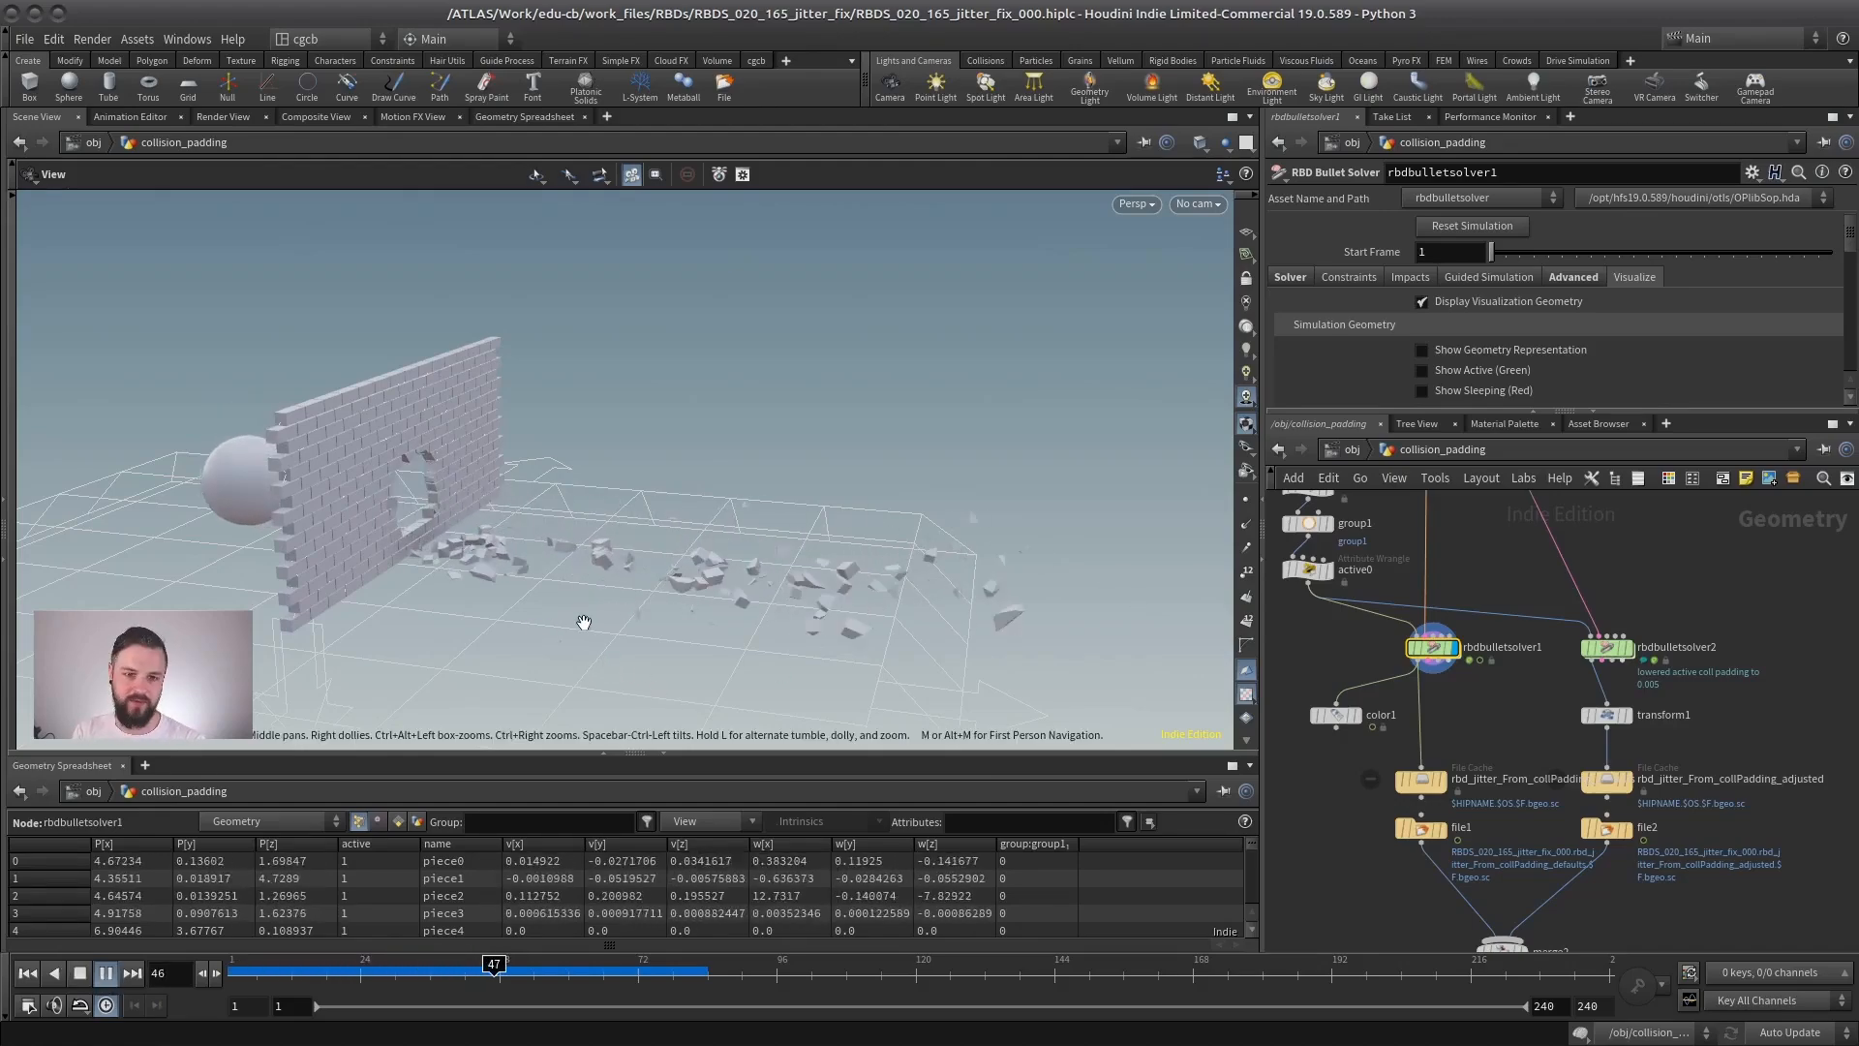
Display the color1 node, play the simulation from the first frame and examine the debris for jittering pieces, then stop playback.
{"action": "left_click", "coordinate": [1362, 717]}
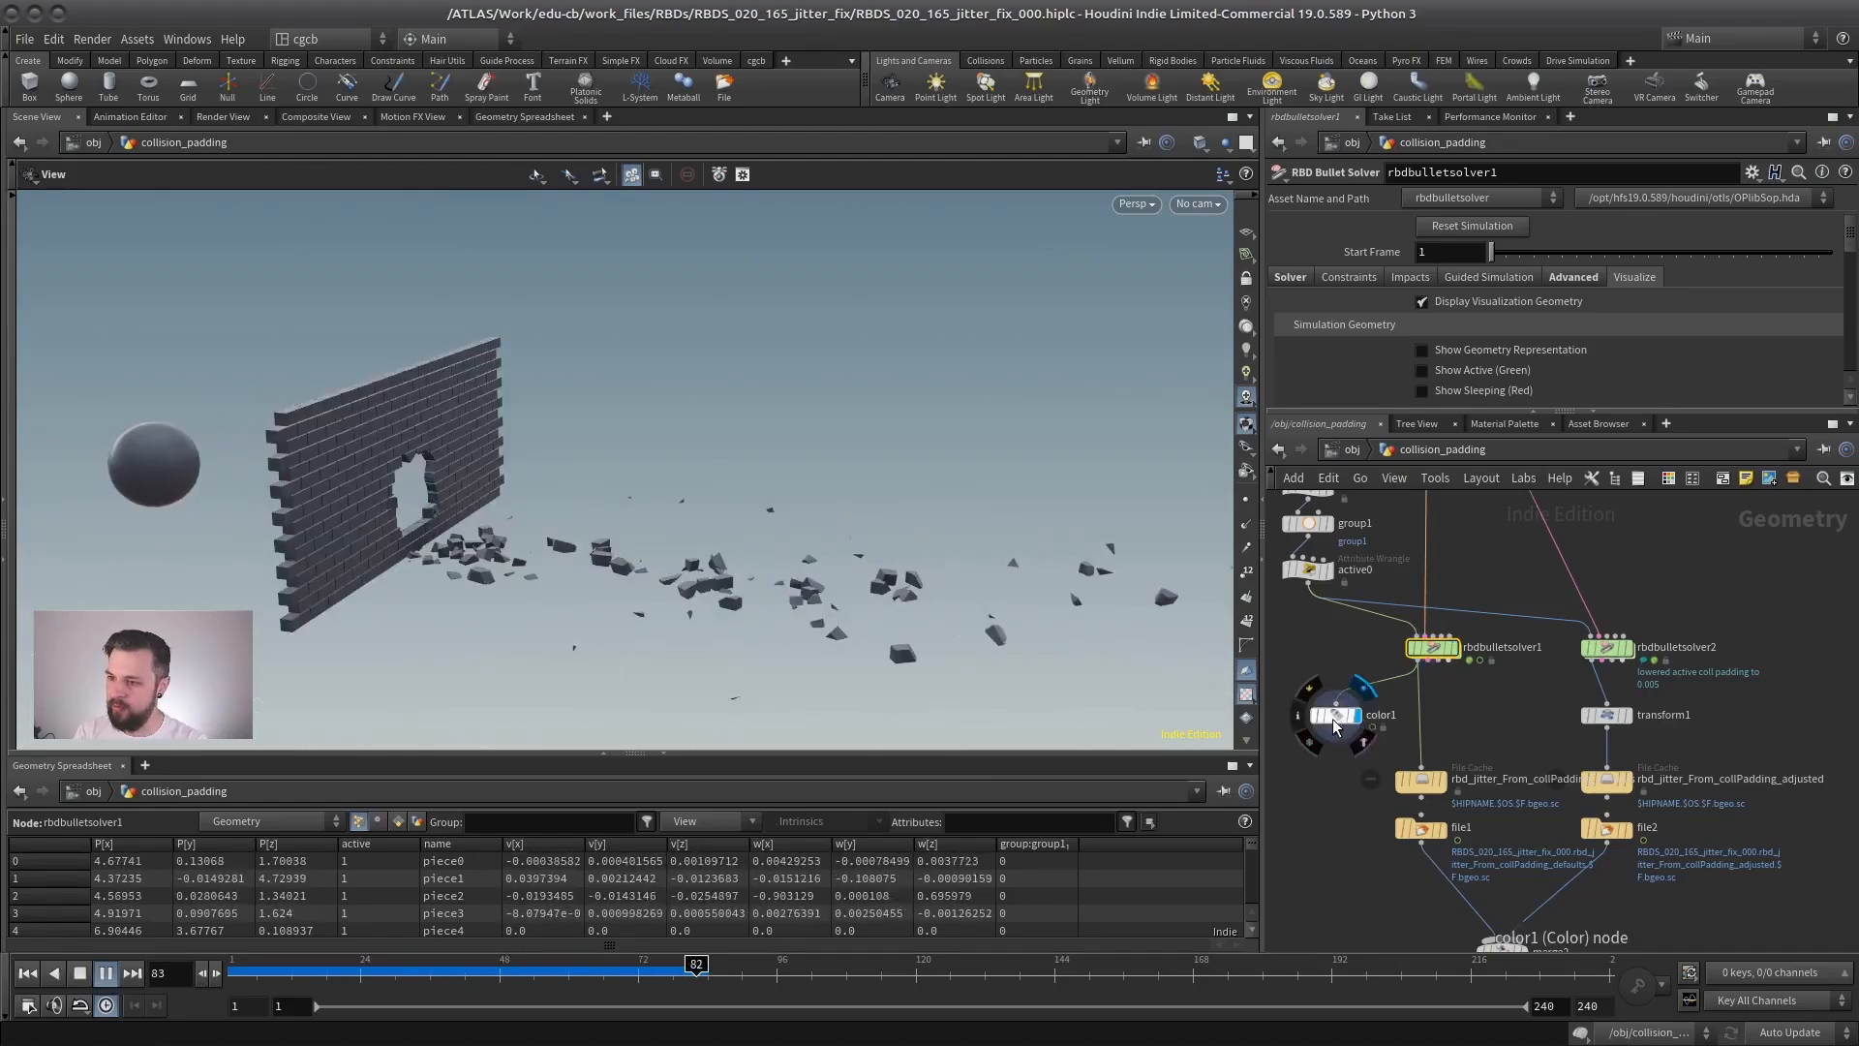
{"action": "left_click", "coordinate": [28, 973]}
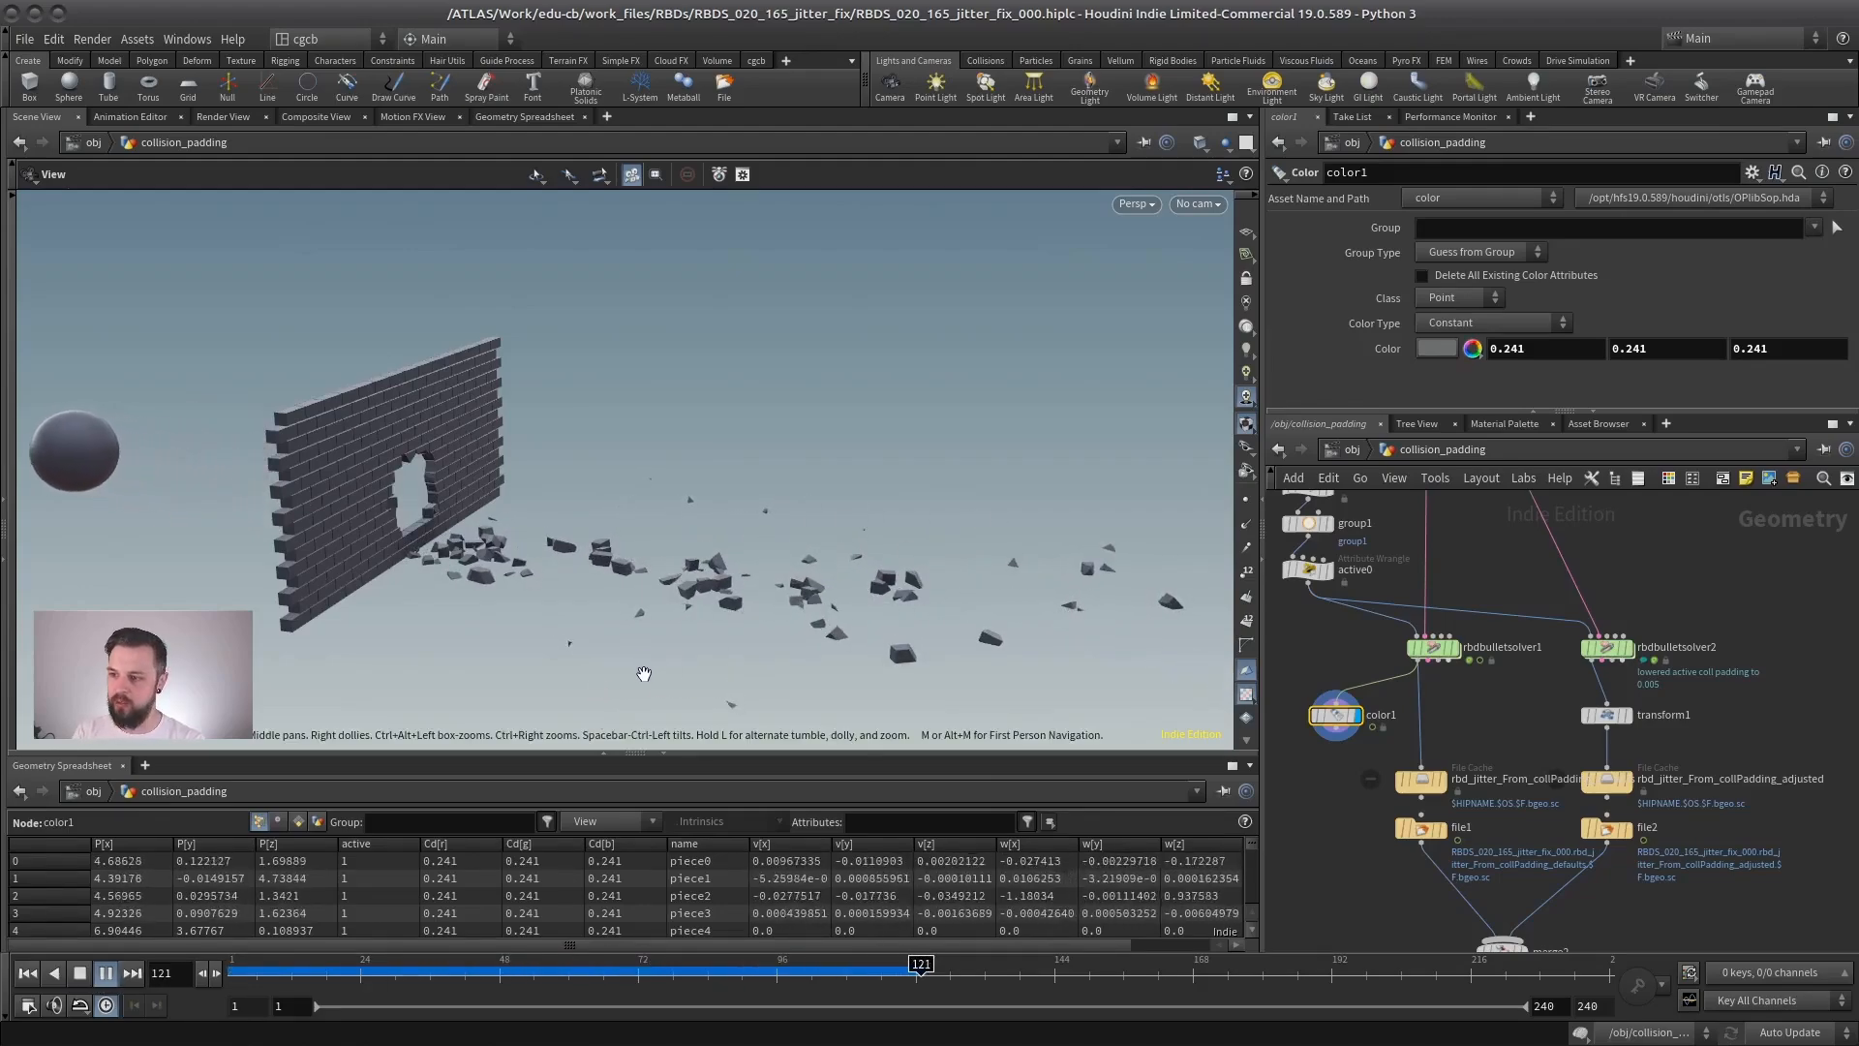
{"action": "right_click_drag", "start_coordinate": [643, 664], "coordinate": [1139, 578]}
{"action": "left_click_drag", "start_coordinate": [1138, 578], "coordinate": [737, 579]}
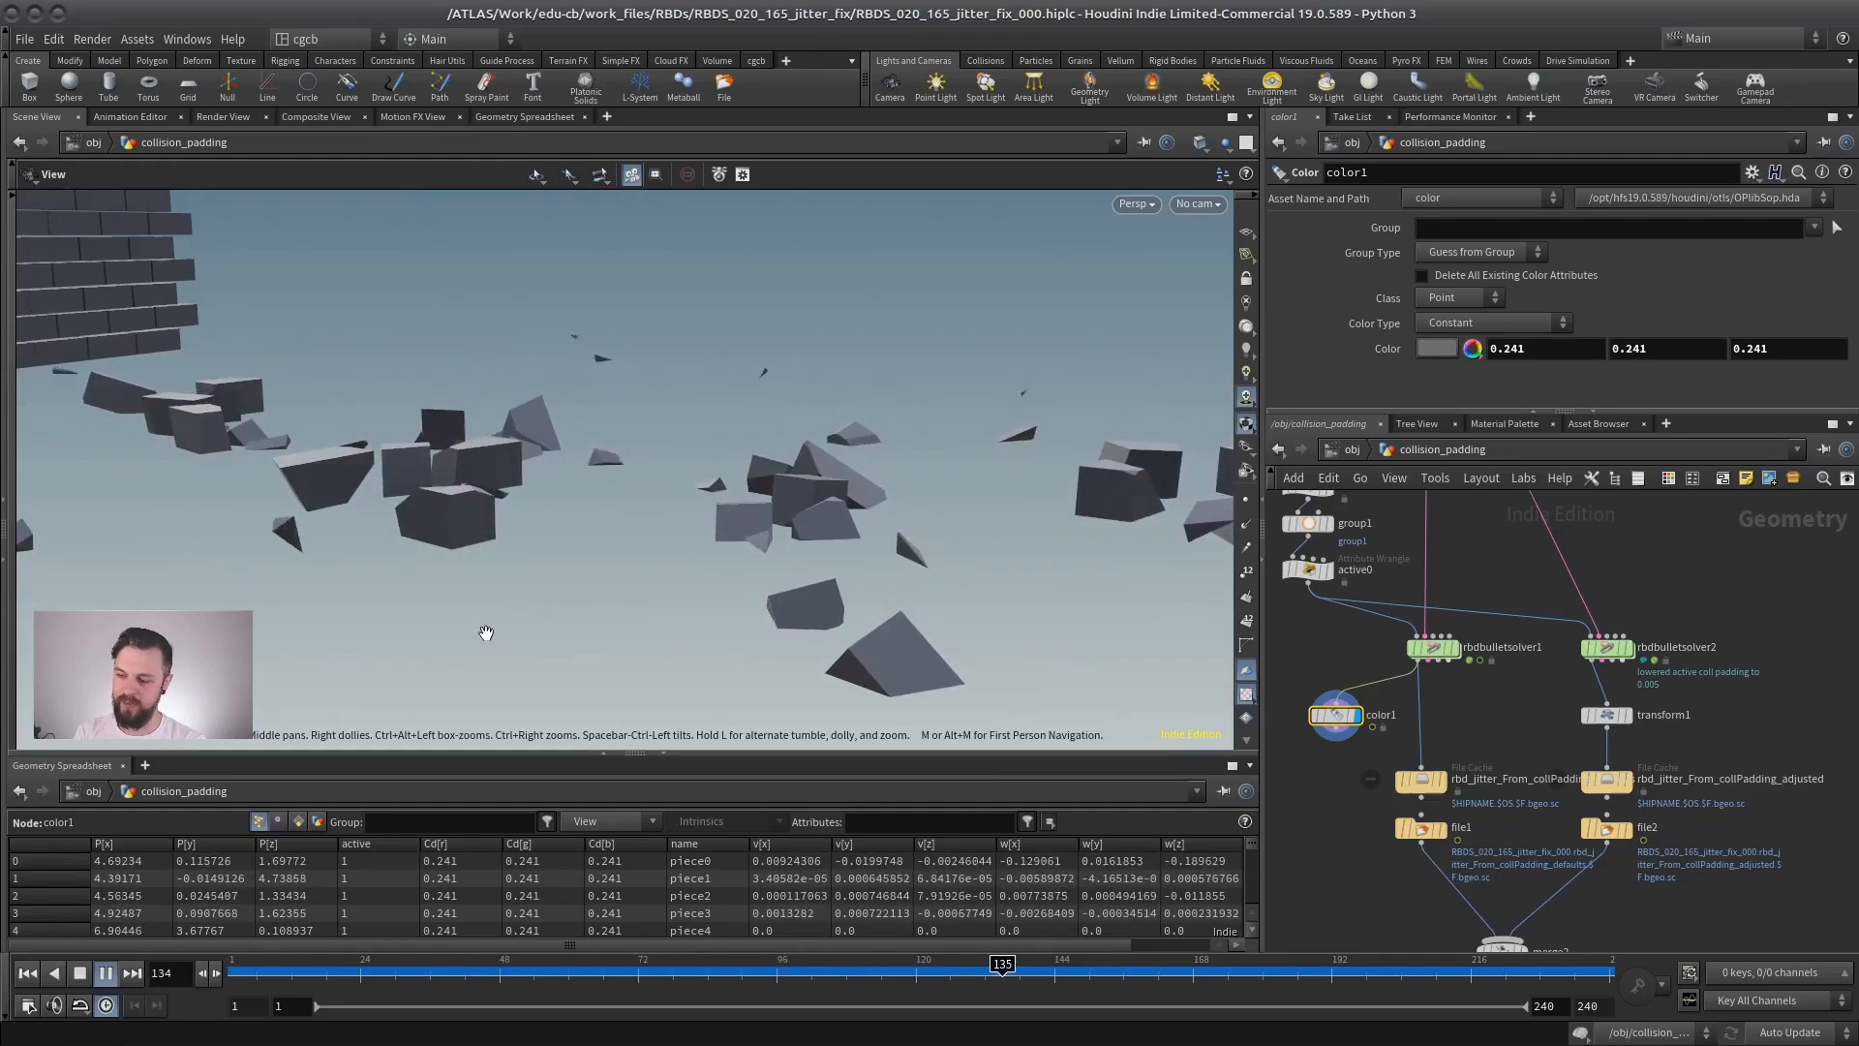
{"action": "right_click_drag", "start_coordinate": [585, 614], "coordinate": [456, 581]}
{"action": "left_click_drag", "start_coordinate": [456, 581], "coordinate": [523, 620]}
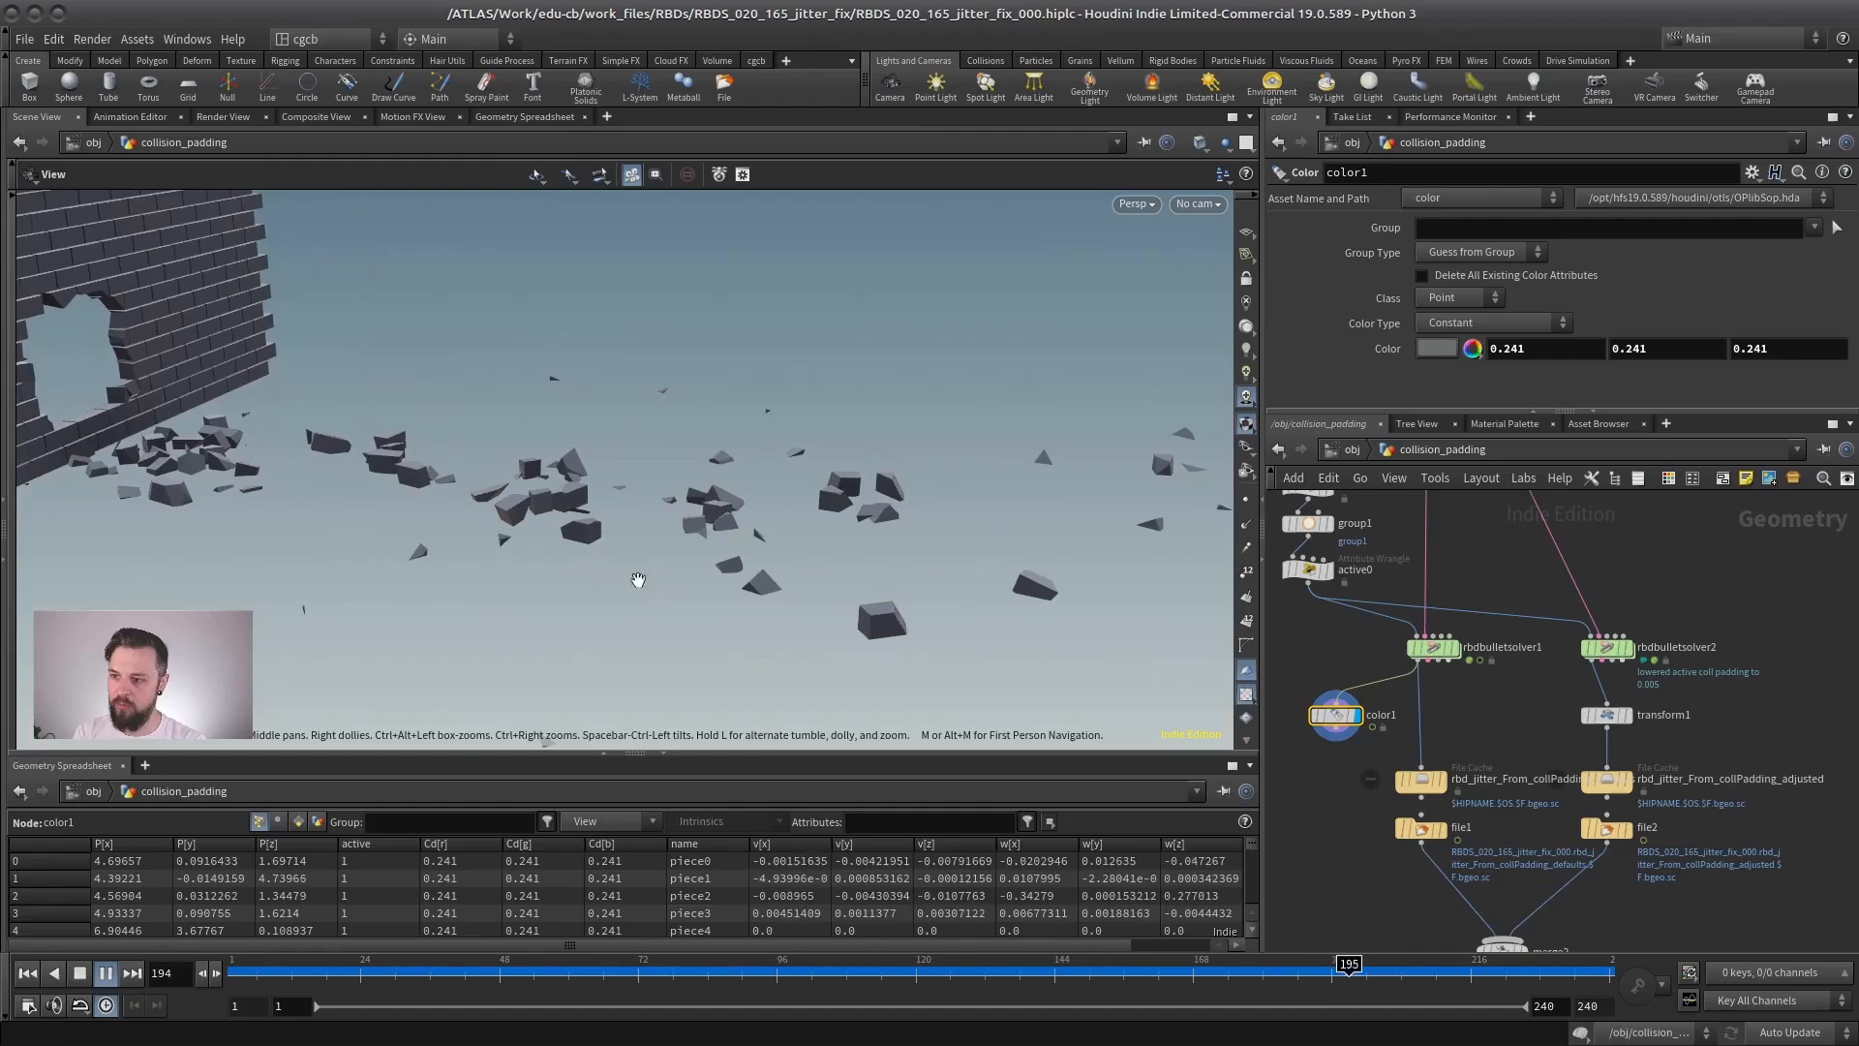
{"action": "left_click", "coordinate": [82, 972]}
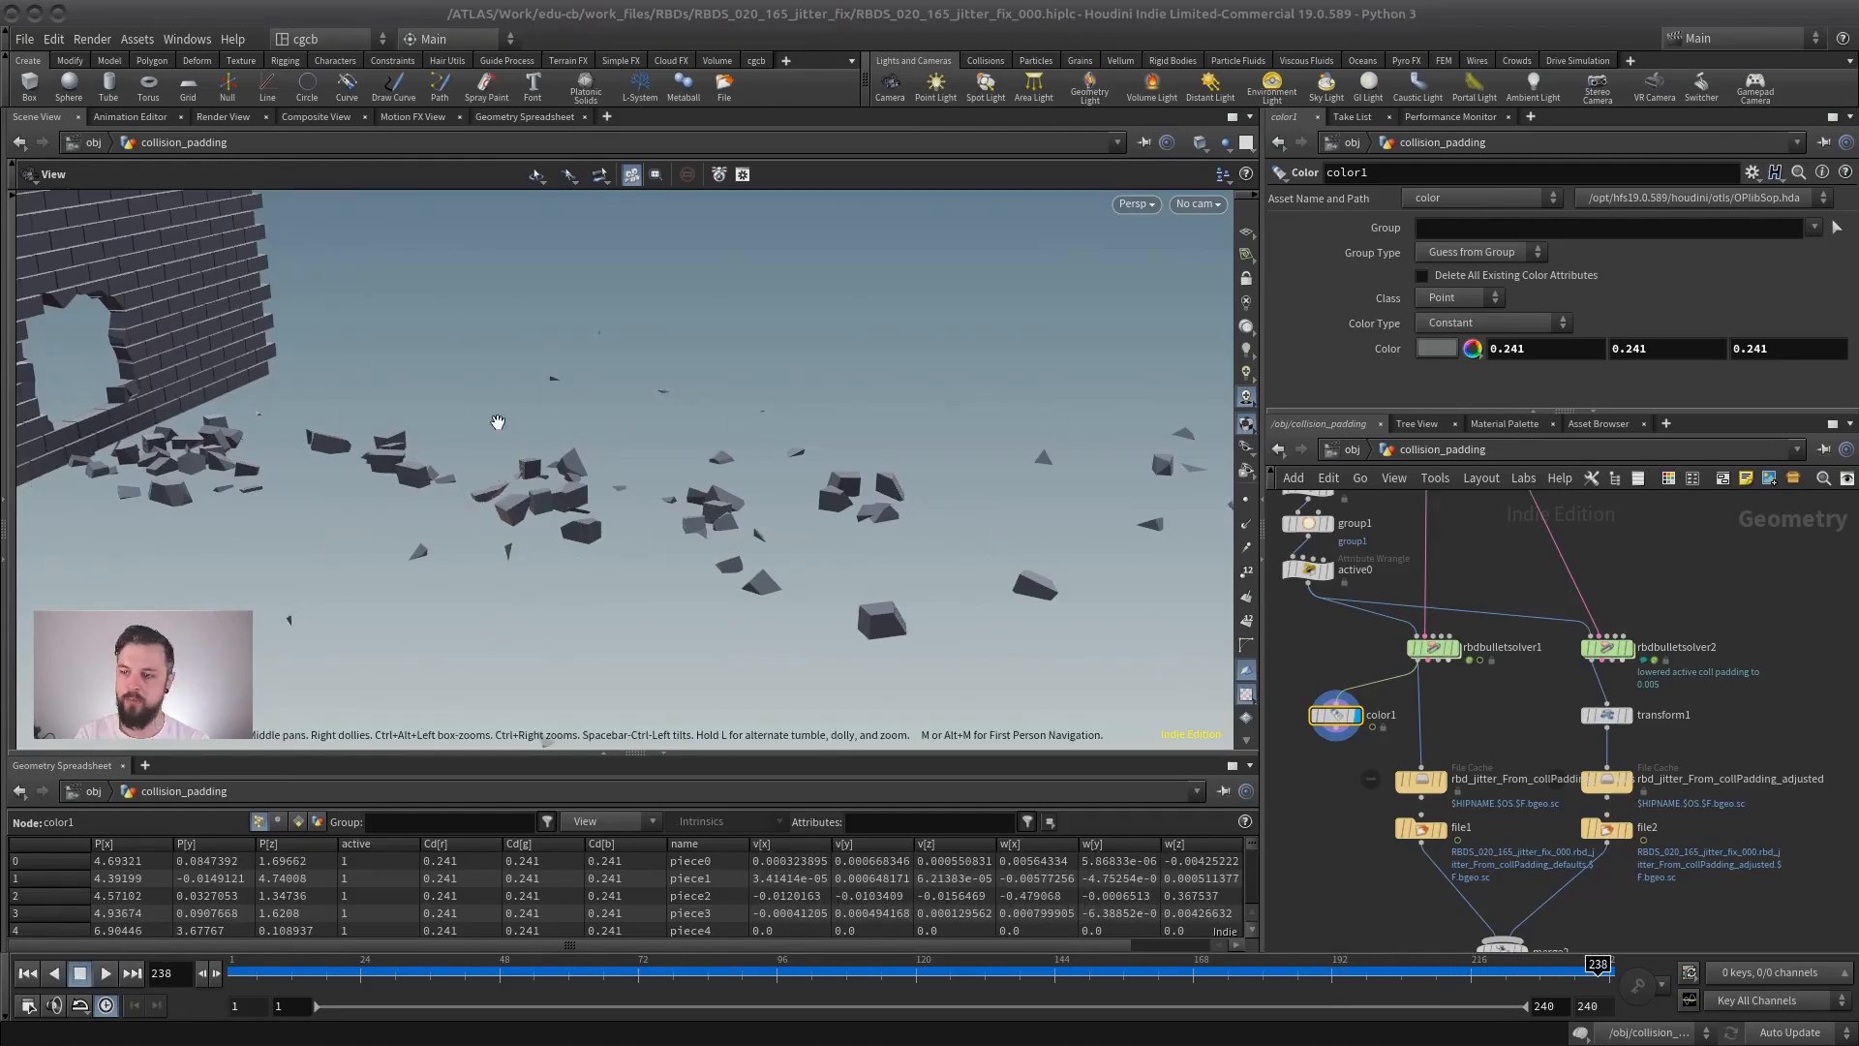
{"action": "left_click_drag", "start_coordinate": [750, 541], "coordinate": [623, 559]}
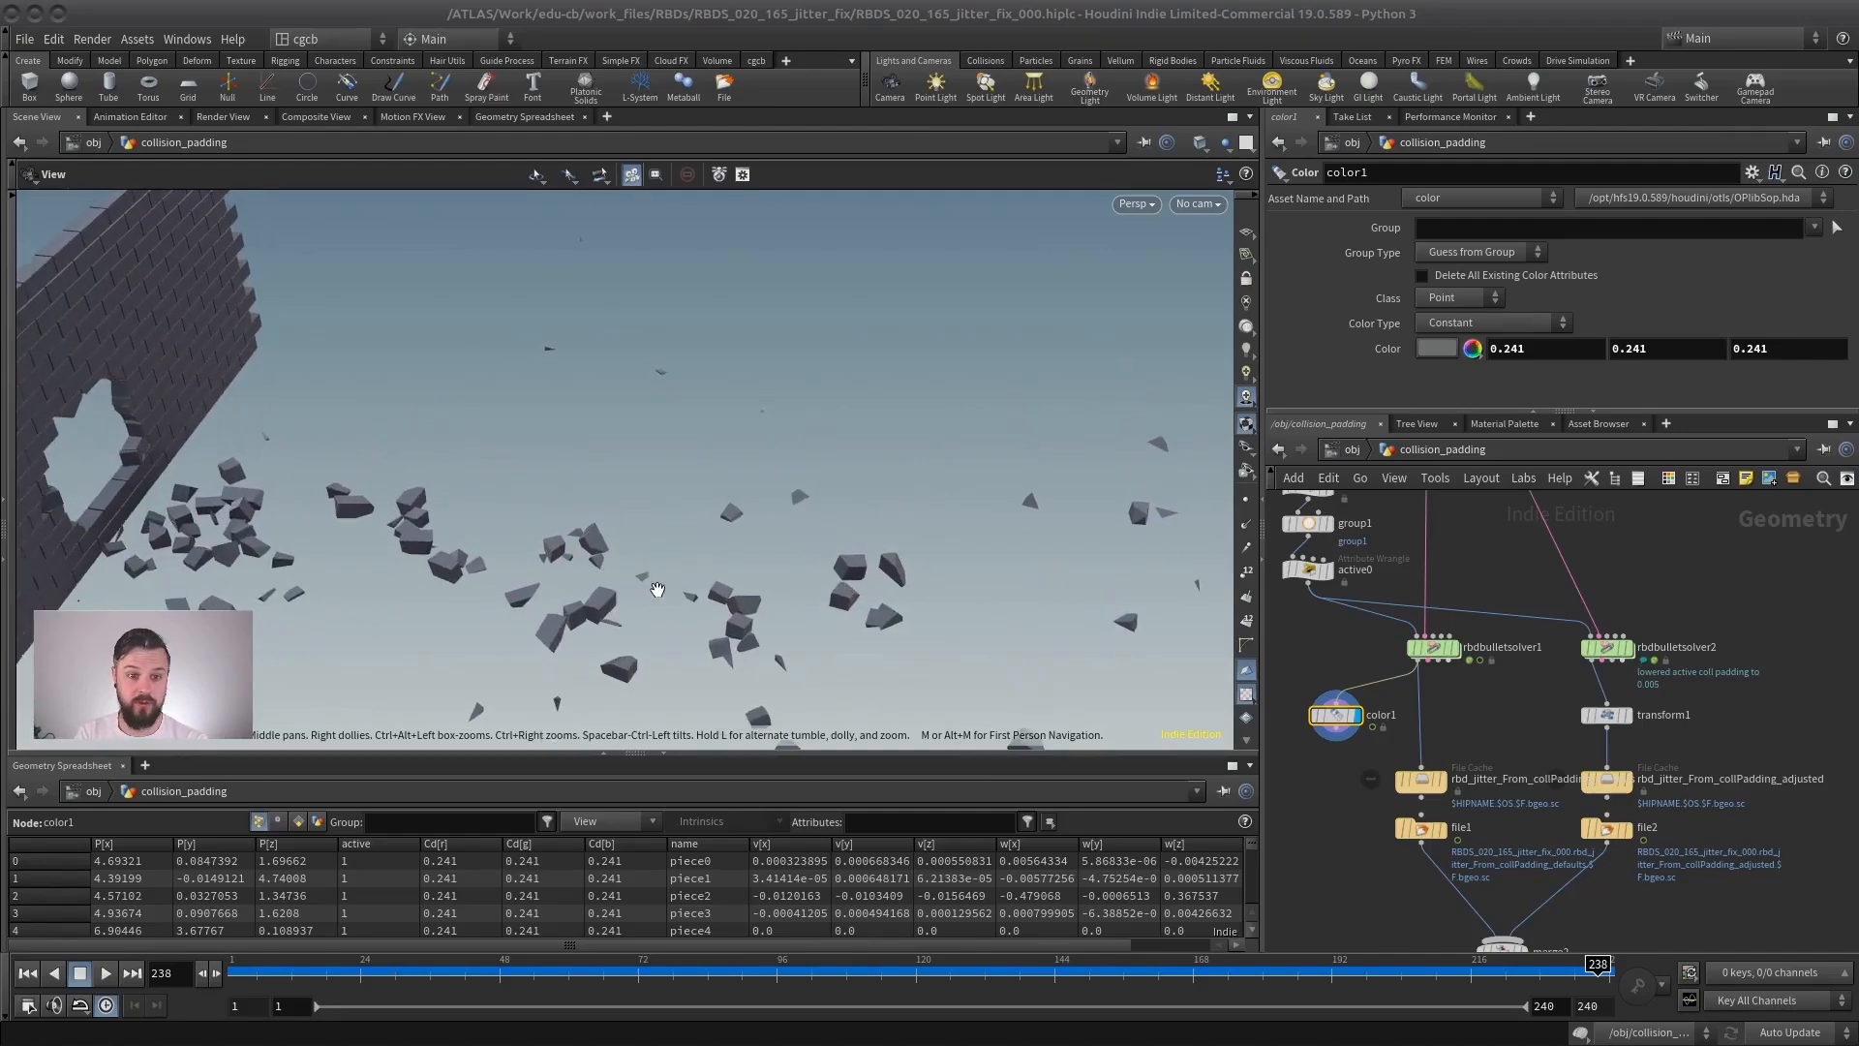
Display and select the rbdbulletsolver1 node and turn on its geometry representation visualization.
{"action": "left_click", "coordinate": [1455, 648]}
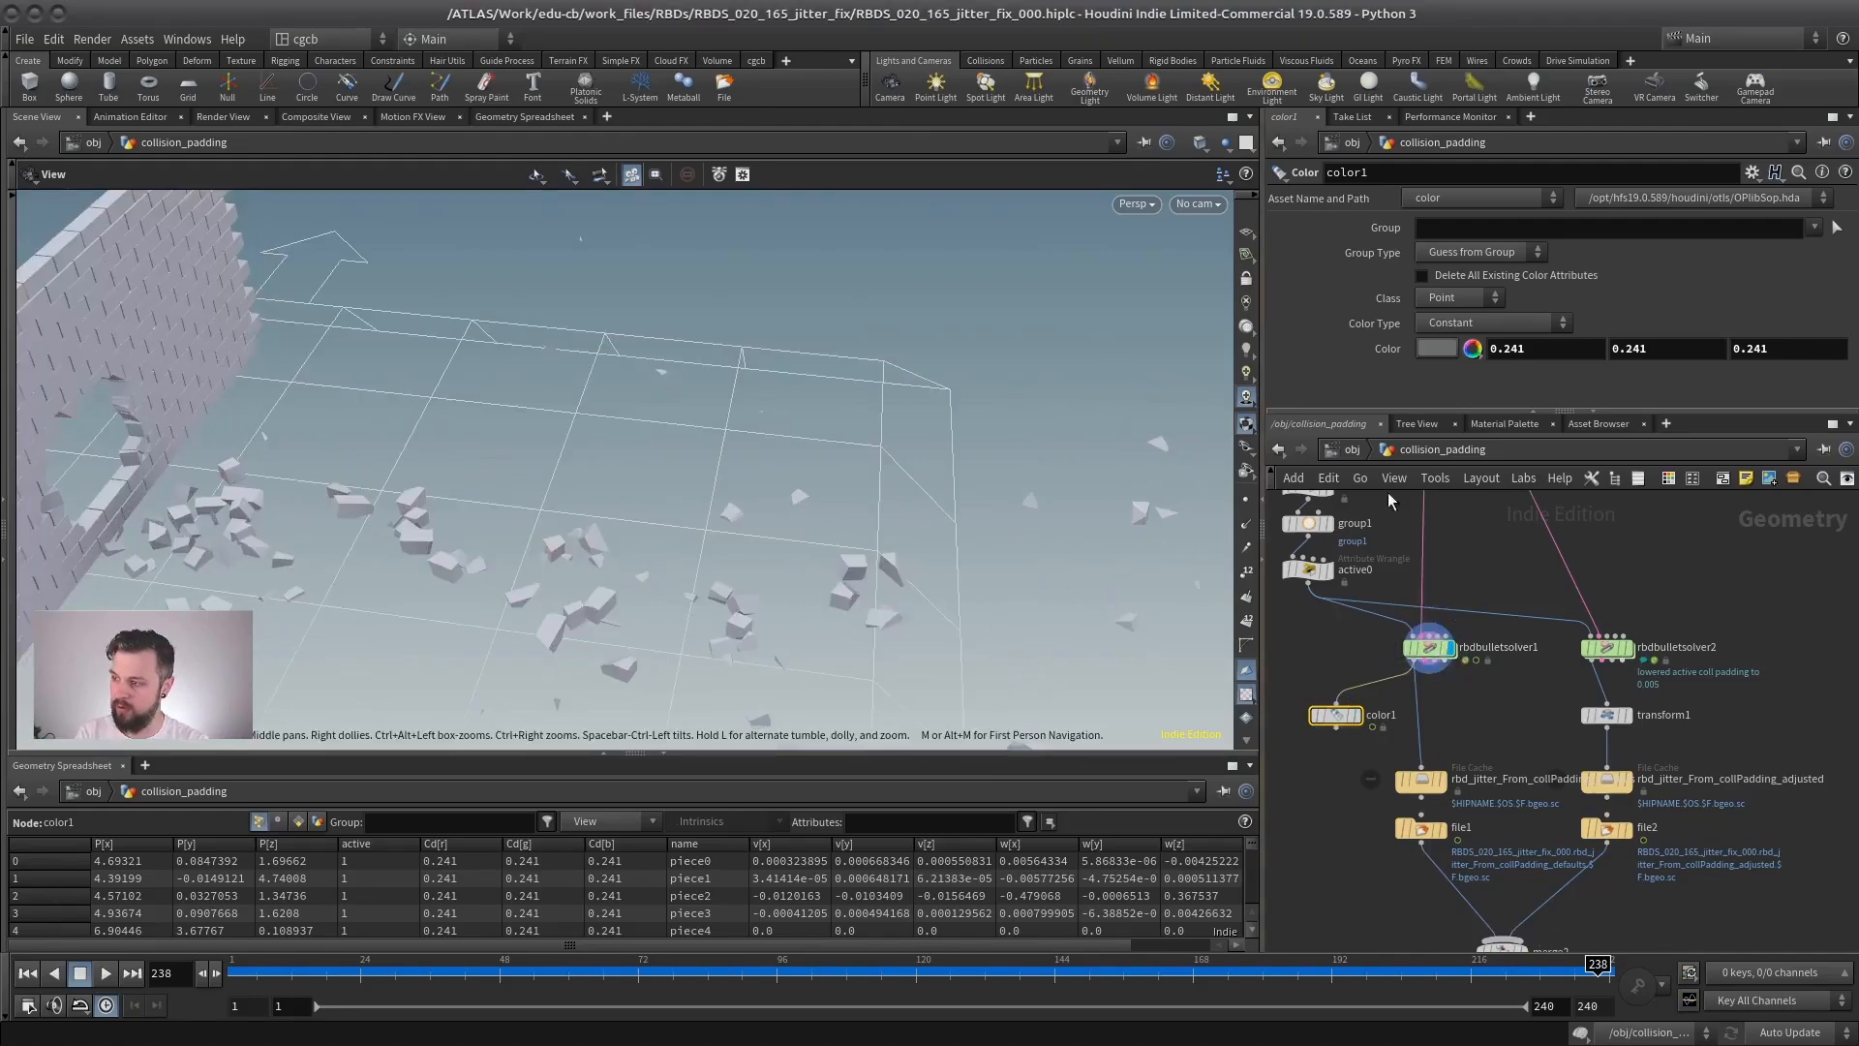
{"action": "left_click", "coordinate": [1429, 647]}
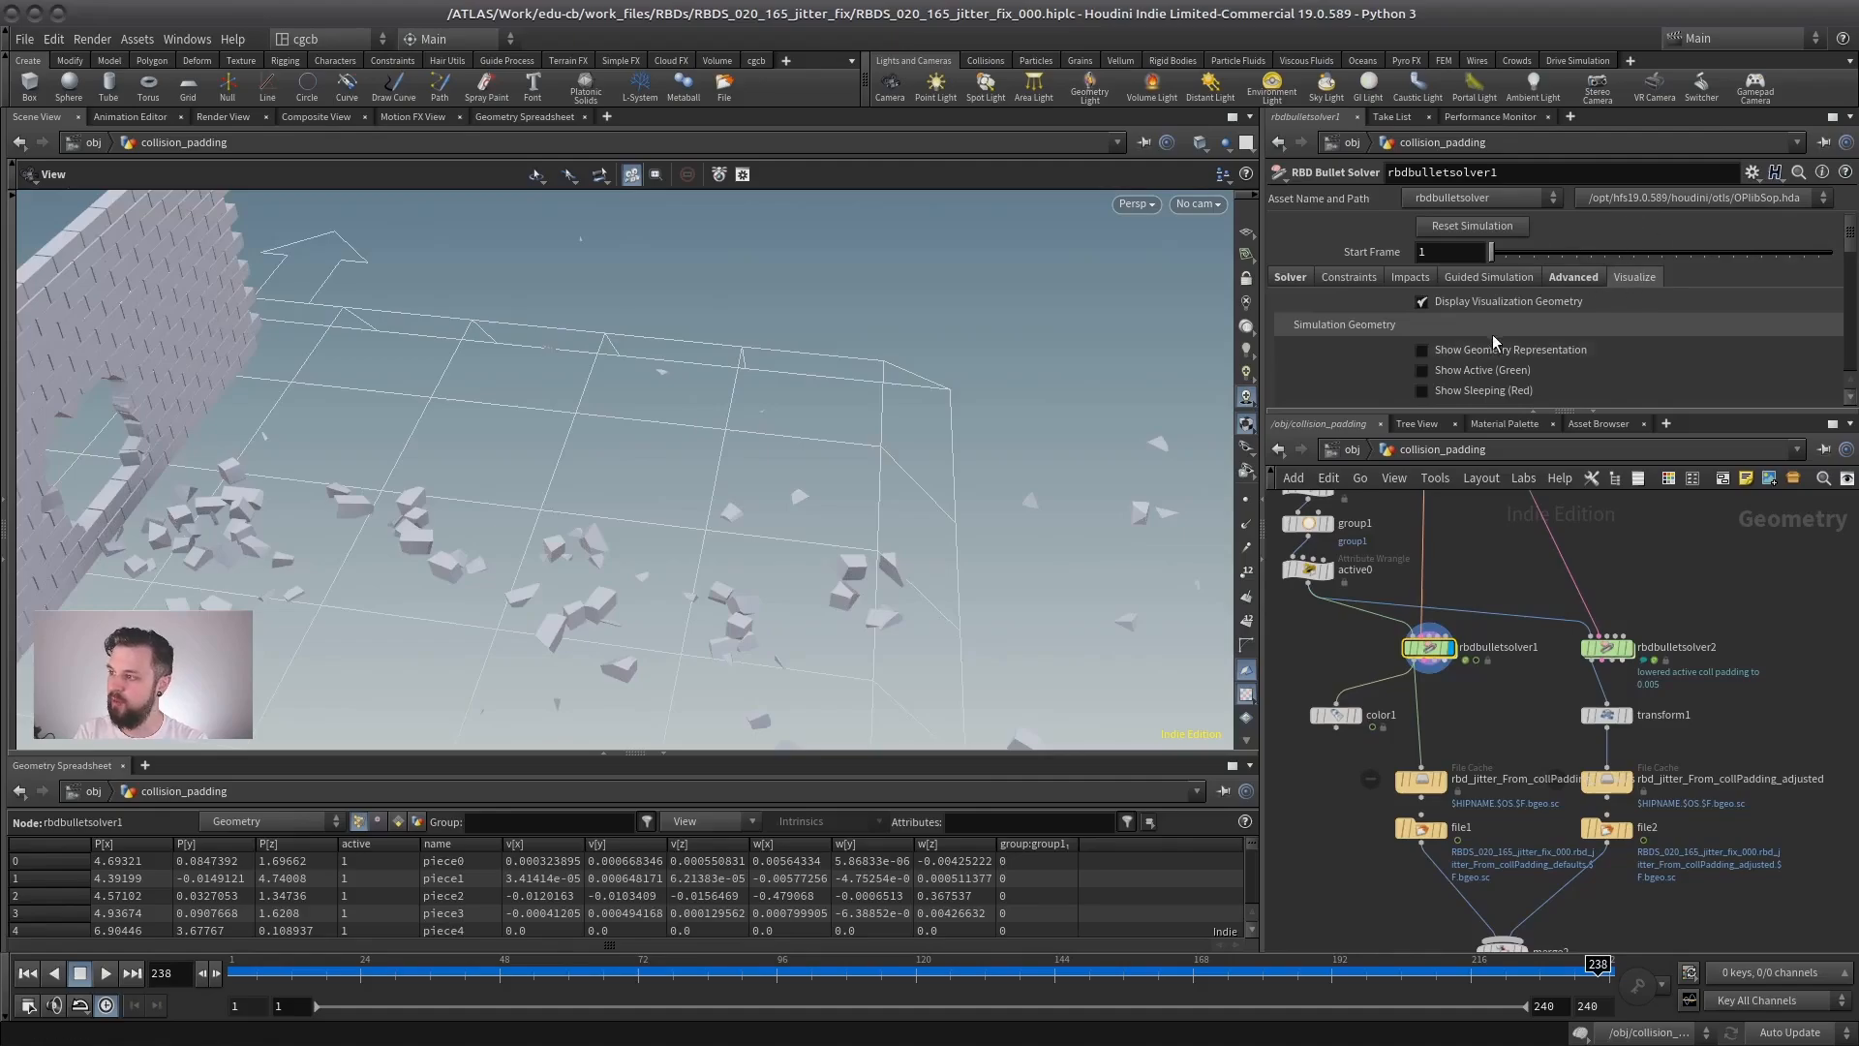
{"action": "left_click", "coordinate": [1532, 351]}
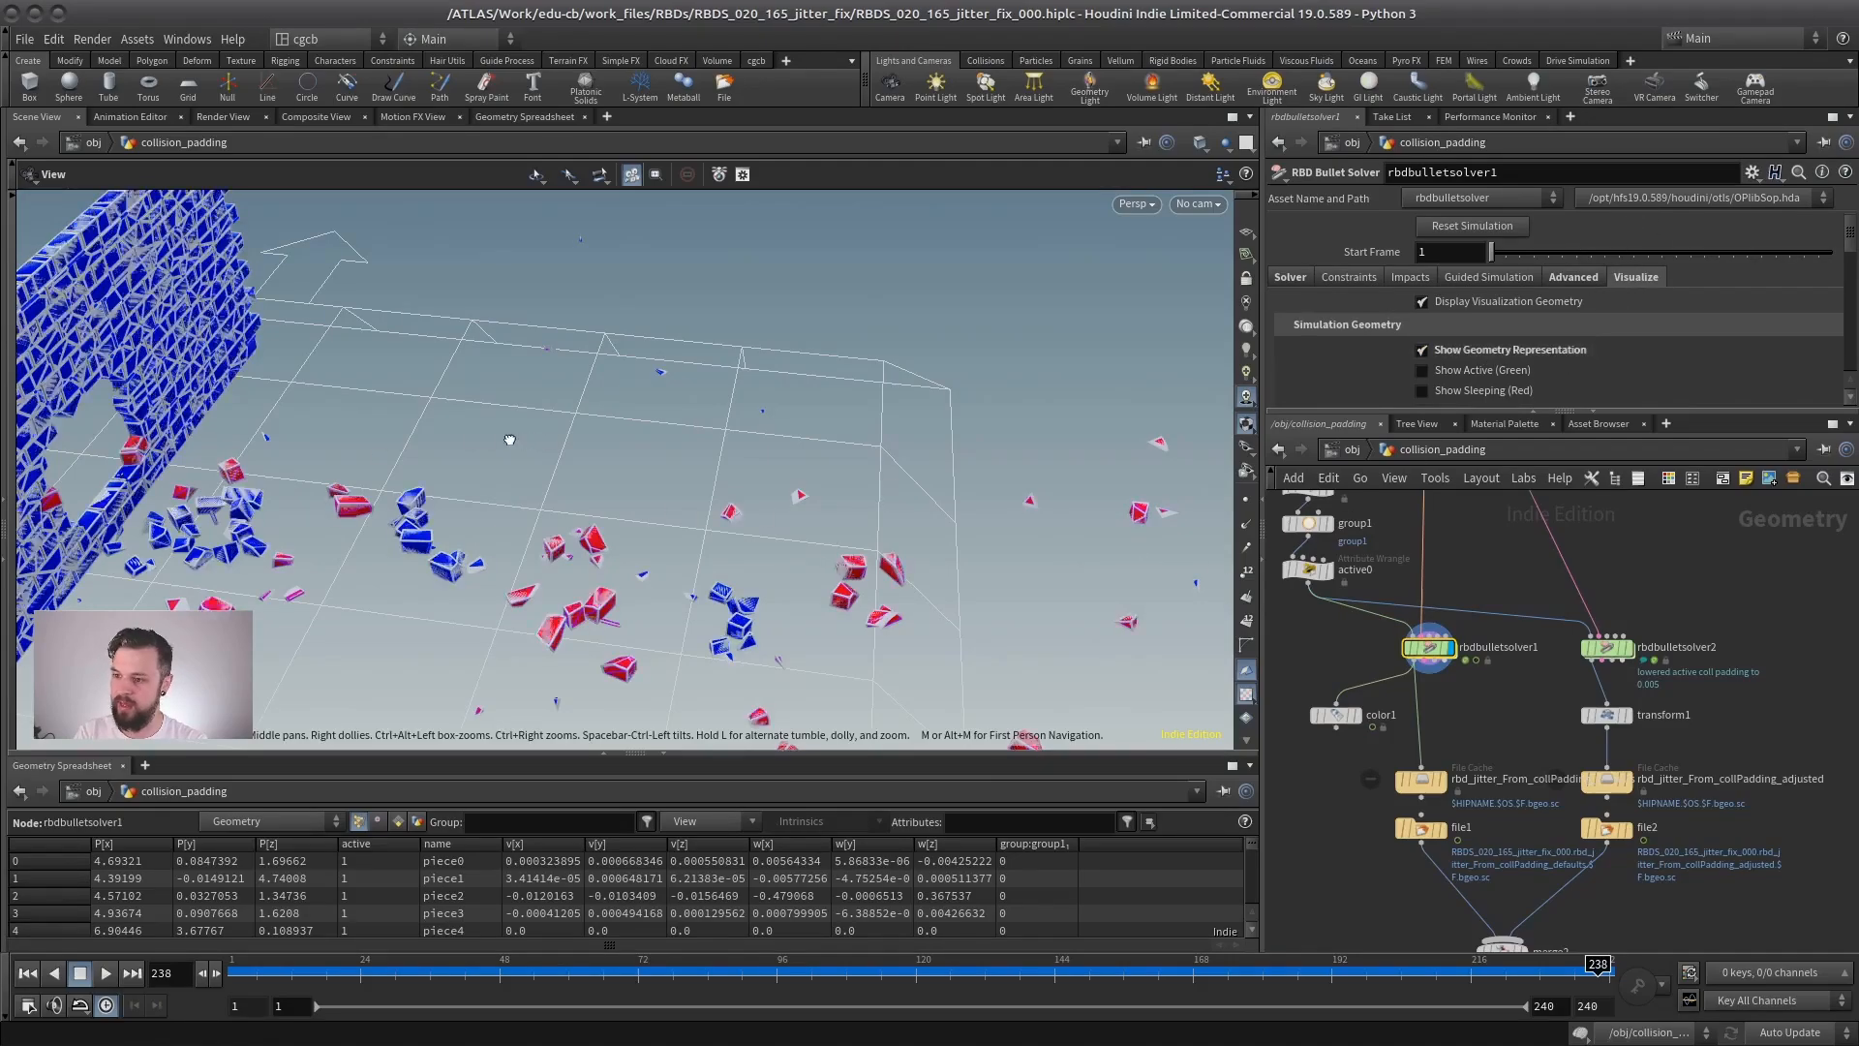
Examine the collision geometry padding around the fallen debris and the bricks bordering the hole in the wall.
{"action": "scroll", "coordinate": [667, 466], "scroll_direction": "up", "scroll_amount": 6}
{"action": "scroll", "coordinate": [667, 466], "scroll_direction": "up", "scroll_amount": 8}
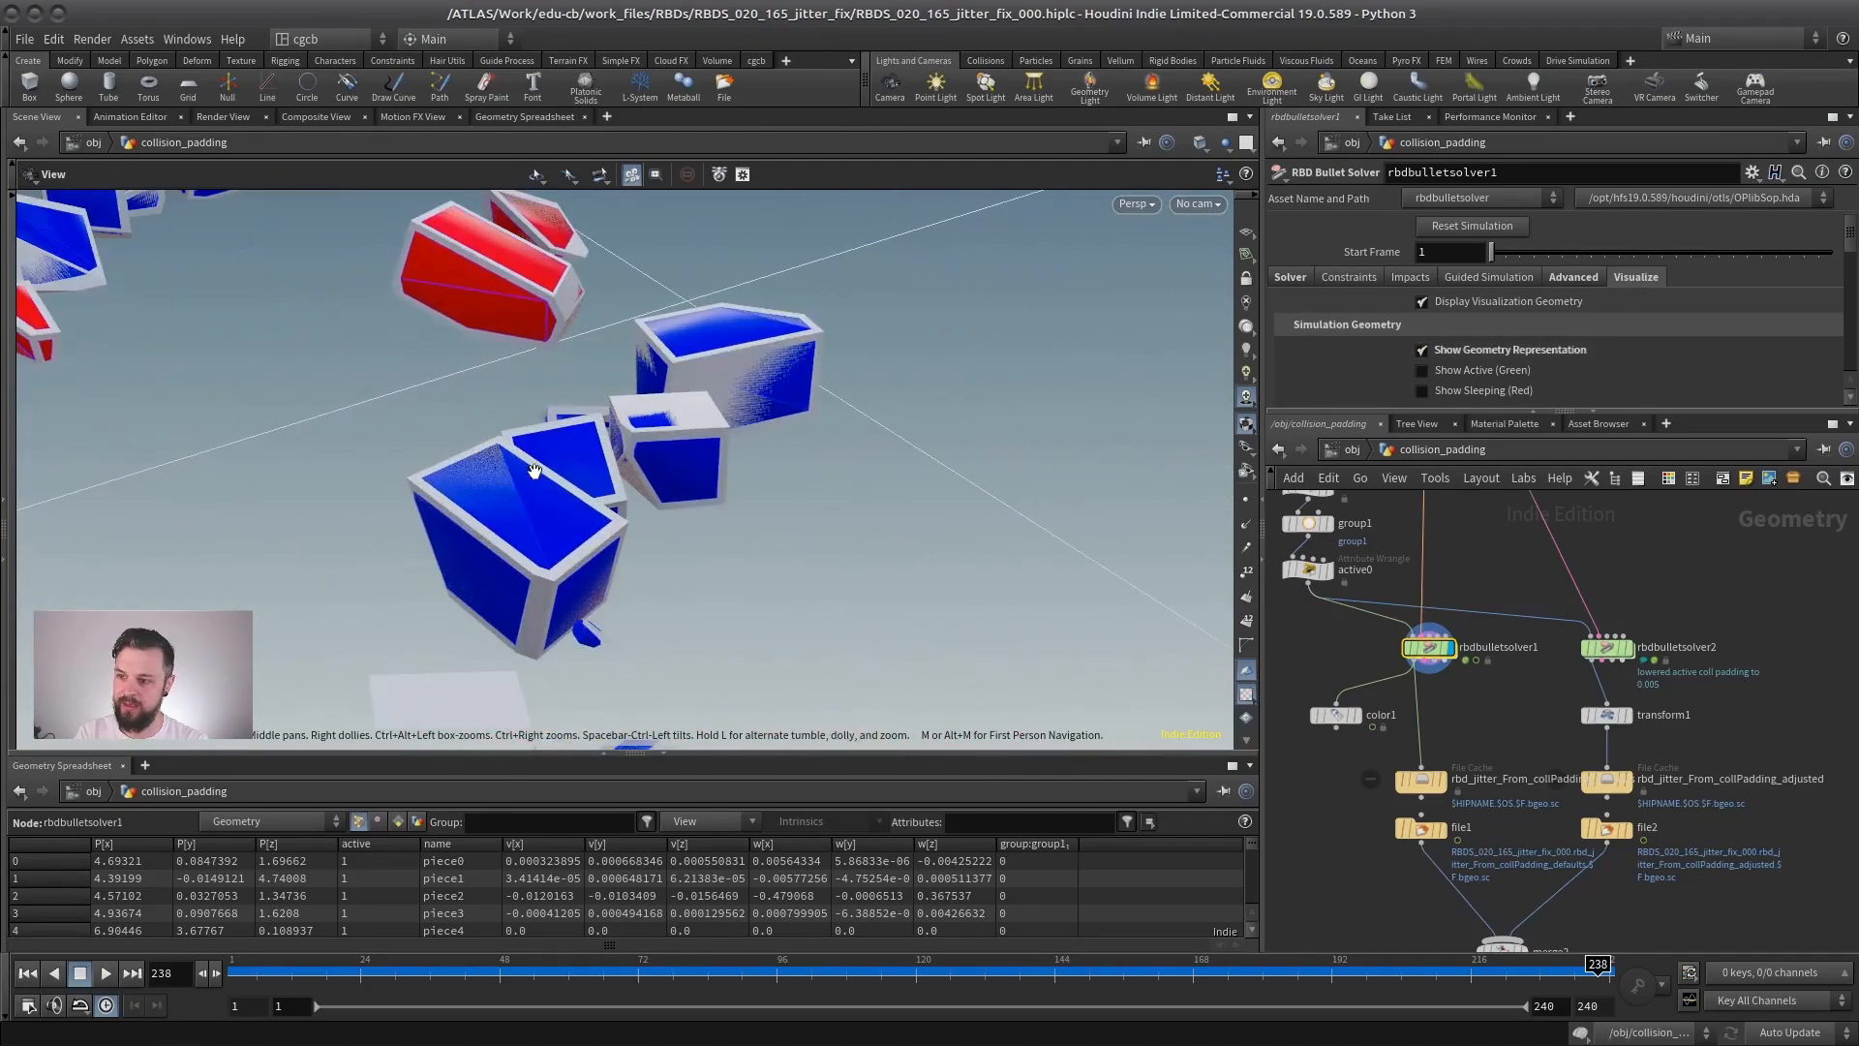
{"action": "scroll", "coordinate": [697, 597], "scroll_direction": "down", "scroll_amount": 4}
{"action": "left_click_drag", "start_coordinate": [697, 597], "coordinate": [337, 418]}
{"action": "middle_click_drag", "start_coordinate": [548, 590], "coordinate": [506, 504]}
{"action": "scroll", "coordinate": [506, 504], "scroll_direction": "up", "scroll_amount": 5}
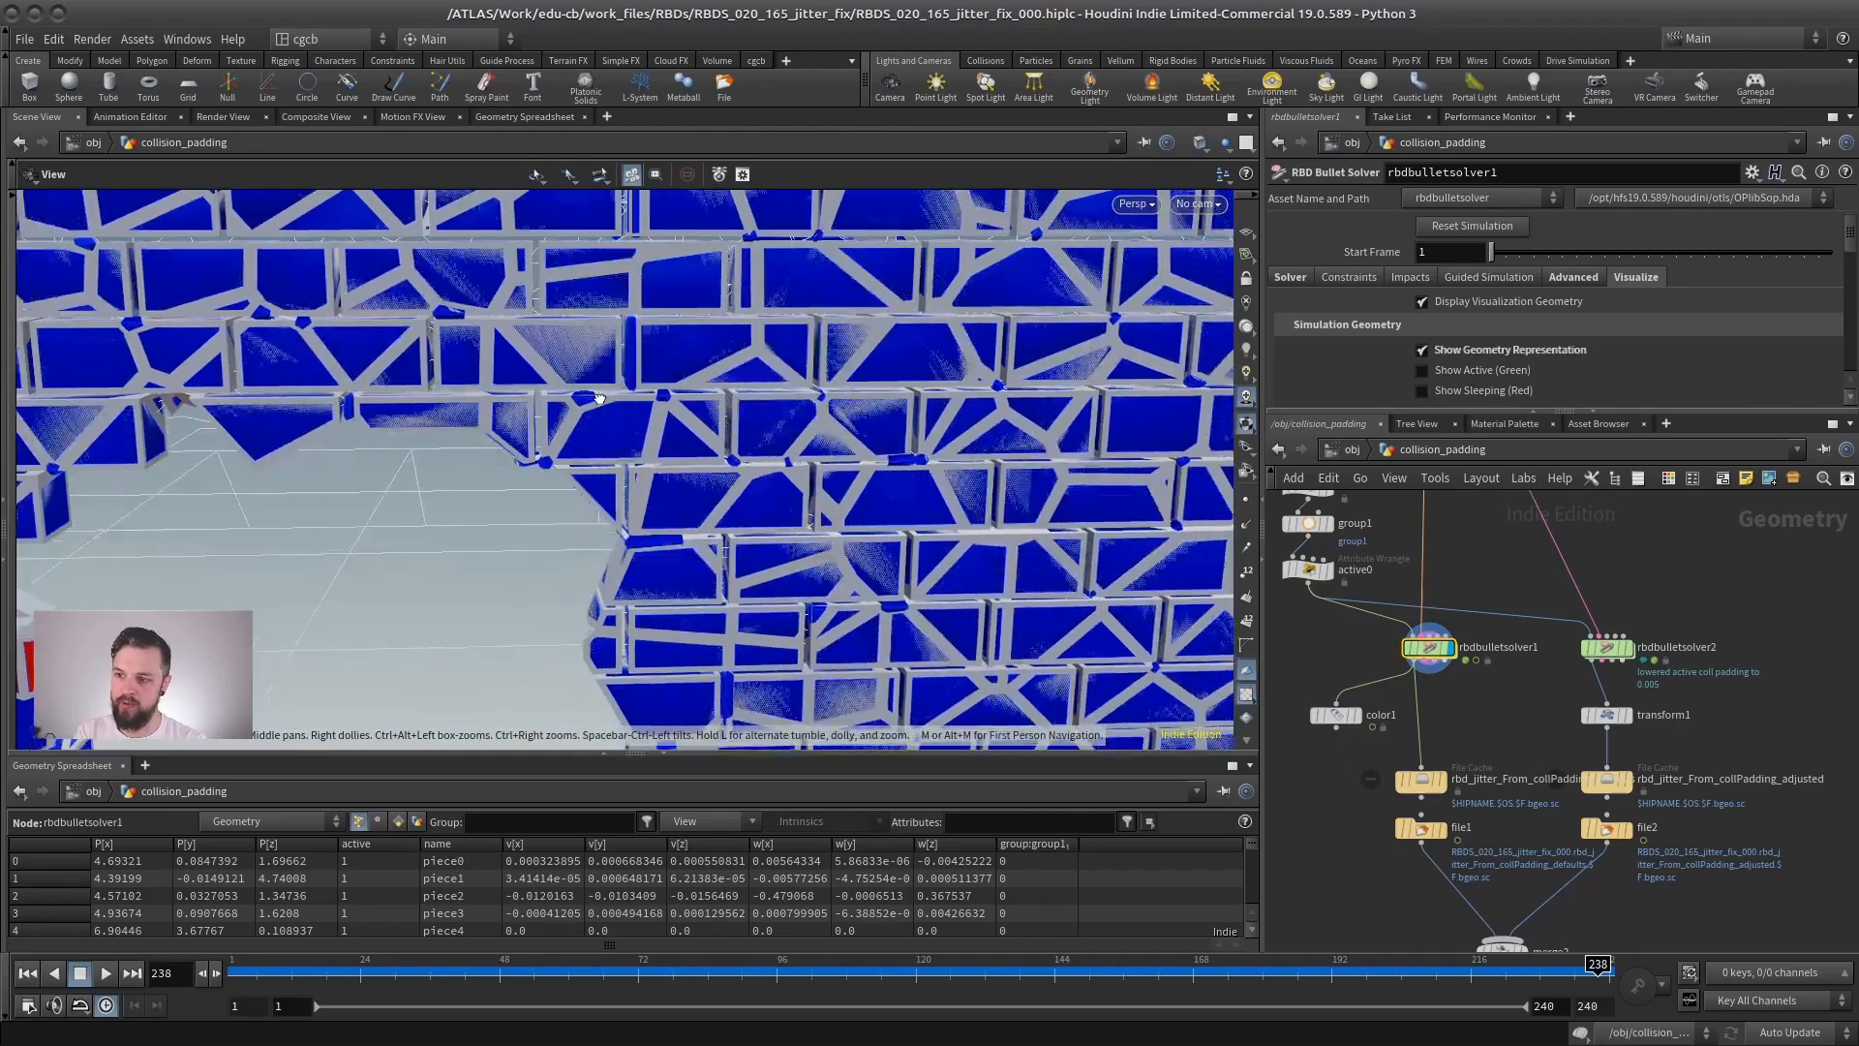
{"action": "scroll", "coordinate": [668, 384], "scroll_direction": "down", "scroll_amount": 8}
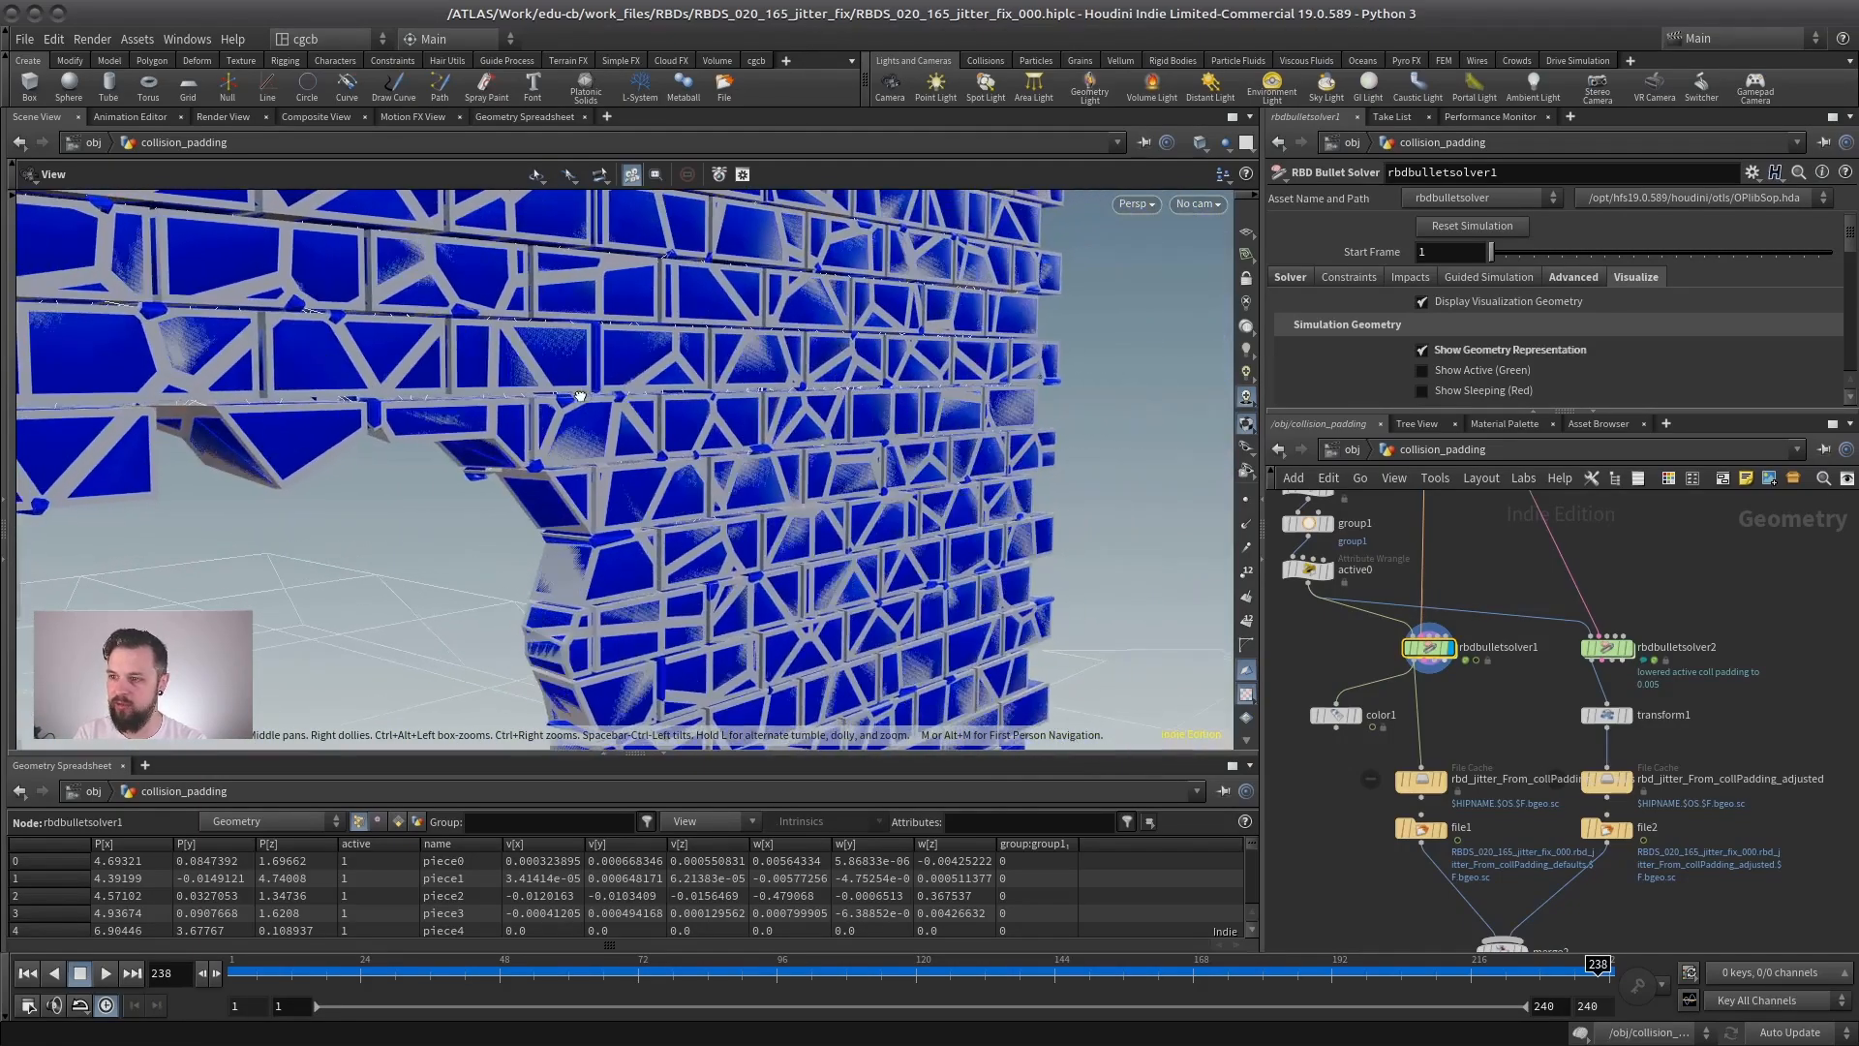
{"action": "middle_click_drag", "start_coordinate": [668, 405], "coordinate": [852, 440]}
{"action": "mouse_move", "coordinate": [593, 392]}
{"action": "left_mouse_down"}
{"action": "mouse_move", "coordinate": [589, 443]}
{"action": "mouse_move", "coordinate": [593, 421]}
{"action": "left_mouse_up"}
{"action": "scroll", "coordinate": [635, 528], "scroll_direction": "down", "scroll_amount": 2}
{"action": "middle_click_drag", "start_coordinate": [634, 528], "coordinate": [629, 451]}
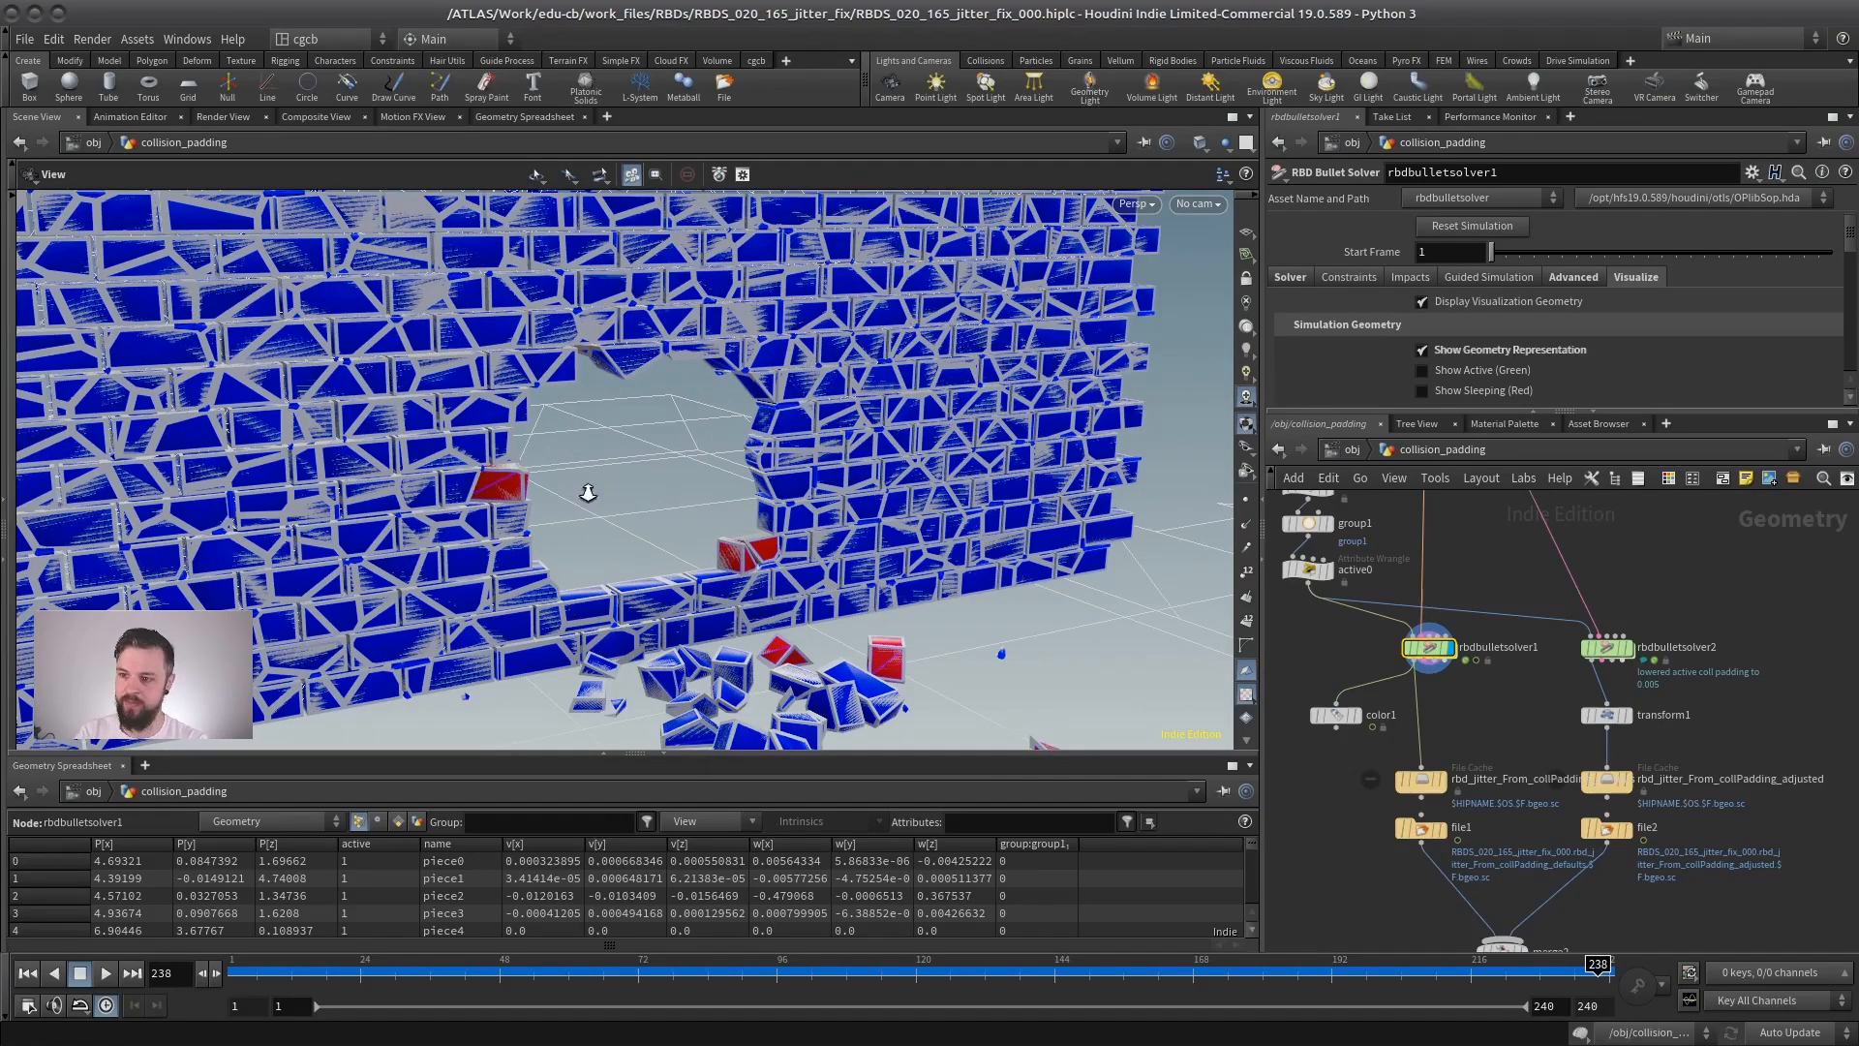
{"action": "scroll", "coordinate": [587, 493], "scroll_direction": "up", "scroll_amount": 10}
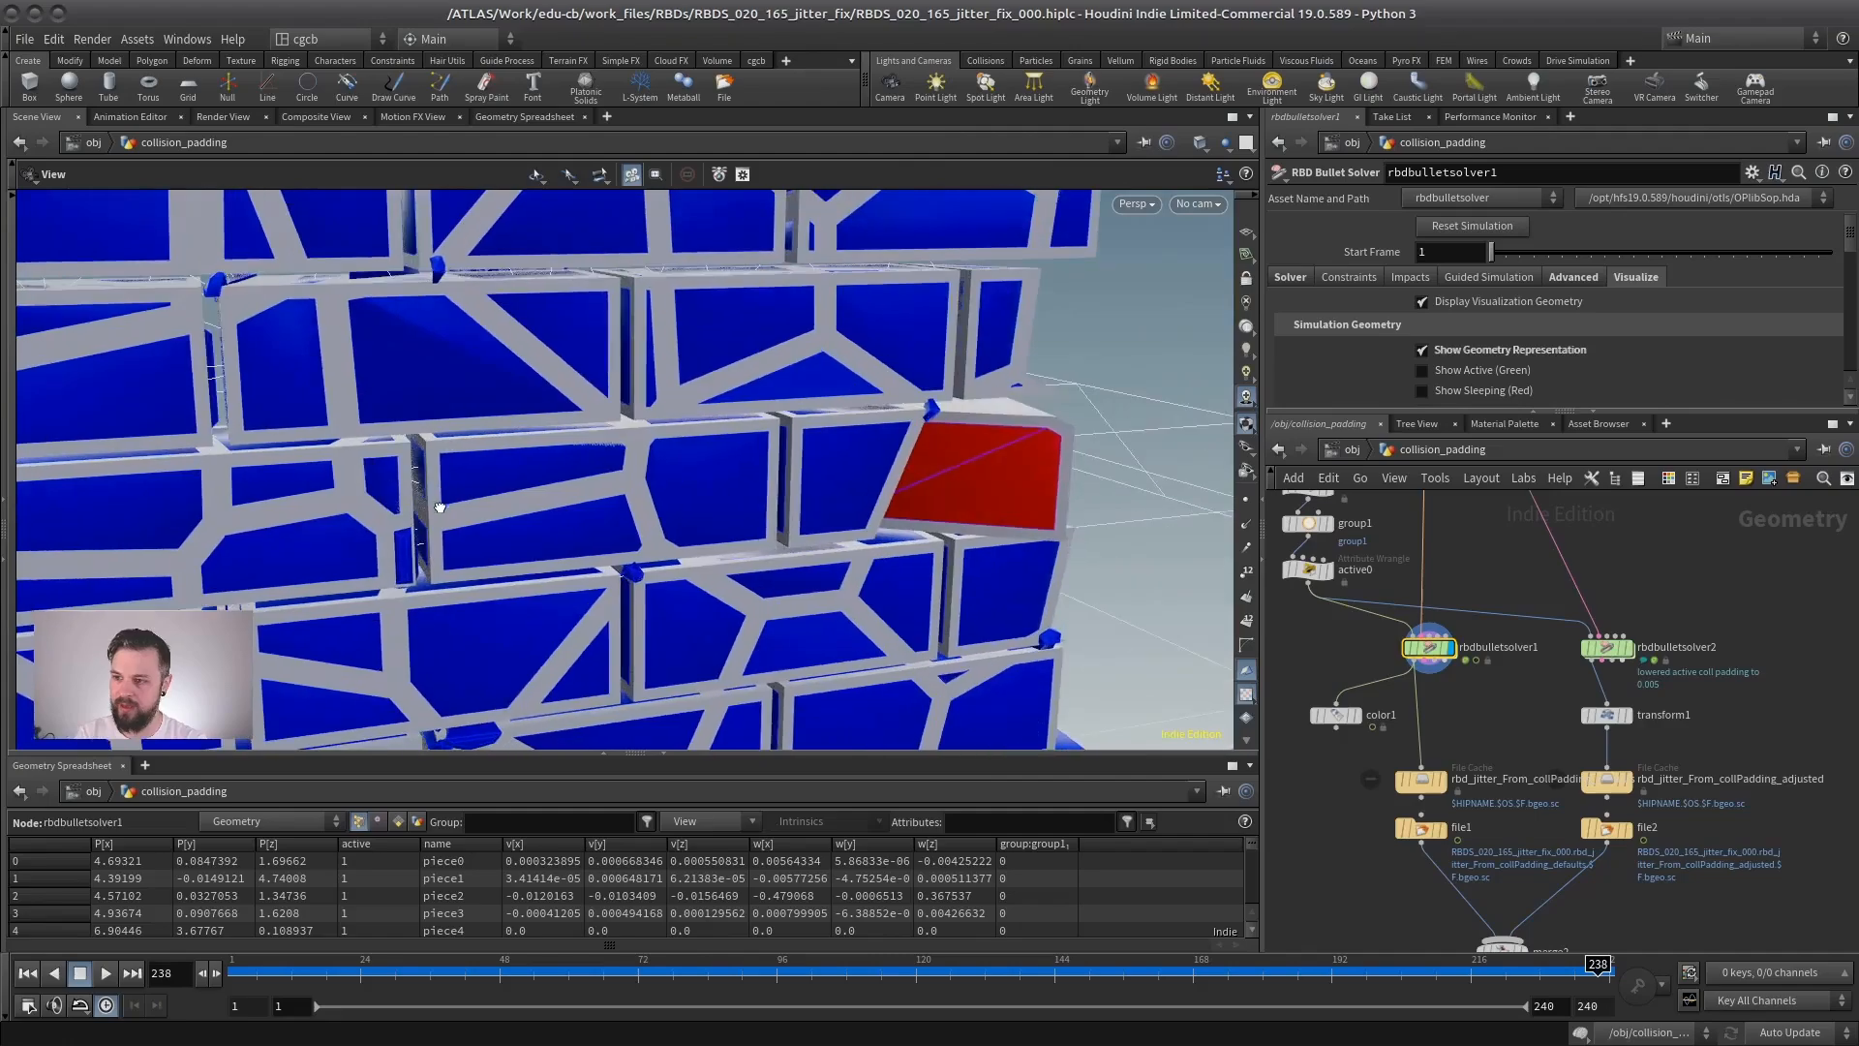
{"action": "left_click_drag", "start_coordinate": [602, 474], "coordinate": [623, 473]}
{"action": "middle_click_drag", "start_coordinate": [709, 407], "coordinate": [454, 411]}
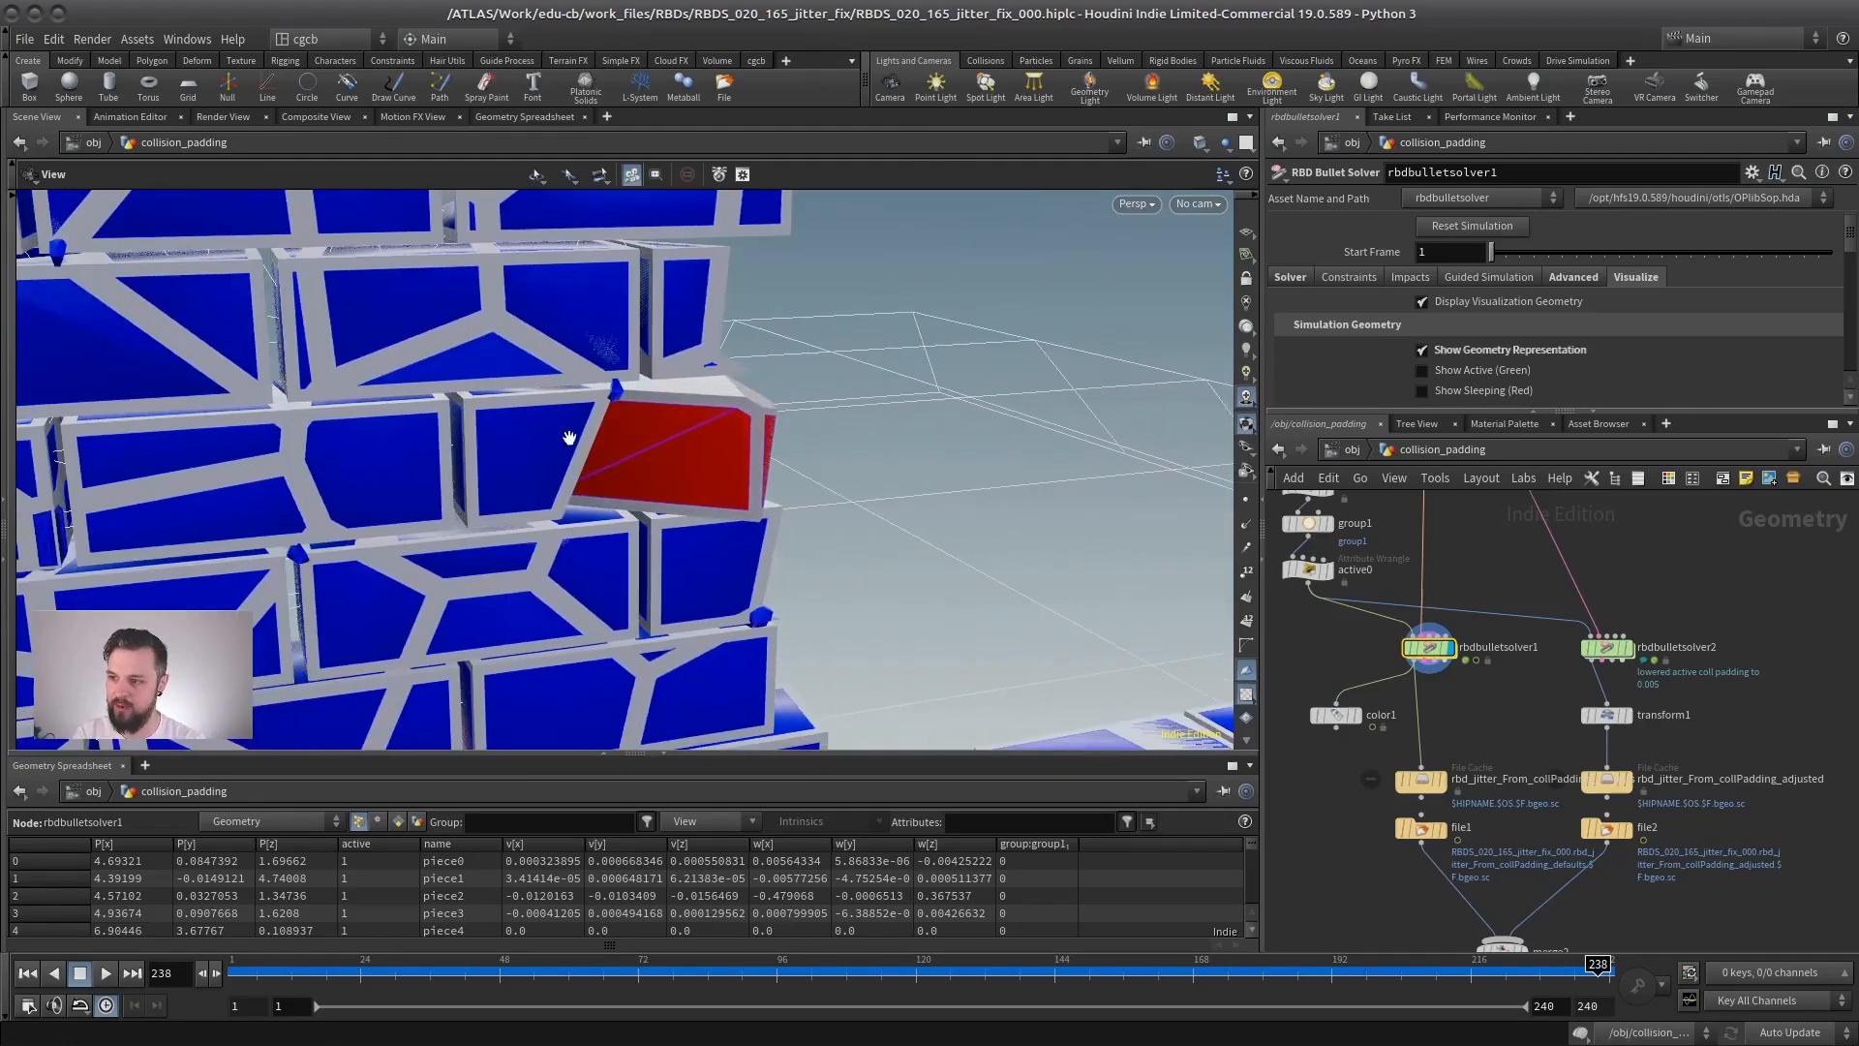
{"action": "right_click_drag", "start_coordinate": [699, 478], "coordinate": [639, 463]}
{"action": "left_click_drag", "start_coordinate": [639, 463], "coordinate": [730, 465]}
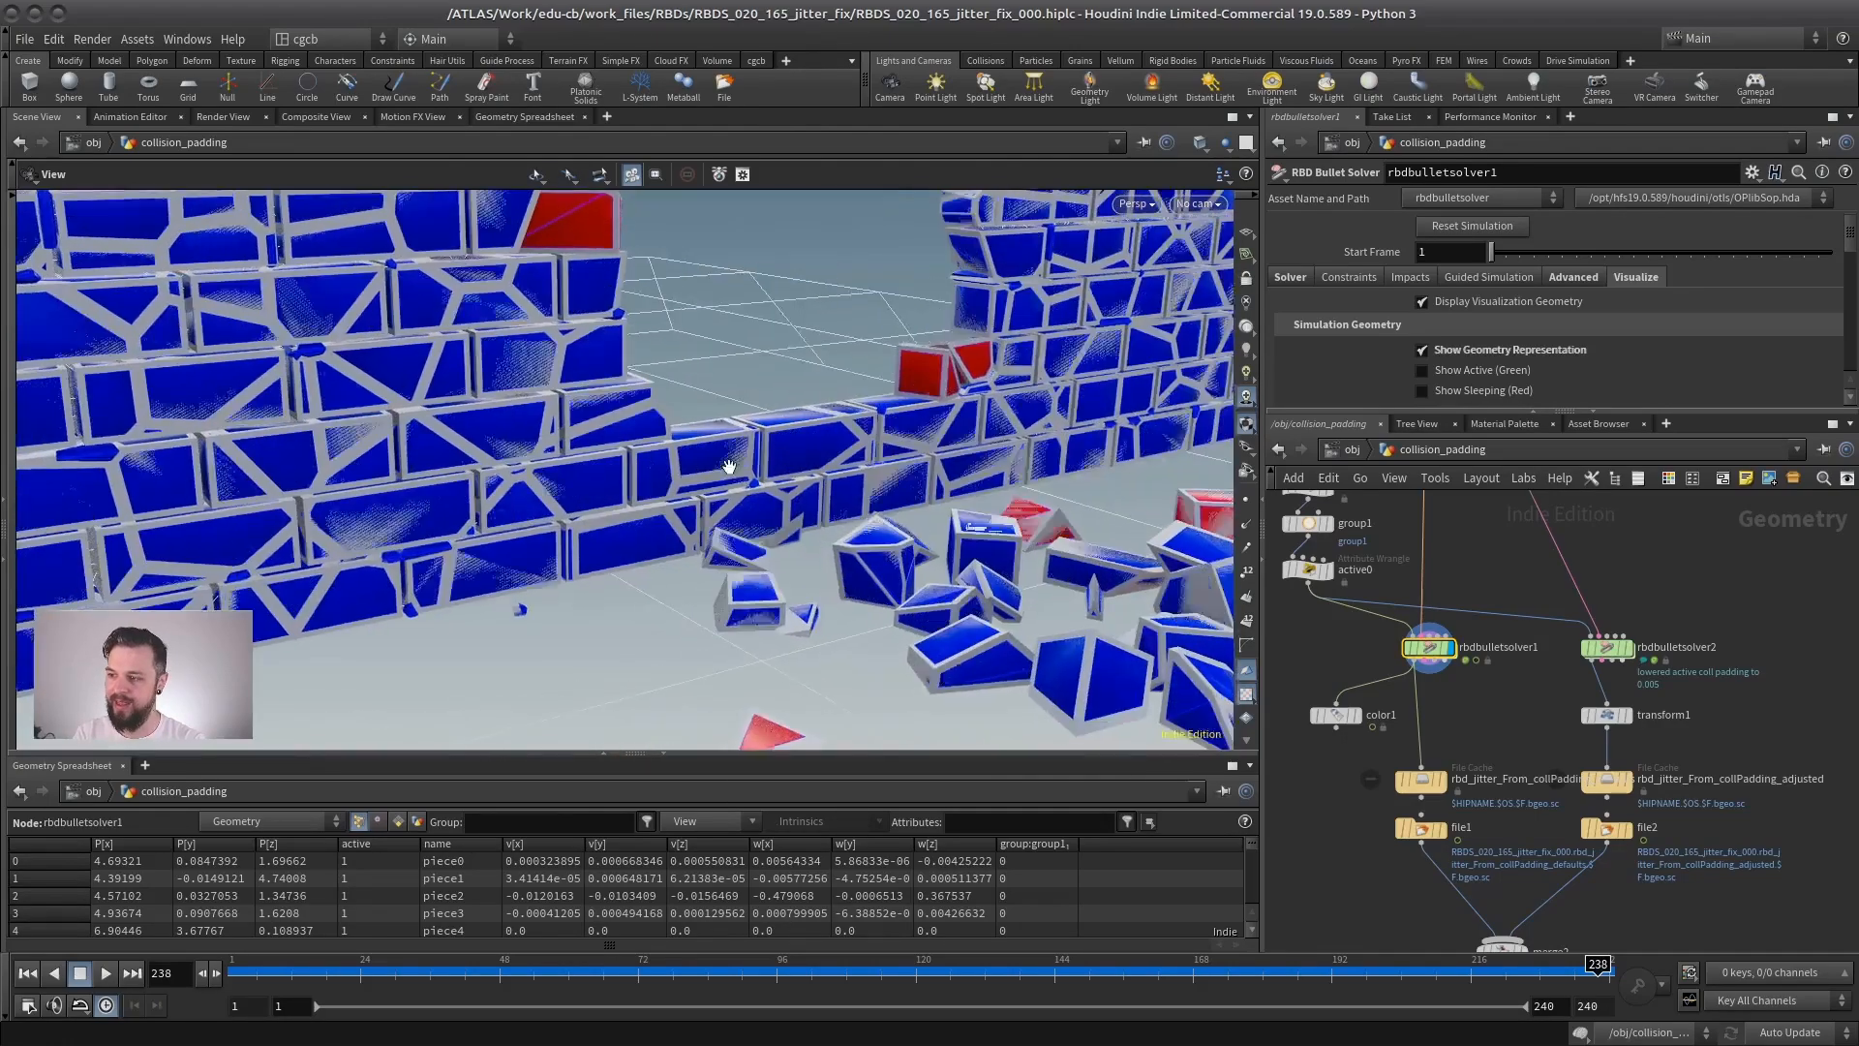
{"action": "middle_click_drag", "start_coordinate": [730, 465], "coordinate": [456, 459]}
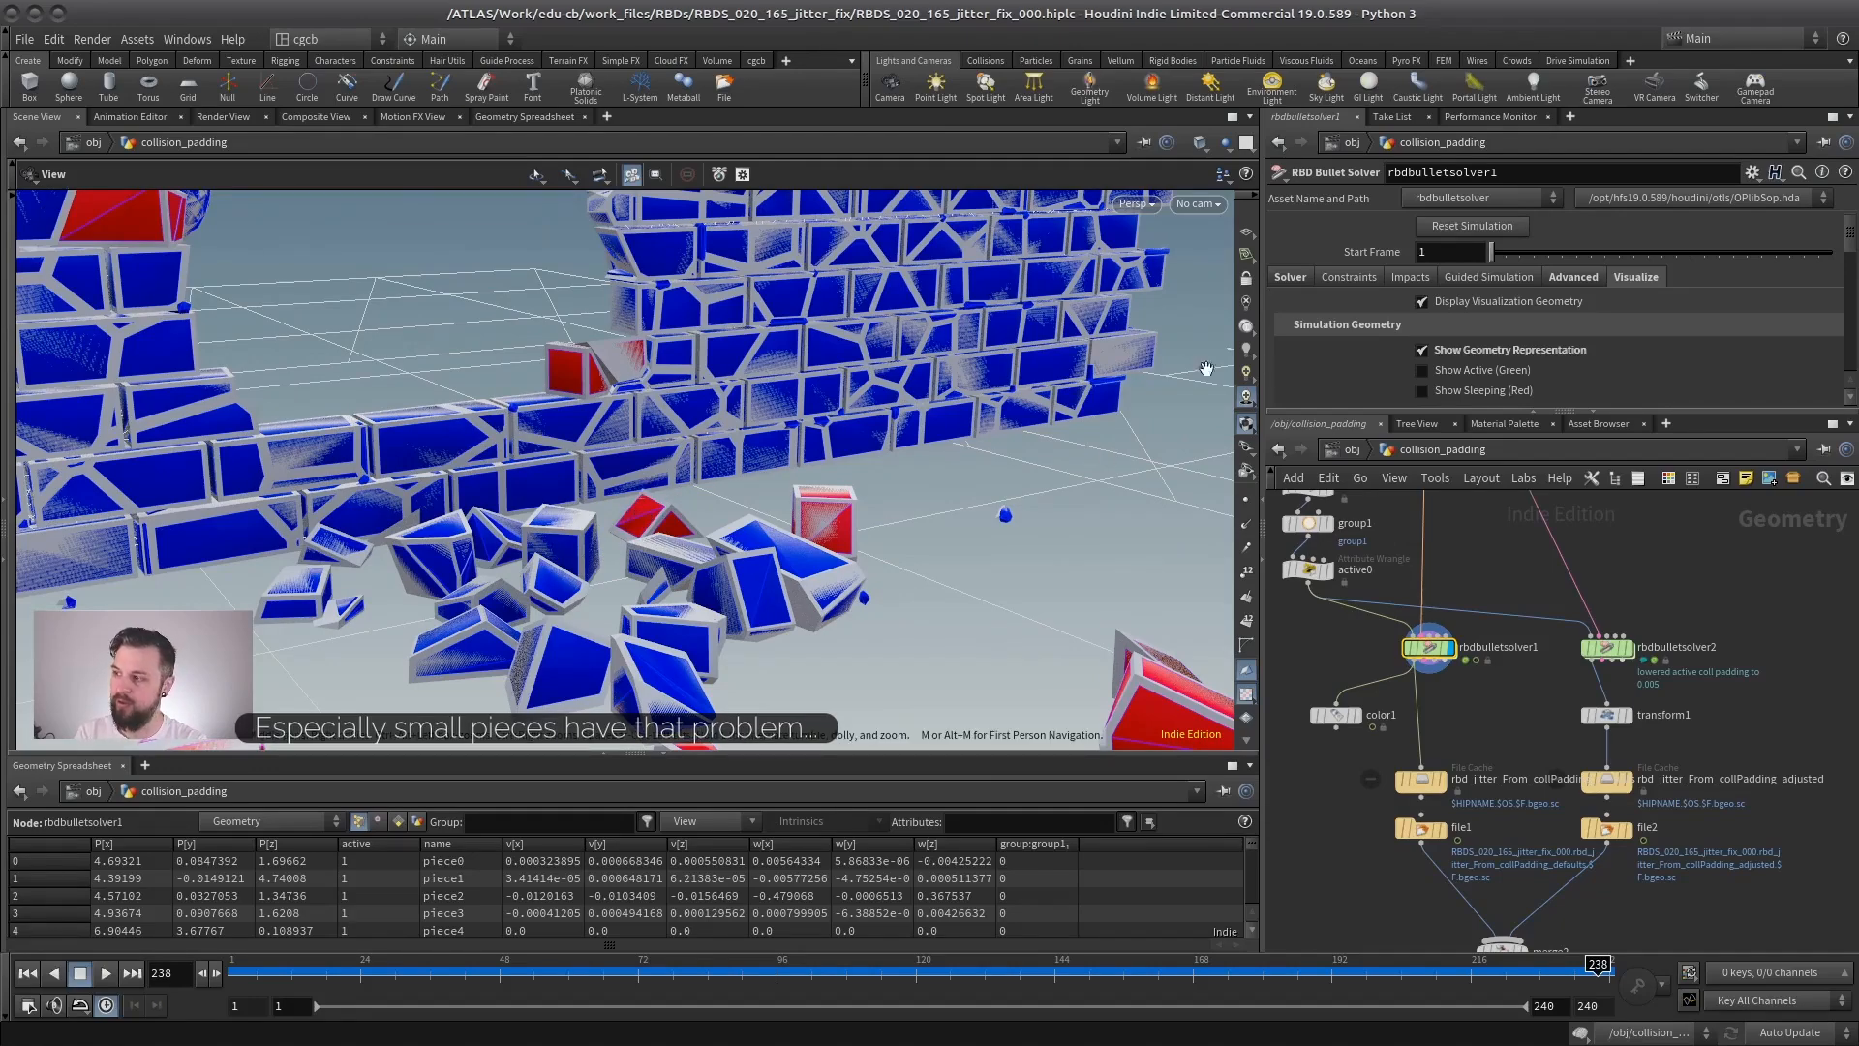
Enlarge the parameter area and review the solver's collision padding settings for bullet objects and collisions.
{"action": "left_click_drag", "start_coordinate": [1415, 412], "coordinate": [1415, 649]}
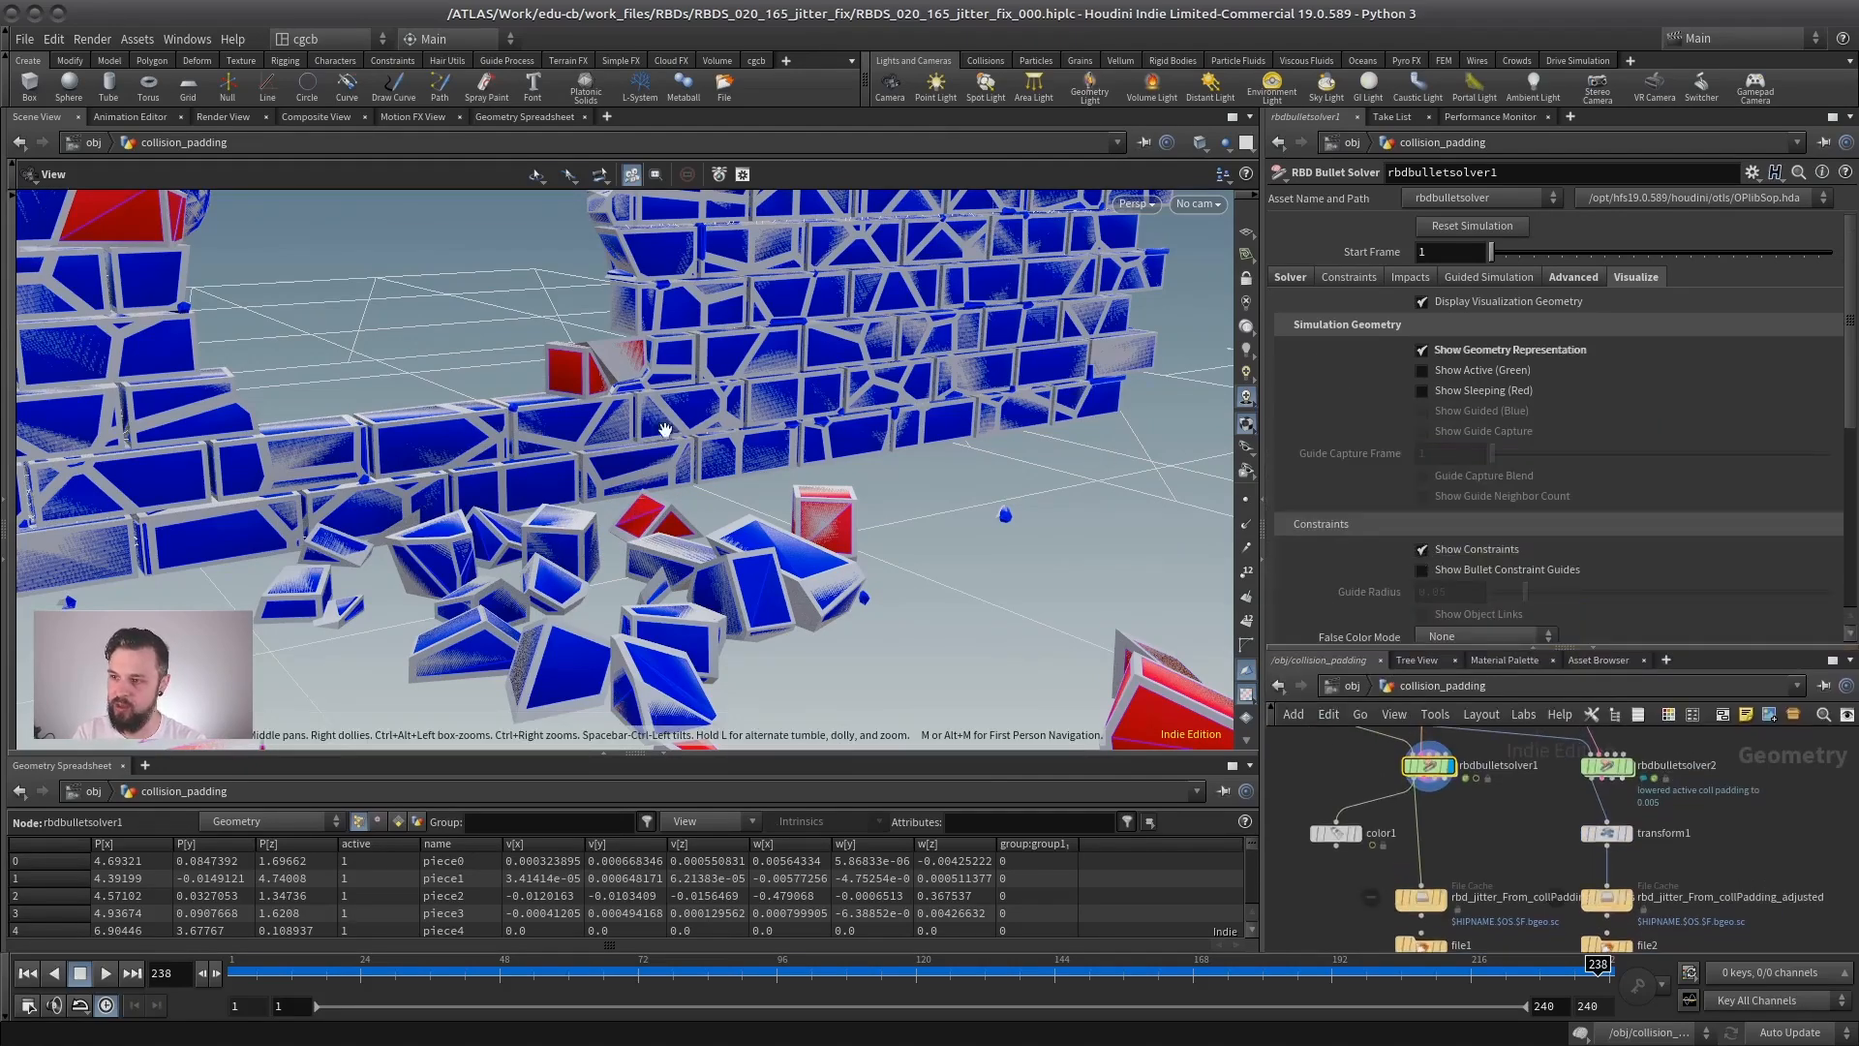
{"action": "left_click", "coordinate": [1289, 278]}
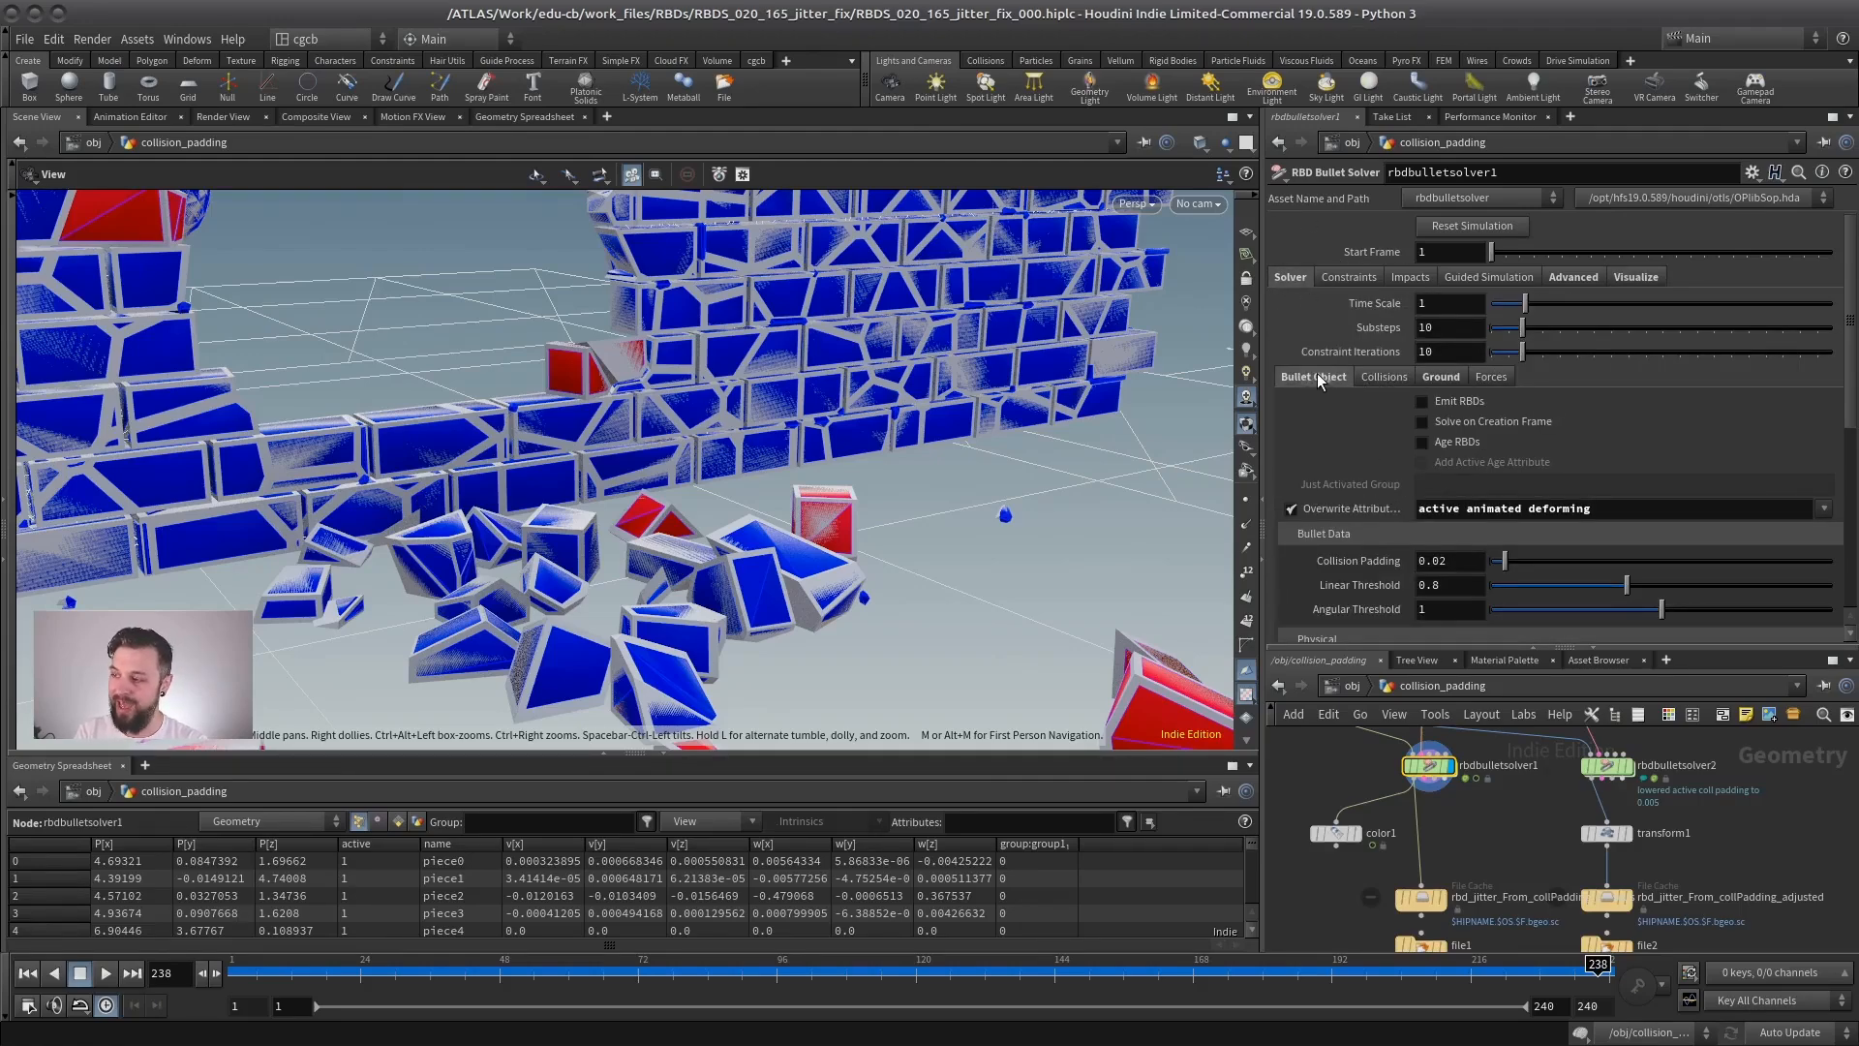
{"action": "left_click", "coordinate": [1385, 377]}
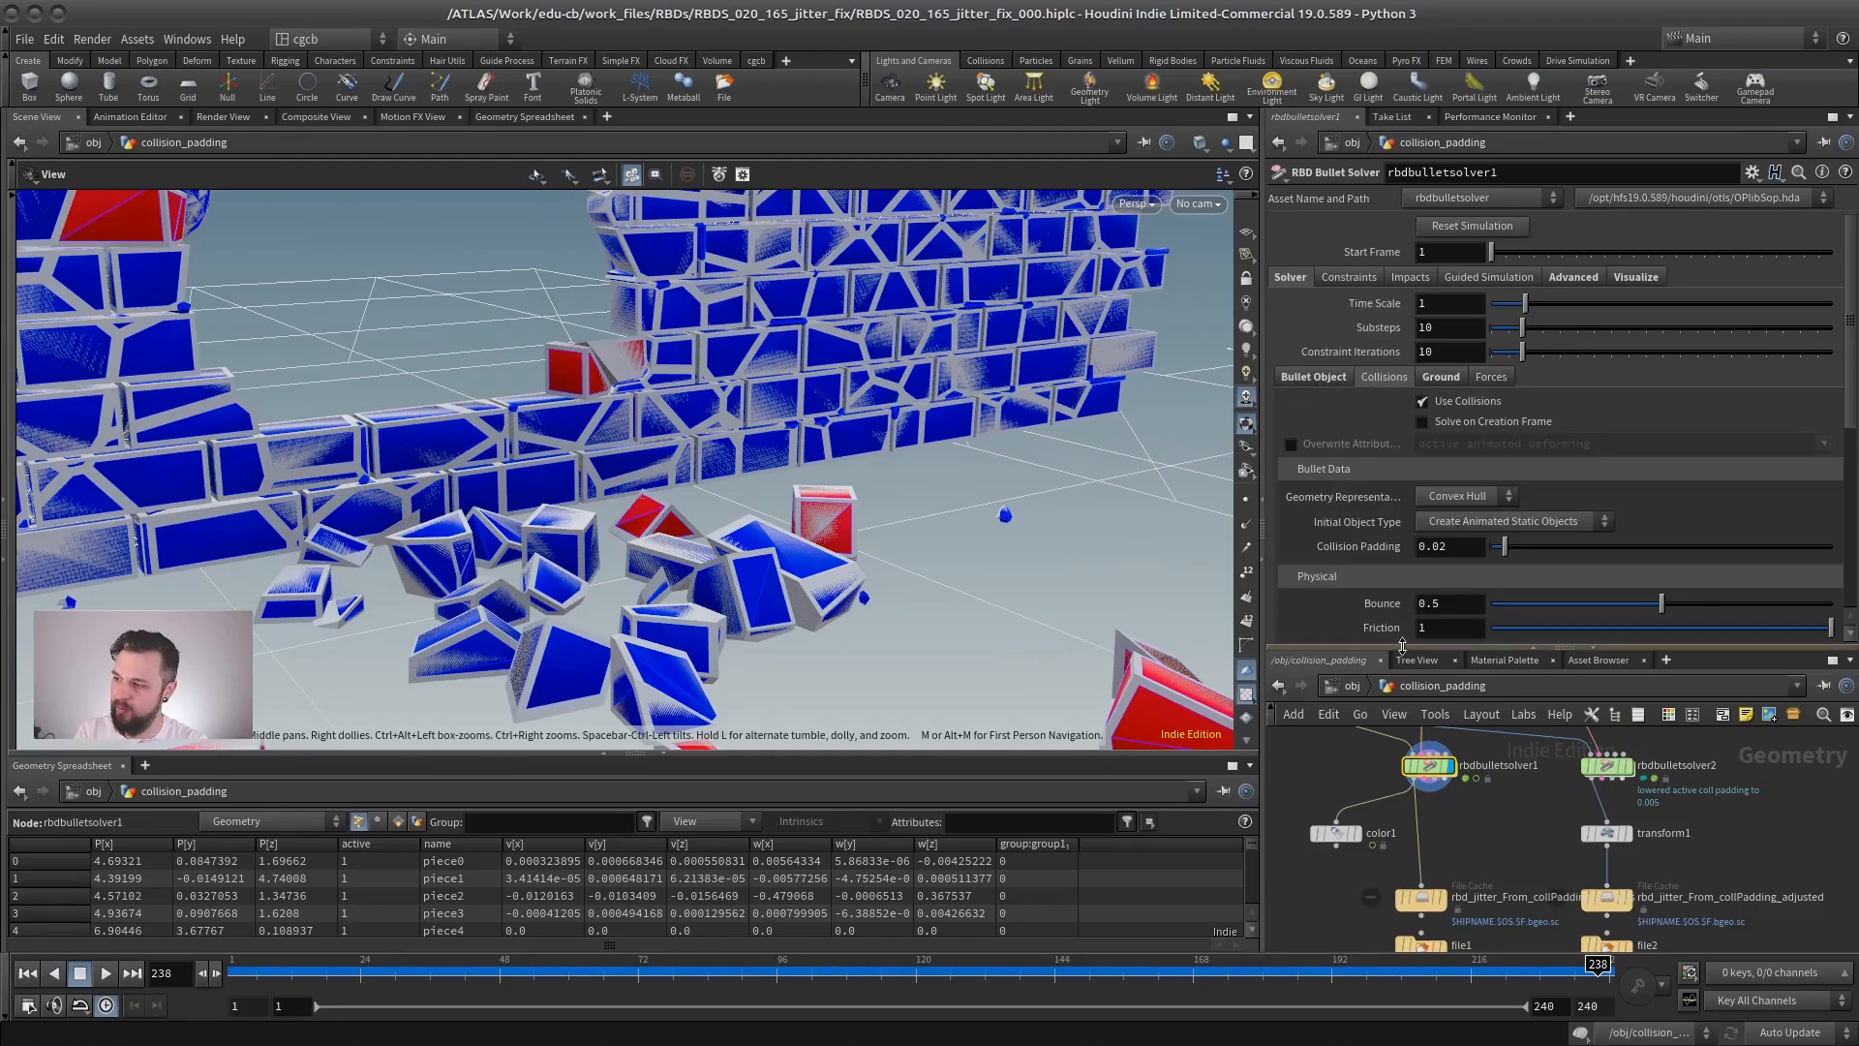
{"action": "left_click_drag", "start_coordinate": [1402, 645], "coordinate": [1402, 778]}
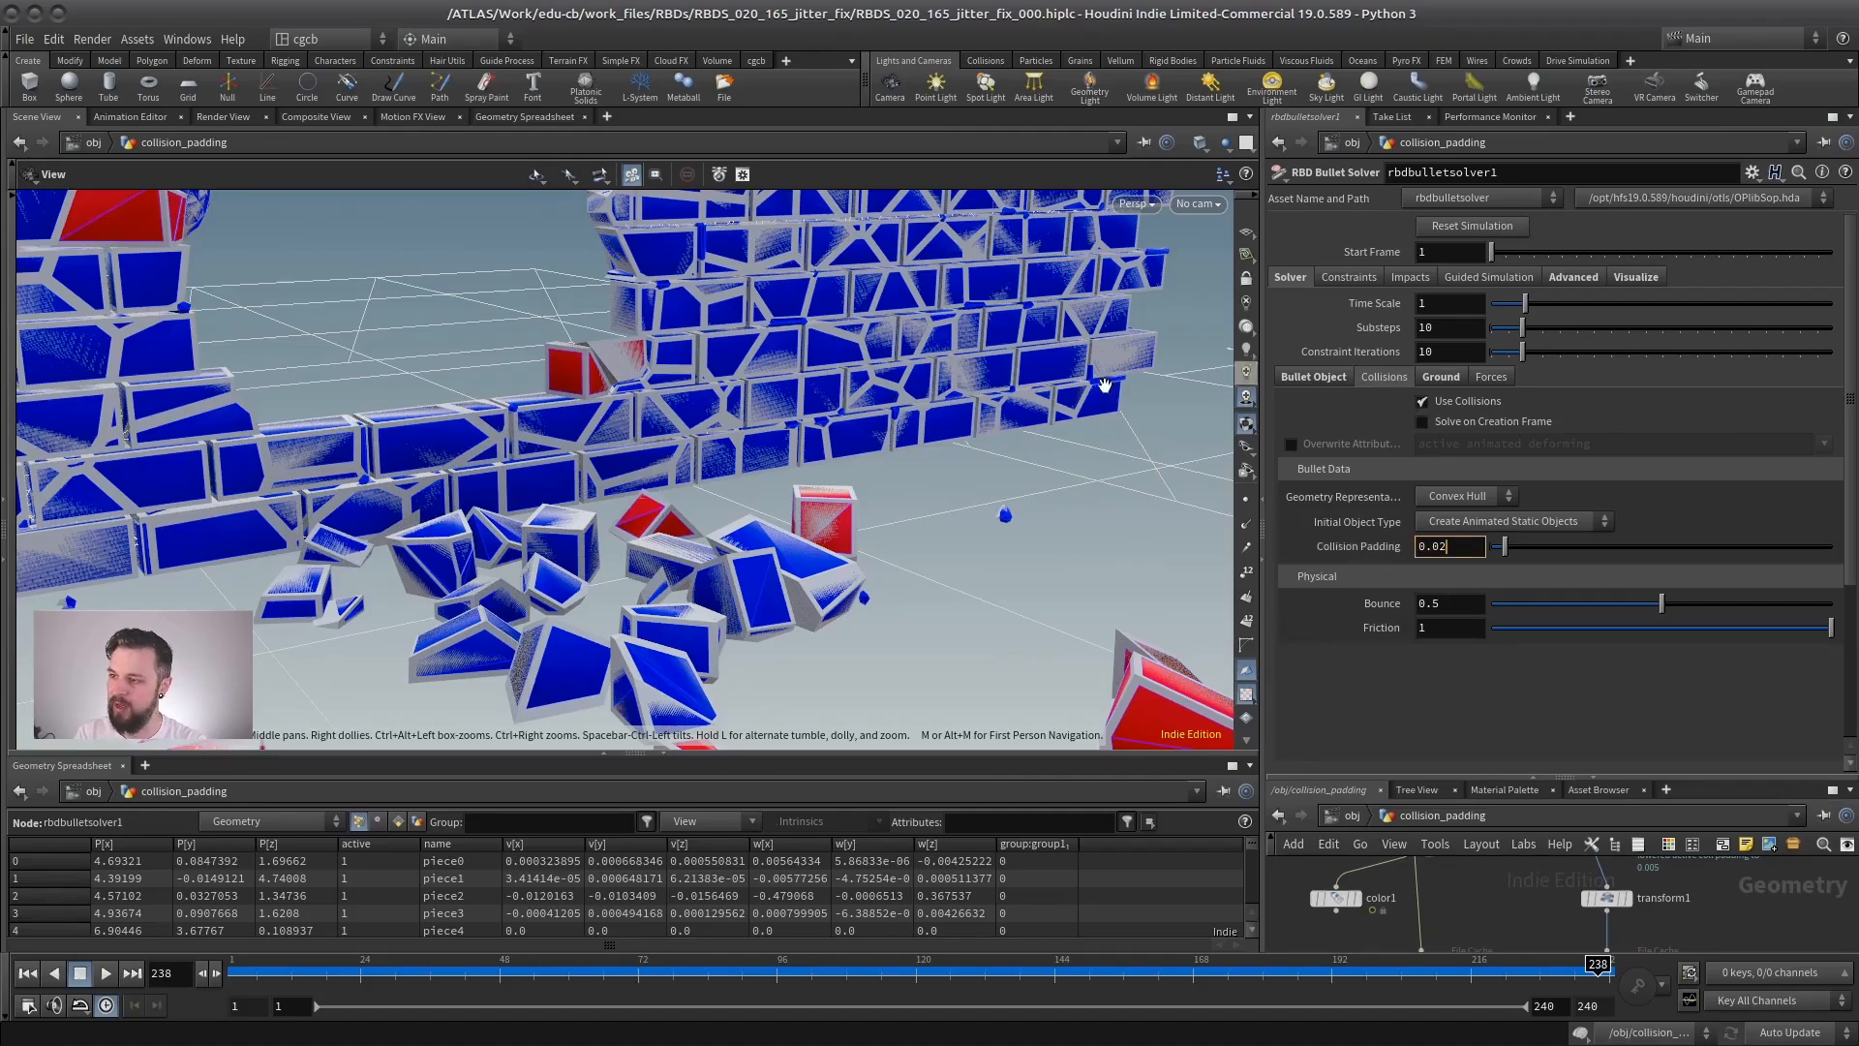
{"action": "right_click_drag", "start_coordinate": [823, 426], "coordinate": [257, 490]}
{"action": "left_click_drag", "start_coordinate": [257, 490], "coordinate": [646, 471]}
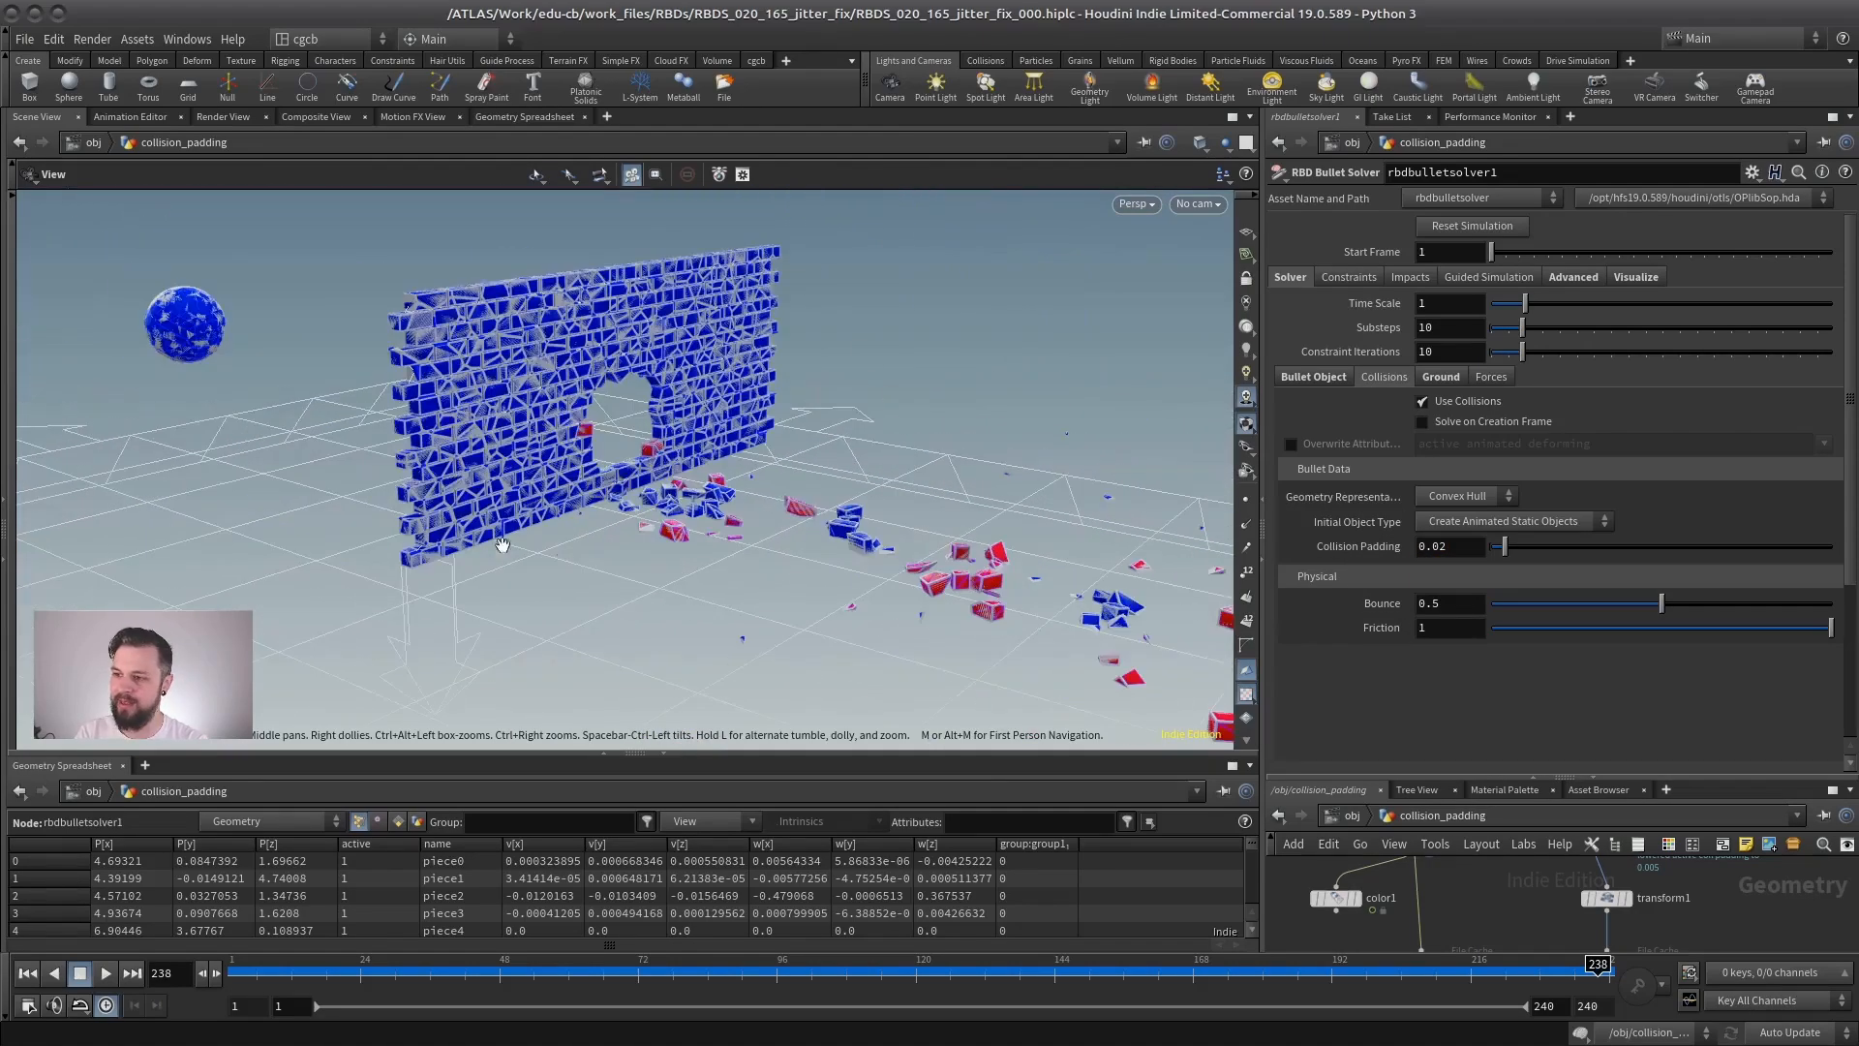
{"action": "right_click_drag", "start_coordinate": [635, 442], "coordinate": [1055, 416]}
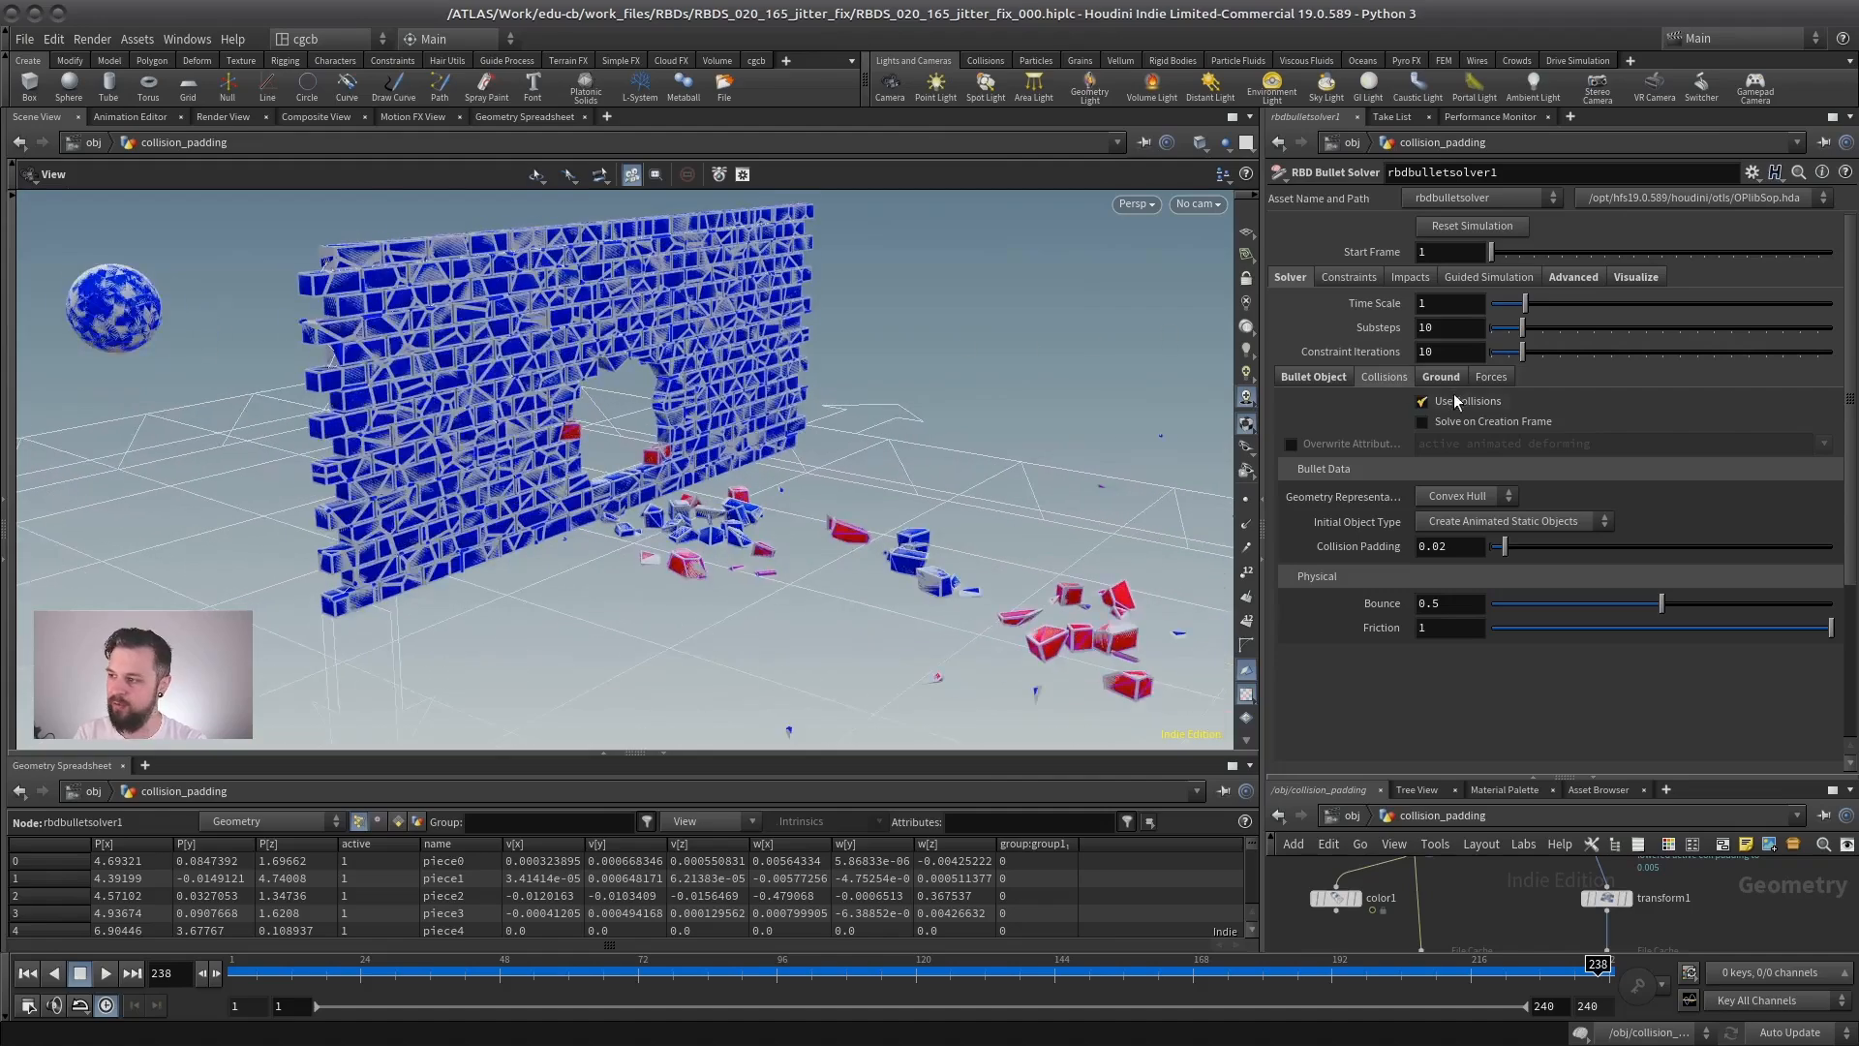
Set the bullet object's Collision Padding to 0.005 and return to the first frame to inspect the wall.
{"action": "left_click", "coordinate": [1308, 378]}
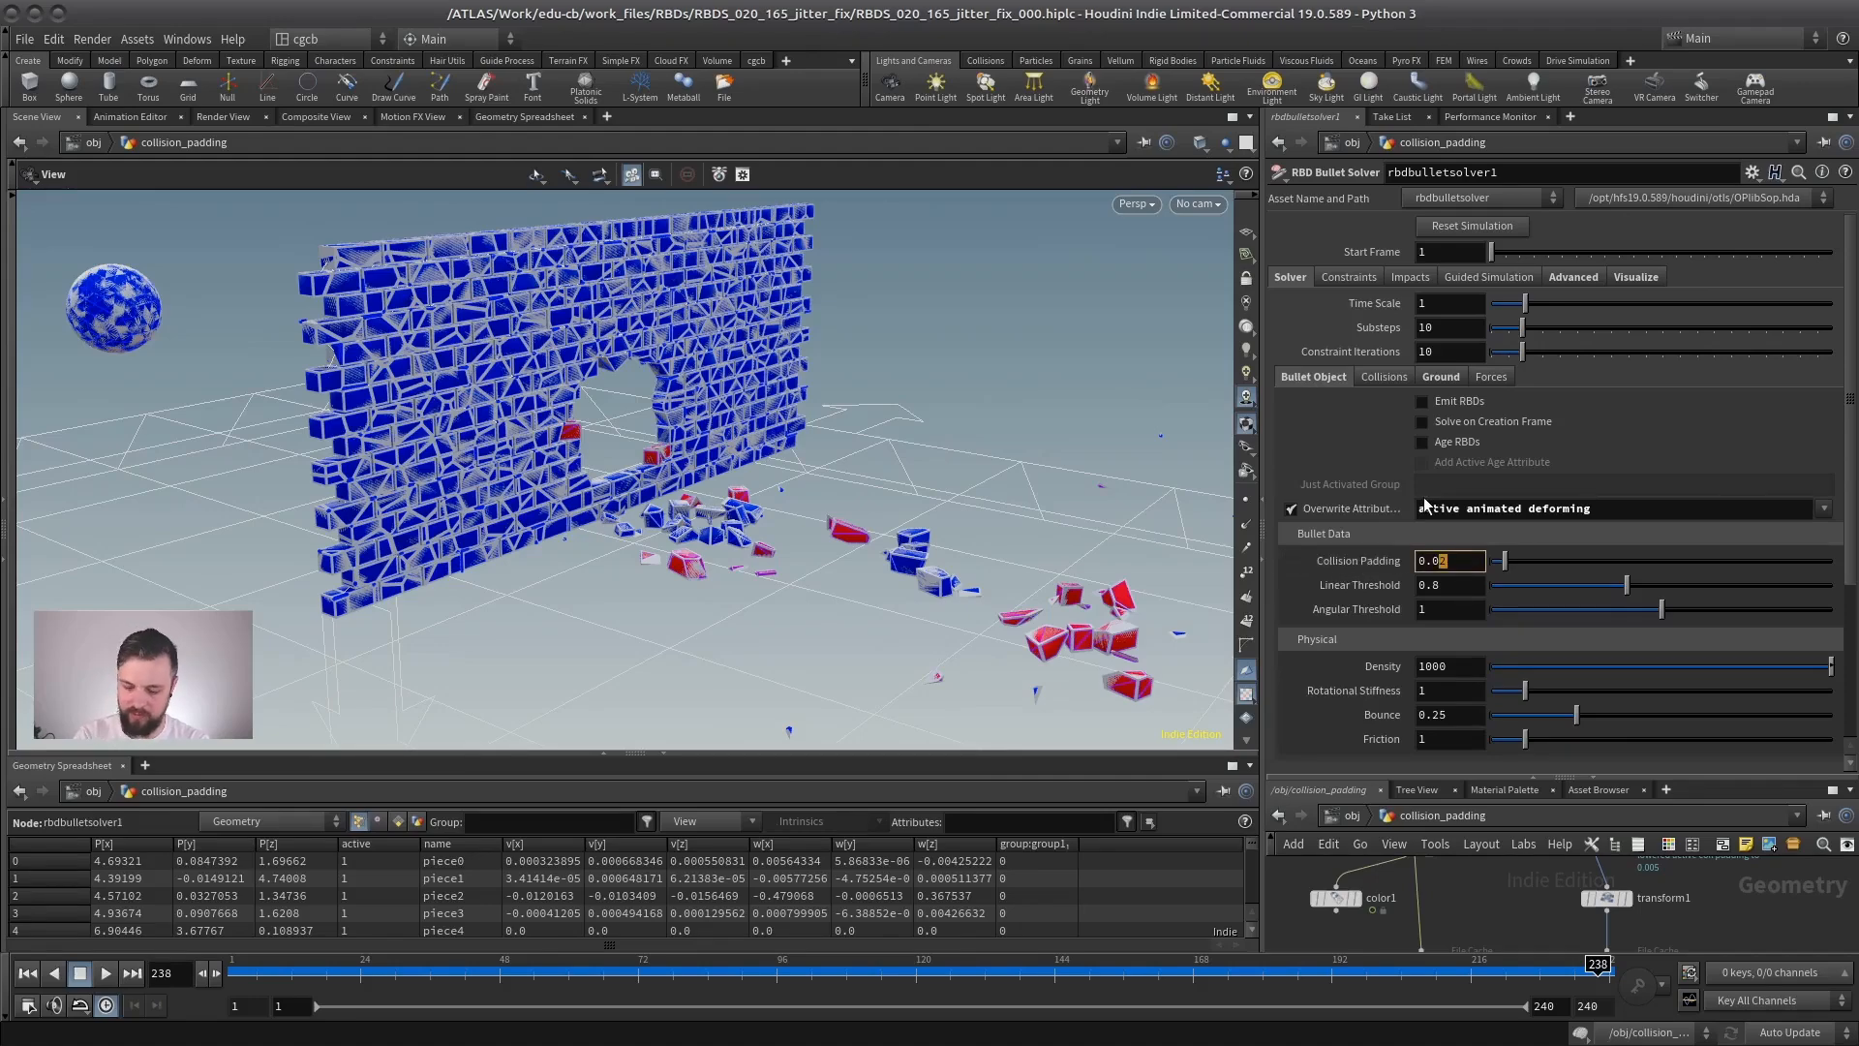
{"action": "left_click", "coordinate": [1462, 586]}
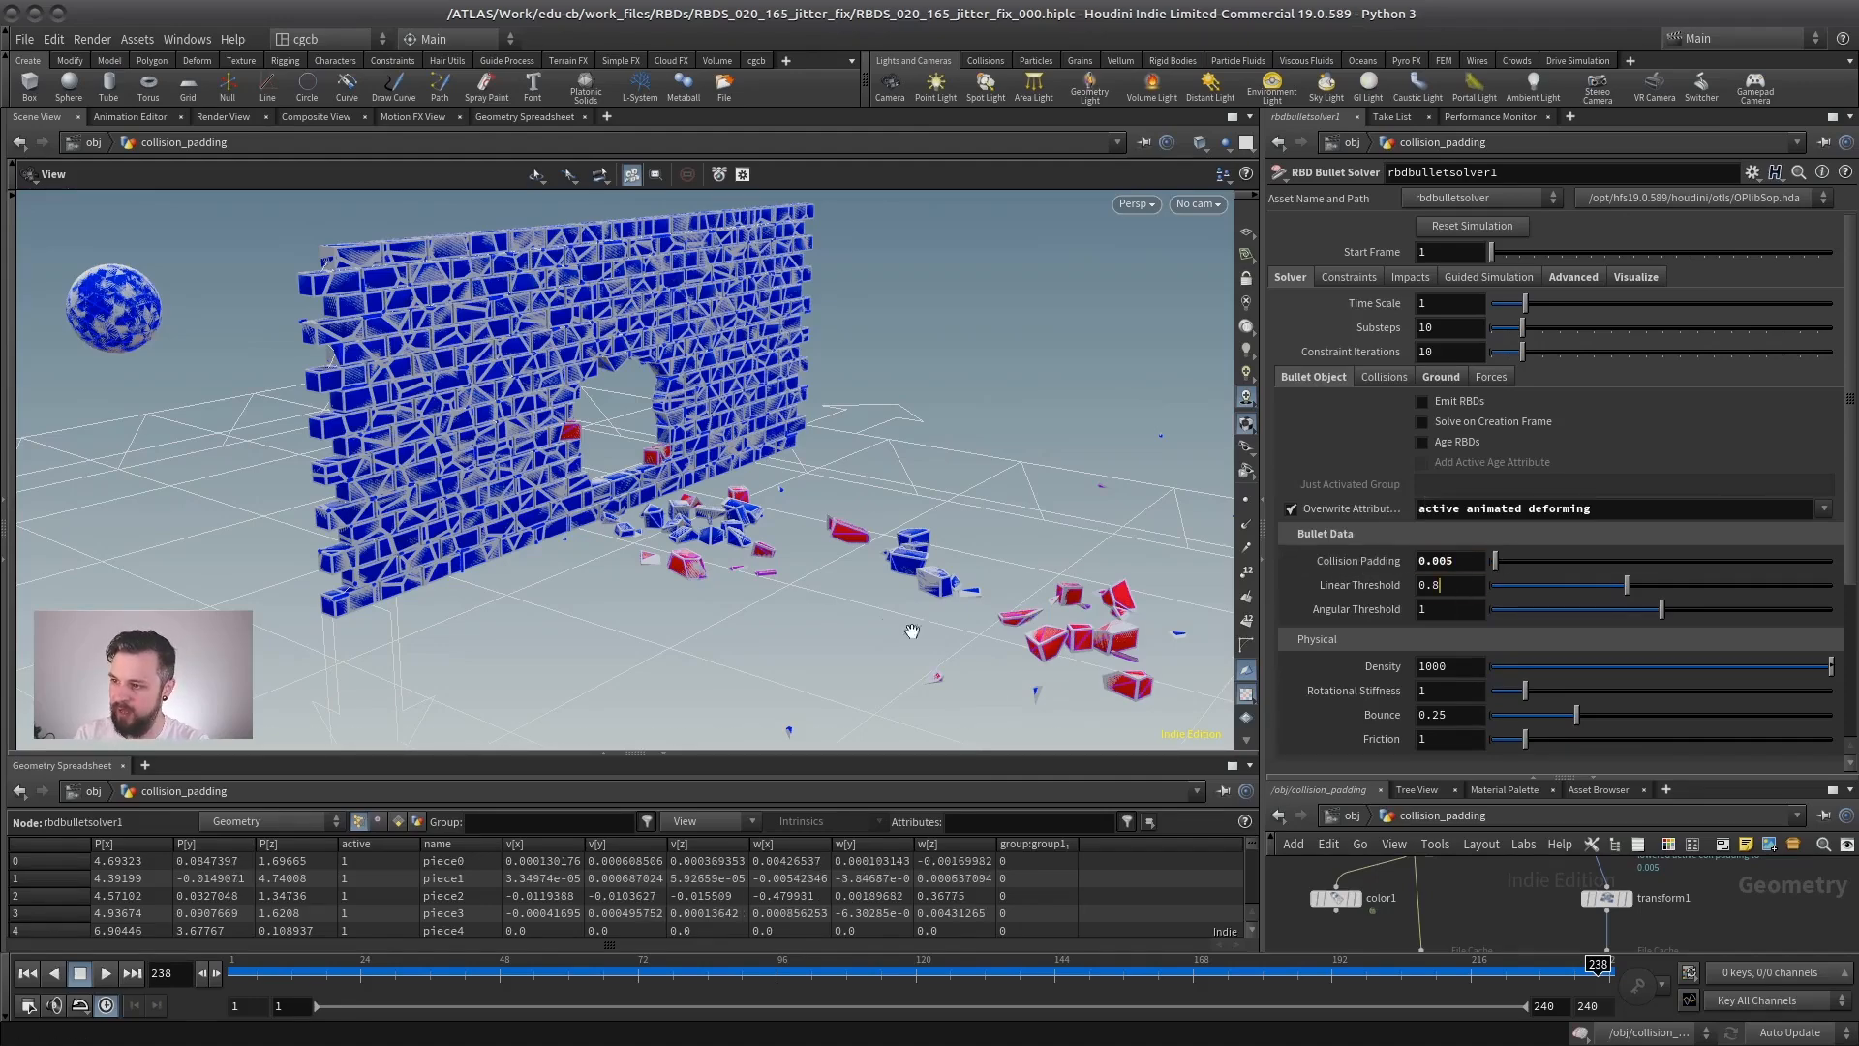
{"action": "left_click", "coordinate": [27, 973]}
{"action": "scroll", "coordinate": [497, 432], "scroll_direction": "up", "scroll_amount": 10}
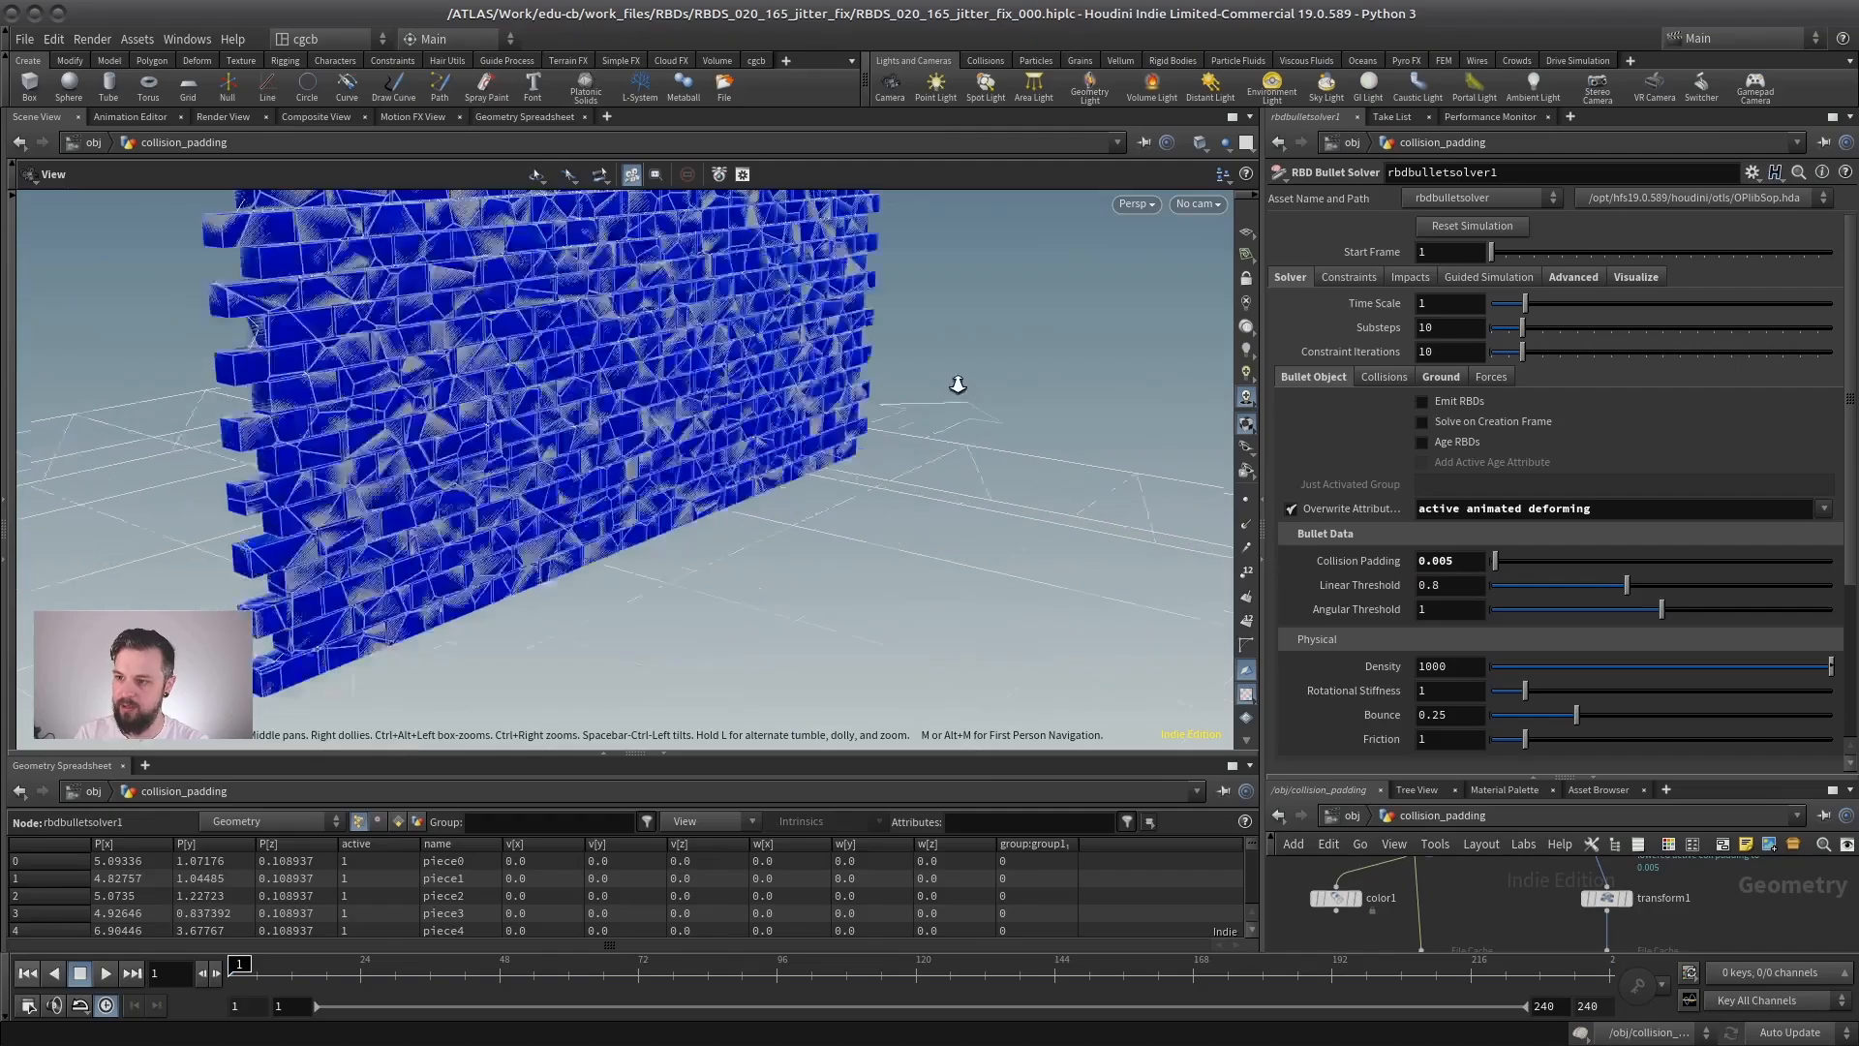
{"action": "left_click_drag", "start_coordinate": [653, 427], "coordinate": [465, 434]}
{"action": "scroll", "coordinate": [469, 431], "scroll_direction": "up", "scroll_amount": 3}
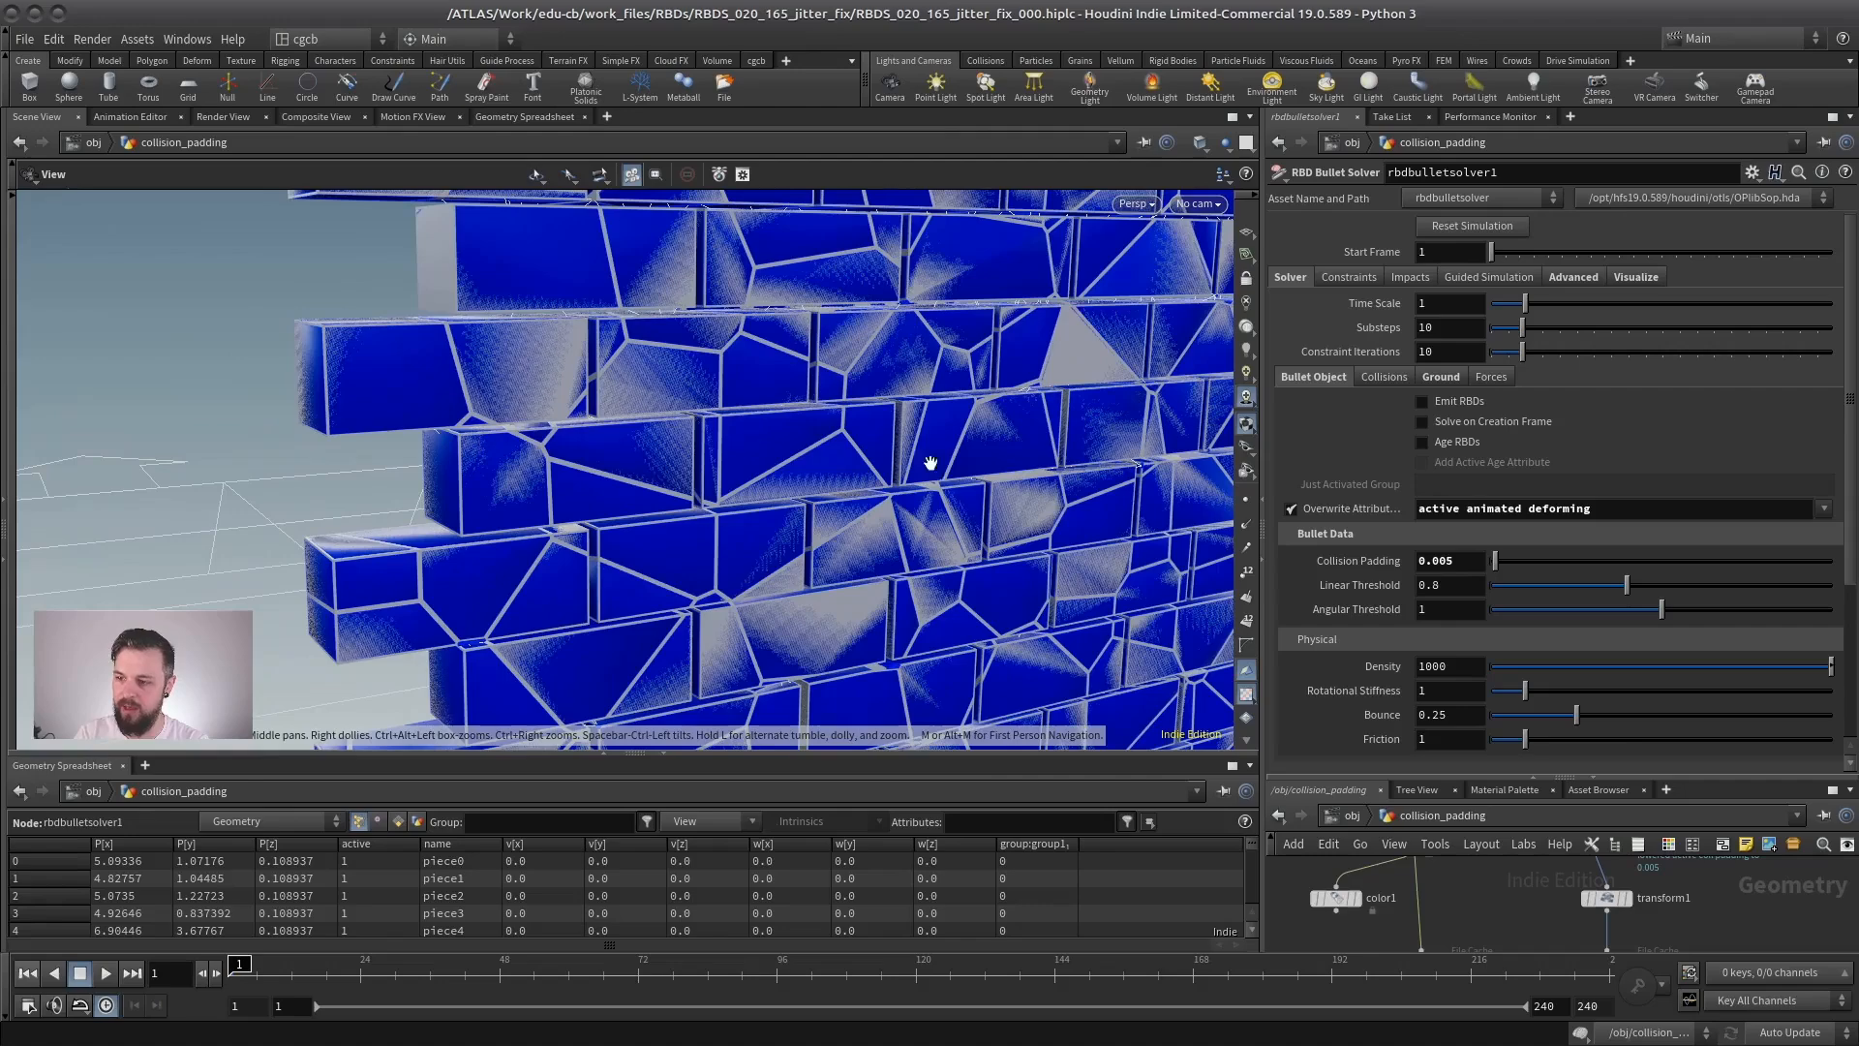
Set the bullet object's Collision Padding to 0.02 to compare the padding around the bricks.
{"action": "key", "text": "BackSpace"}
{"action": "key", "text": "BackSpace"}
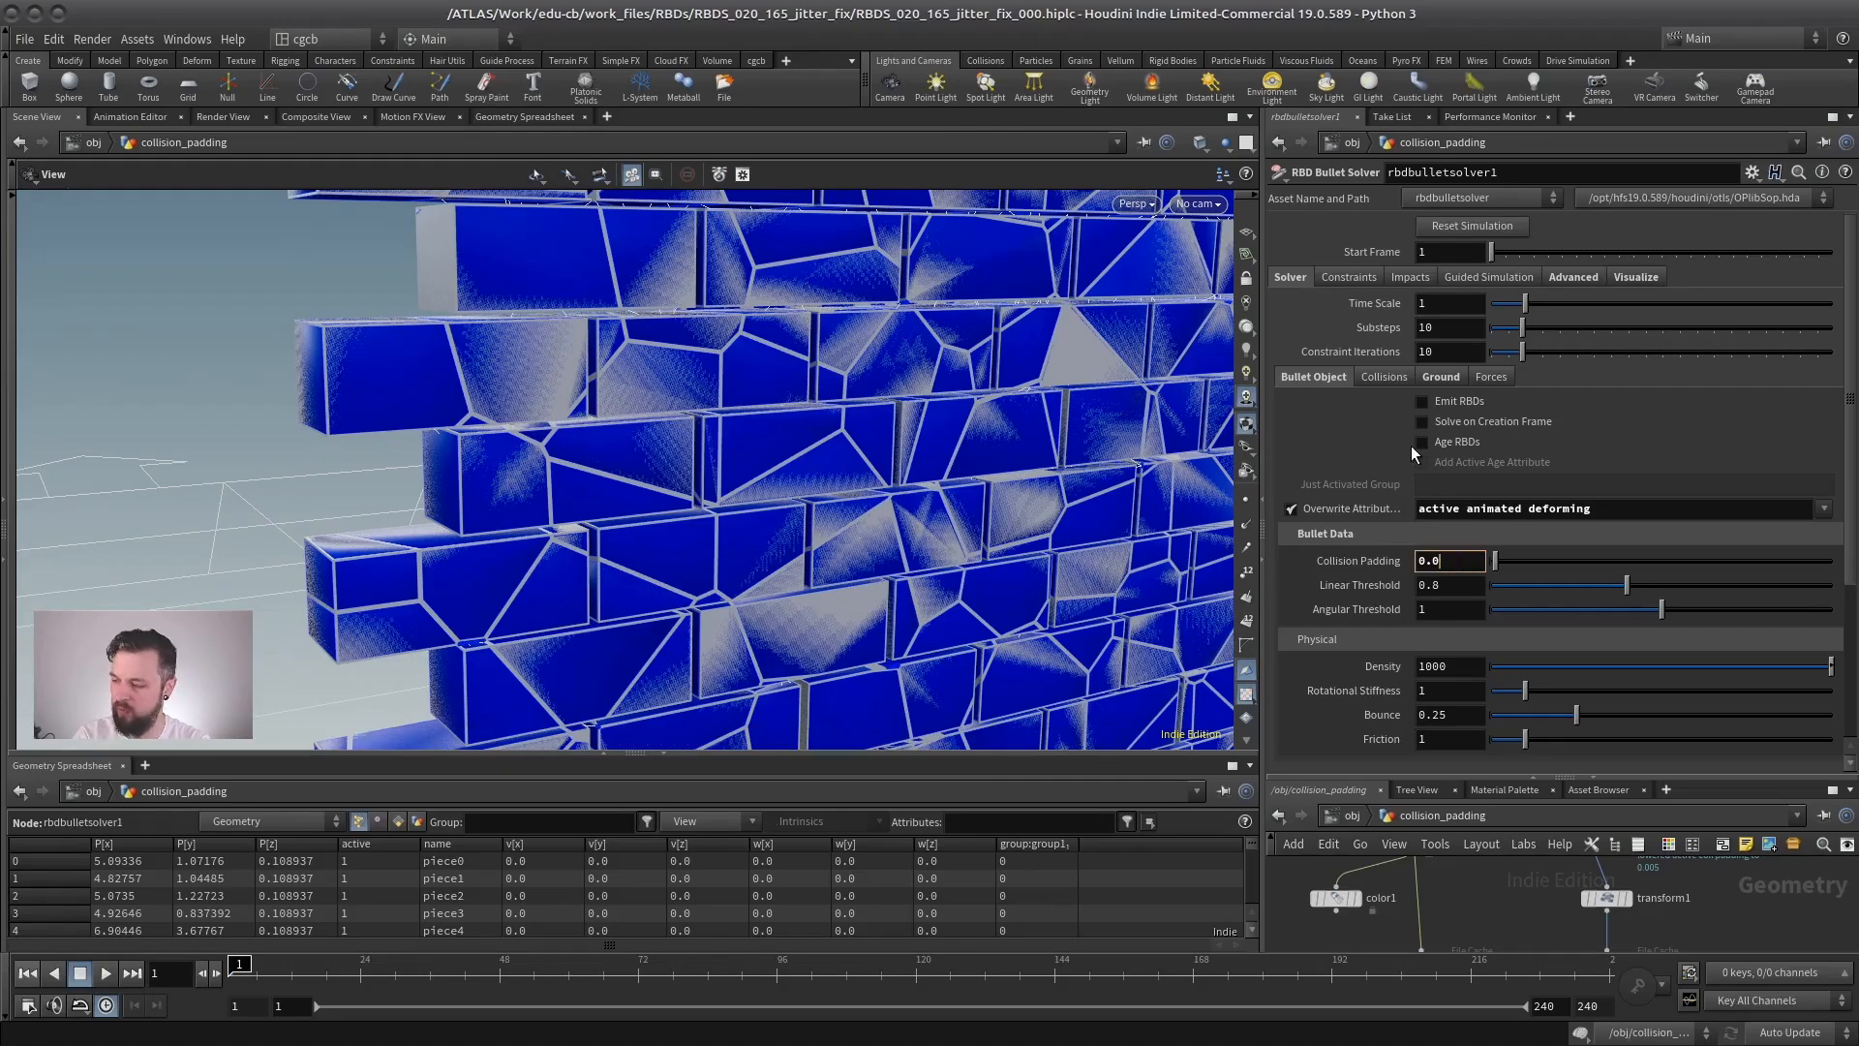
{"action": "type", "text": "2"}
{"action": "key", "text": "Tab"}
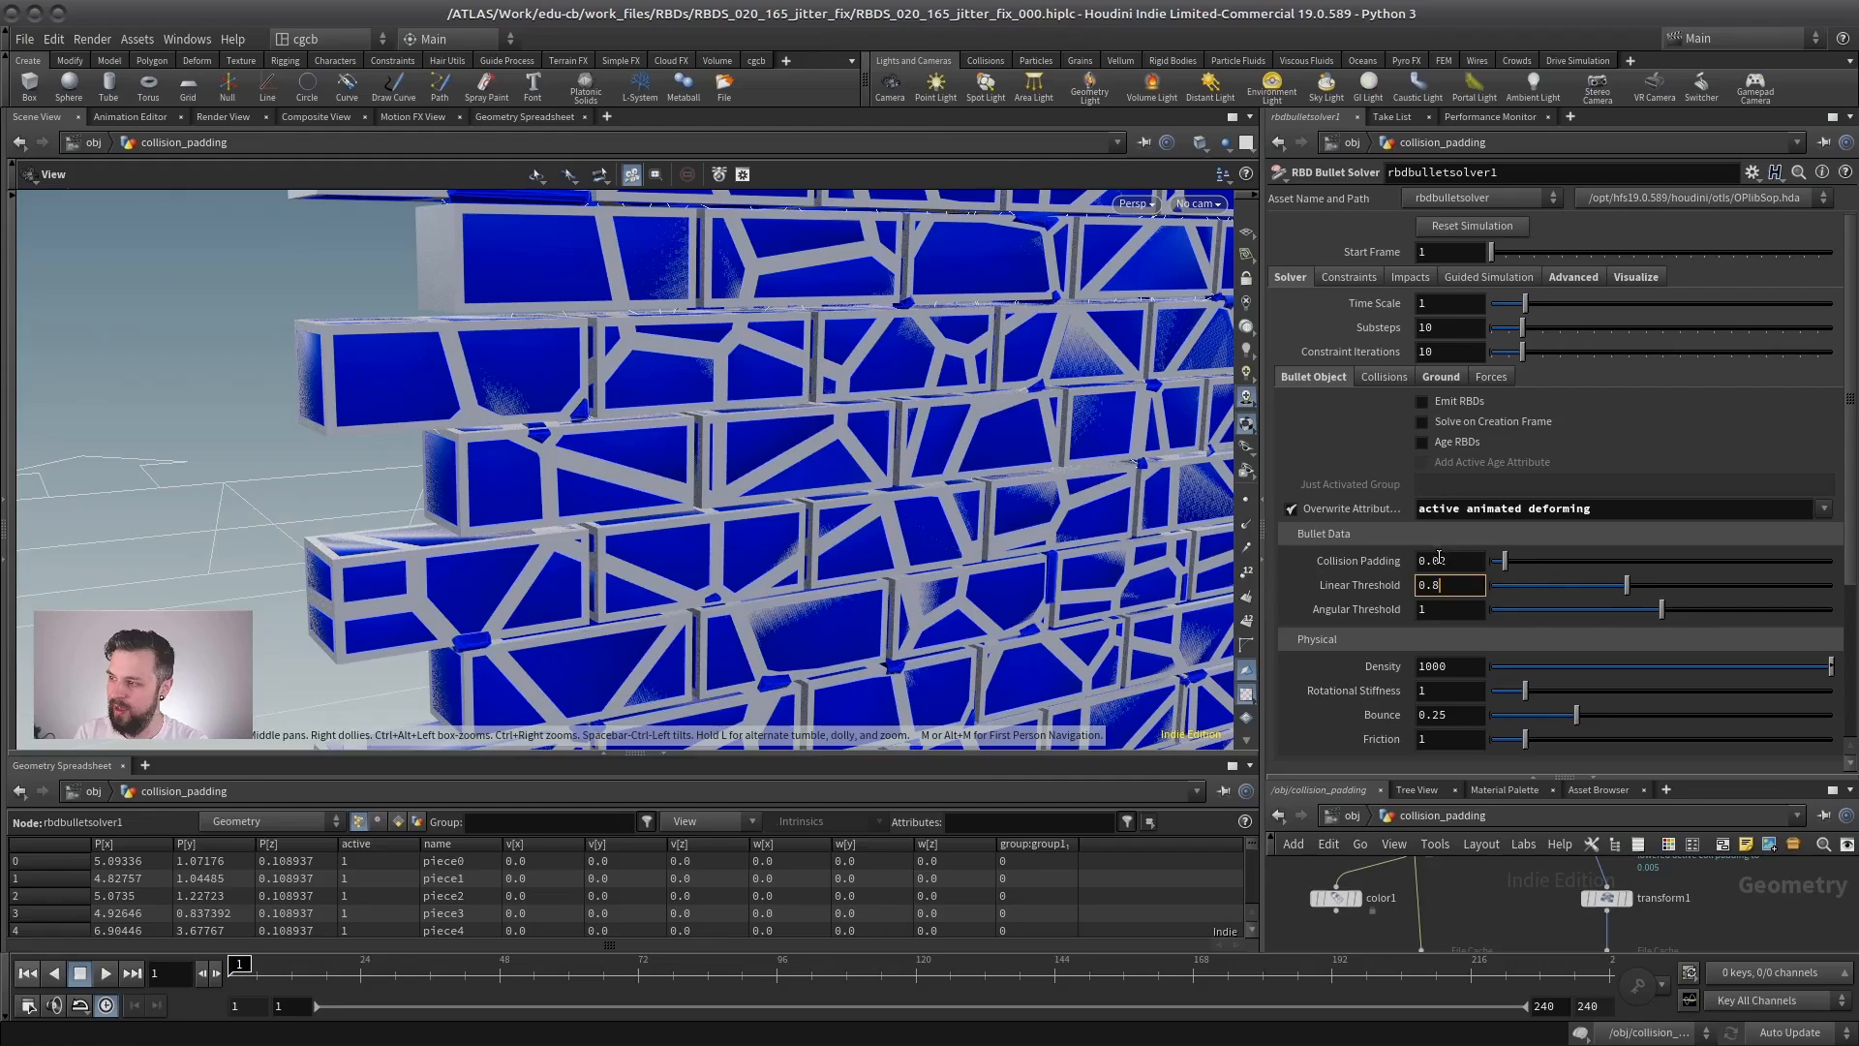
Set the bullet object's Collision Padding to 0.005 and inspect the thinner padding across the brick wall.
{"action": "type", "text": "05"}
{"action": "key", "text": "Return"}
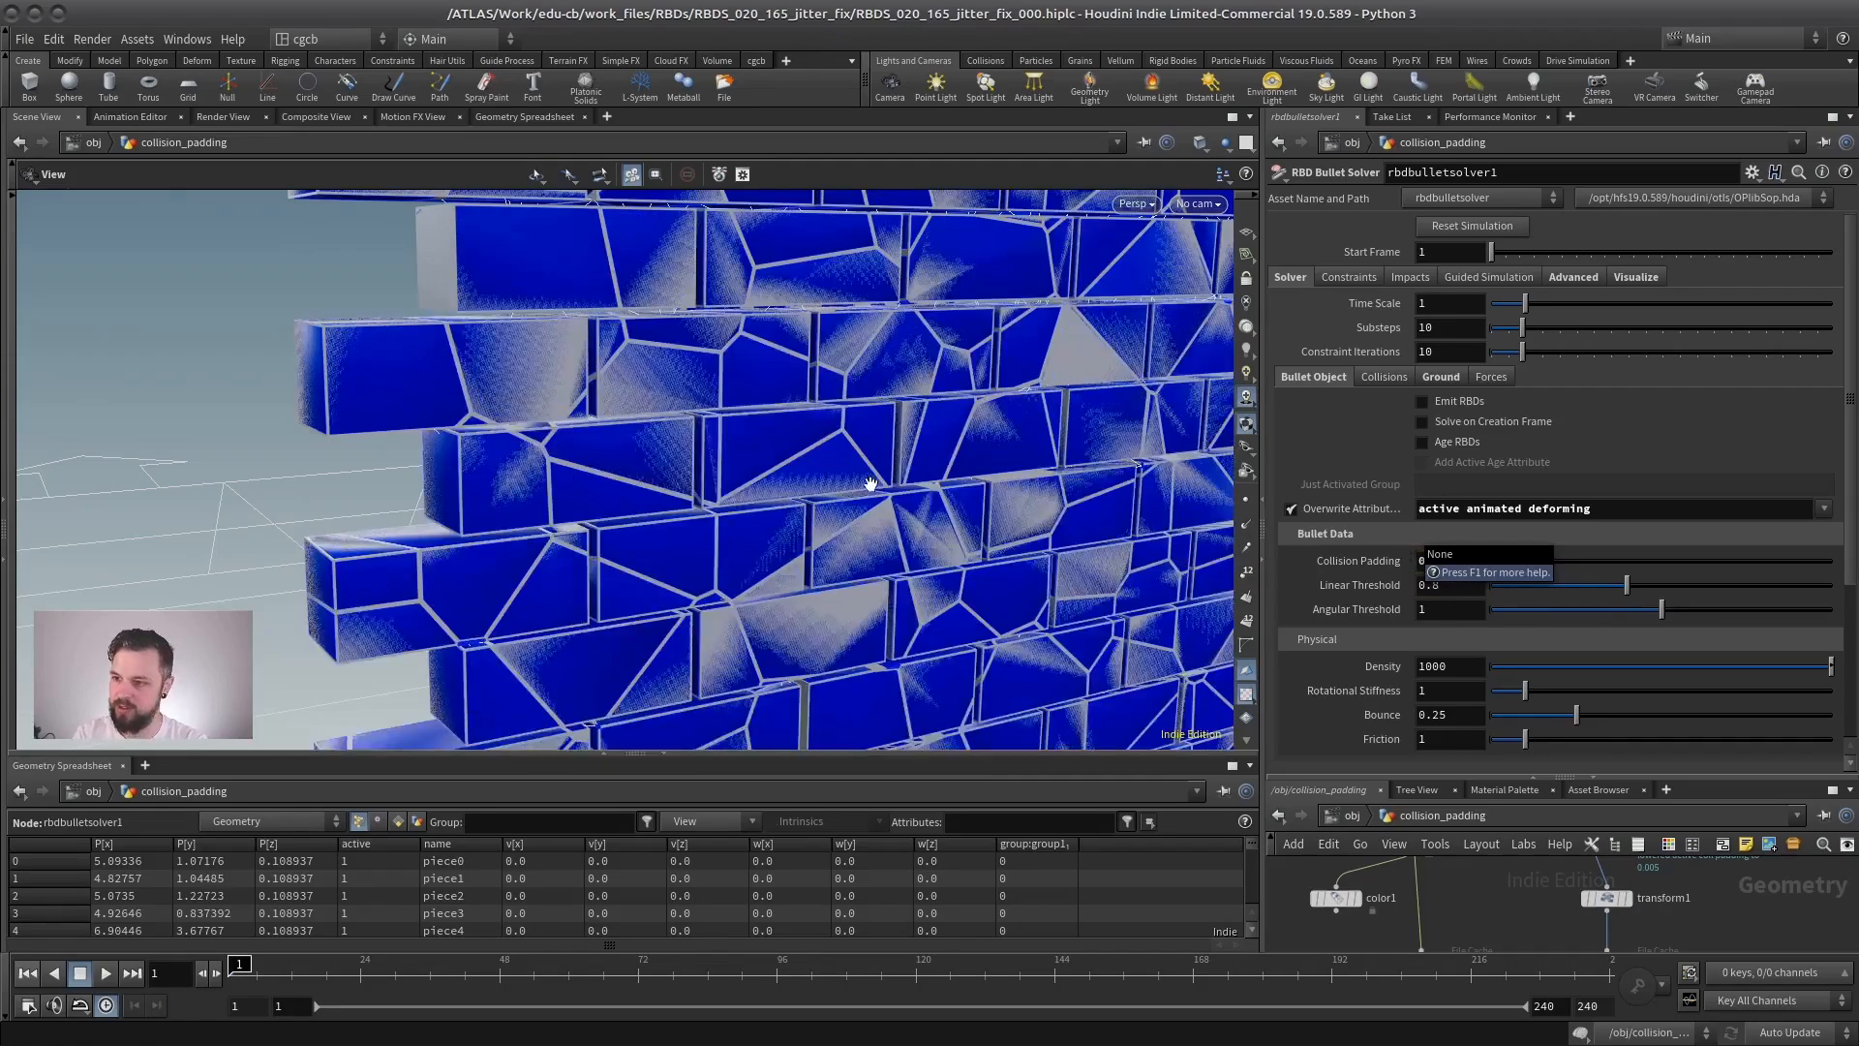
{"action": "left_click_drag", "start_coordinate": [798, 504], "coordinate": [928, 502]}
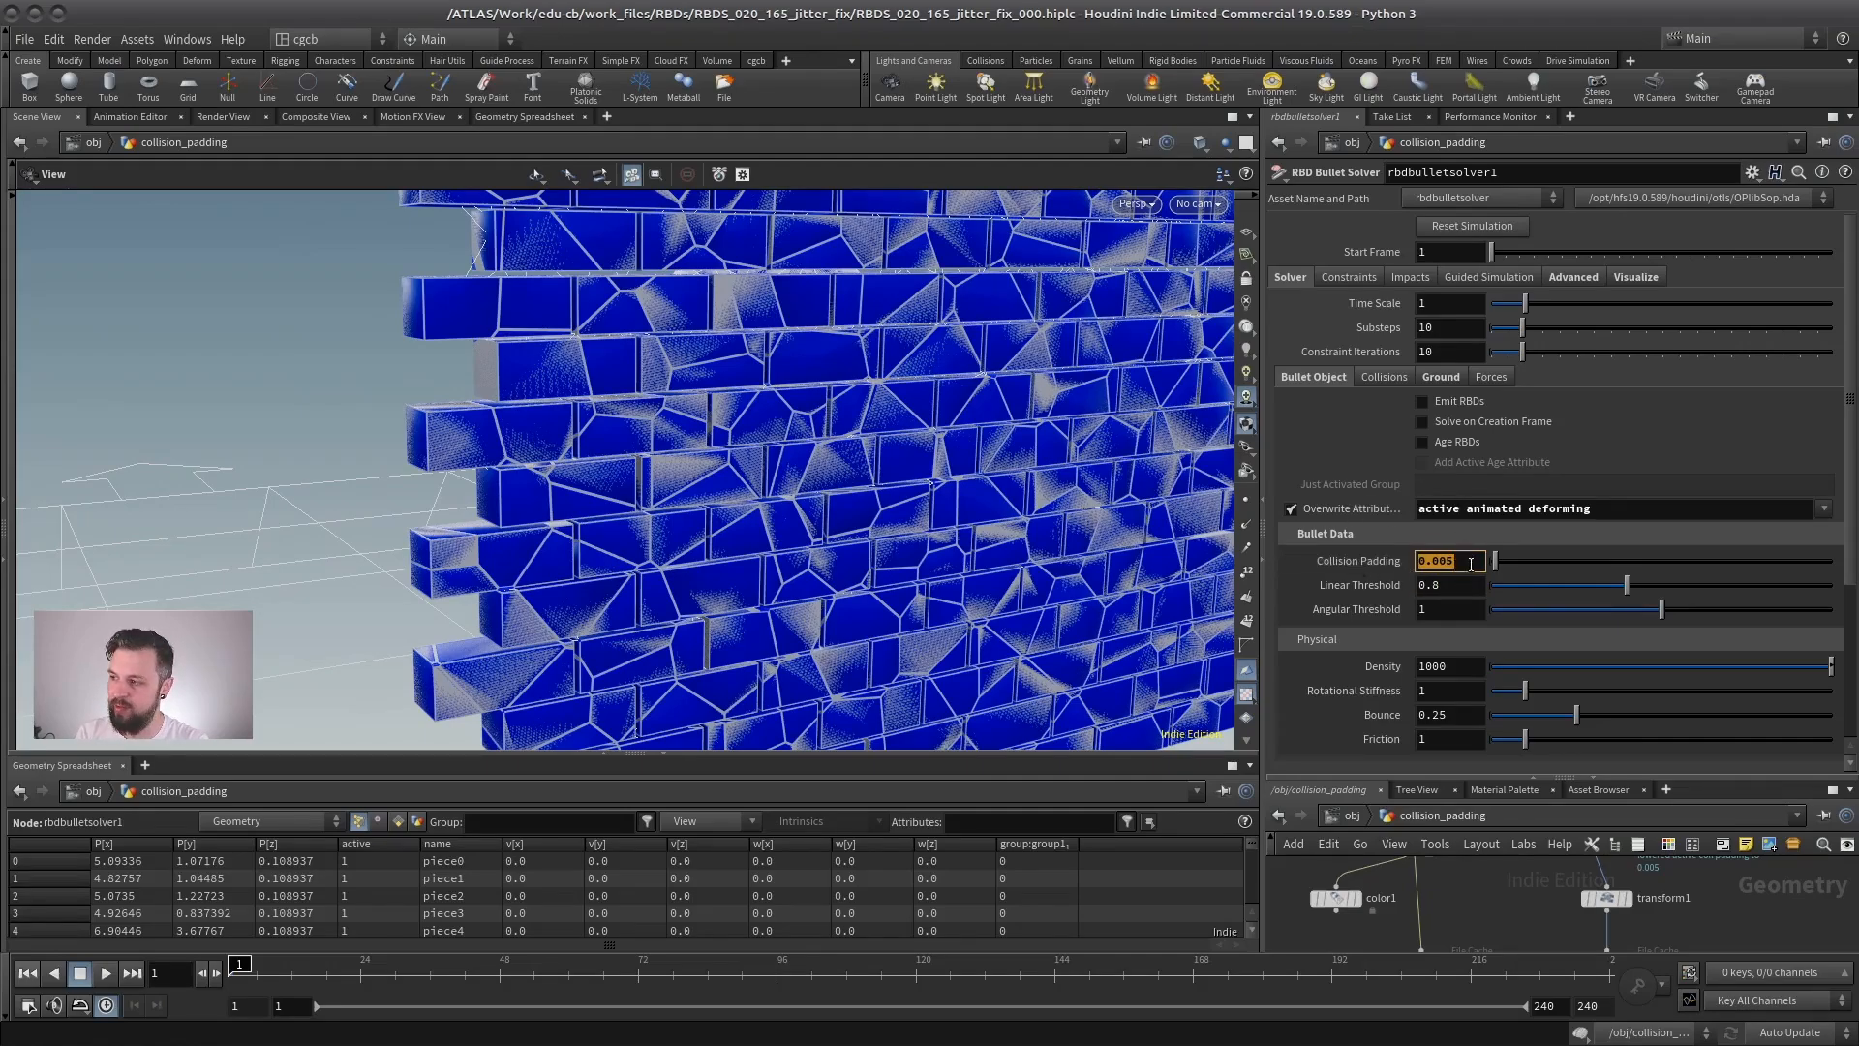
{"action": "right_click_drag", "start_coordinate": [940, 472], "coordinate": [1162, 465]}
{"action": "middle_click_drag", "start_coordinate": [1162, 465], "coordinate": [902, 467]}
Restore the bullet object's Collision Padding to 0.02 and inspect the whole wall and sphere.
{"action": "left_click_drag", "start_coordinate": [1409, 559], "coordinate": [1397, 565]}
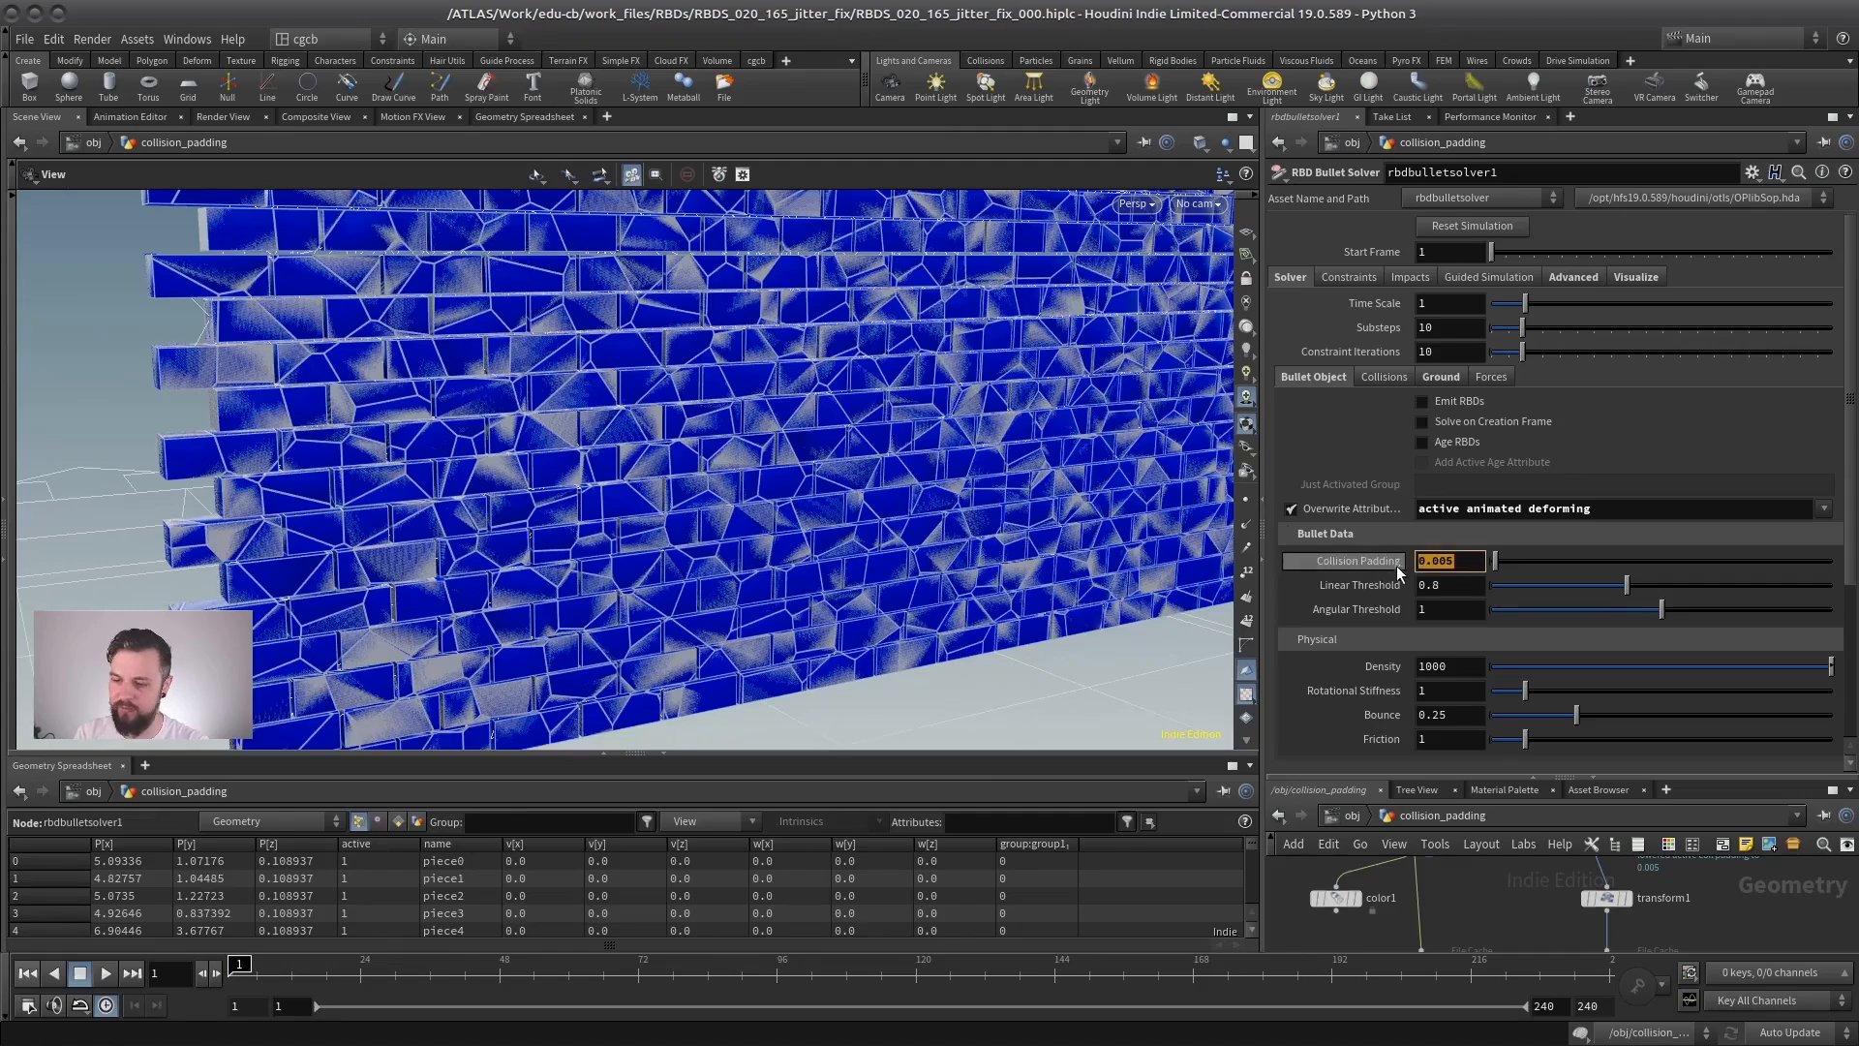
{"action": "left_click", "coordinate": [1460, 586]}
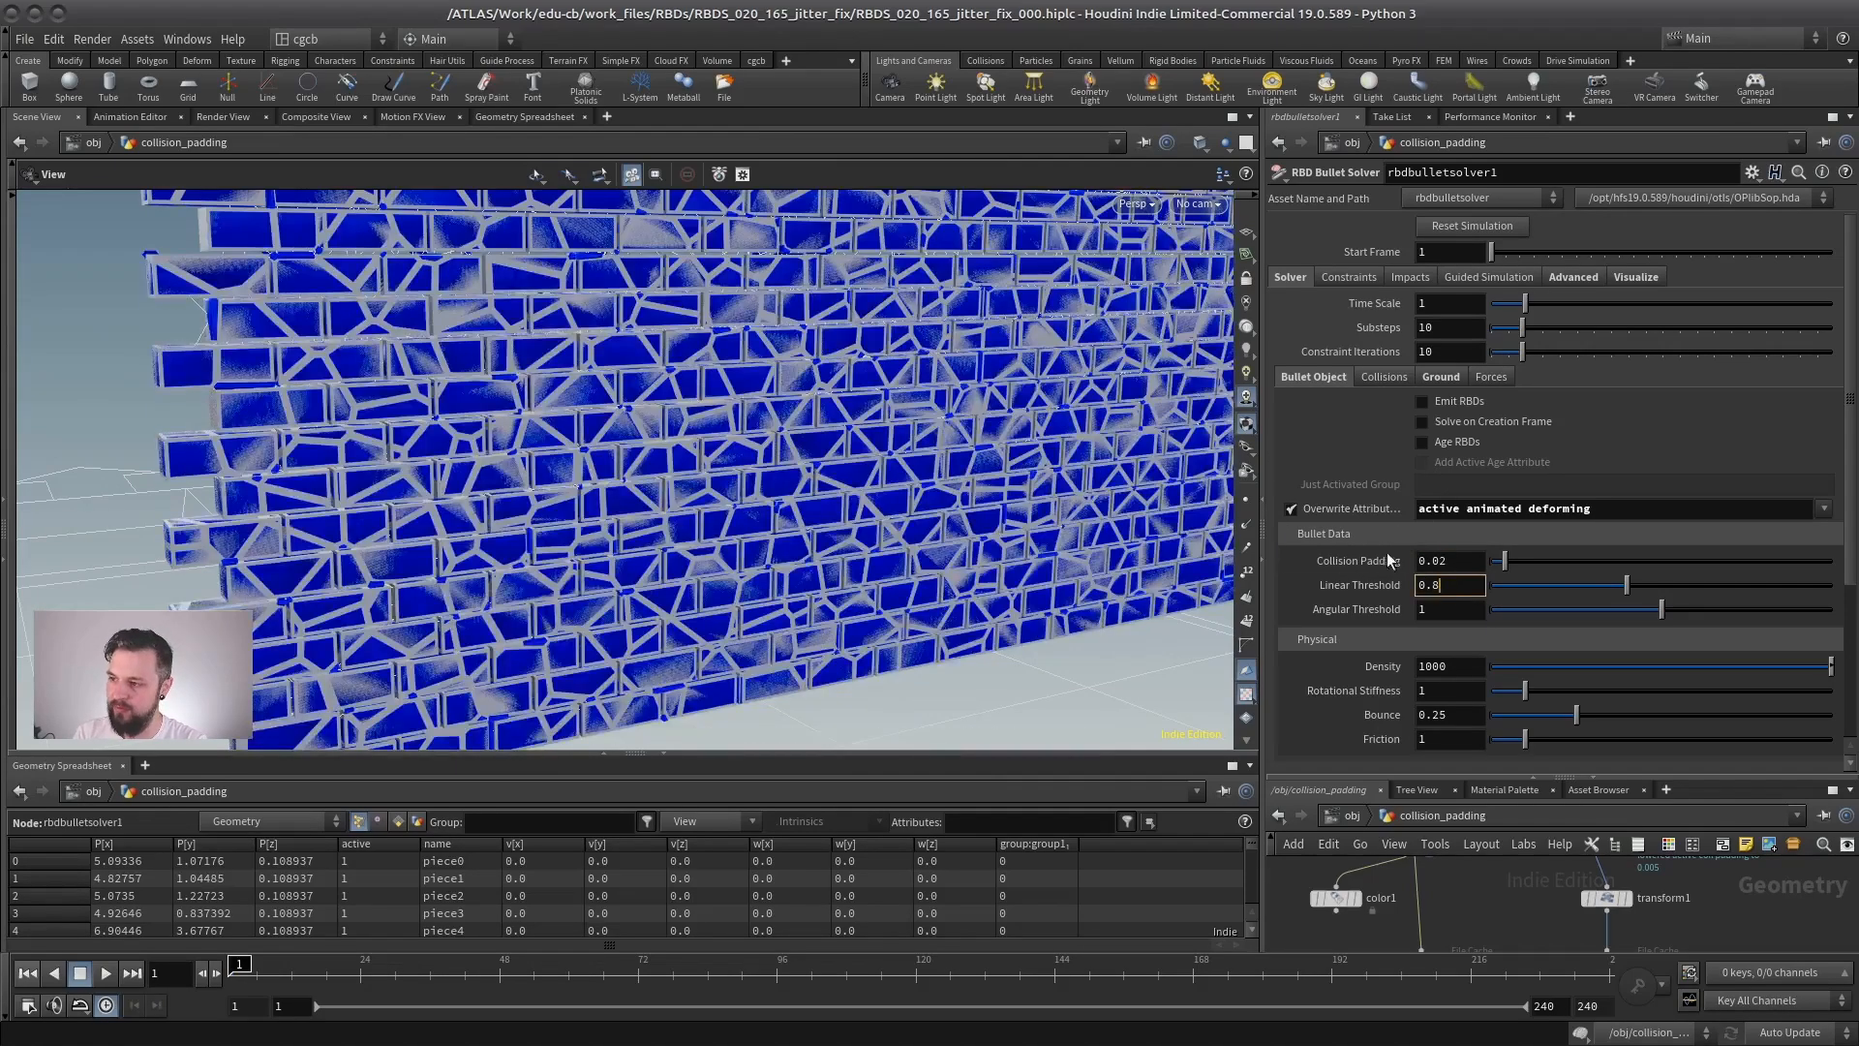
{"action": "right_click_drag", "start_coordinate": [719, 521], "coordinate": [735, 523]}
{"action": "mouse_move", "coordinate": [735, 523]}
{"action": "left_mouse_down"}
{"action": "mouse_move", "coordinate": [718, 506]}
{"action": "mouse_move", "coordinate": [740, 488]}
{"action": "left_mouse_up"}
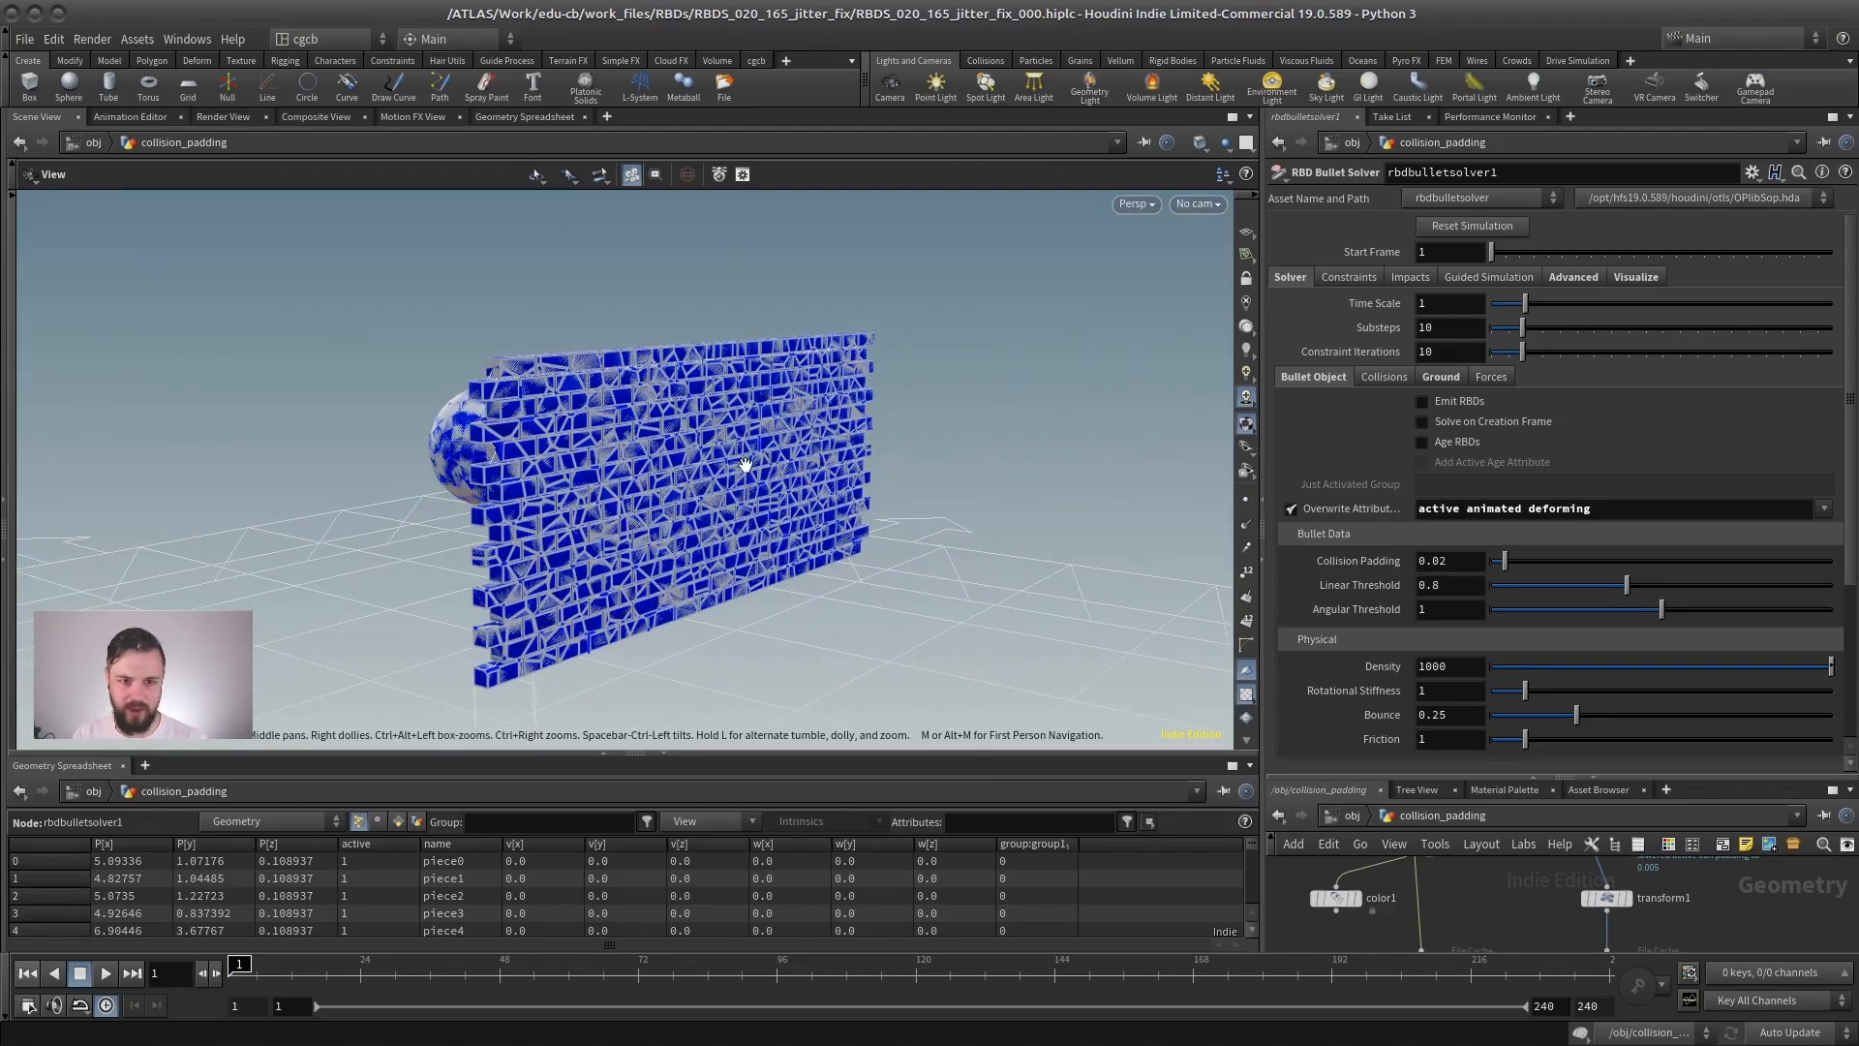
{"action": "left_click_drag", "start_coordinate": [881, 351], "coordinate": [207, 553]}
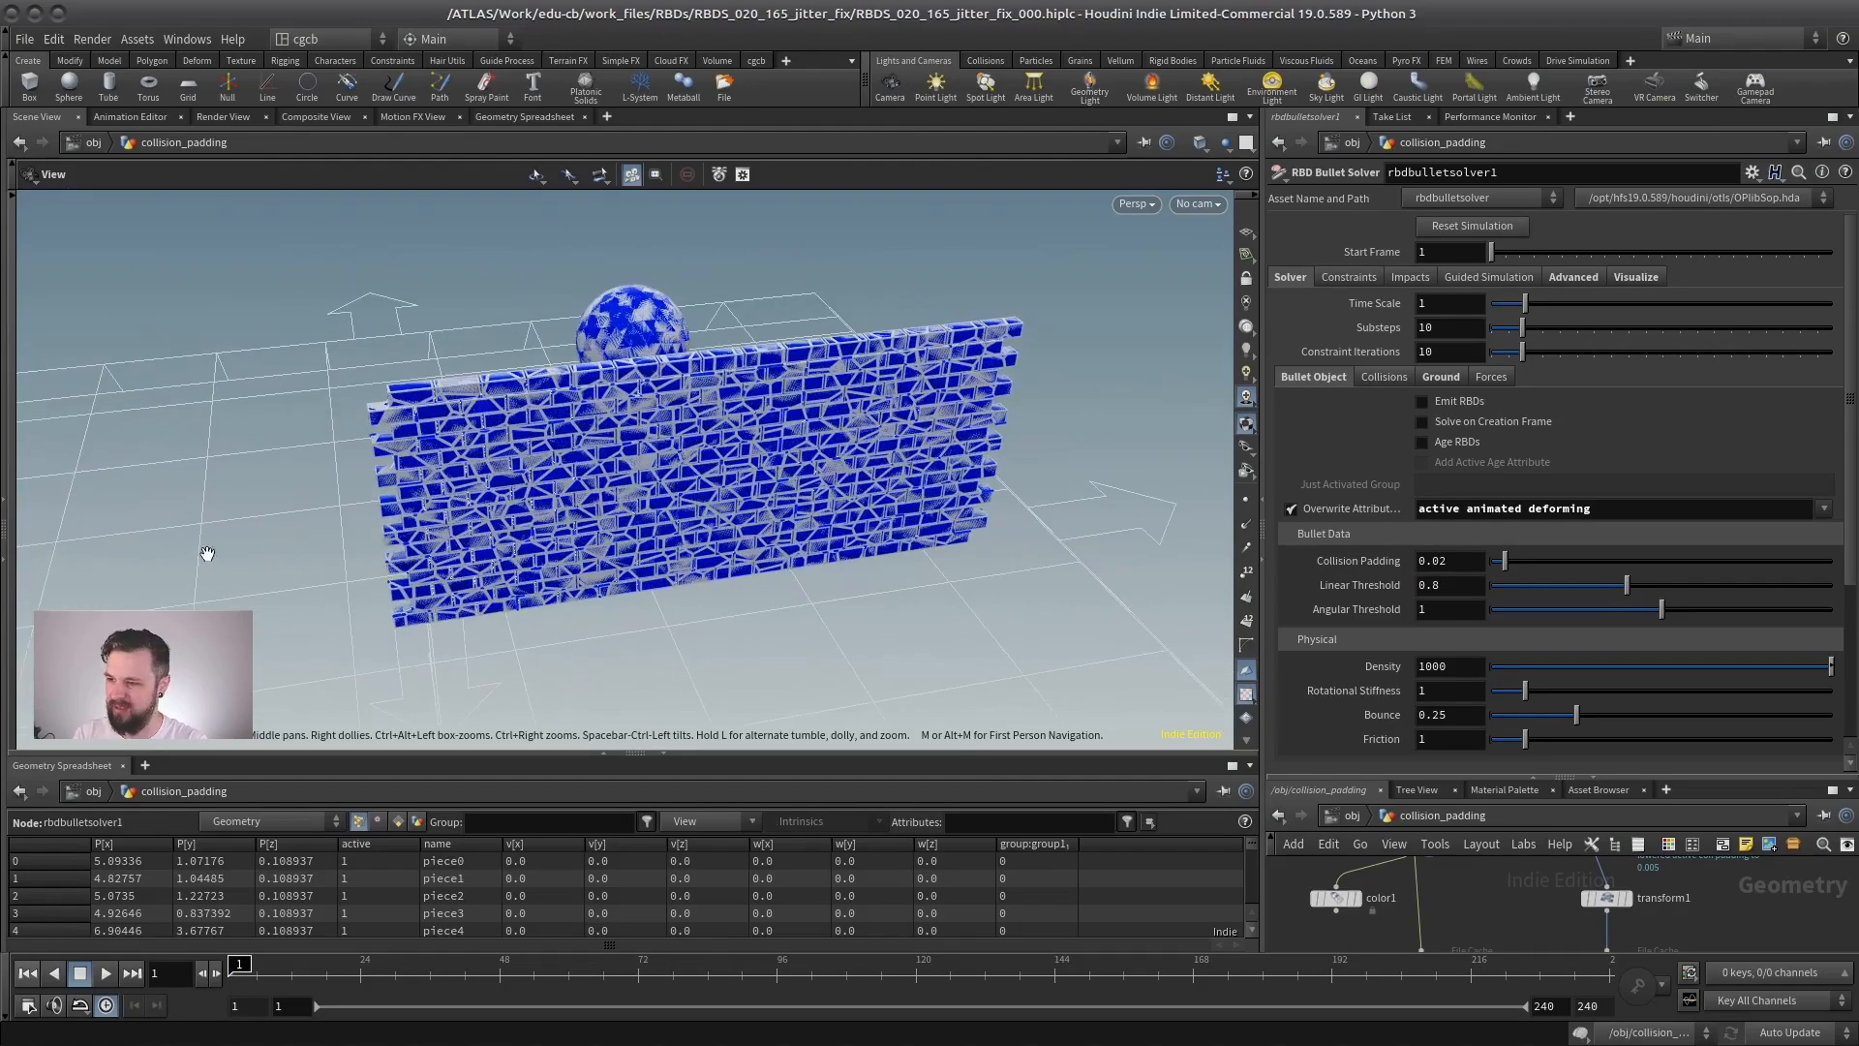
Set the bullet object's Collision Padding to 0.005 and compare the gaps between bricks up close and across the wall.
{"action": "left_click_drag", "start_coordinate": [634, 518], "coordinate": [547, 436]}
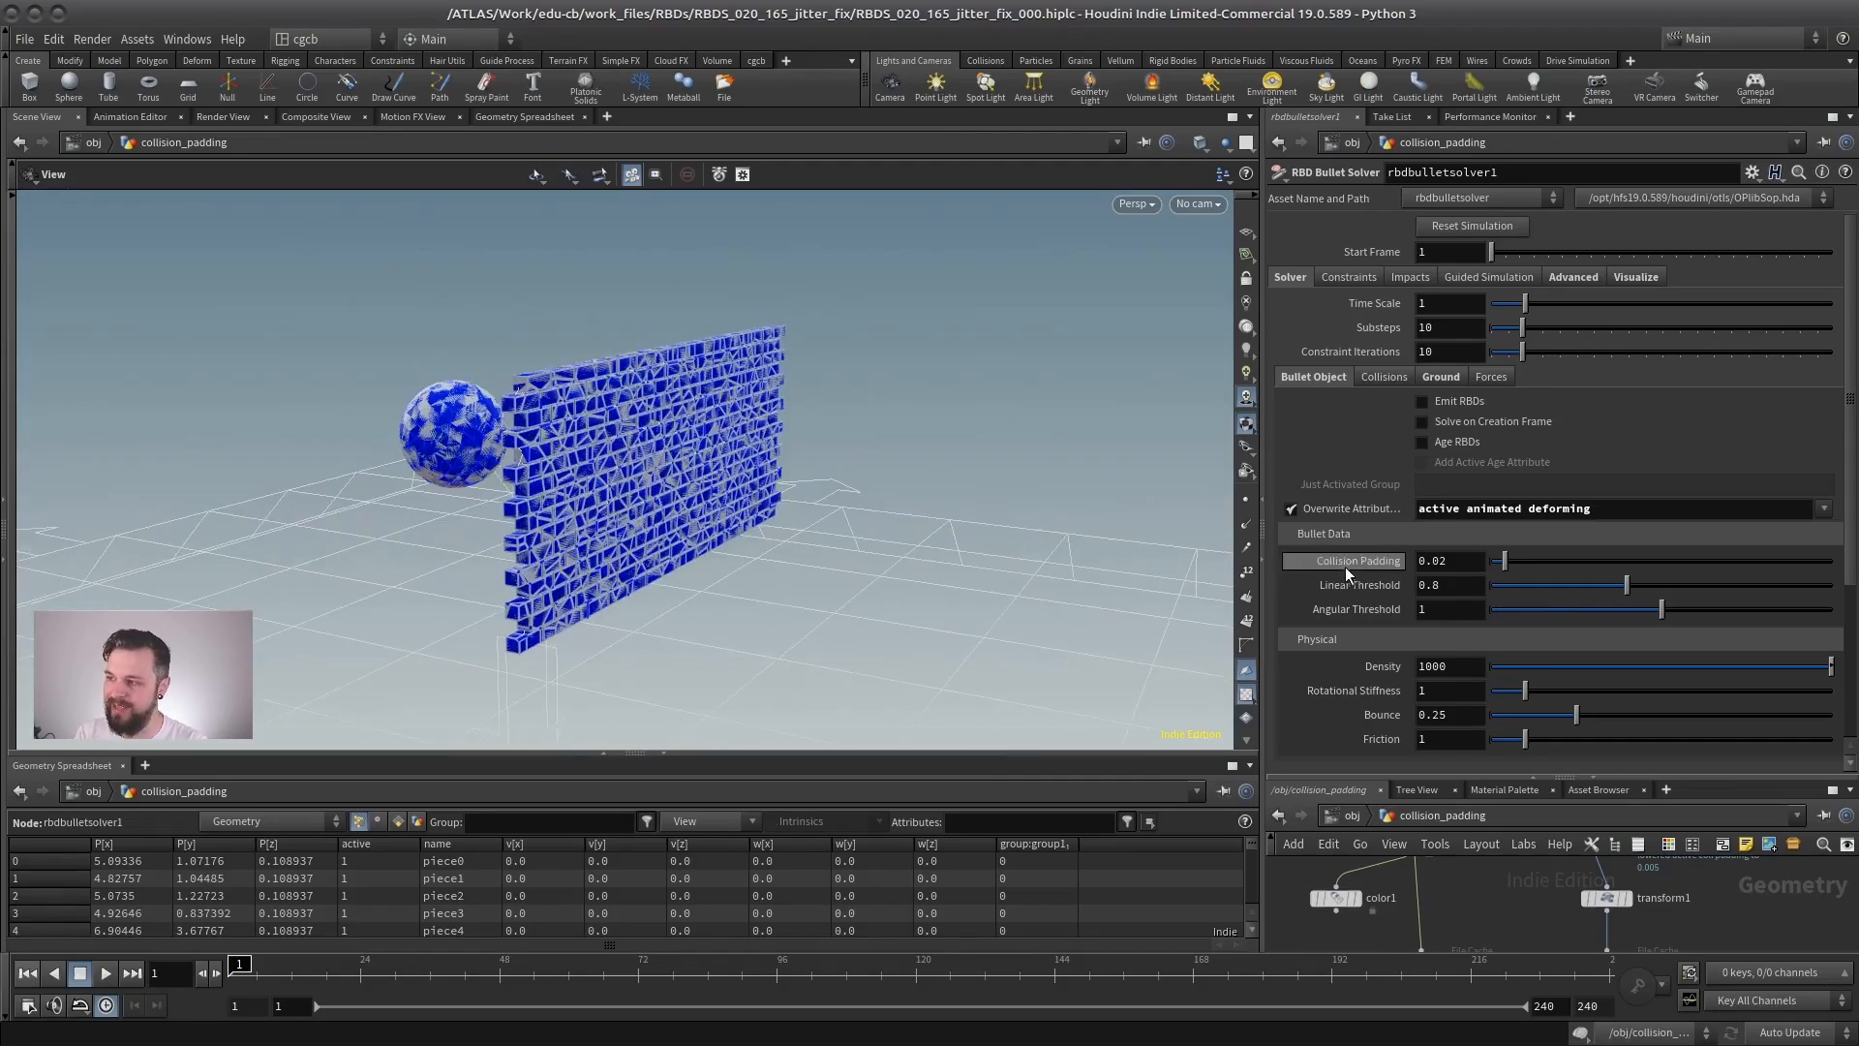
{"action": "left_click", "coordinate": [1450, 561]}
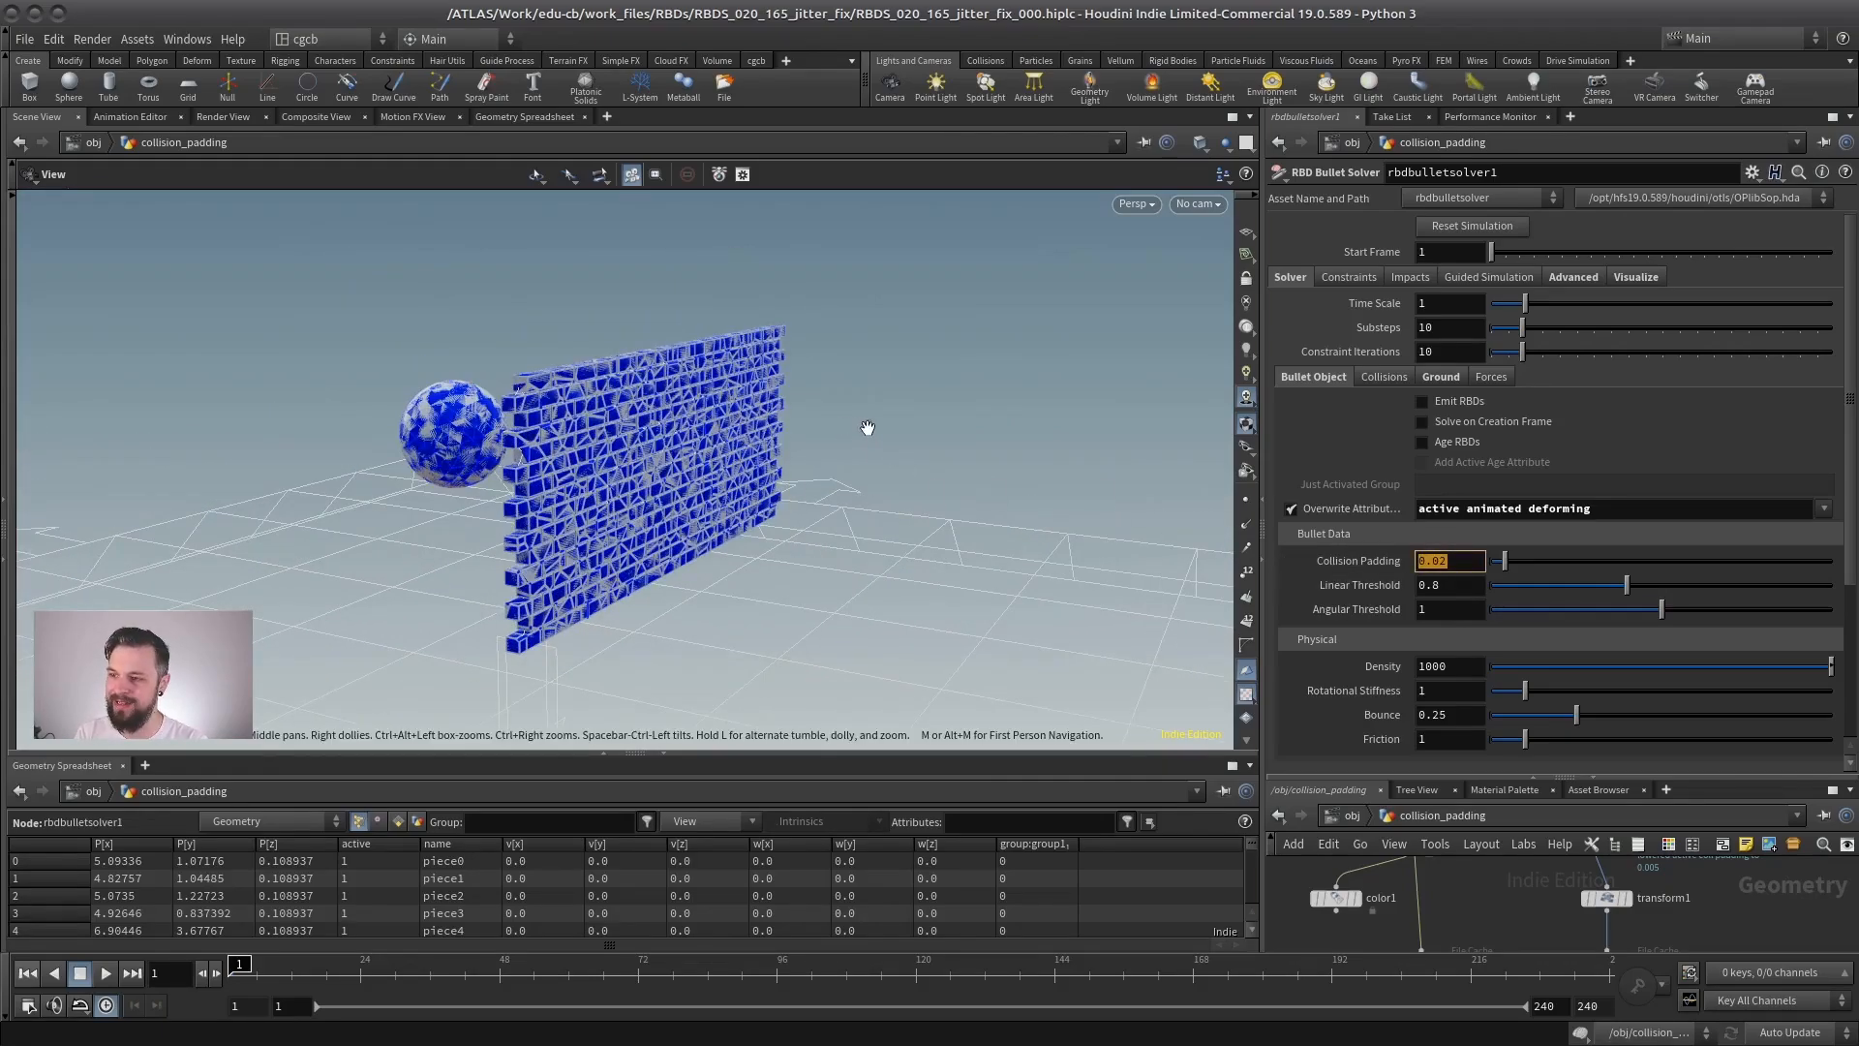
{"action": "left_click_drag", "start_coordinate": [868, 428], "coordinate": [606, 443]}
{"action": "right_click_drag", "start_coordinate": [606, 443], "coordinate": [625, 489]}
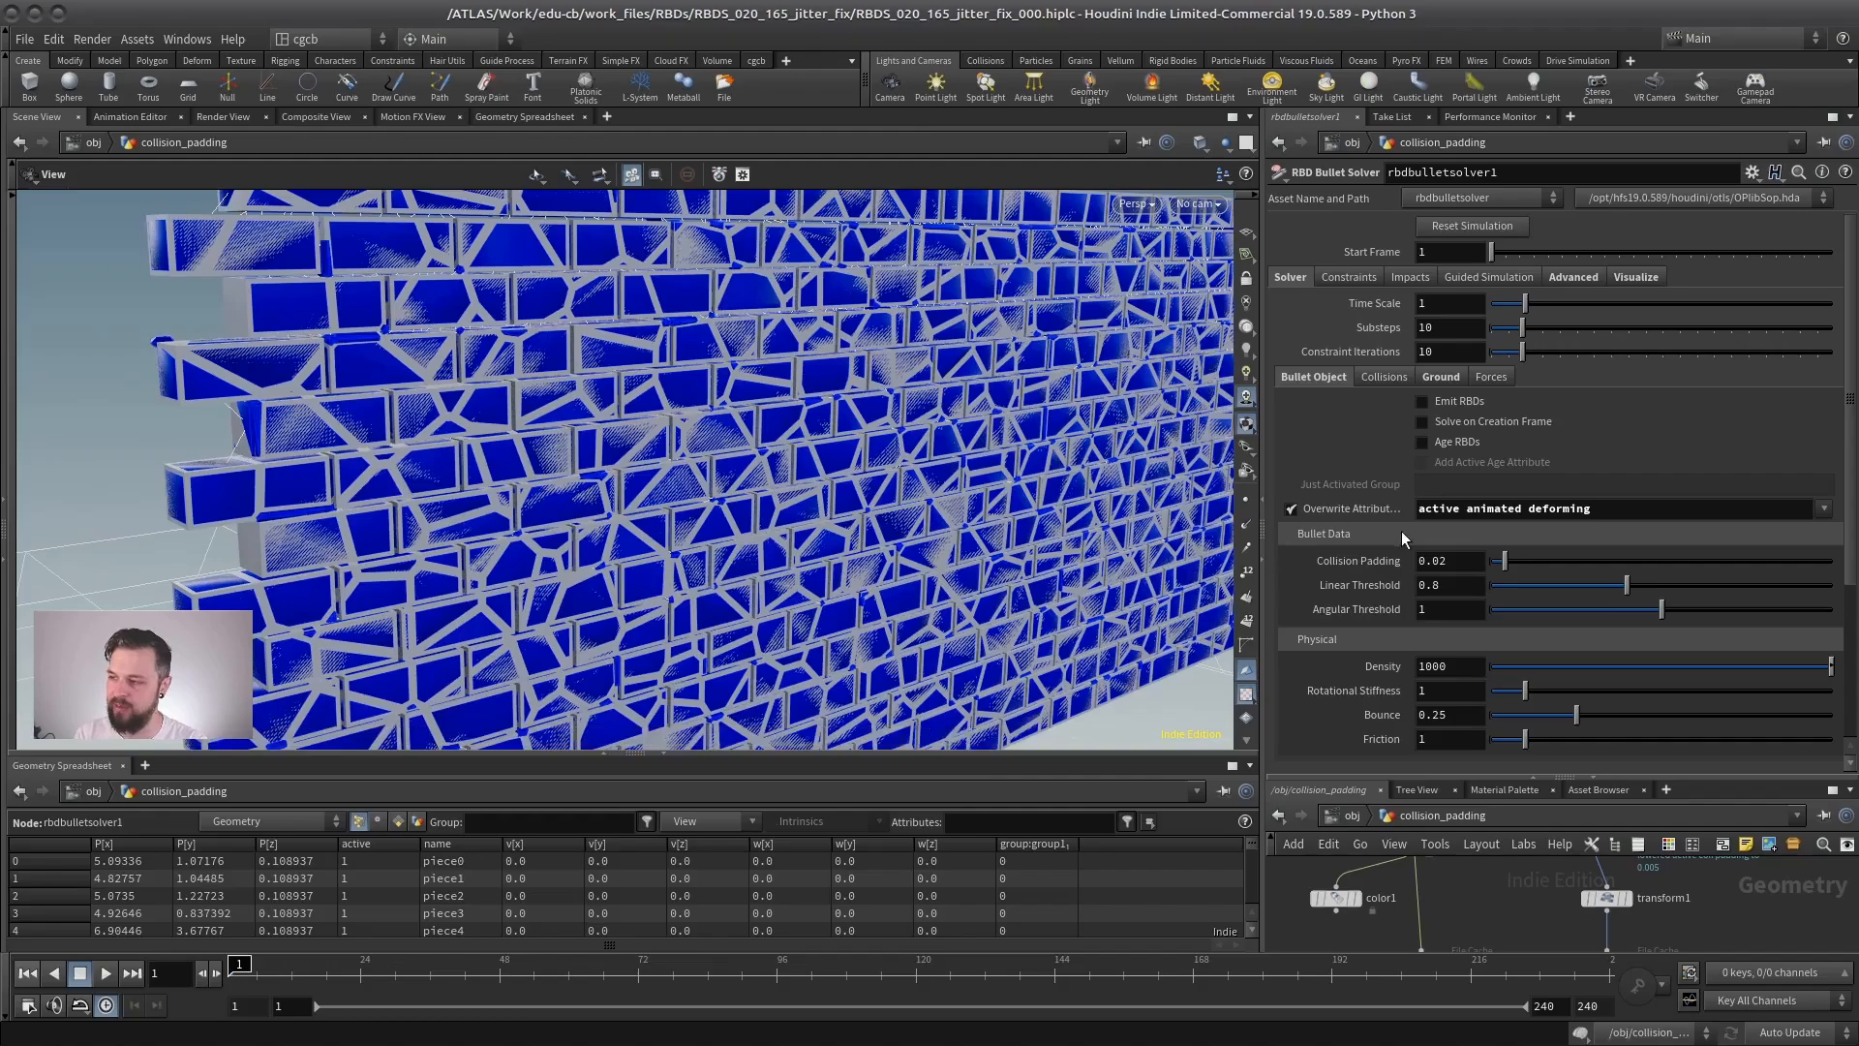
{"action": "left_click_drag", "start_coordinate": [1440, 559], "coordinate": [1451, 556]}
{"action": "type", "text": "05"}
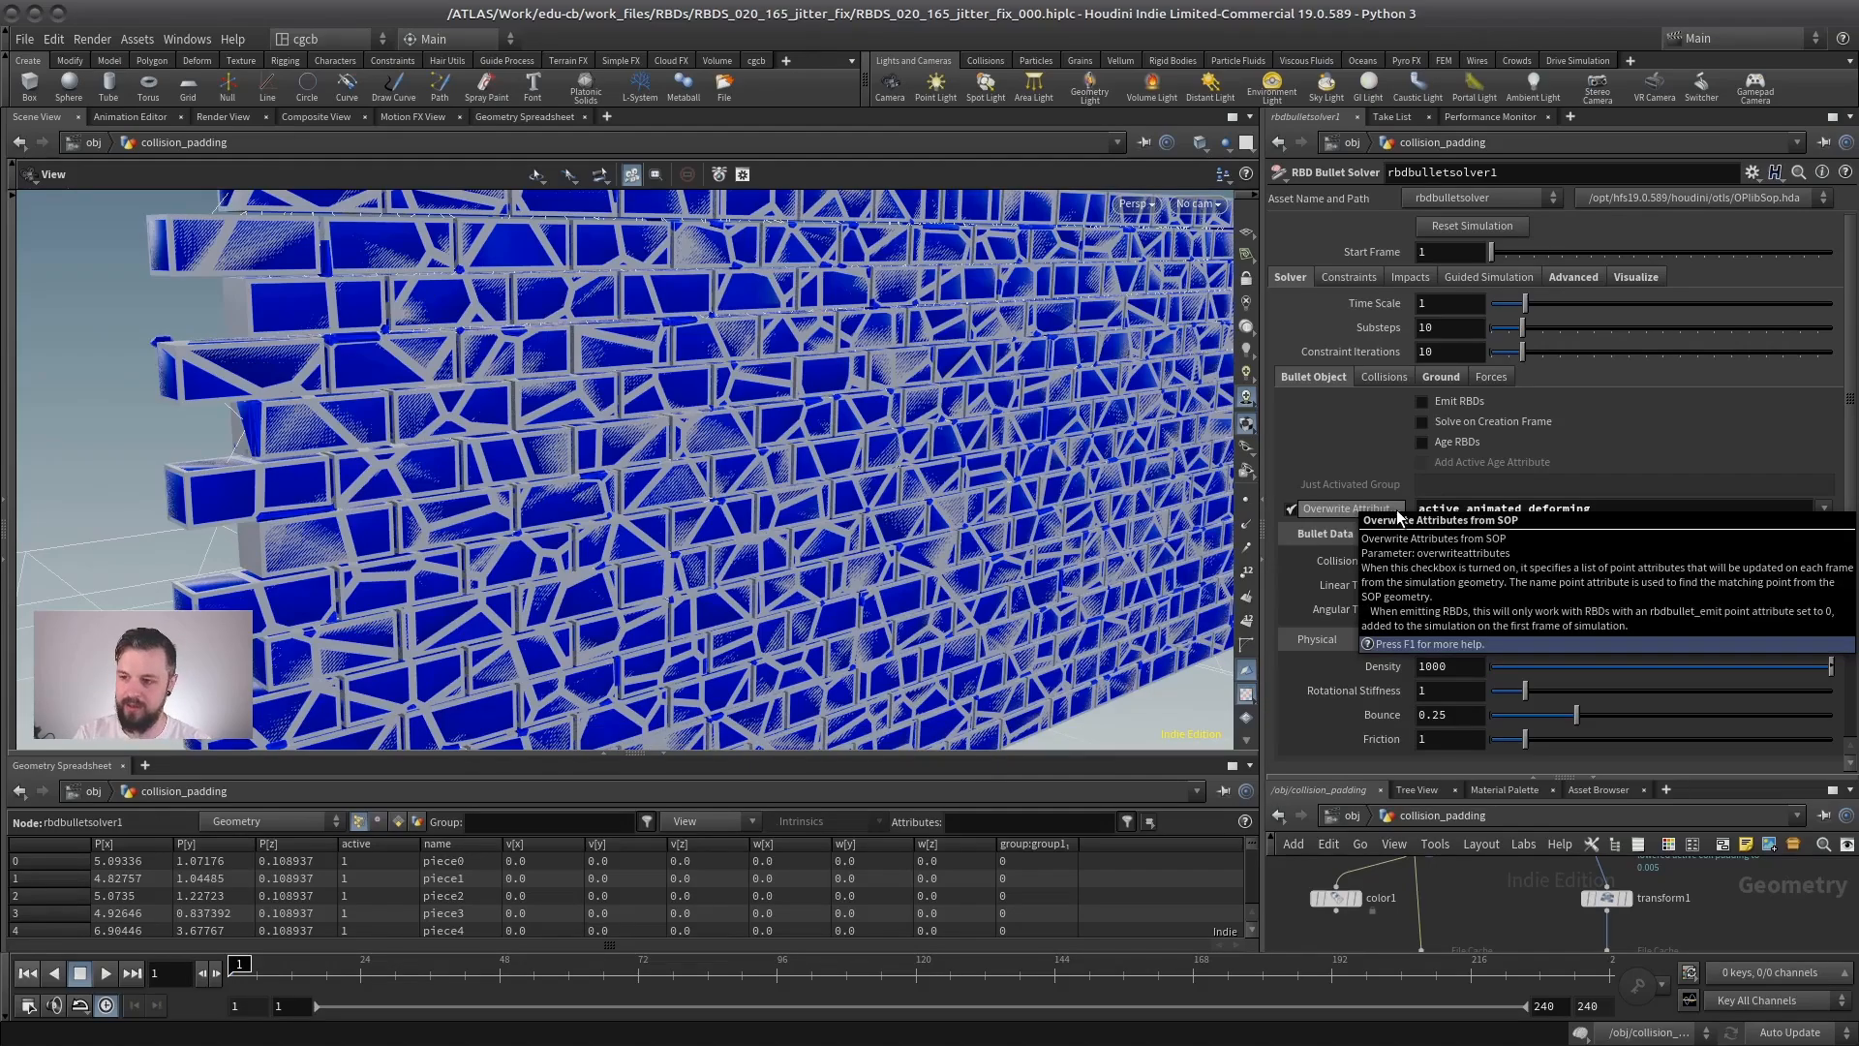
{"action": "key", "text": "Return"}
{"action": "right_click_drag", "start_coordinate": [670, 544], "coordinate": [579, 500]}
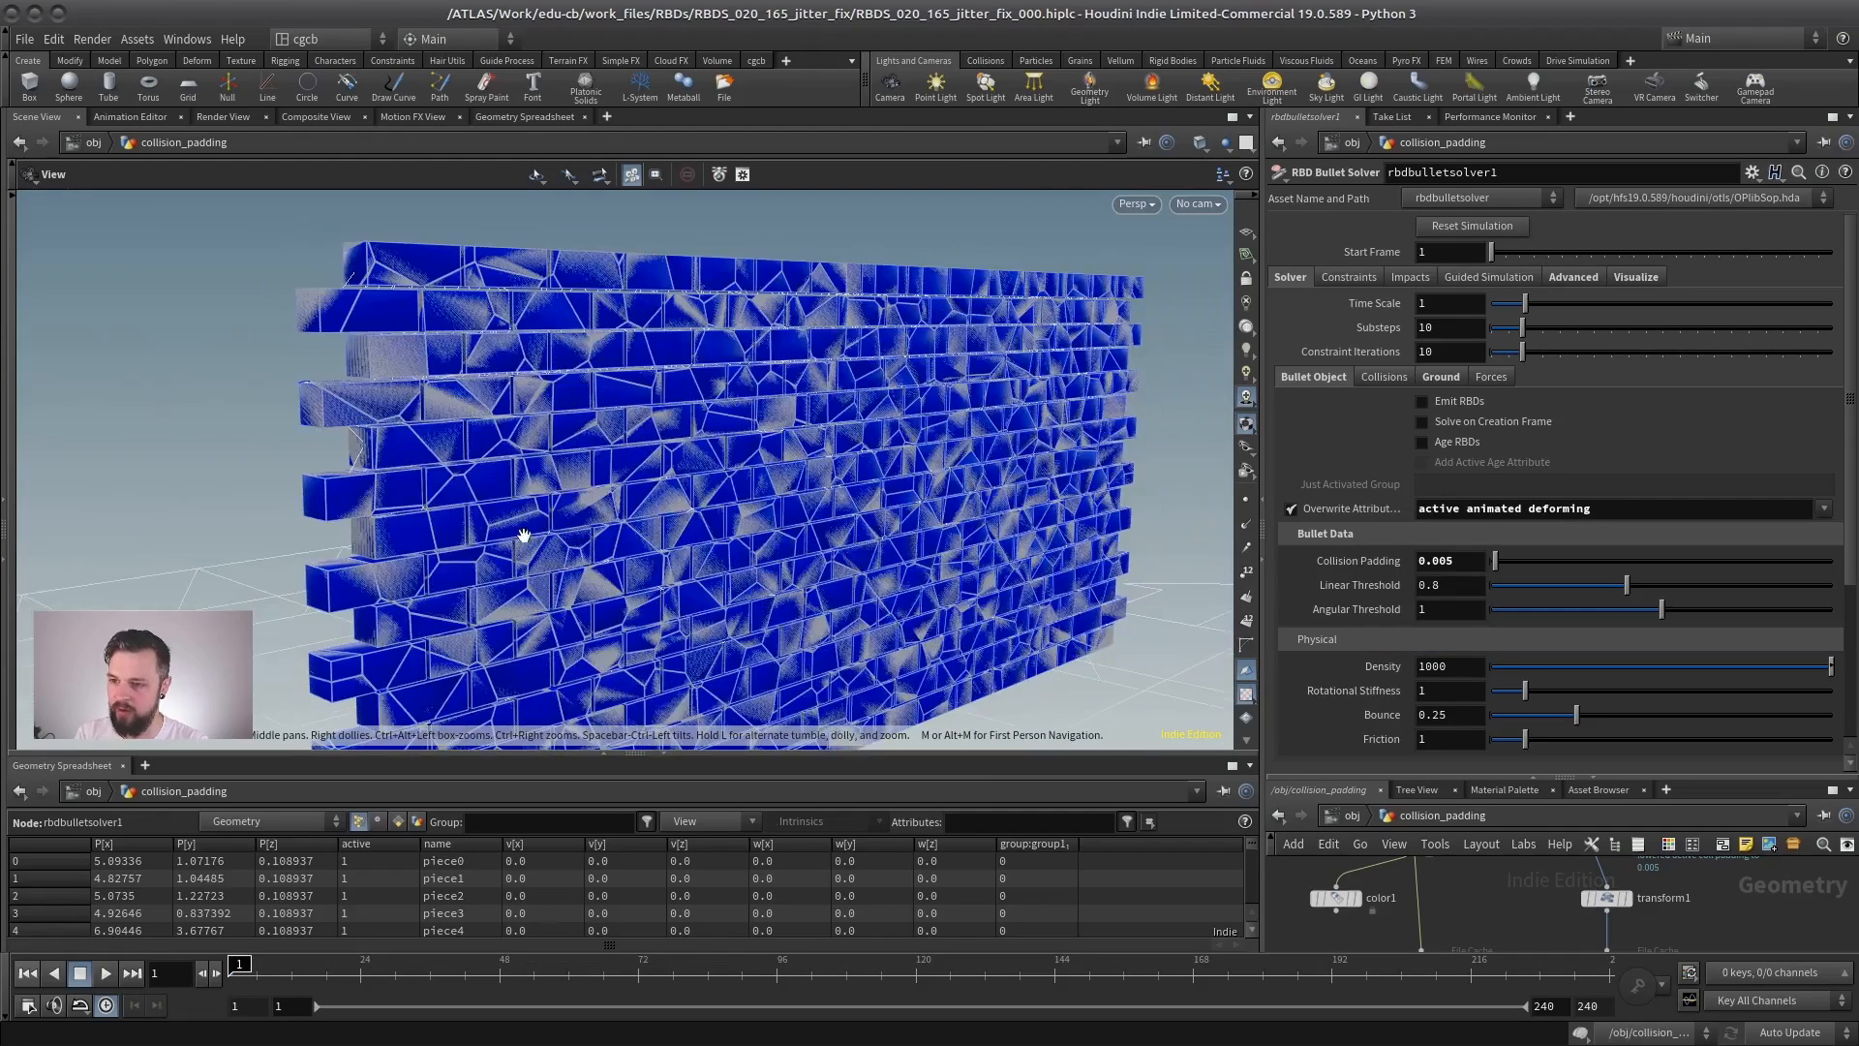
{"action": "left_click_drag", "start_coordinate": [524, 535], "coordinate": [569, 519]}
{"action": "right_click_drag", "start_coordinate": [569, 519], "coordinate": [523, 482]}
{"action": "left_click_drag", "start_coordinate": [522, 482], "coordinate": [568, 473]}
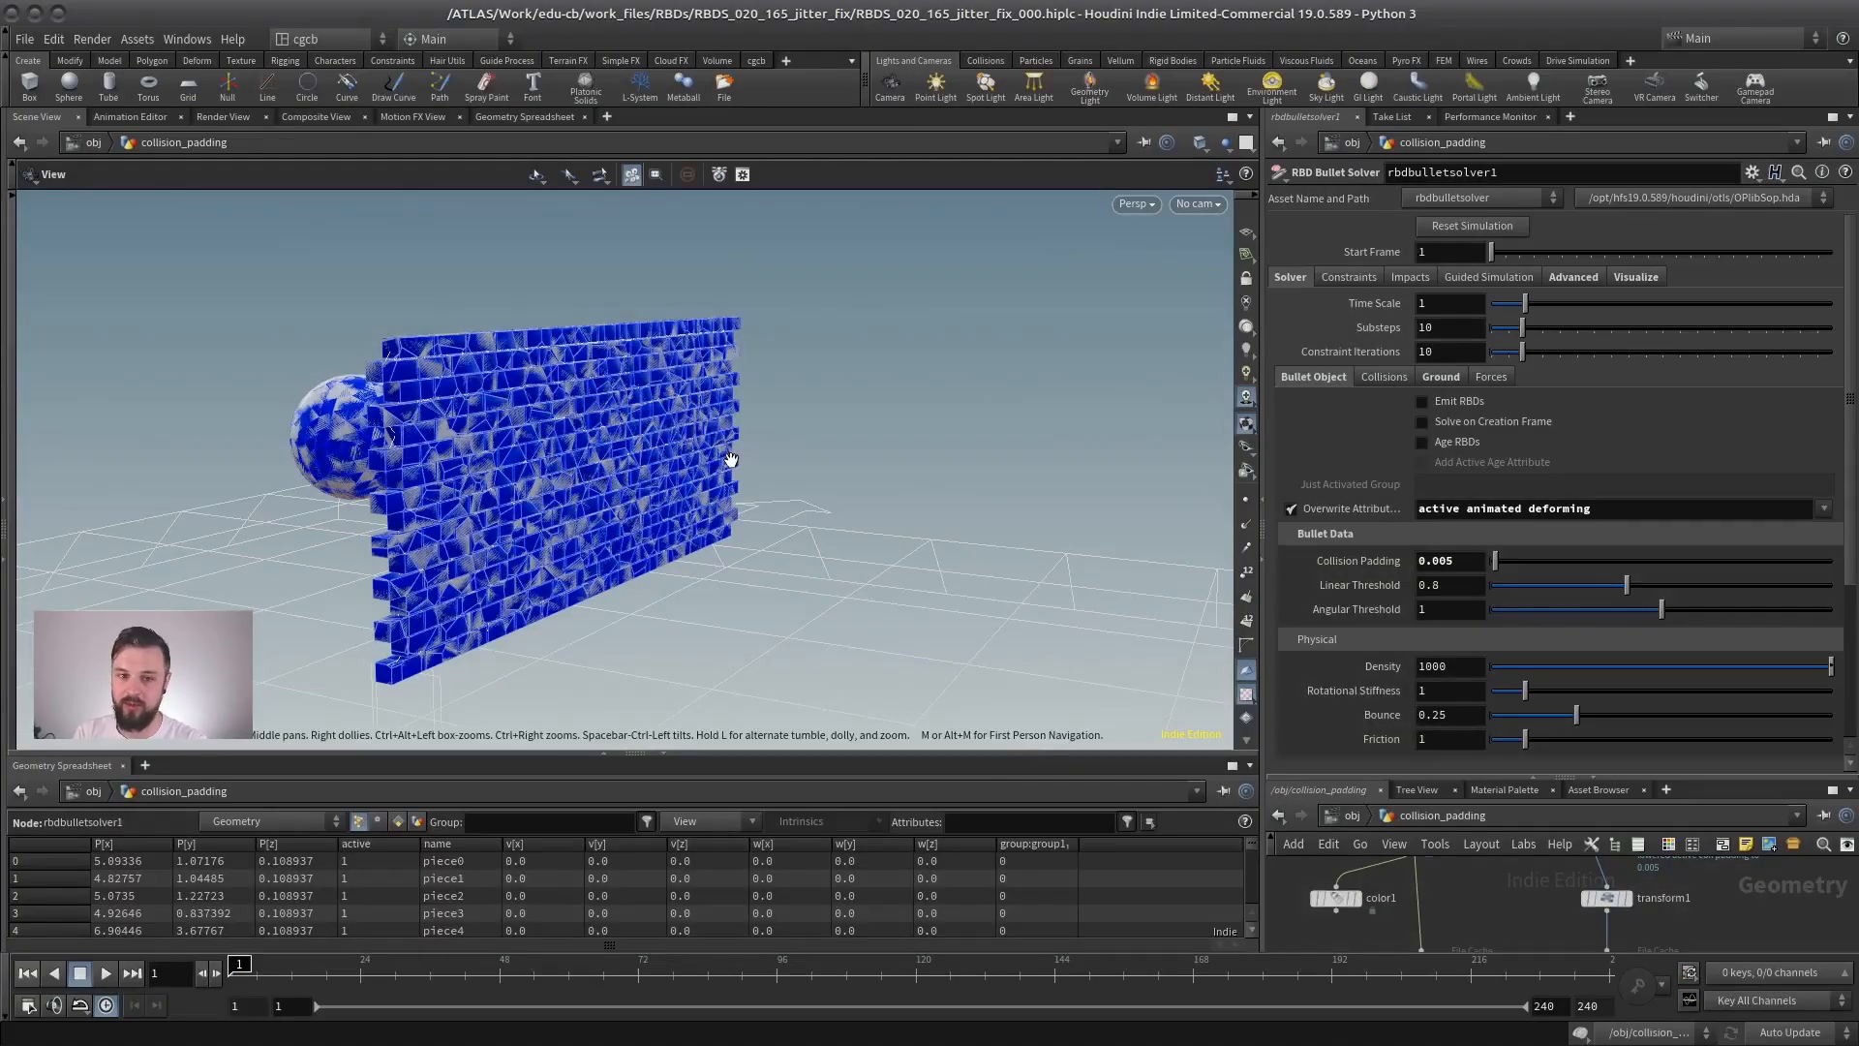
Play the adjusted-padding simulation from the color2 node, and play the side-by-side wall flipbook in MPlay.
{"action": "left_click_drag", "start_coordinate": [1562, 778], "coordinate": [1489, 377]}
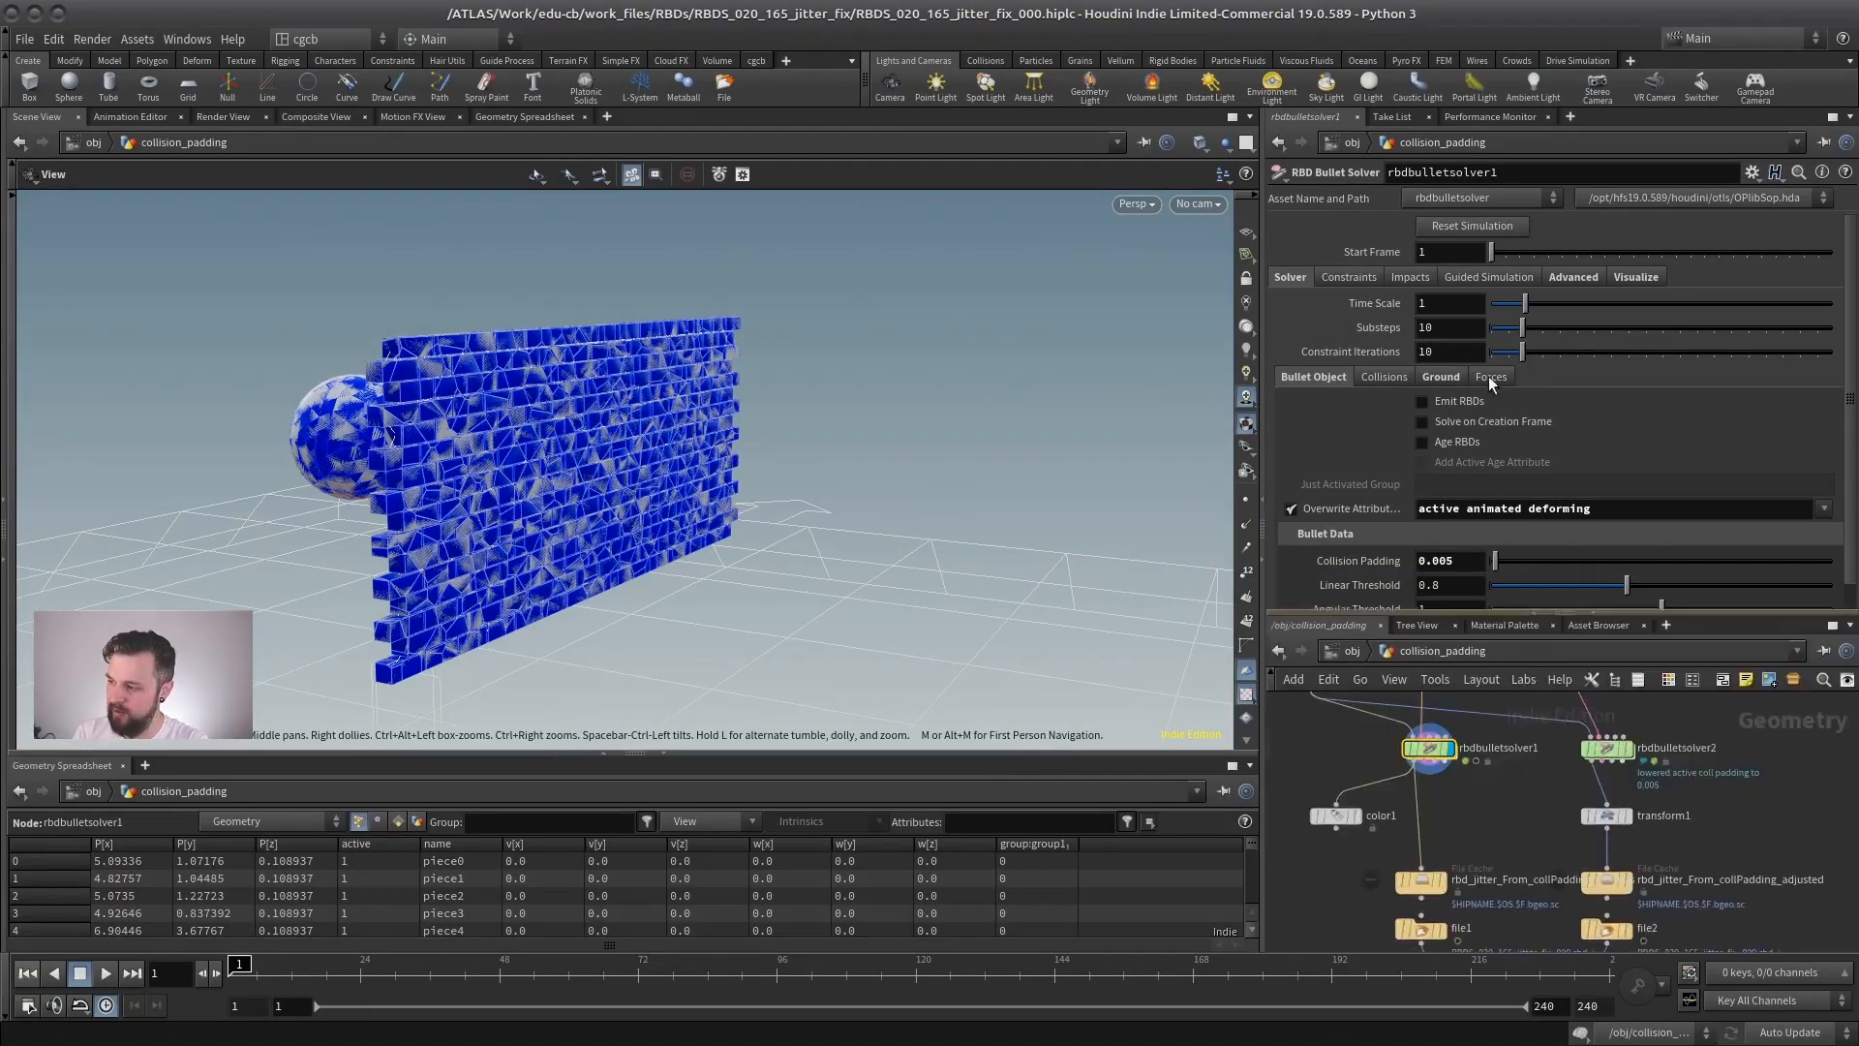
{"action": "scroll", "coordinate": [1433, 717], "scroll_direction": "up", "scroll_amount": 3}
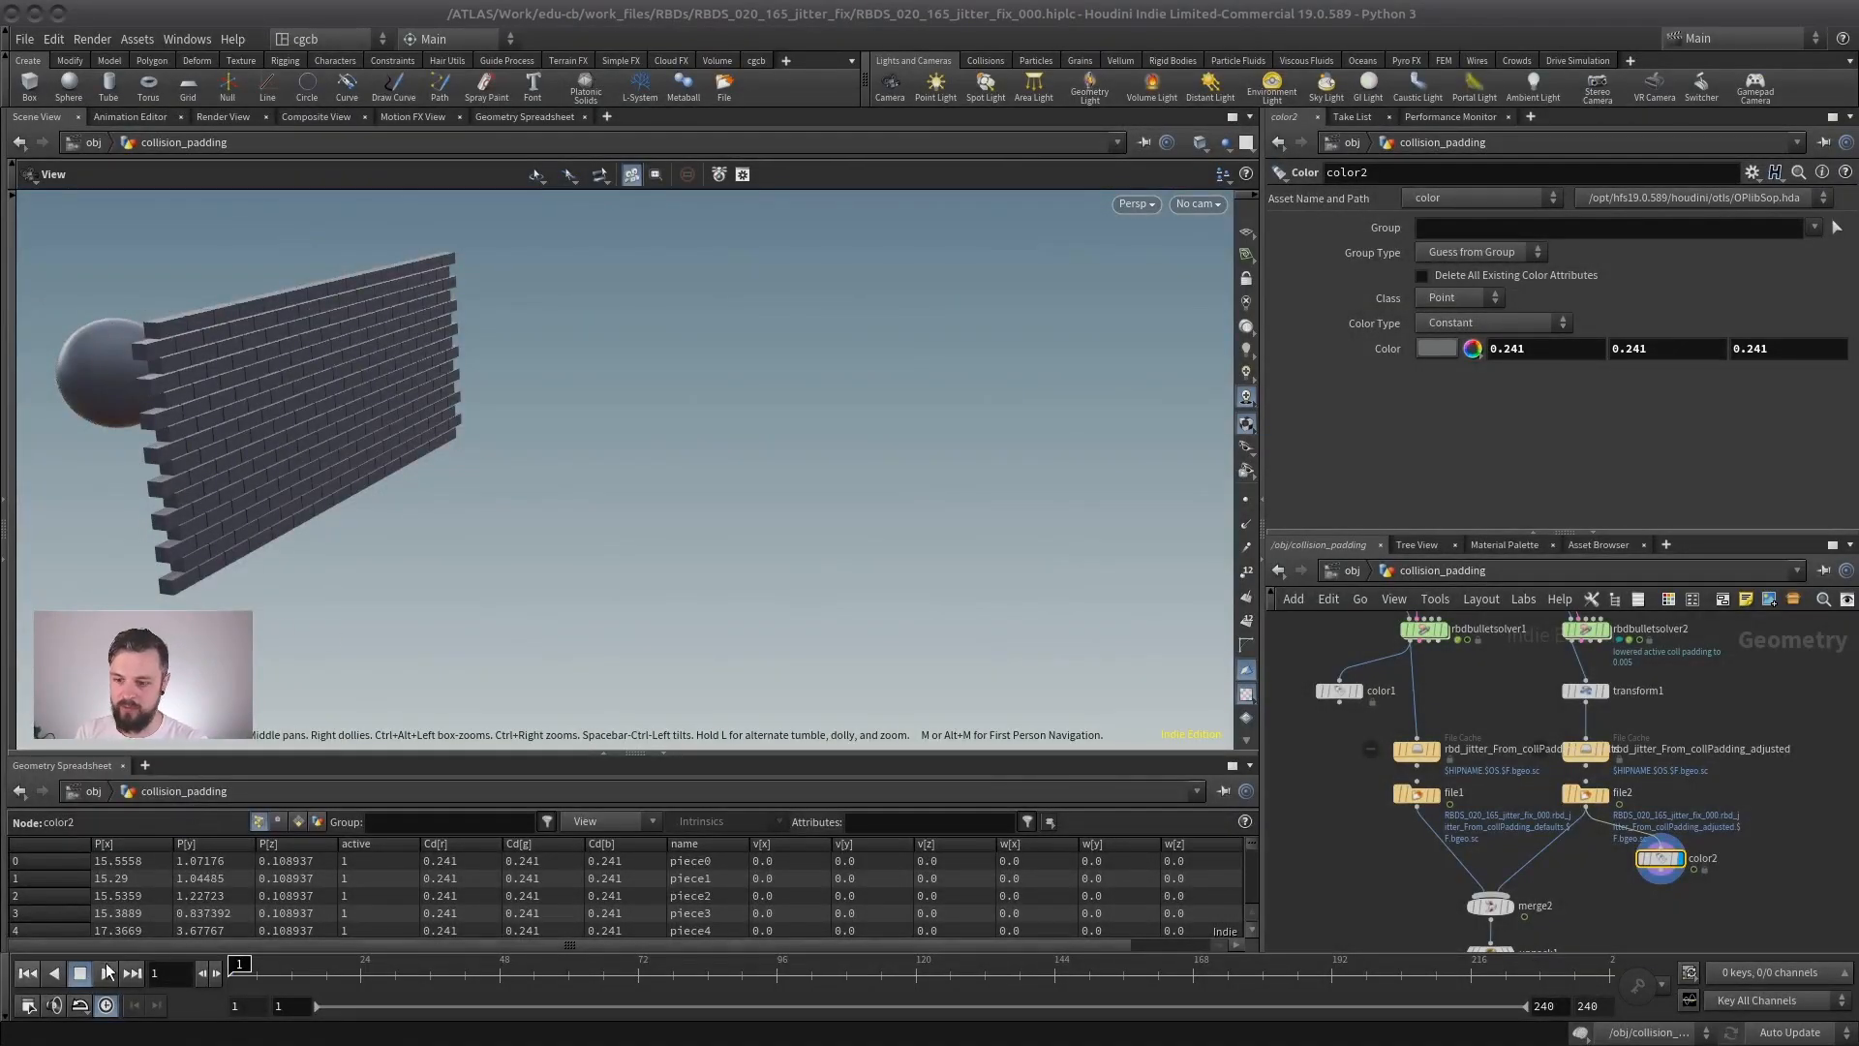
{"action": "left_click", "coordinate": [105, 973]}
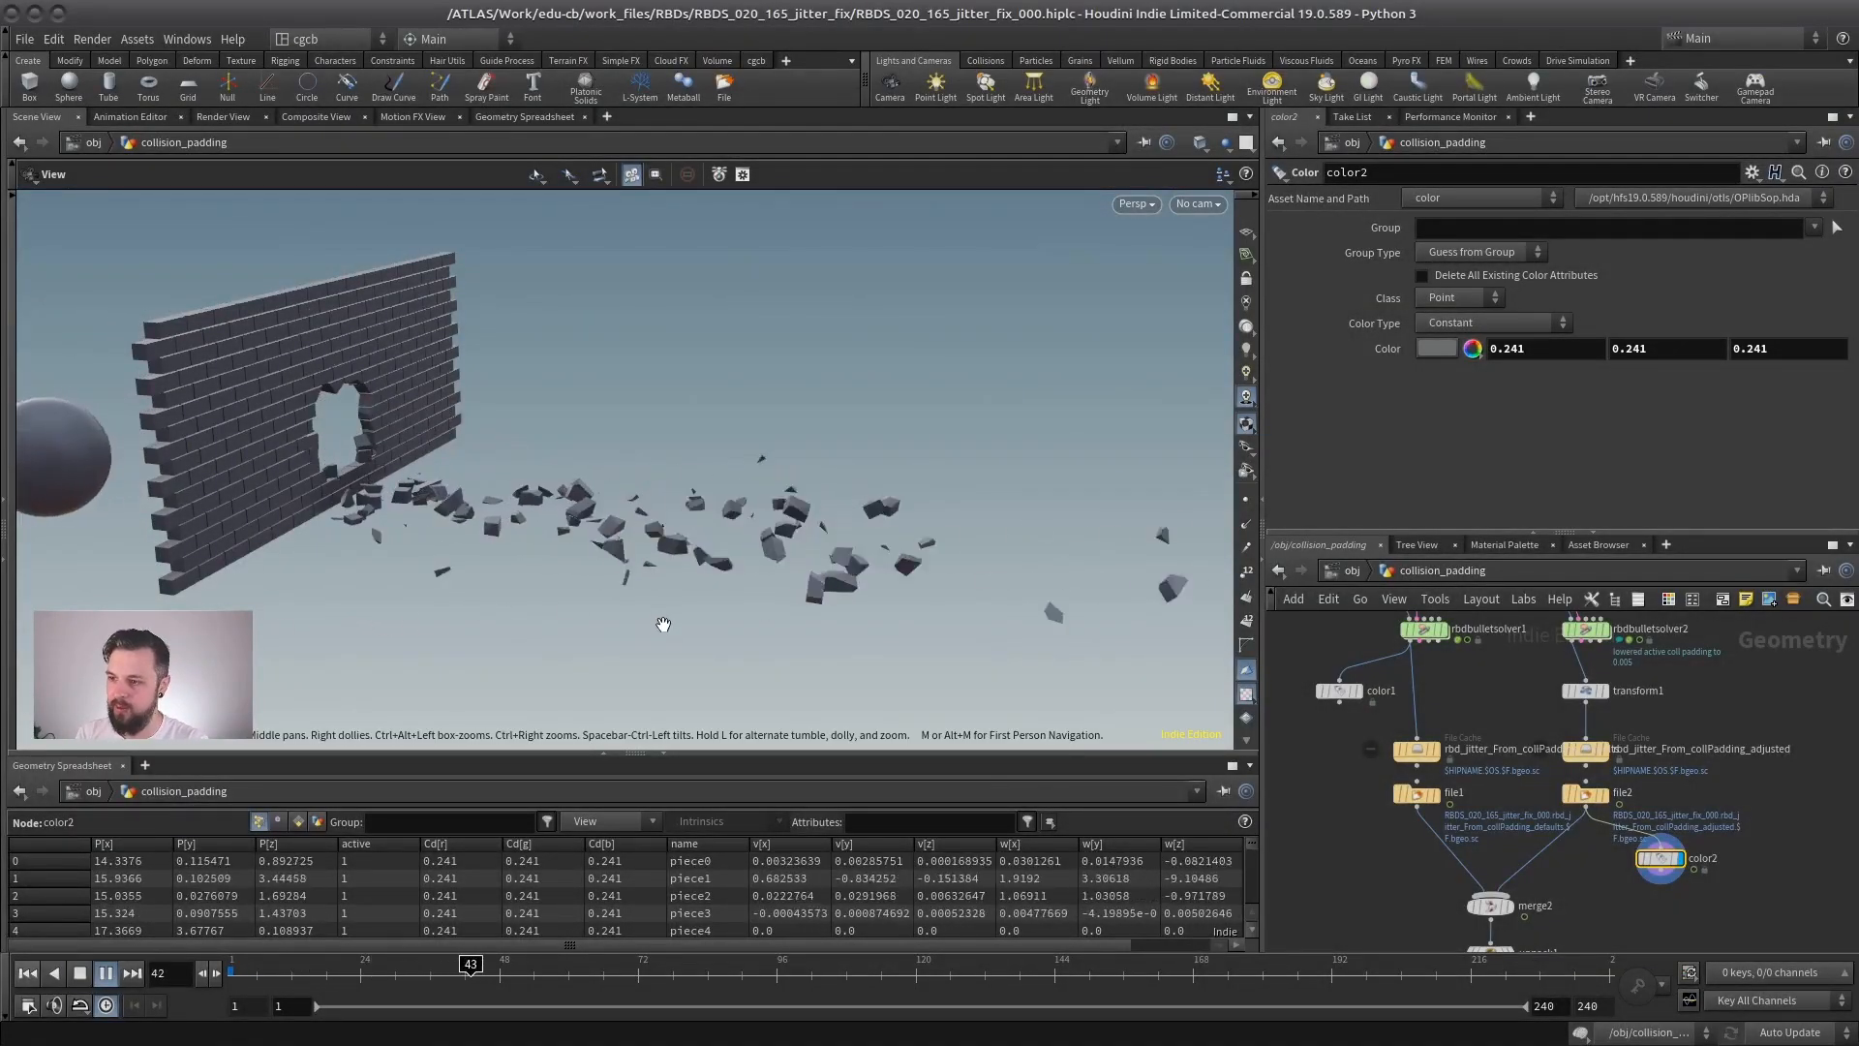
{"action": "right_click_drag", "start_coordinate": [664, 612], "coordinate": [844, 510]}
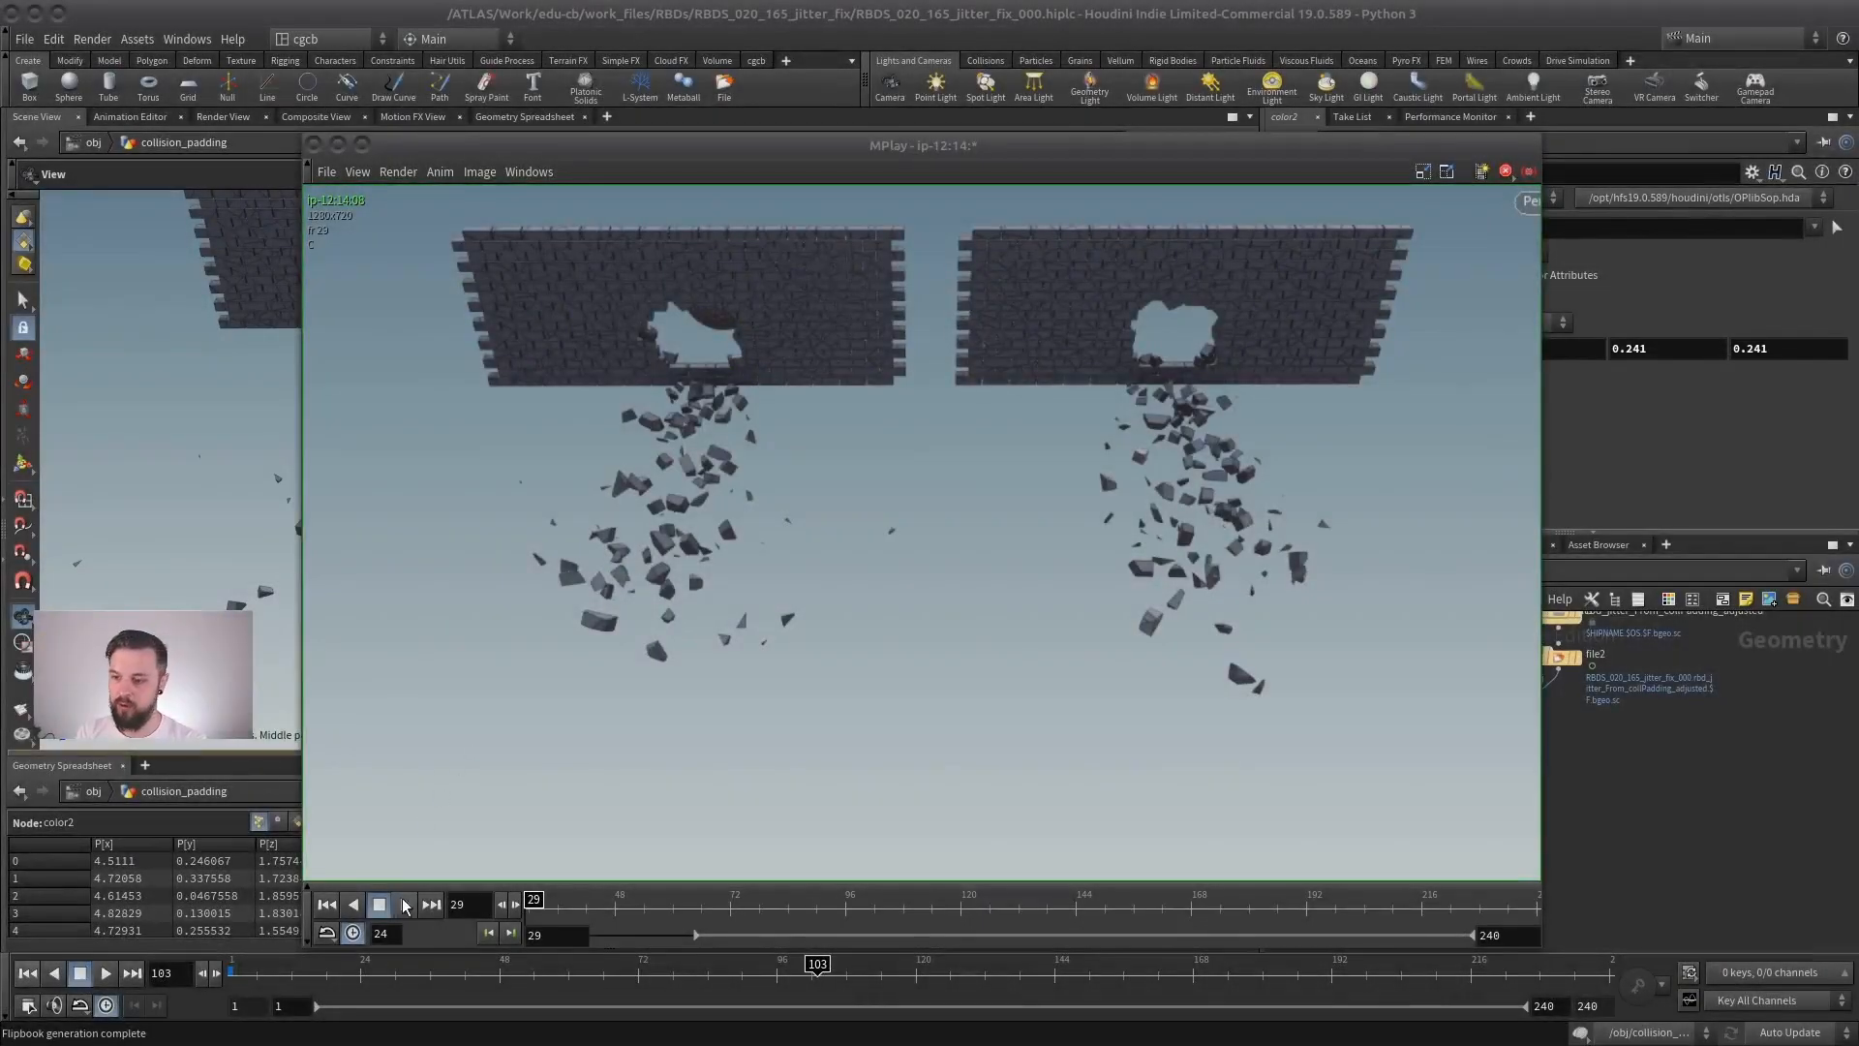
{"action": "left_click", "coordinate": [405, 905]}
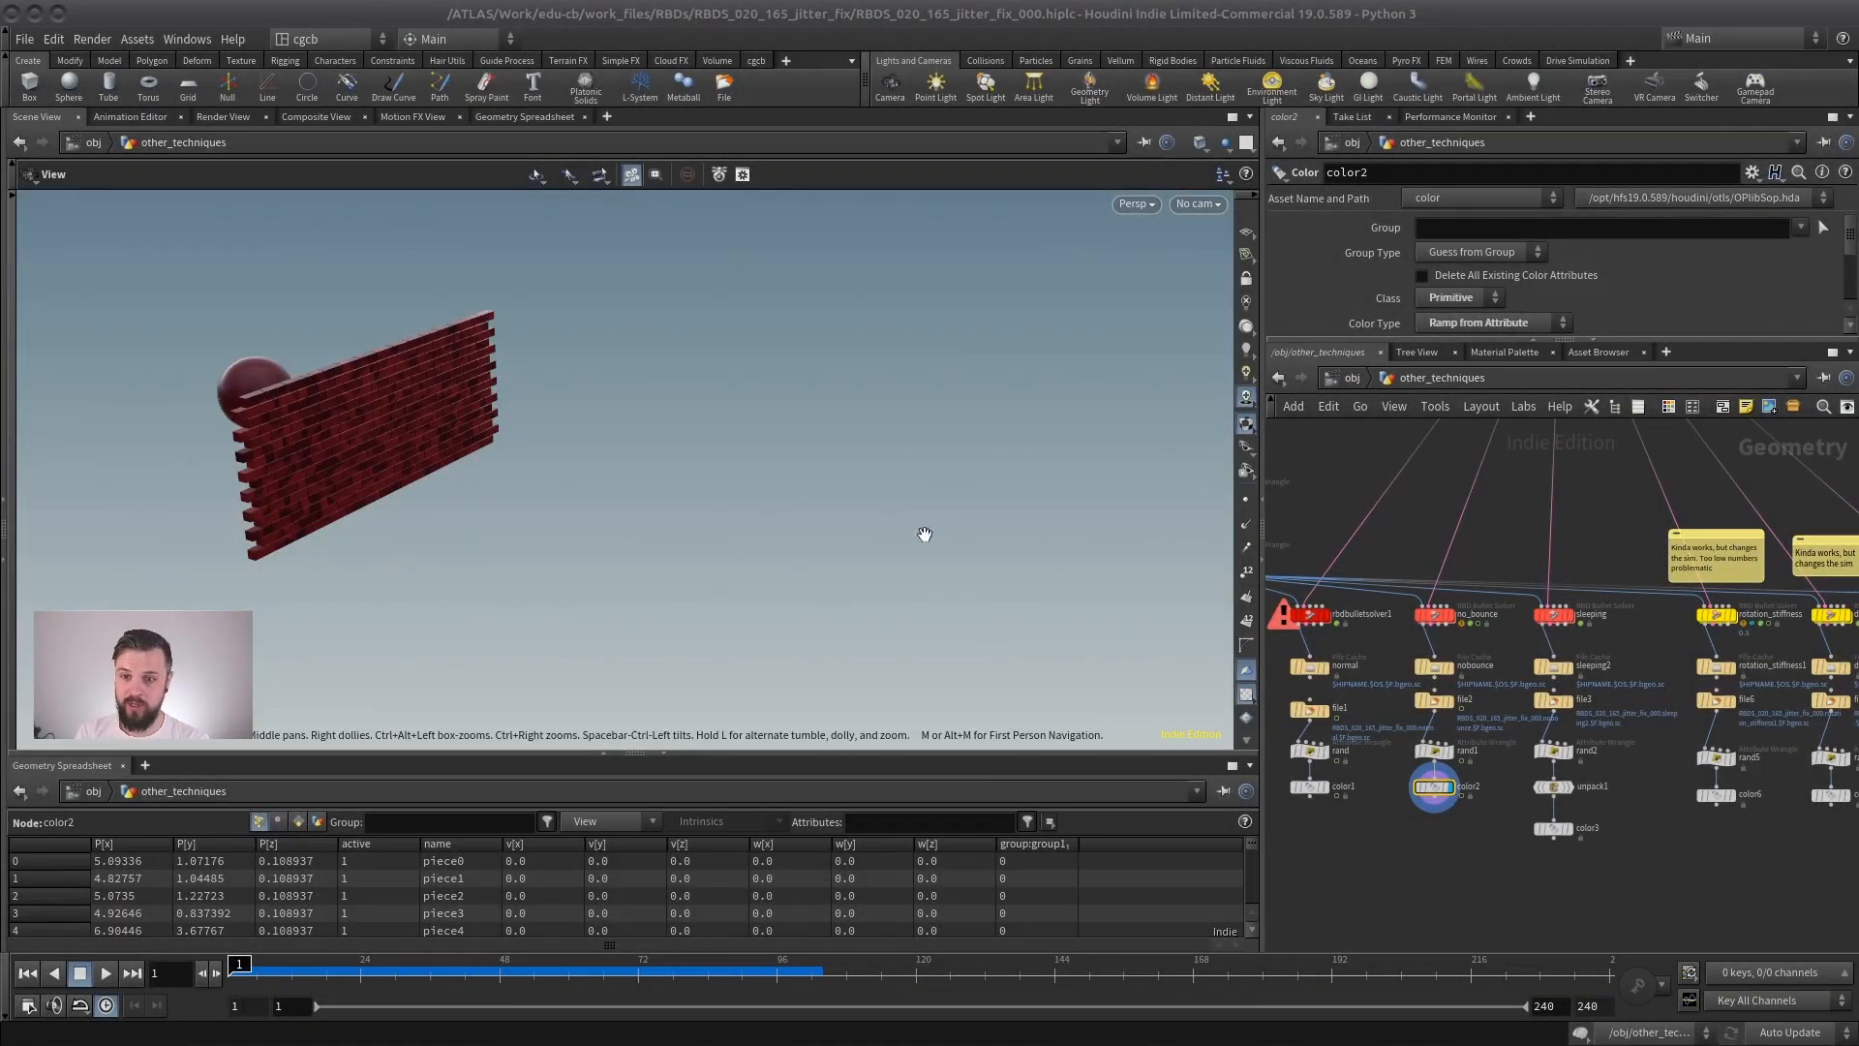
Select the no_bounce solver in the other_techniques network and examine its Bullet Object and Ground physical settings.
{"action": "scroll", "coordinate": [1495, 592], "scroll_direction": "up", "scroll_amount": 2}
{"action": "scroll", "coordinate": [1474, 555], "scroll_direction": "up", "scroll_amount": 2}
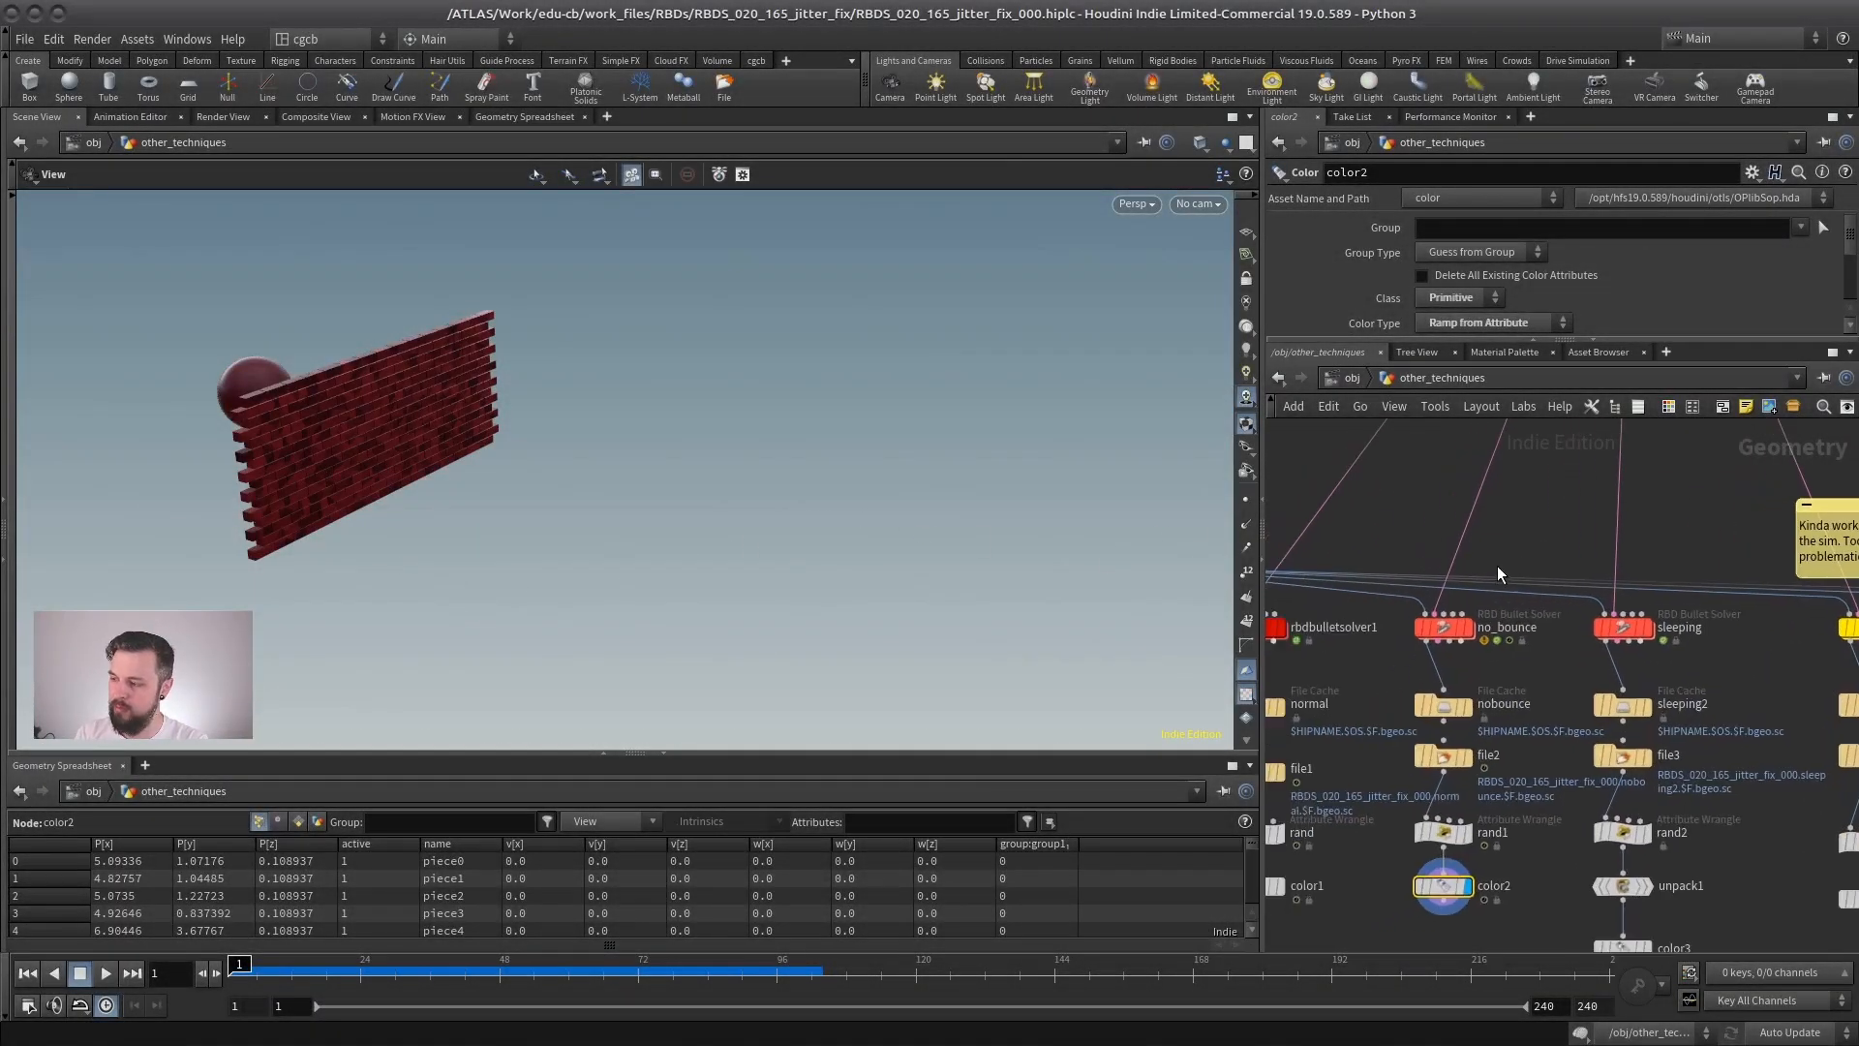
{"action": "left_click", "coordinate": [1444, 626]}
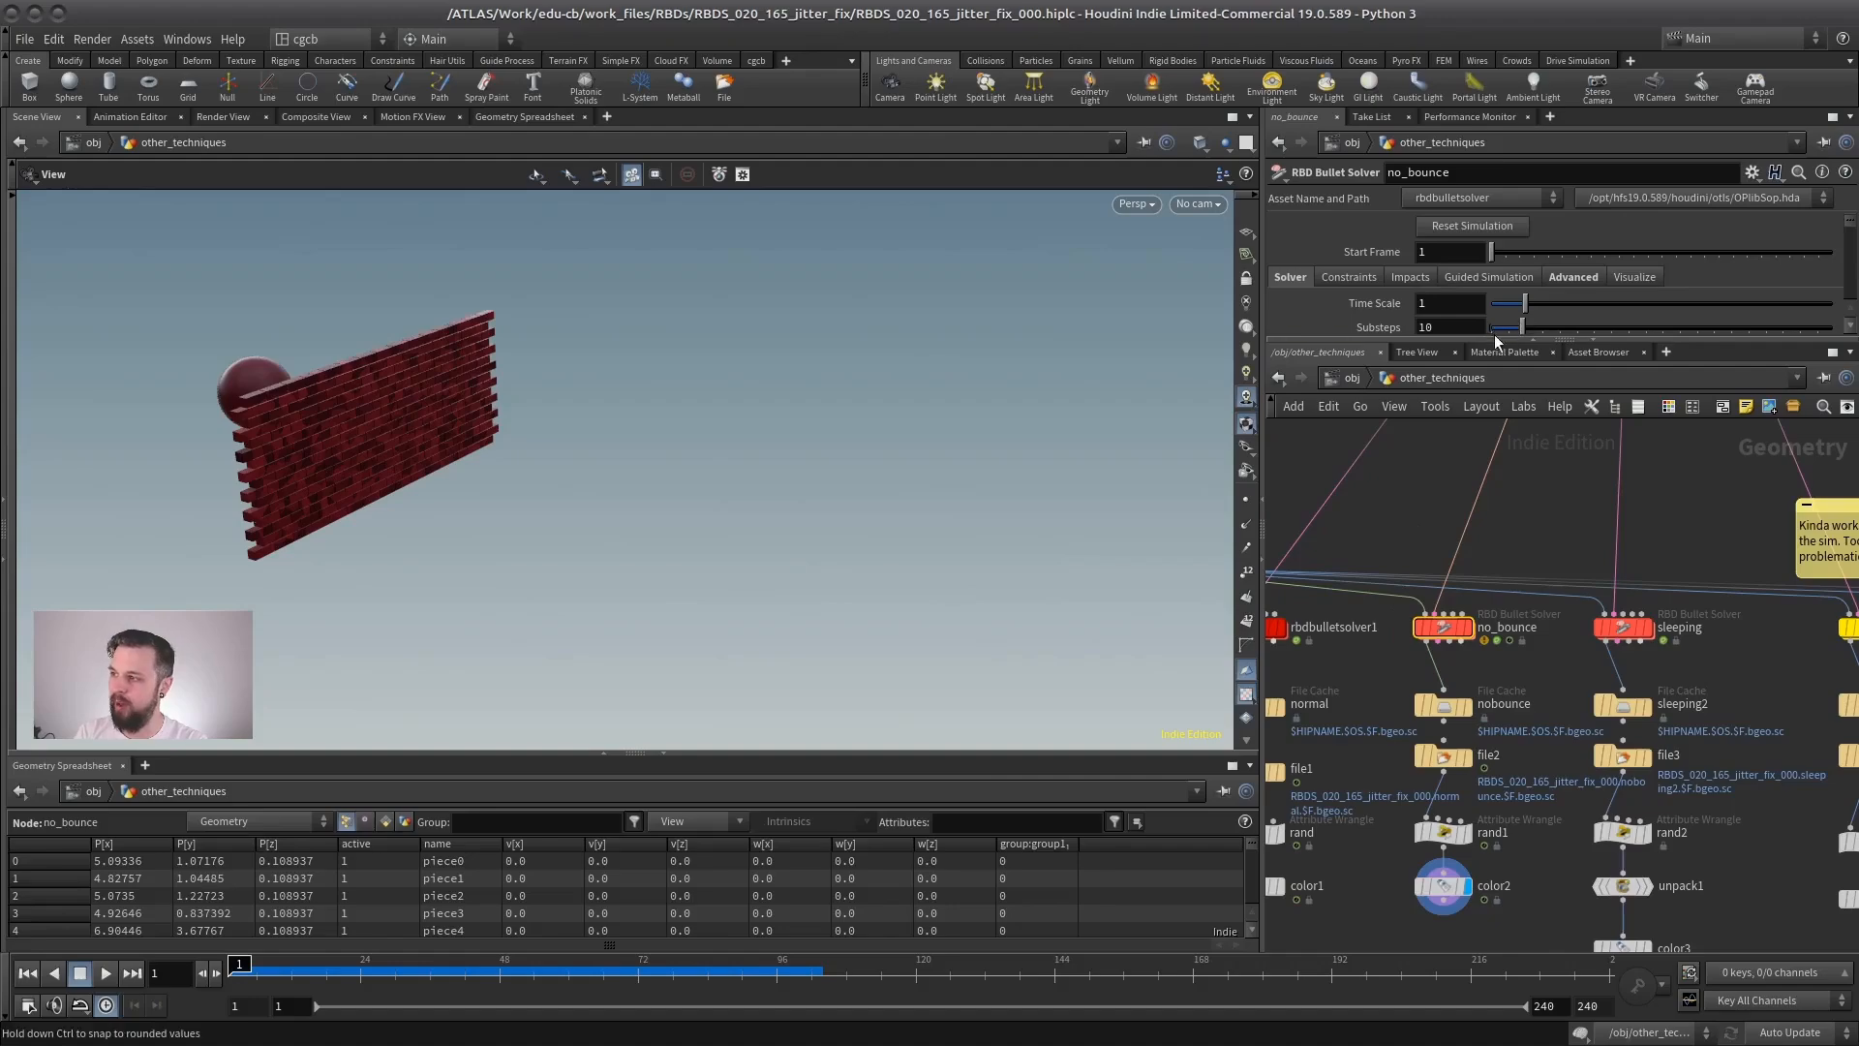
{"action": "left_click_drag", "start_coordinate": [1505, 343], "coordinate": [1507, 593]}
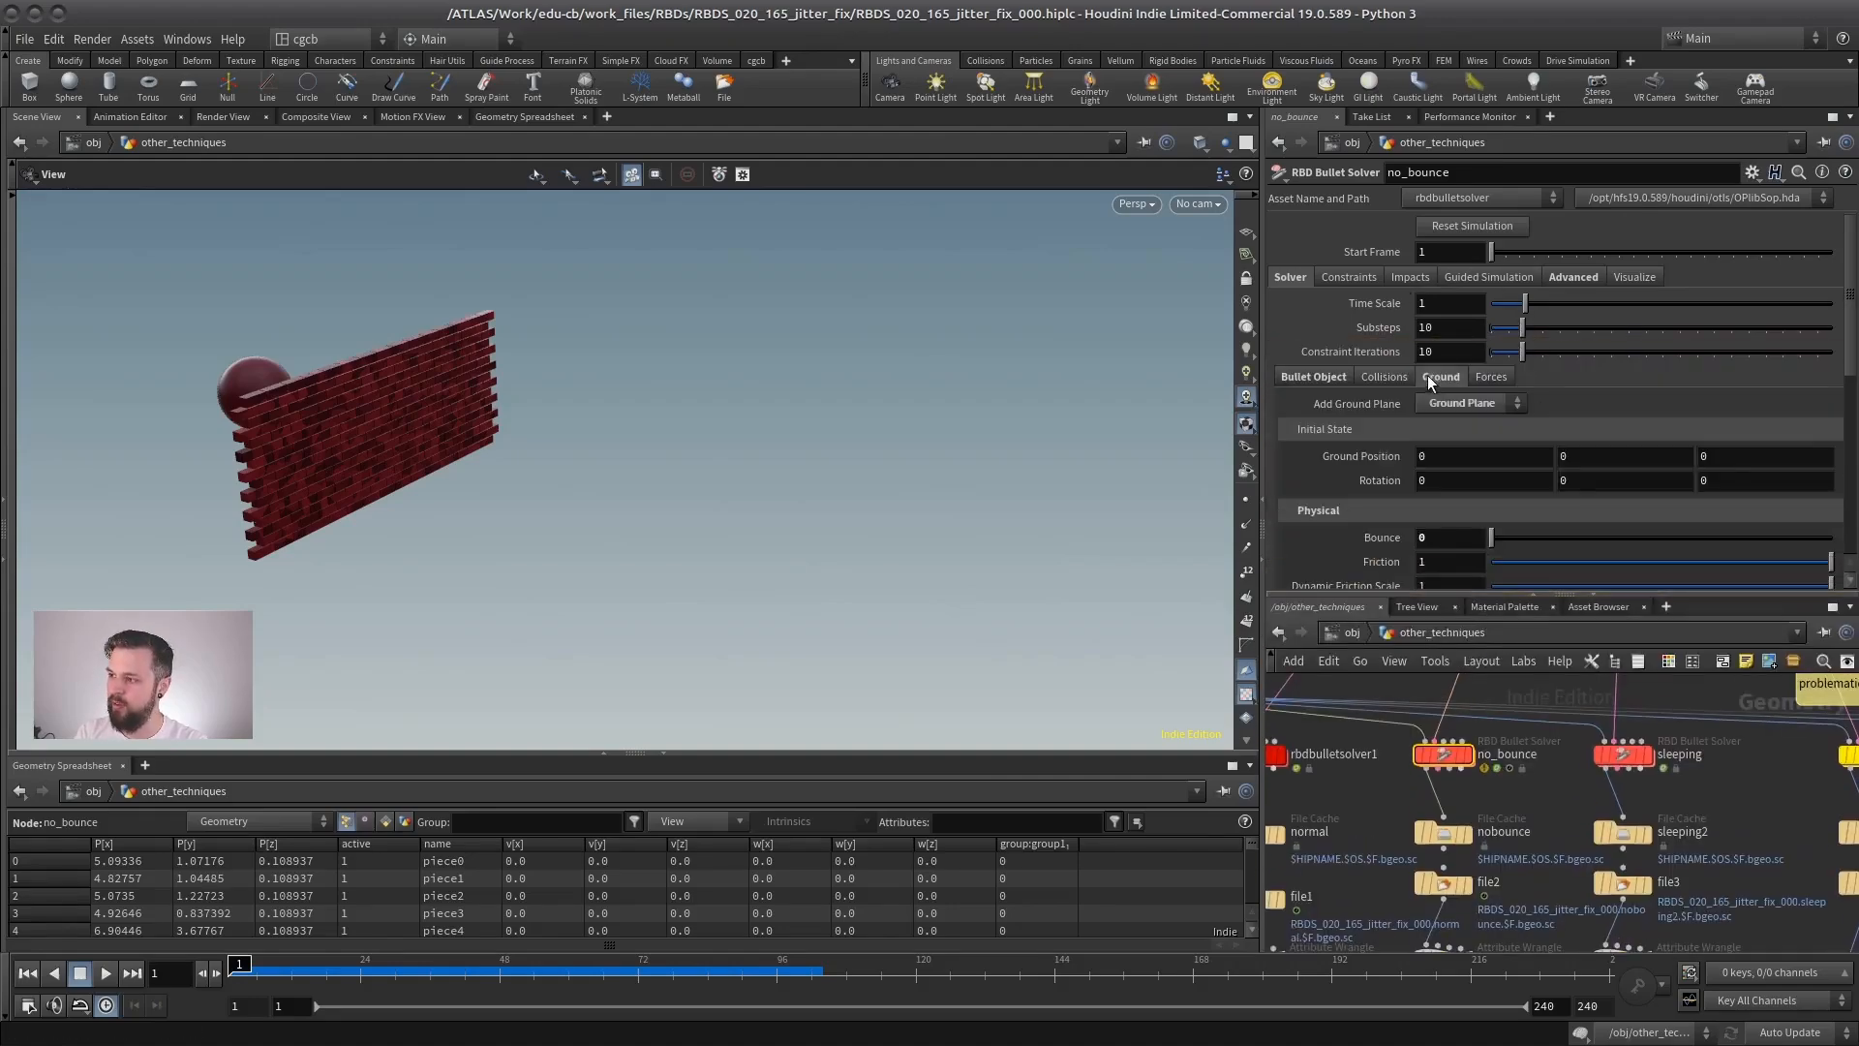
{"action": "left_click", "coordinate": [1317, 377]}
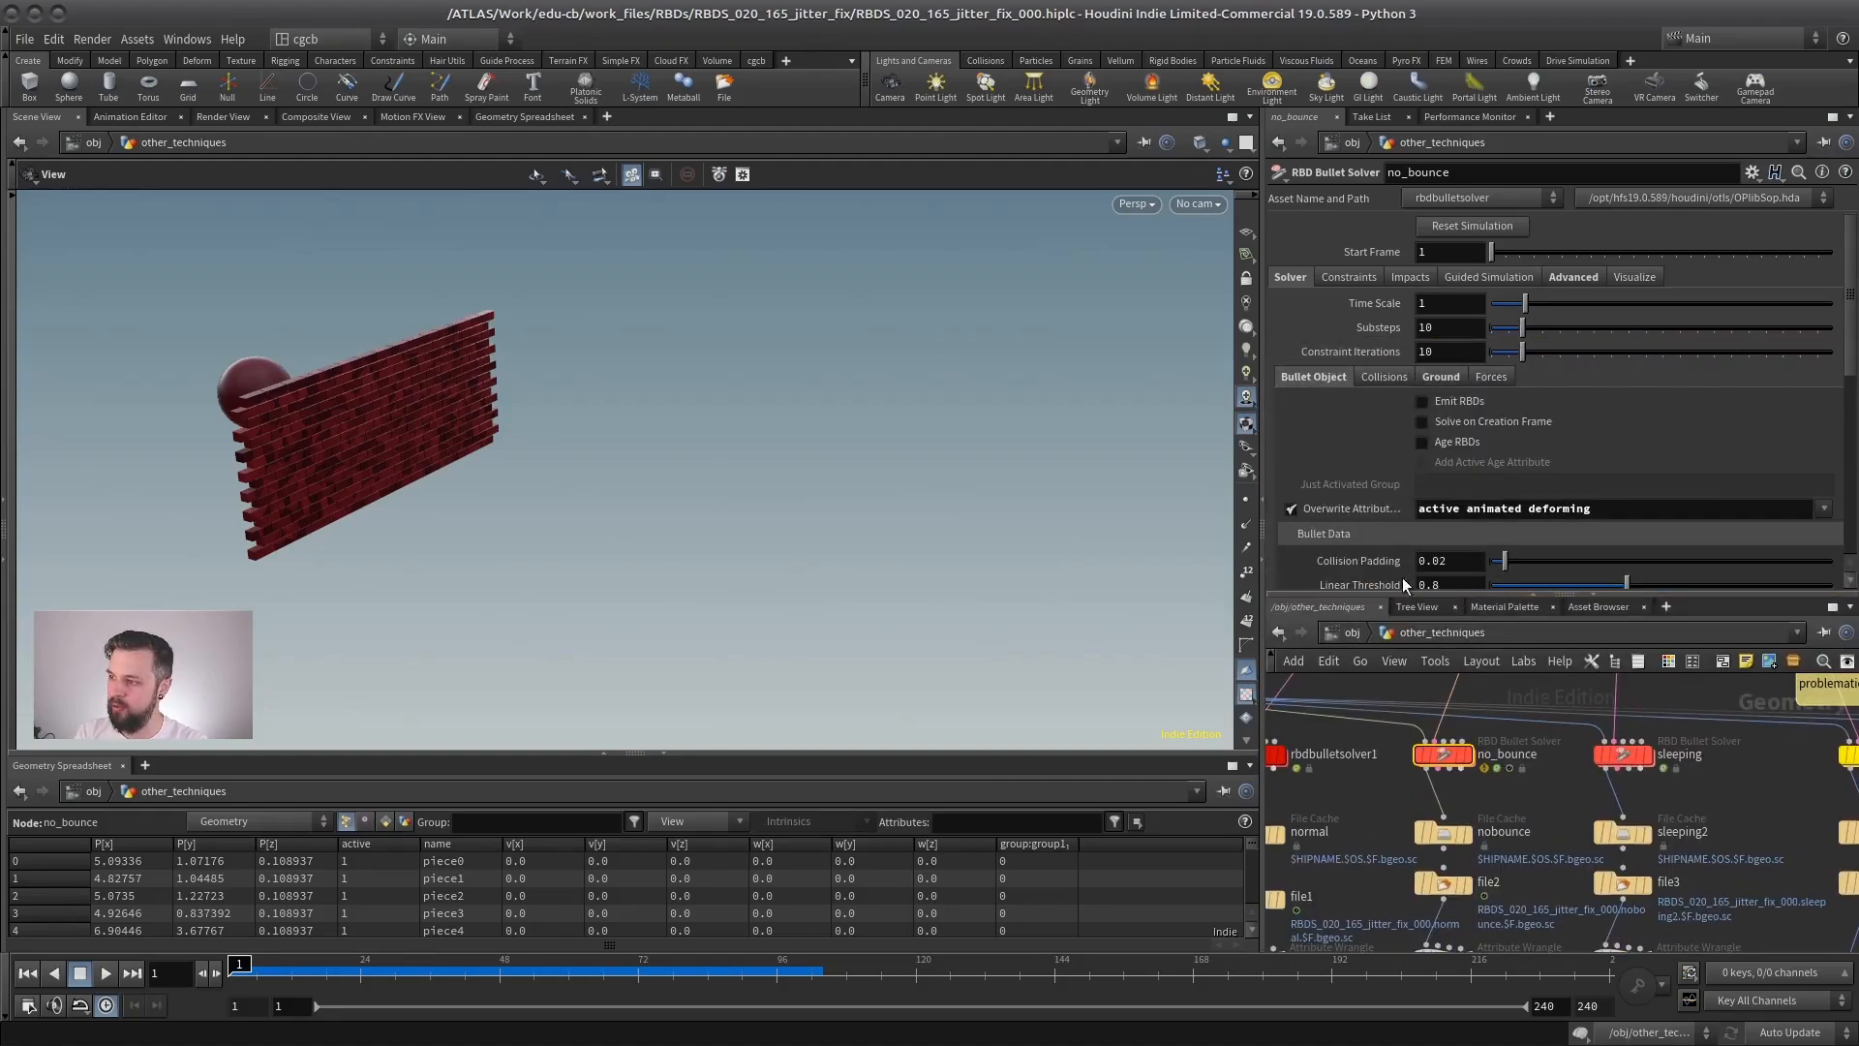
{"action": "left_click_drag", "start_coordinate": [1400, 593], "coordinate": [1375, 777]}
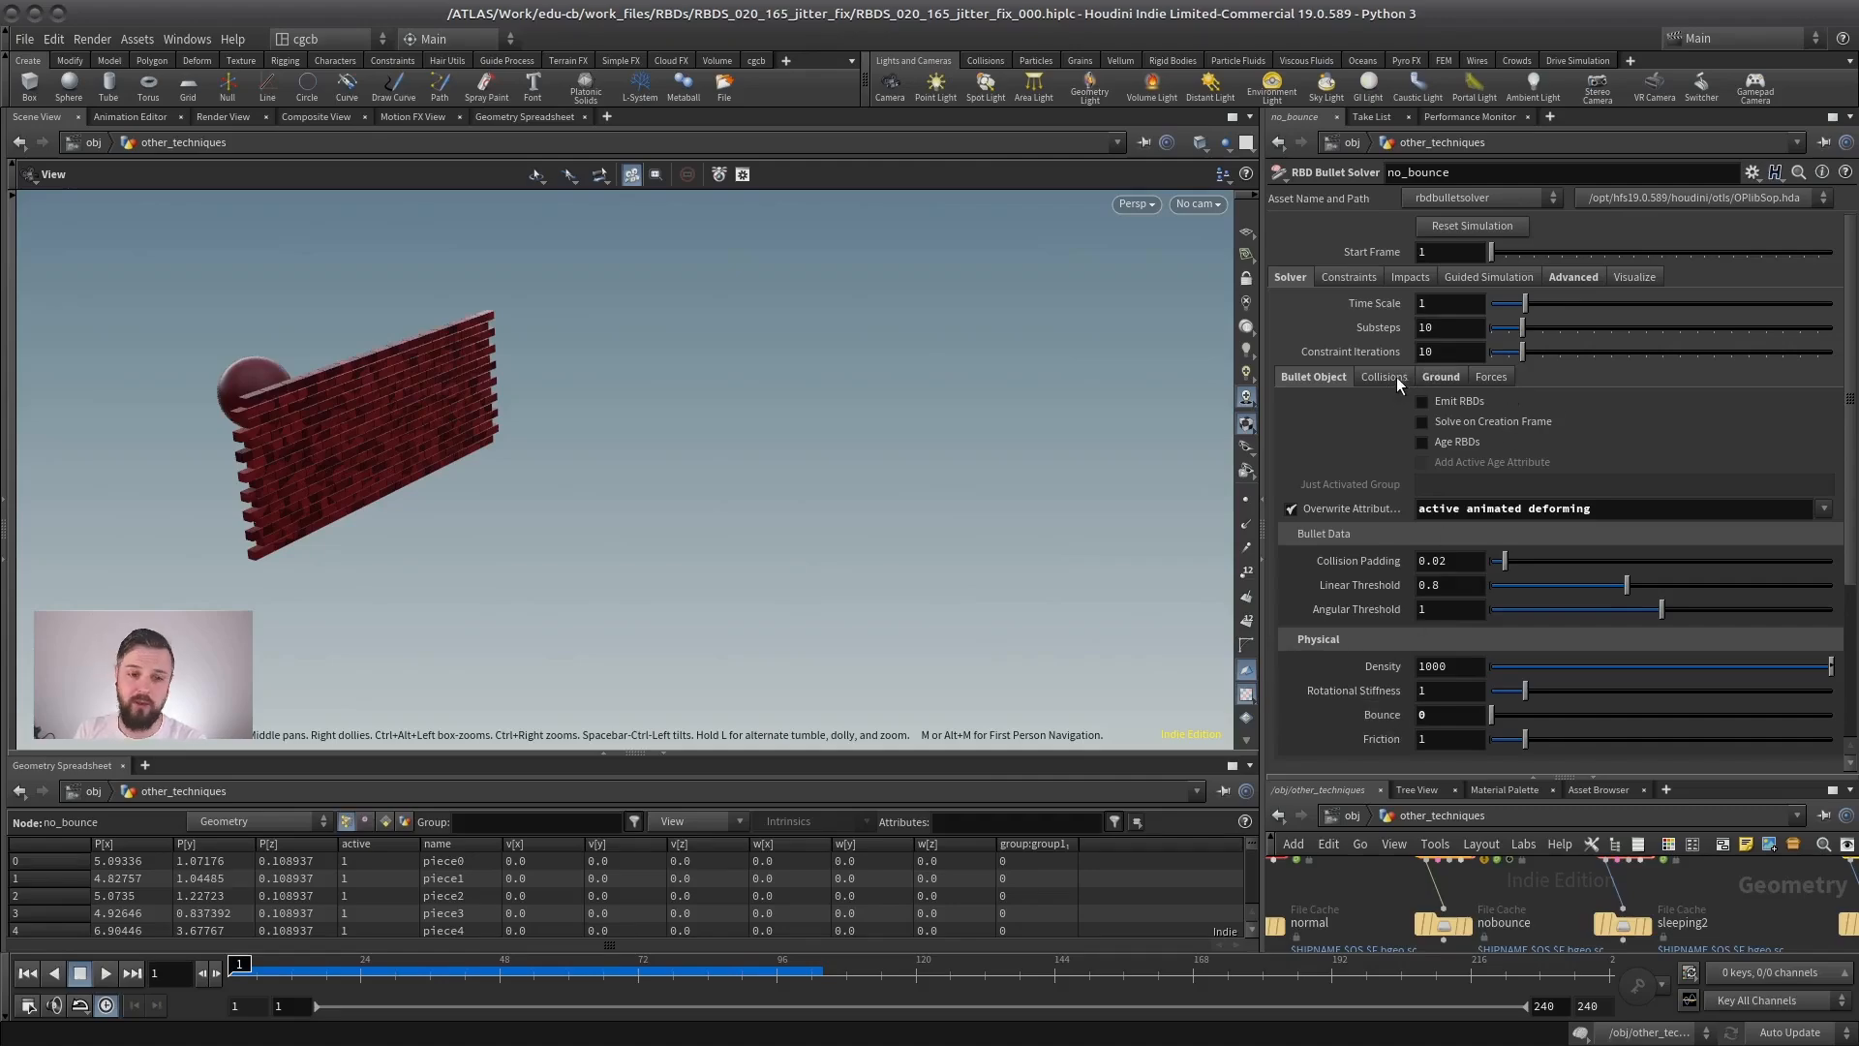
{"action": "left_click", "coordinate": [1443, 375]}
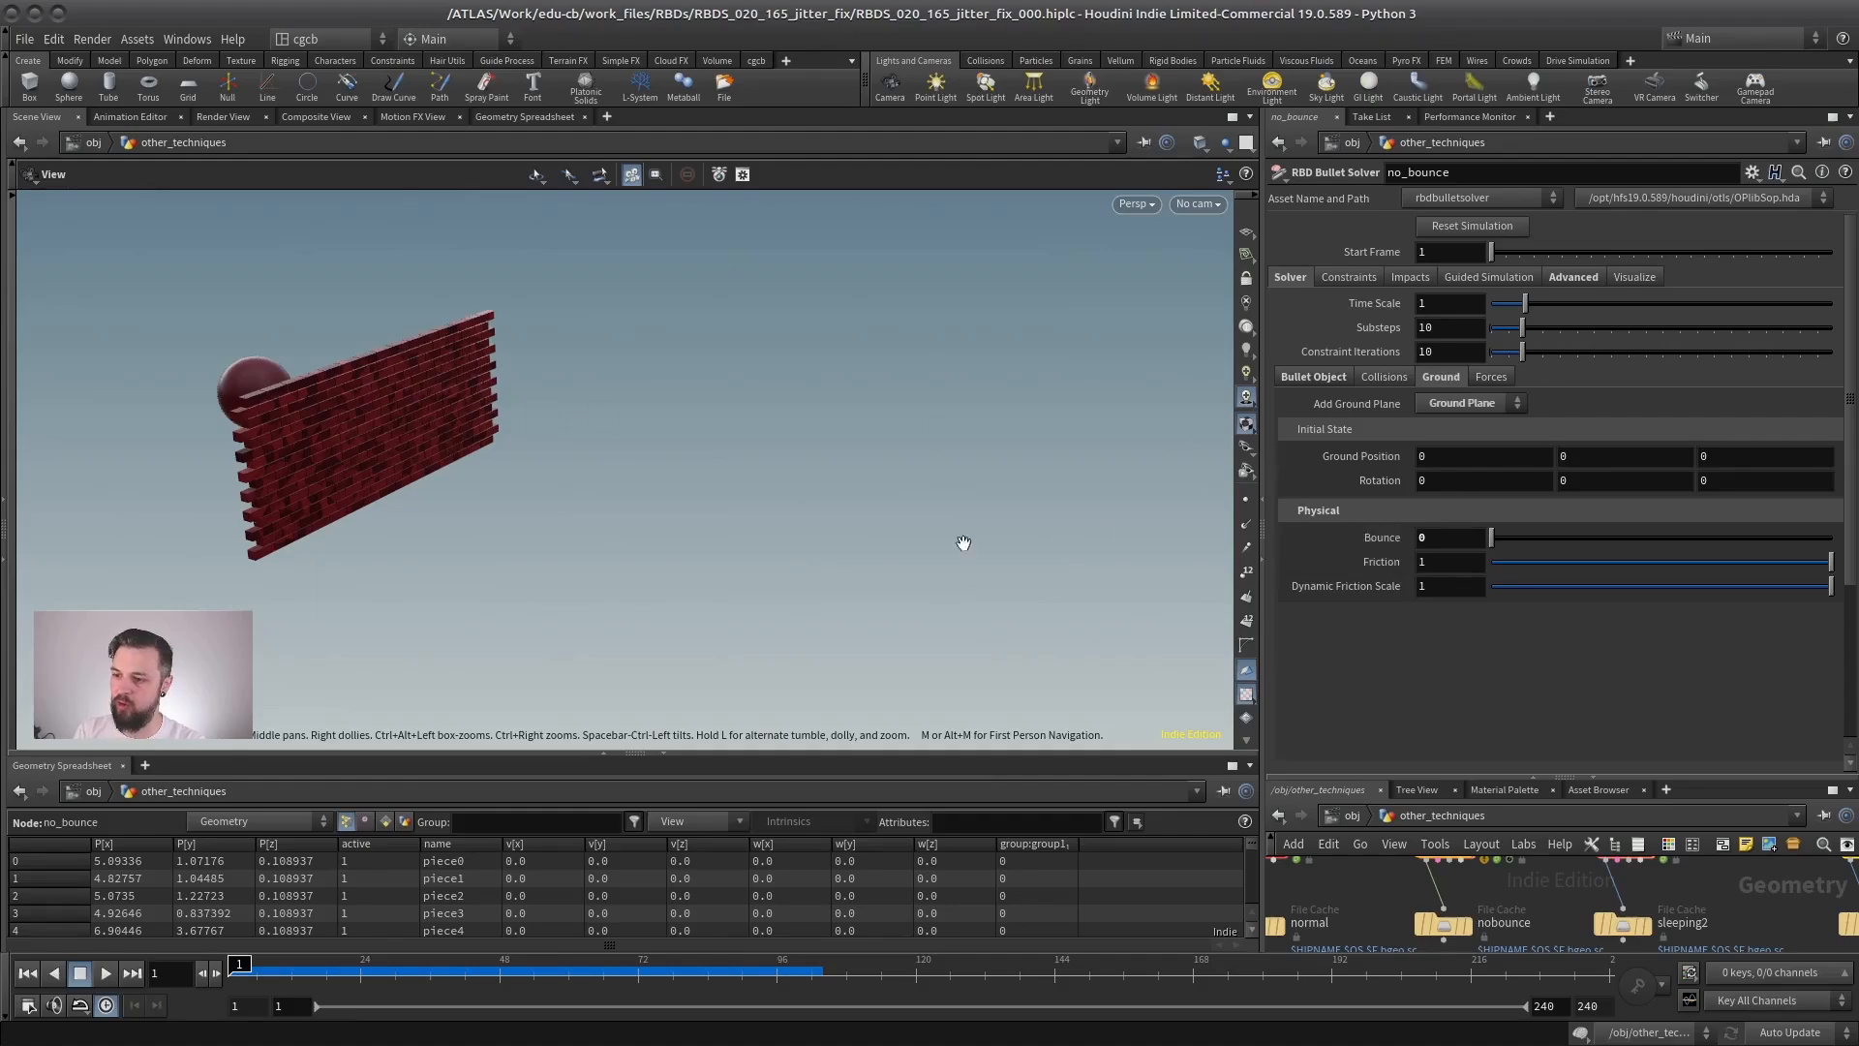
Scrub the no_bounce simulation to frame 98 to inspect the debris, and recheck the bullet object's Bounce.
{"action": "left_click_drag", "start_coordinate": [296, 977], "coordinate": [788, 984]}
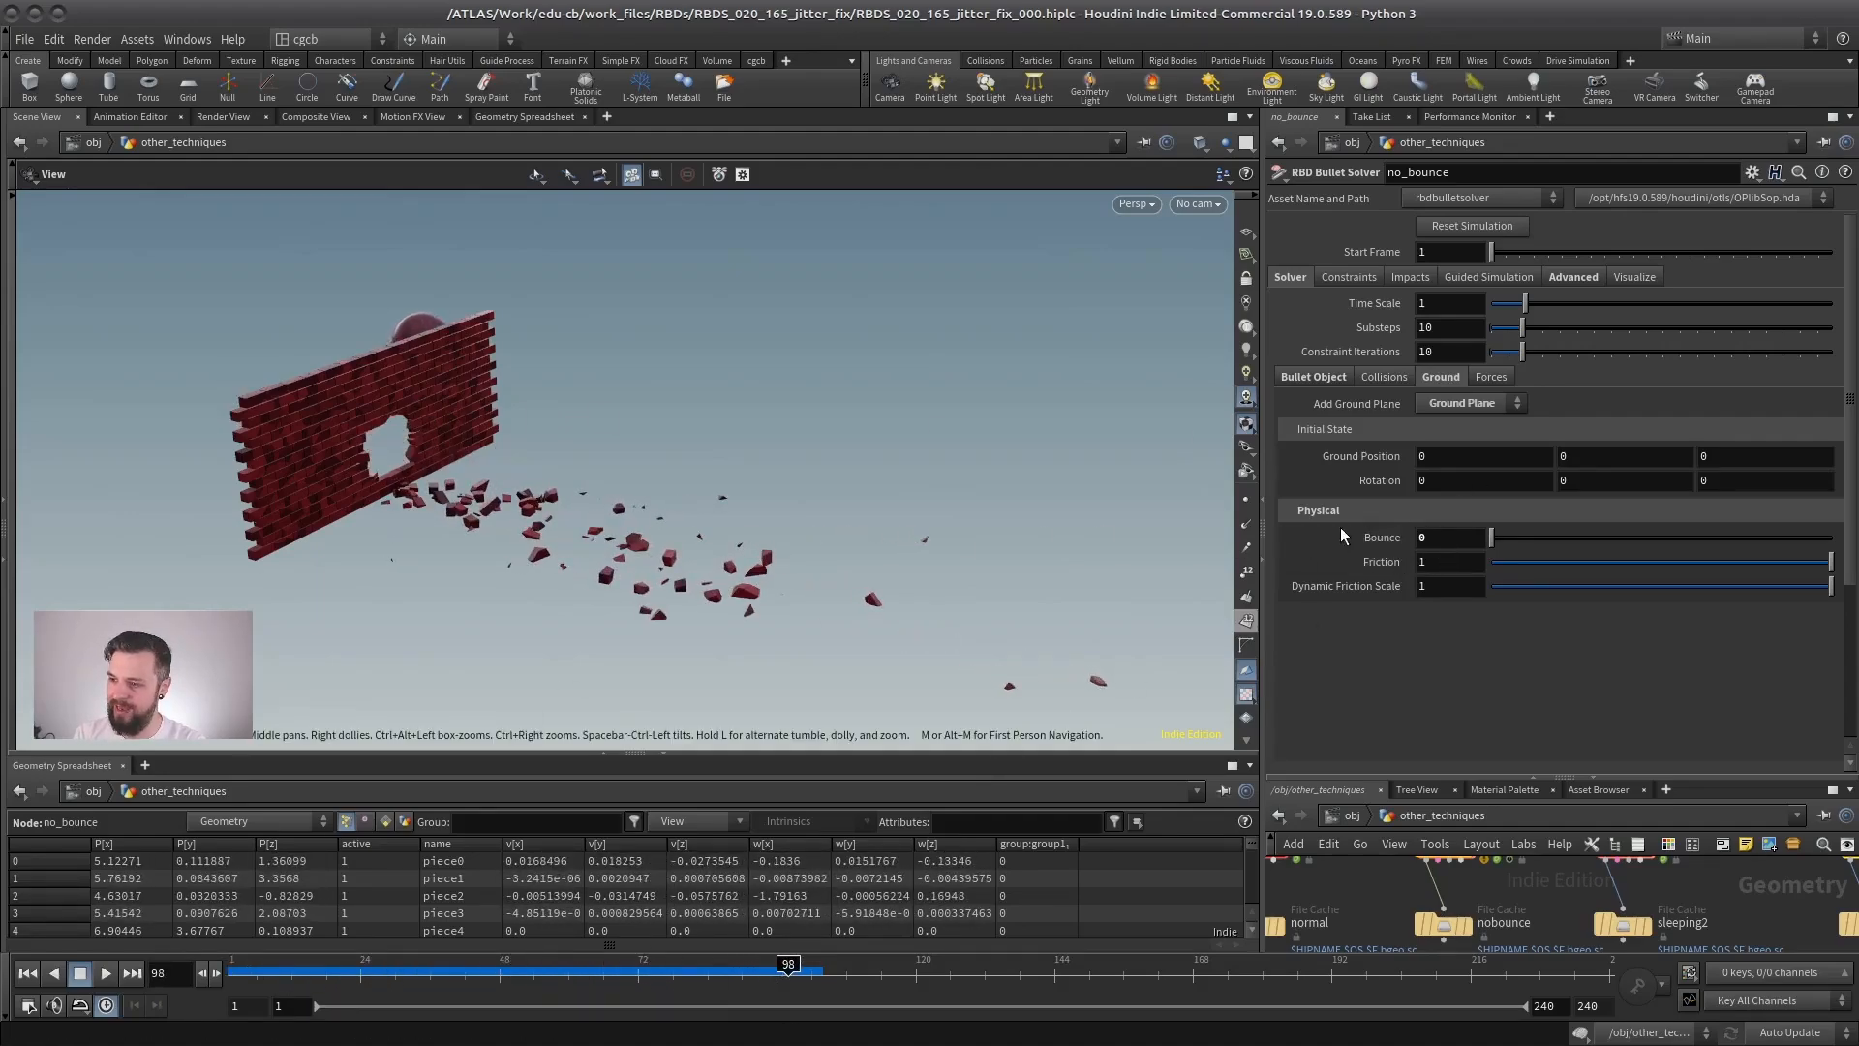
{"action": "mouse_move", "coordinate": [559, 531]}
{"action": "left_mouse_down"}
{"action": "mouse_move", "coordinate": [678, 533]}
{"action": "mouse_move", "coordinate": [571, 531]}
{"action": "left_mouse_up"}
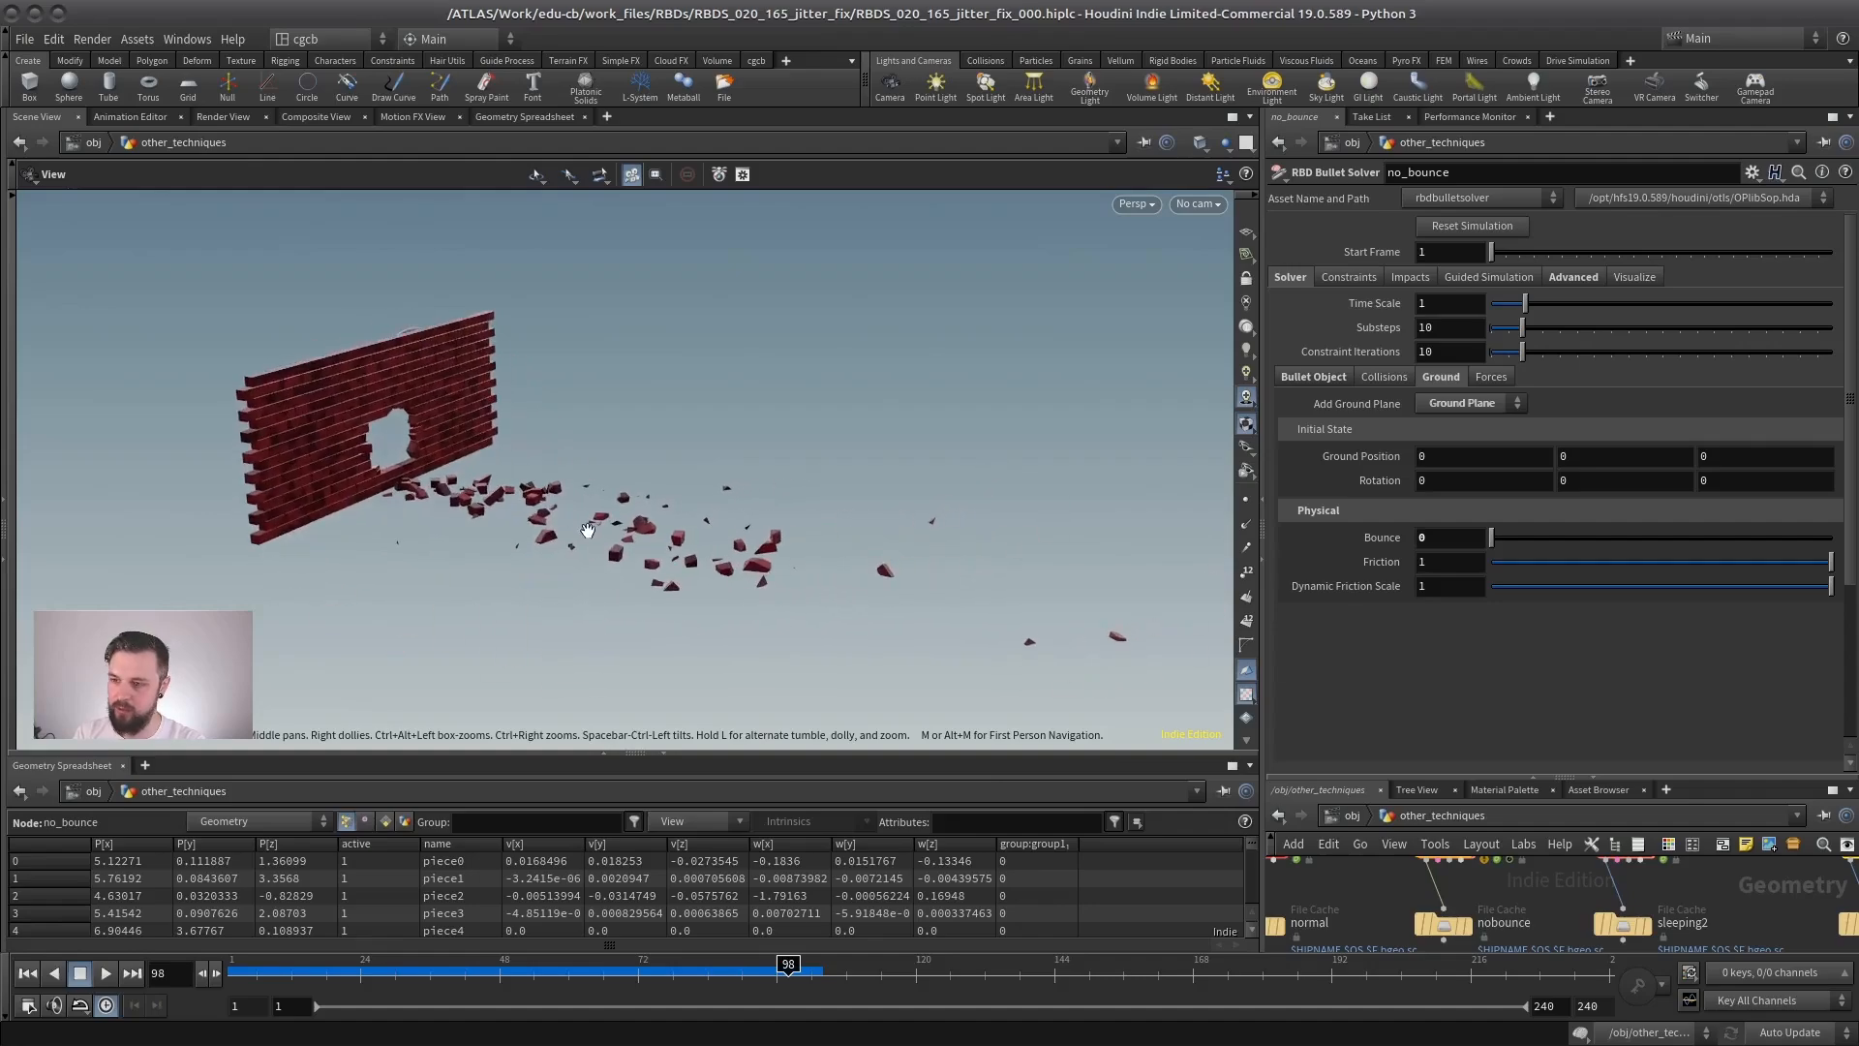
{"action": "left_click", "coordinate": [1310, 375]}
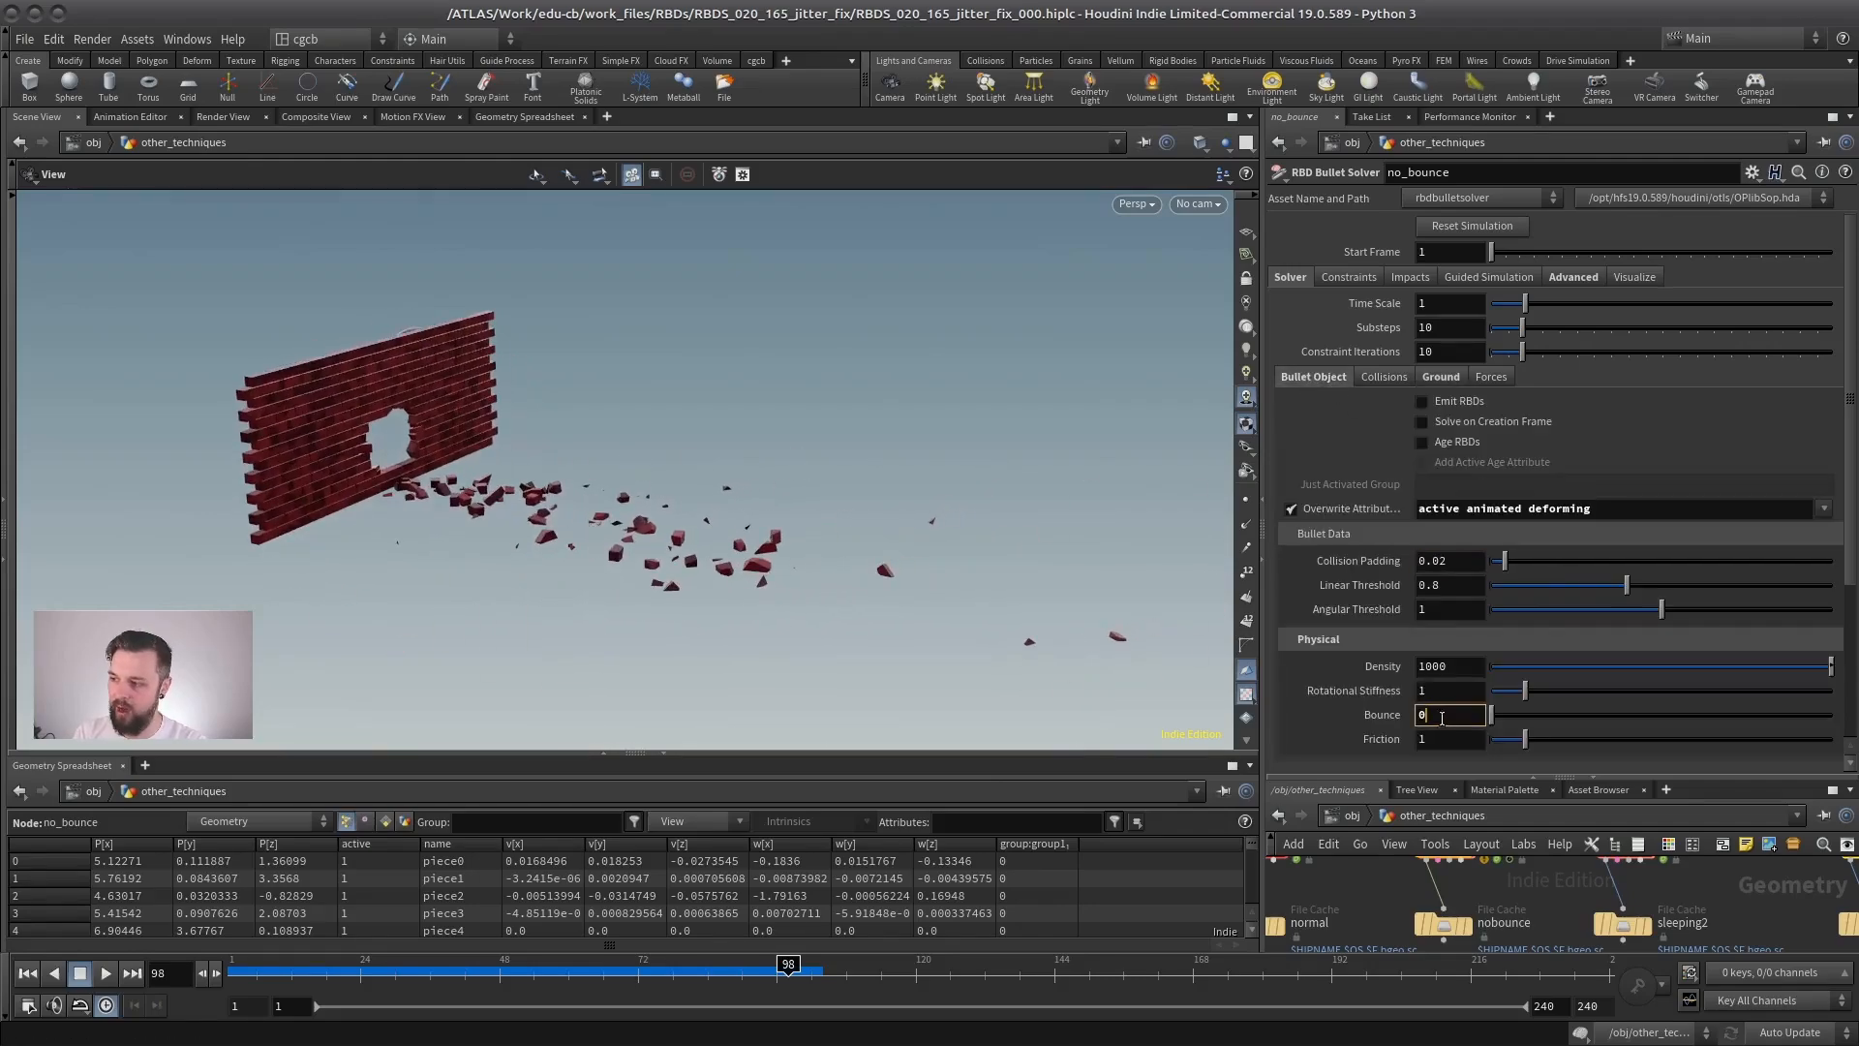
Select the sleeping solver, return to the first frame, and examine its Sleeping Time and visualization settings.
{"action": "left_click_drag", "start_coordinate": [1491, 777], "coordinate": [1525, 350]}
{"action": "middle_click_drag", "start_coordinate": [1648, 545], "coordinate": [1549, 582]}
{"action": "scroll", "coordinate": [1478, 535], "scroll_direction": "up", "scroll_amount": 3}
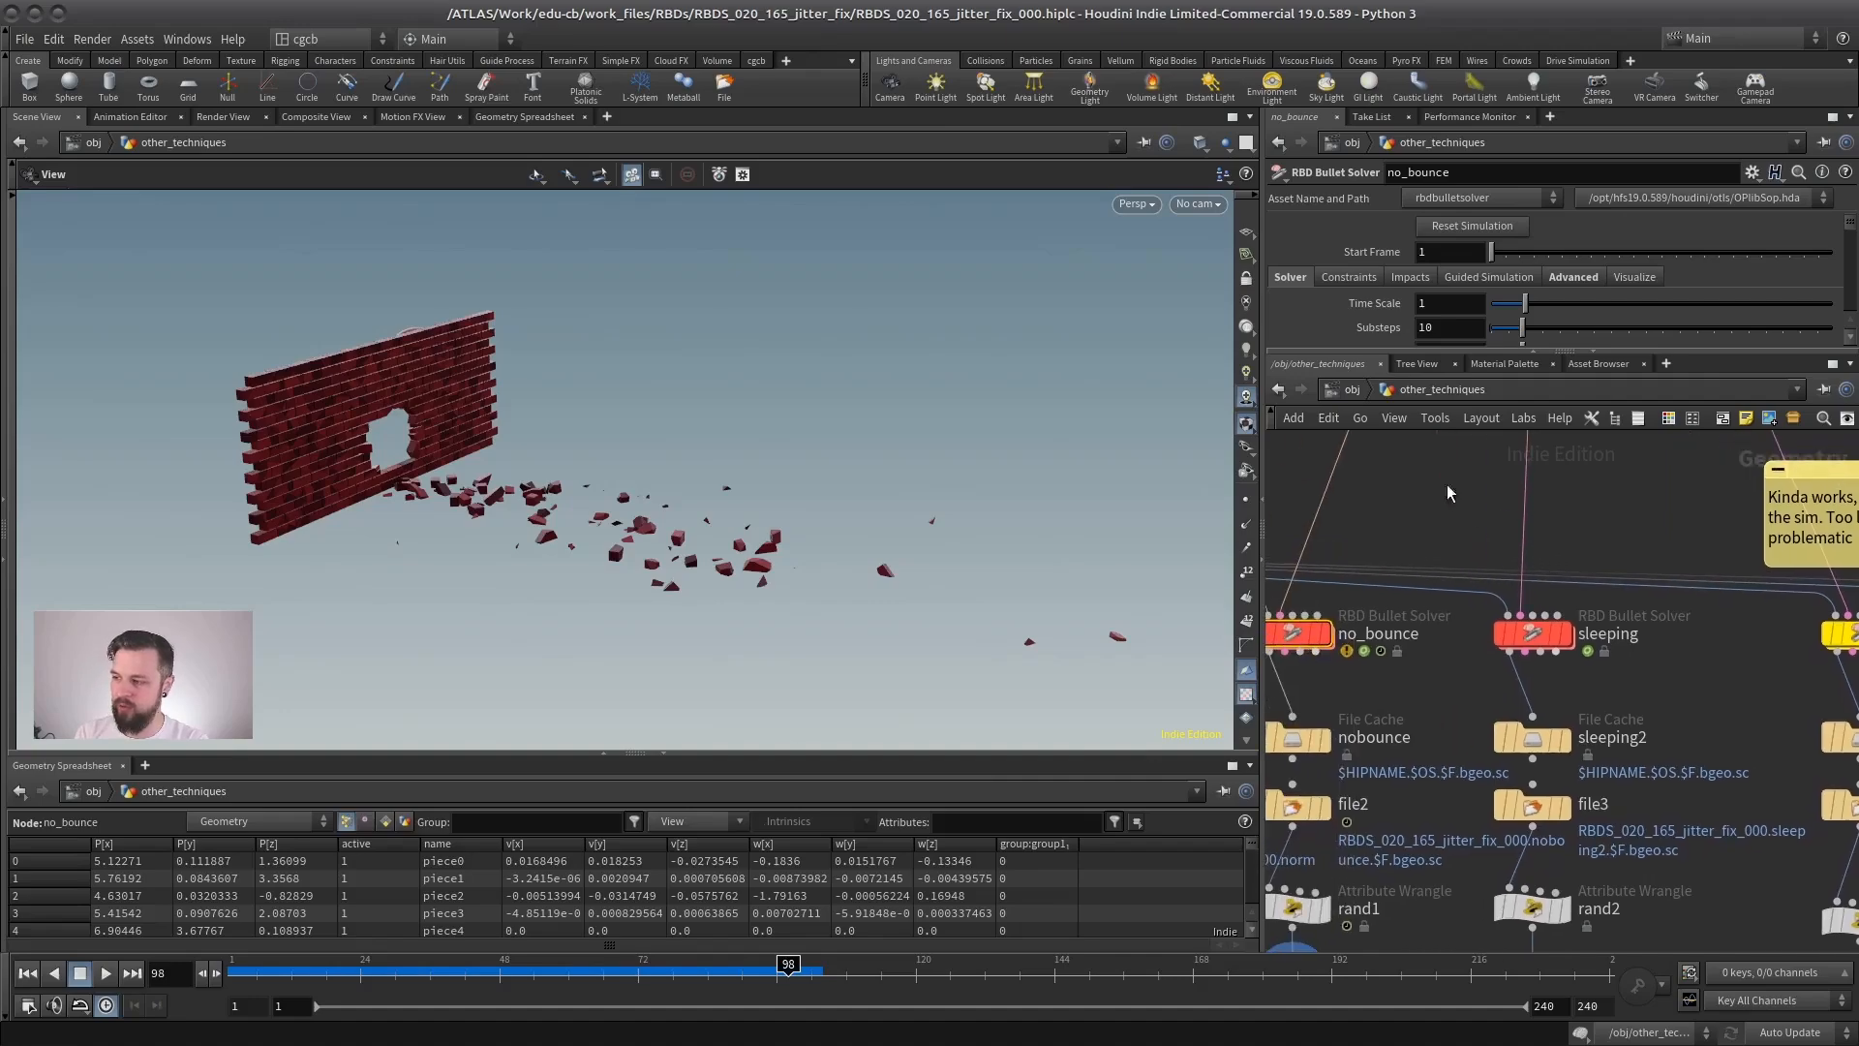
{"action": "left_click_drag", "start_coordinate": [1478, 665], "coordinate": [1615, 526]}
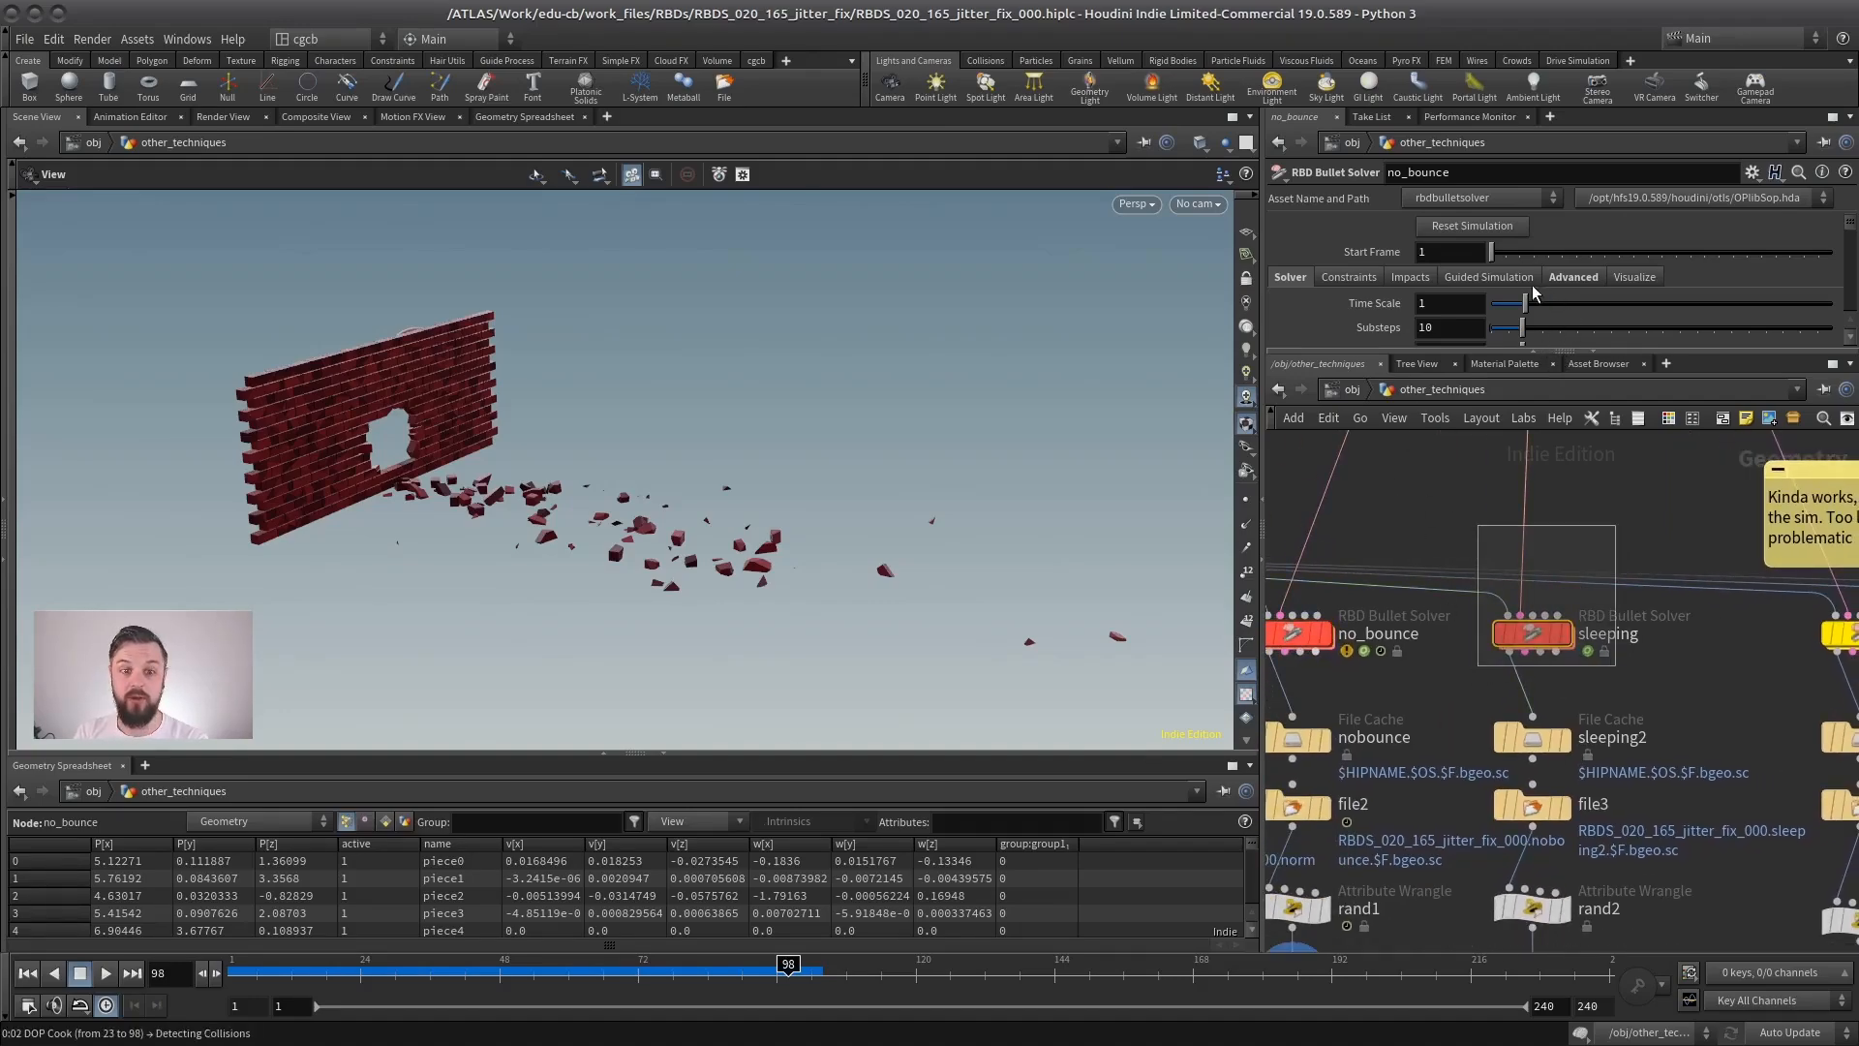
{"action": "left_click", "coordinate": [27, 973]}
{"action": "left_click_drag", "start_coordinate": [1452, 351], "coordinate": [1403, 651]}
{"action": "left_click", "coordinate": [1298, 276]}
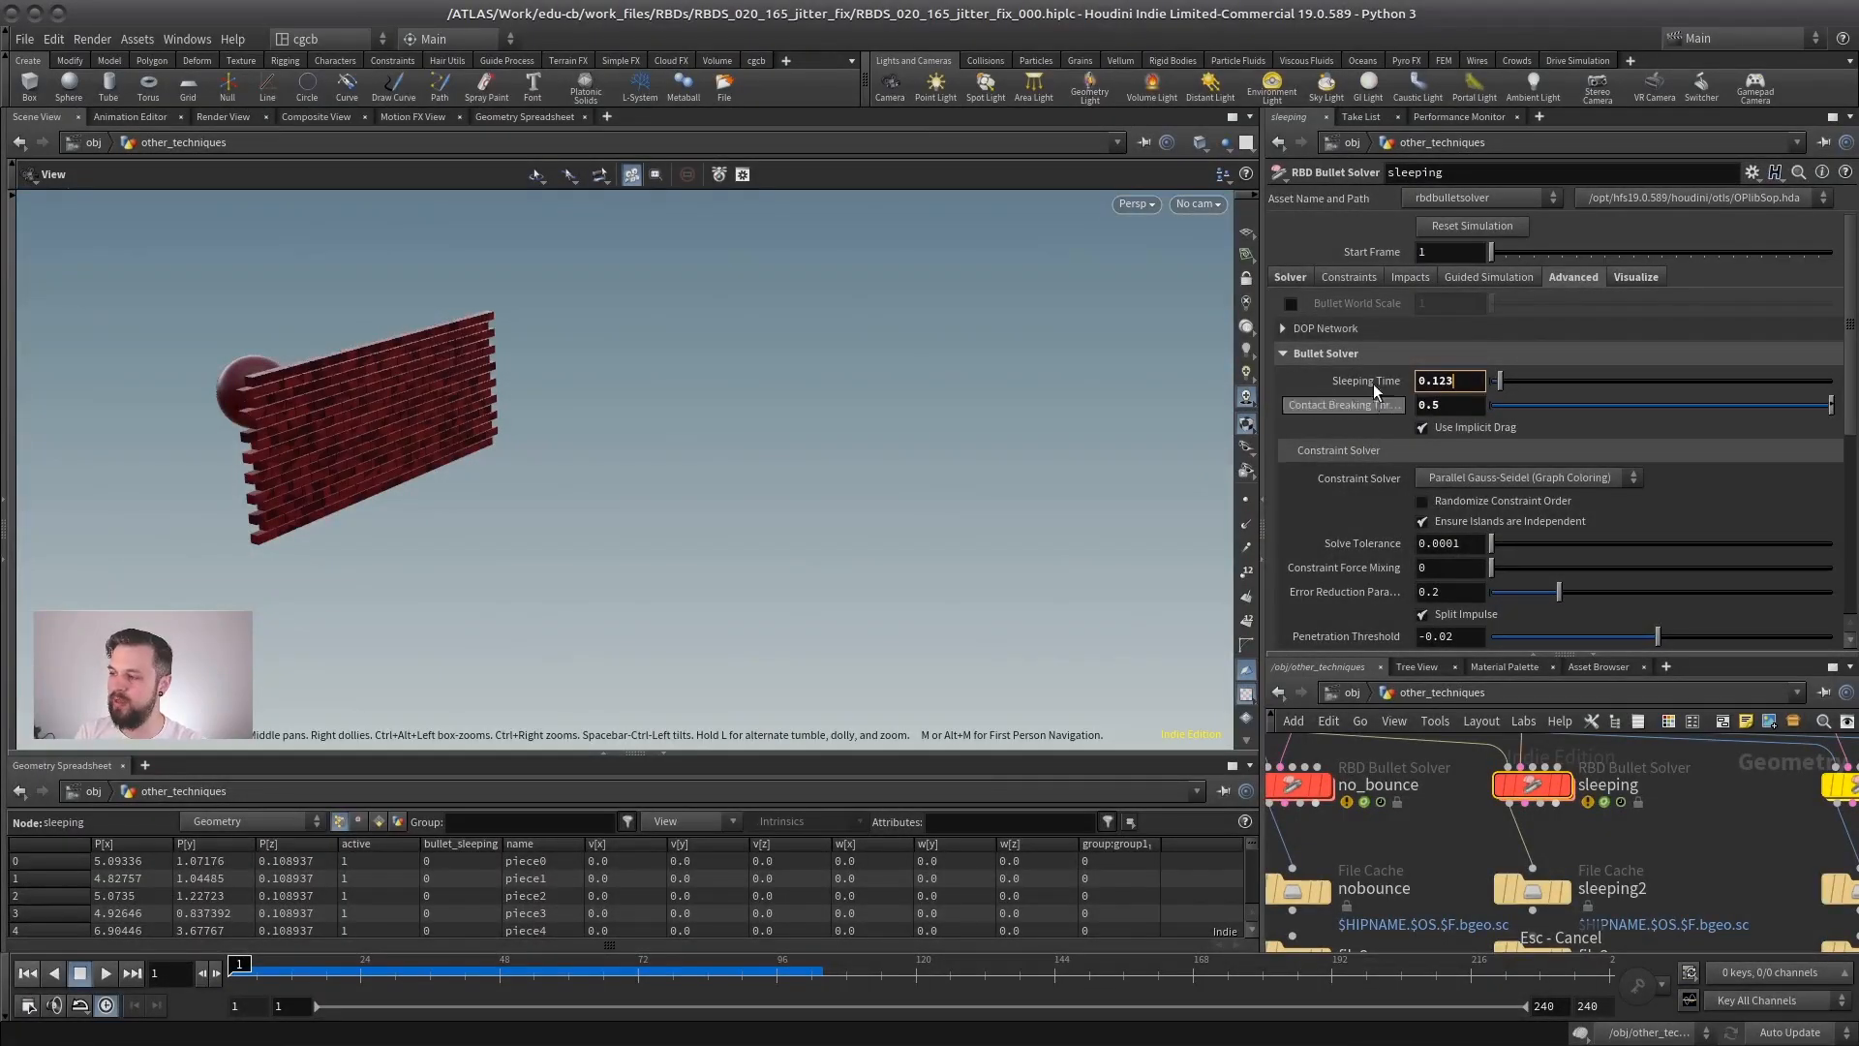
{"action": "left_click", "coordinate": [1636, 276]}
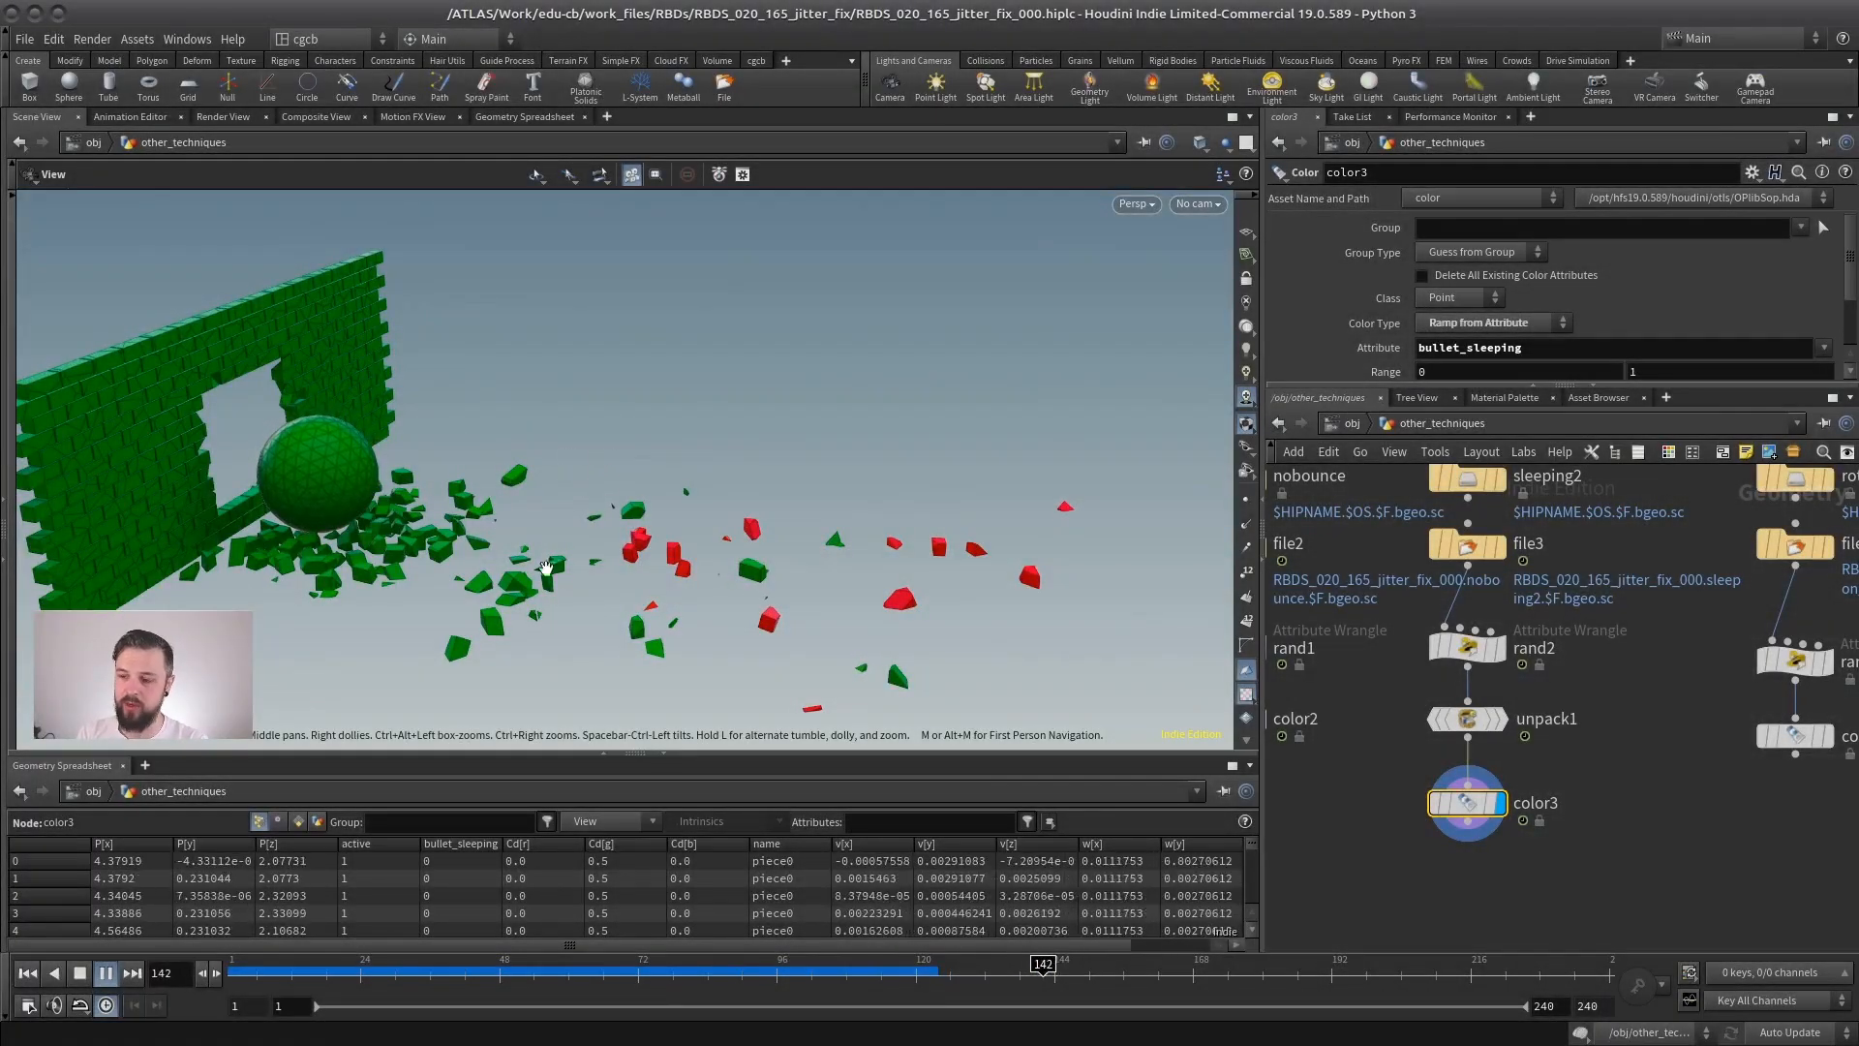
Stop the color3 playback at frame 165 and examine the debris colored by the bullet_sleeping attribute.
{"action": "left_click", "coordinate": [79, 974]}
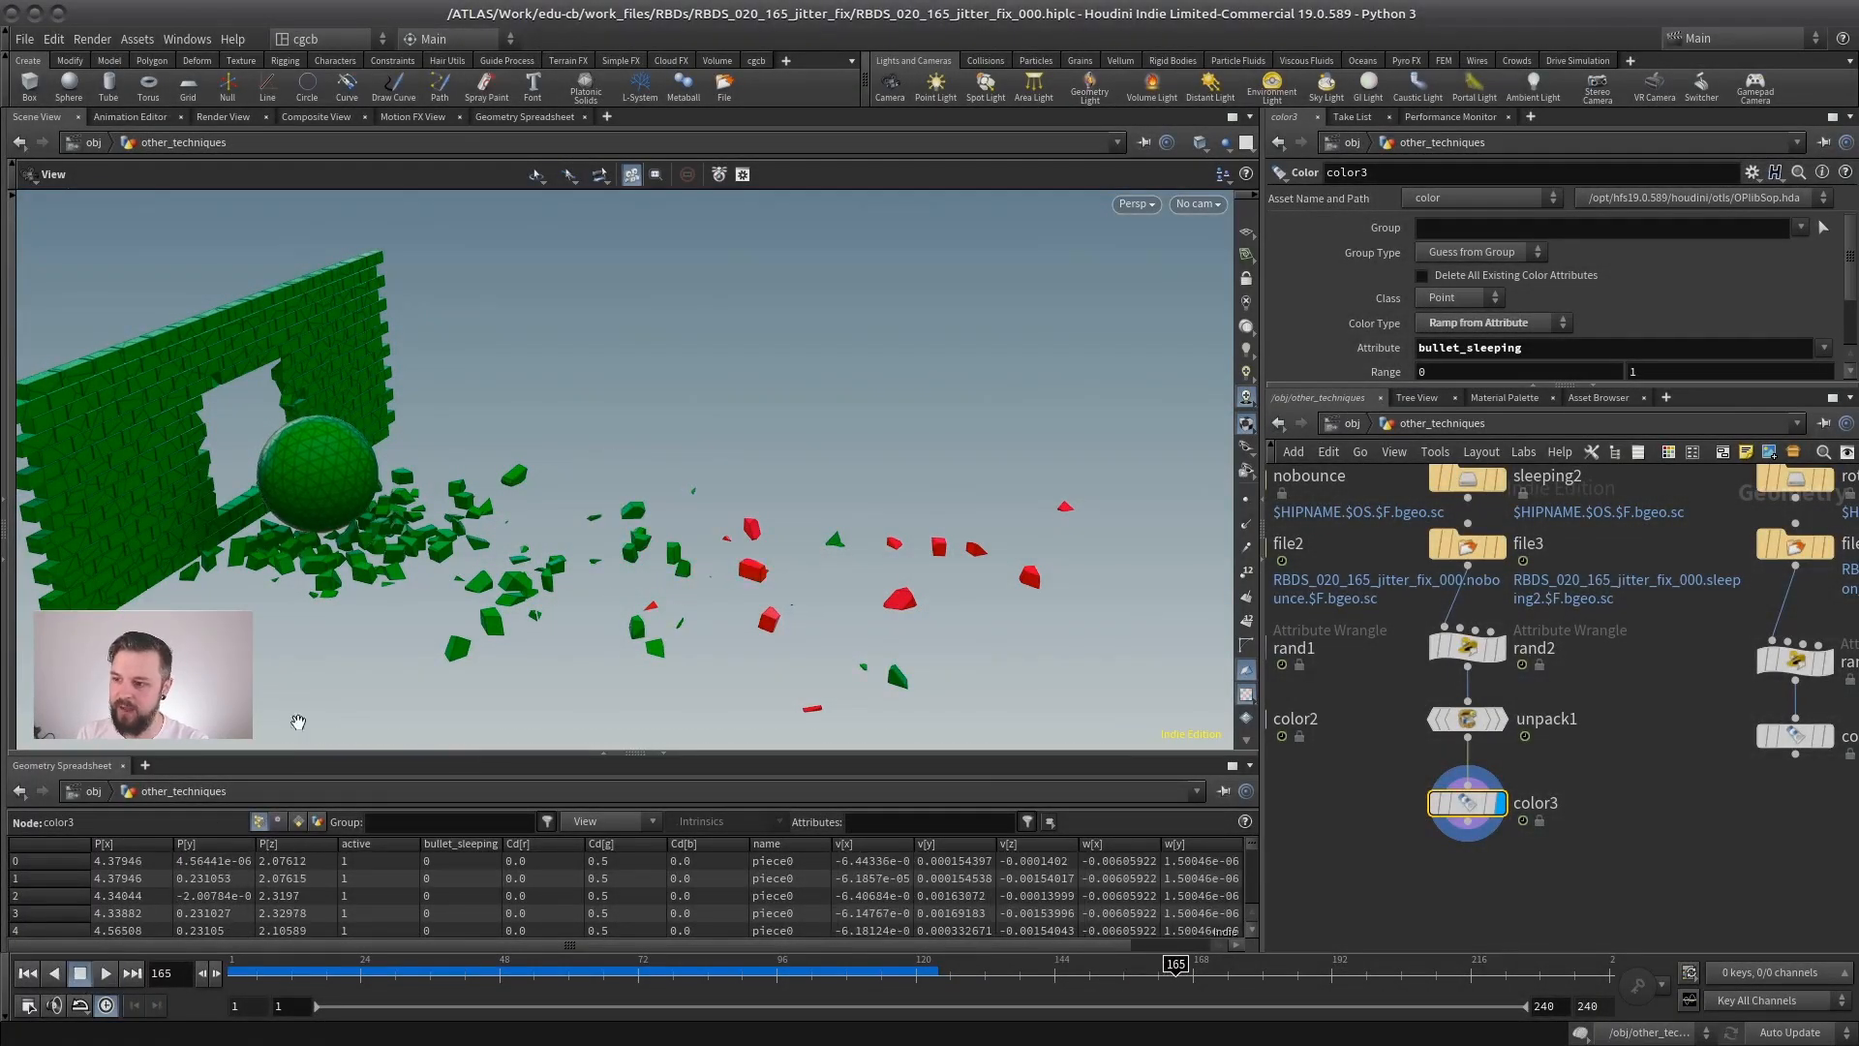
{"action": "left_click_drag", "start_coordinate": [552, 602], "coordinate": [645, 588]}
{"action": "right_click_drag", "start_coordinate": [645, 589], "coordinate": [821, 632]}
{"action": "middle_click_drag", "start_coordinate": [820, 633], "coordinate": [668, 489]}
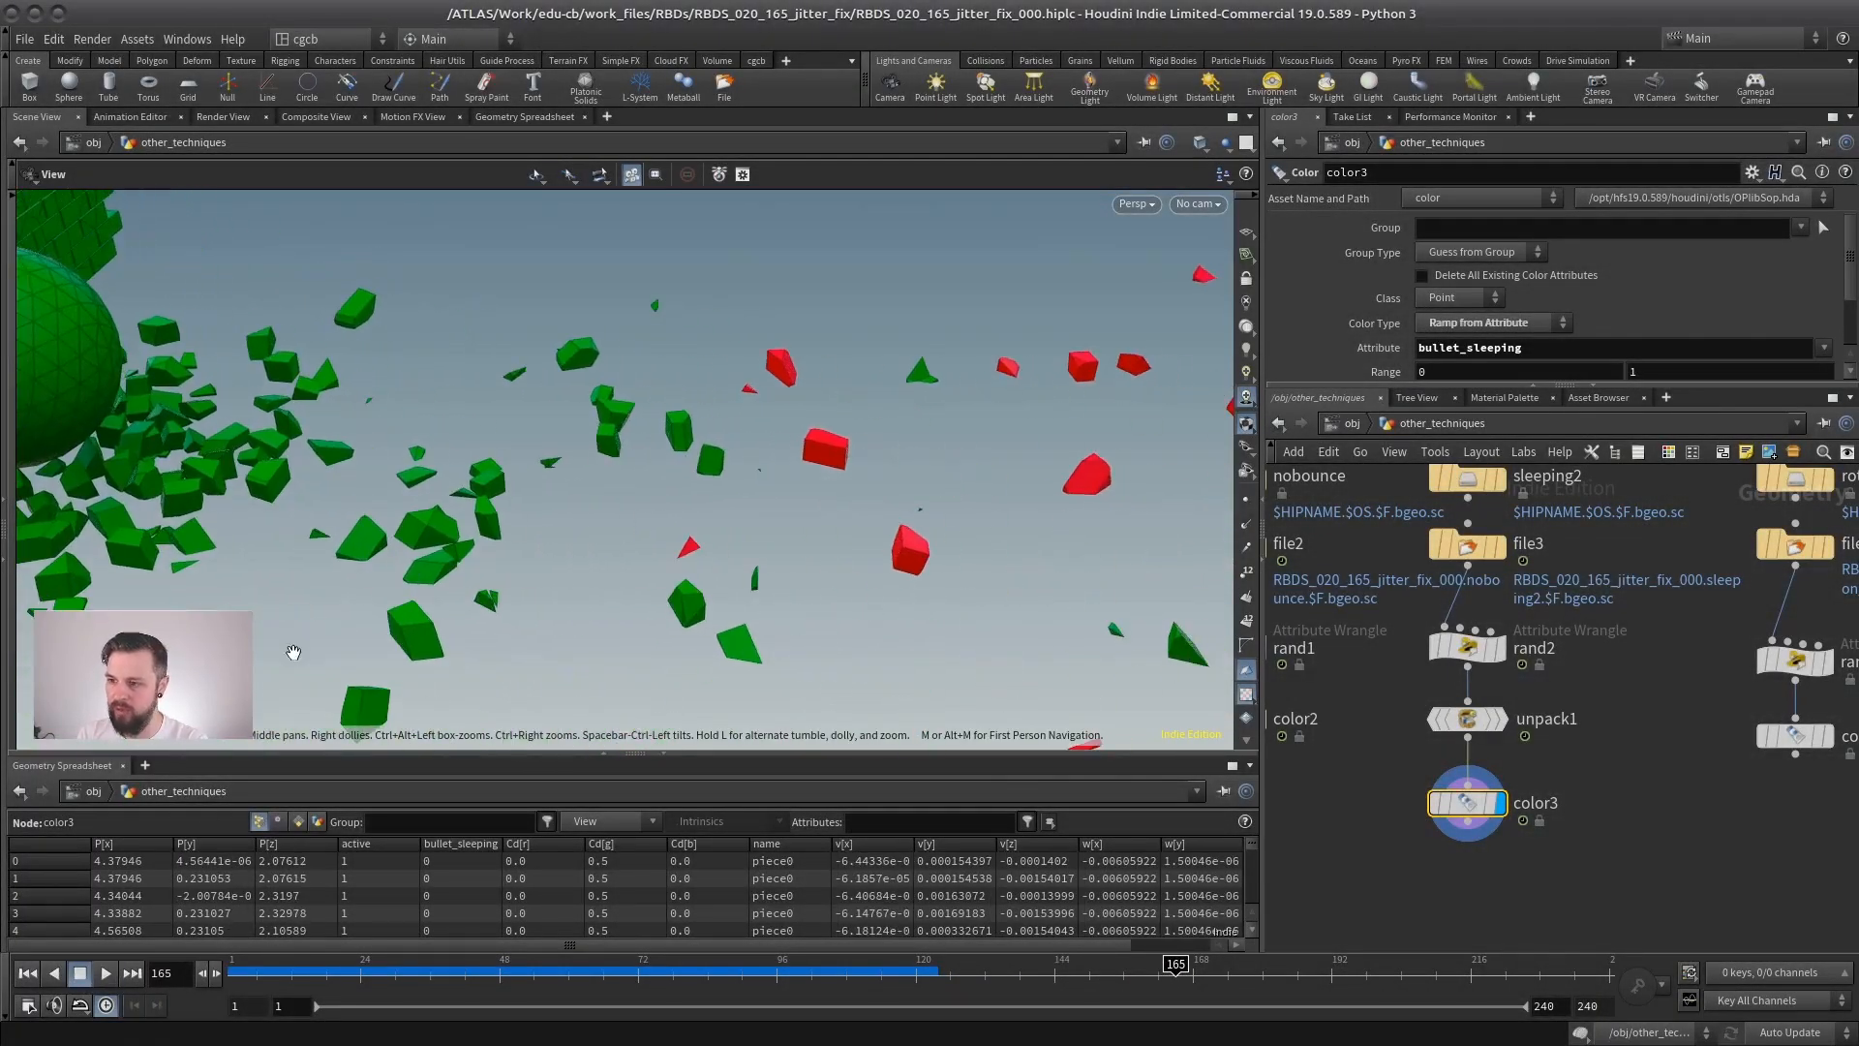
Play the sleeping visualization onward, scrub back to frame 121, and inspect the colored debris from several distances.
{"action": "left_click", "coordinate": [106, 976]}
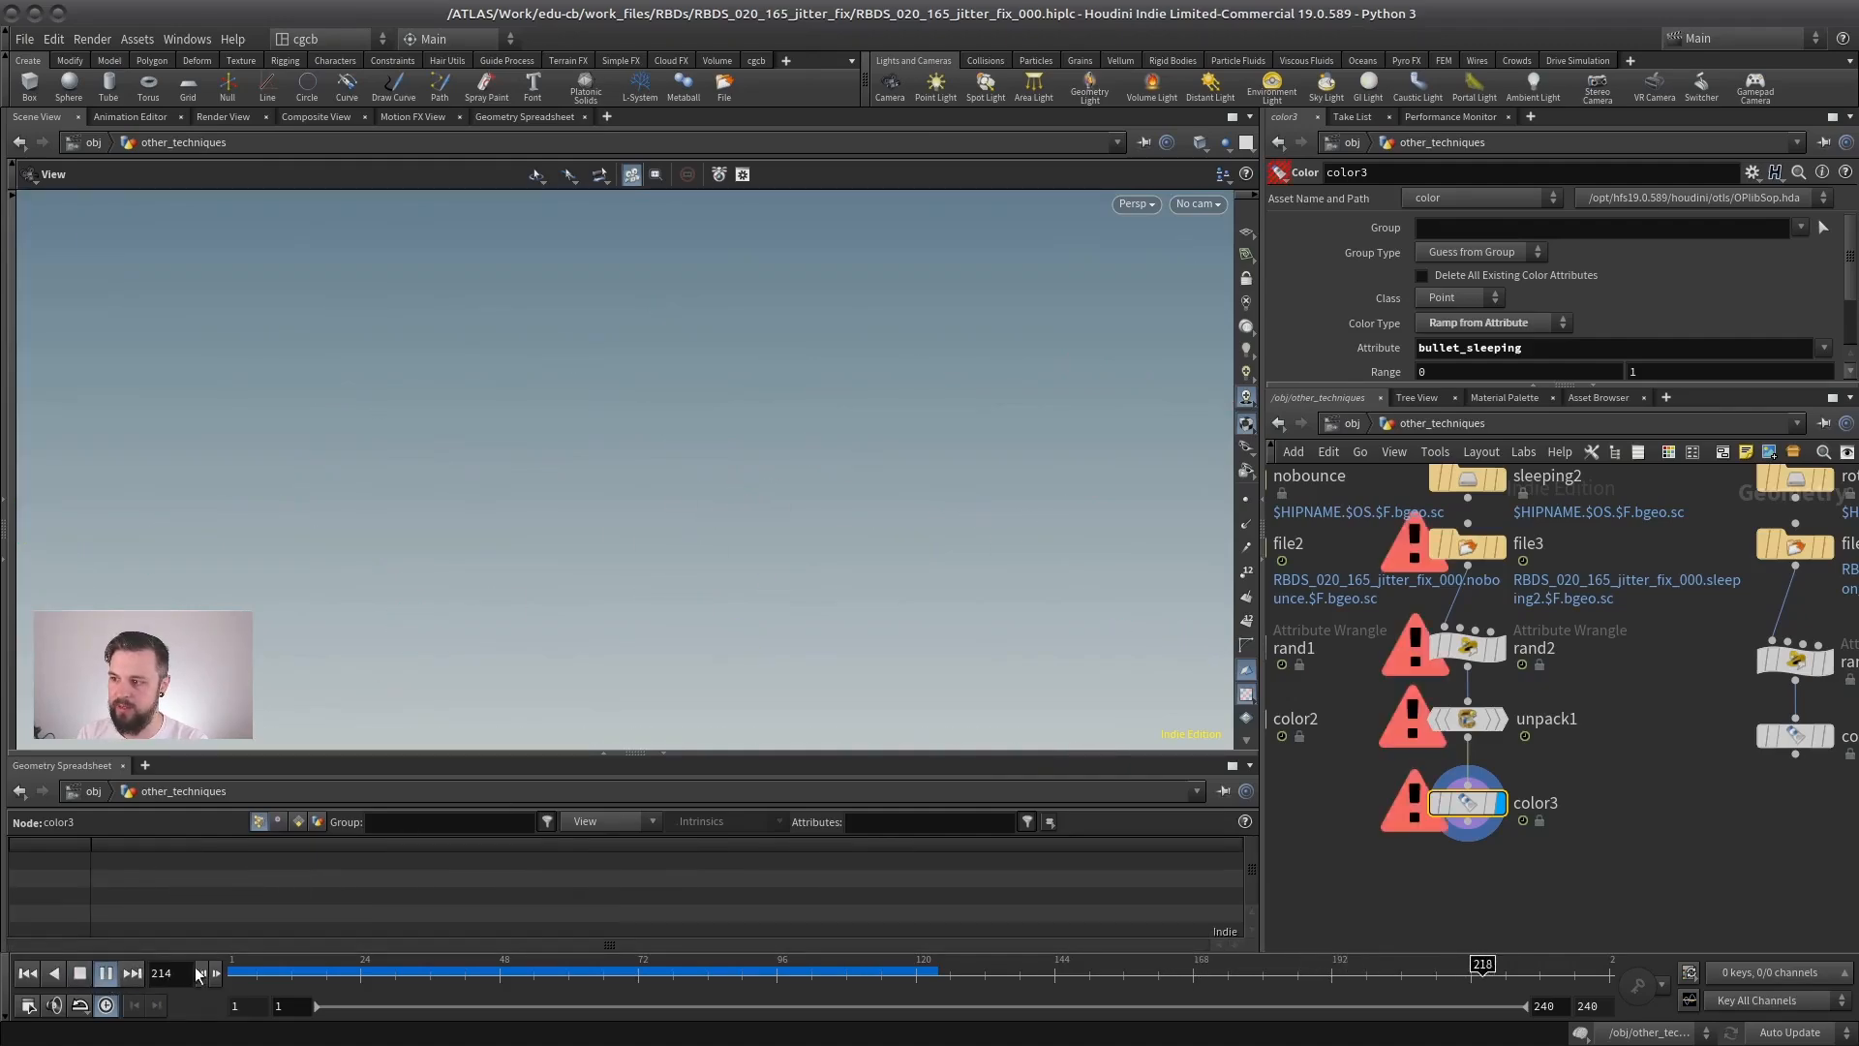
{"action": "left_click", "coordinate": [79, 973]}
{"action": "left_click_drag", "start_coordinate": [659, 965], "coordinate": [893, 968]}
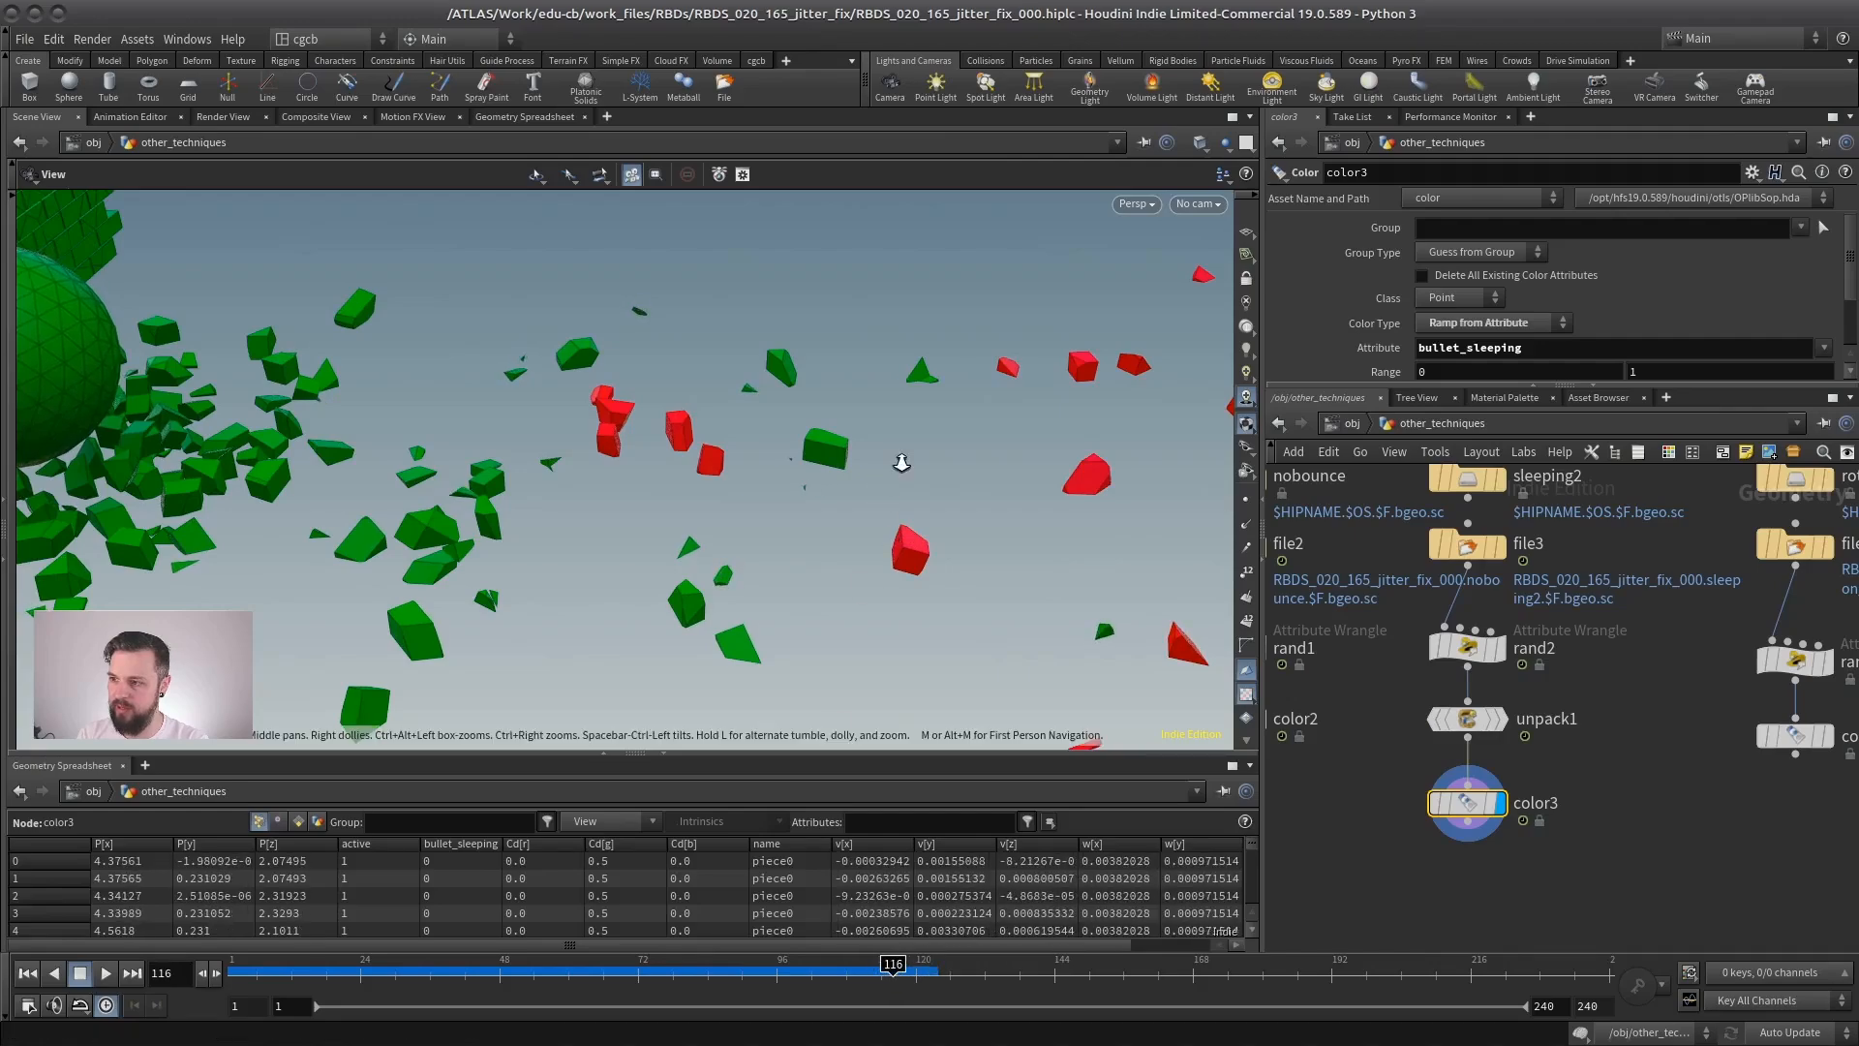
{"action": "scroll", "coordinate": [628, 552], "scroll_direction": "up", "scroll_amount": 5}
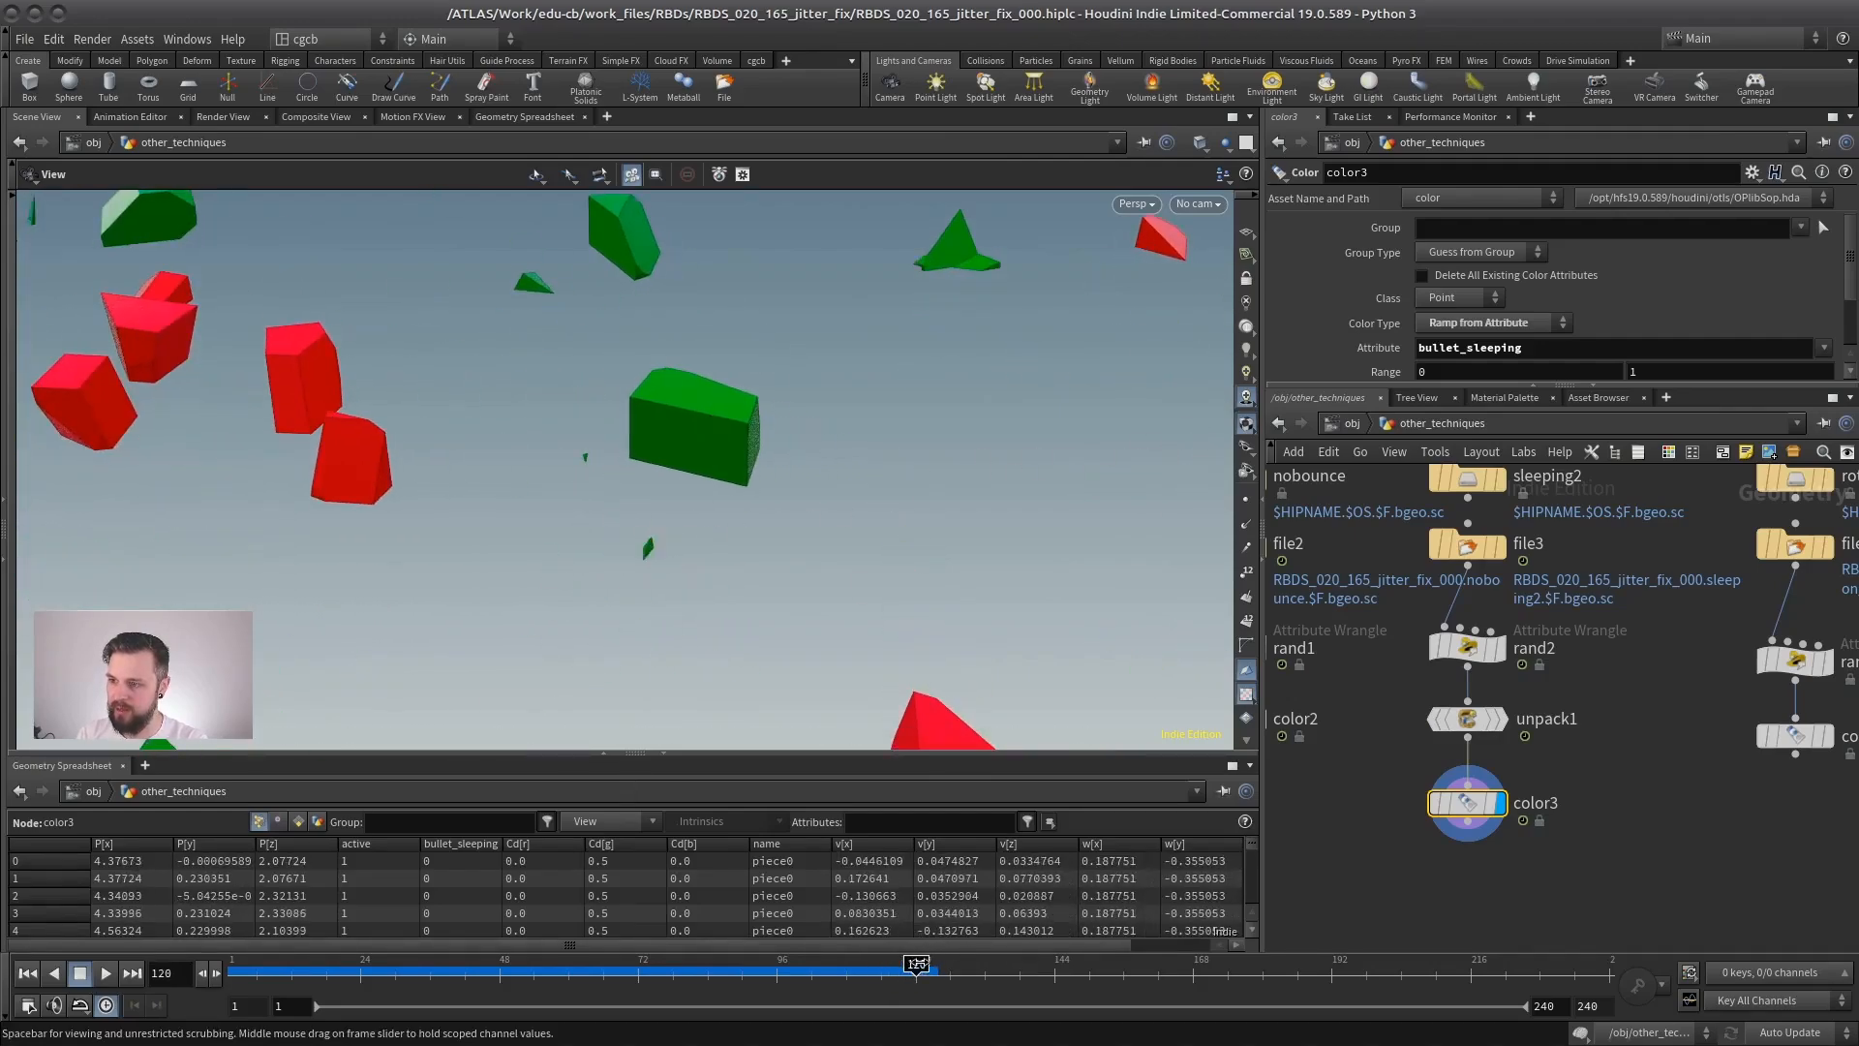
{"action": "mouse_move", "coordinate": [930, 966]}
{"action": "left_mouse_down"}
{"action": "mouse_move", "coordinate": [725, 970]}
{"action": "mouse_move", "coordinate": [921, 969]}
{"action": "left_mouse_up"}
{"action": "right_click_drag", "start_coordinate": [736, 562], "coordinate": [582, 445], "text": "alt"}
{"action": "left_click_drag", "start_coordinate": [581, 446], "coordinate": [519, 498], "text": "alt"}
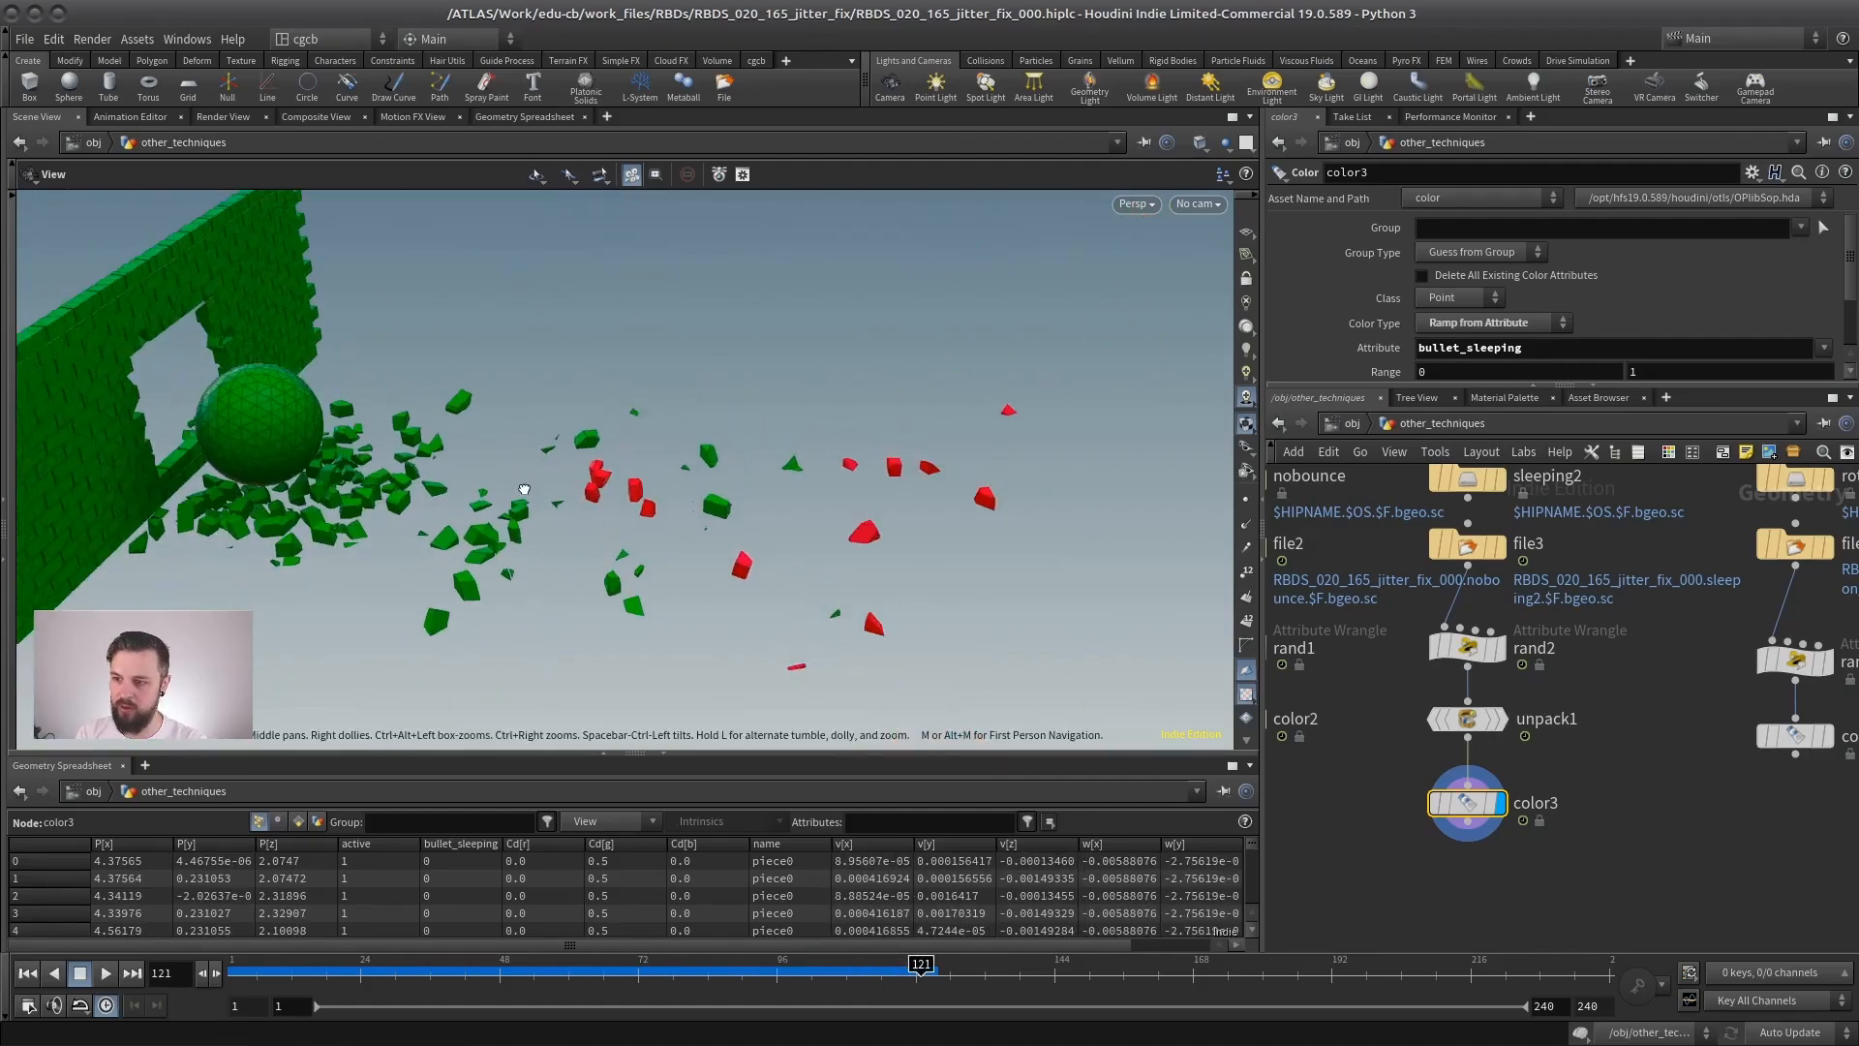
{"action": "right_click_drag", "start_coordinate": [519, 497], "coordinate": [620, 465], "text": "alt"}
{"action": "left_click_drag", "start_coordinate": [670, 544], "coordinate": [485, 525], "text": "alt"}
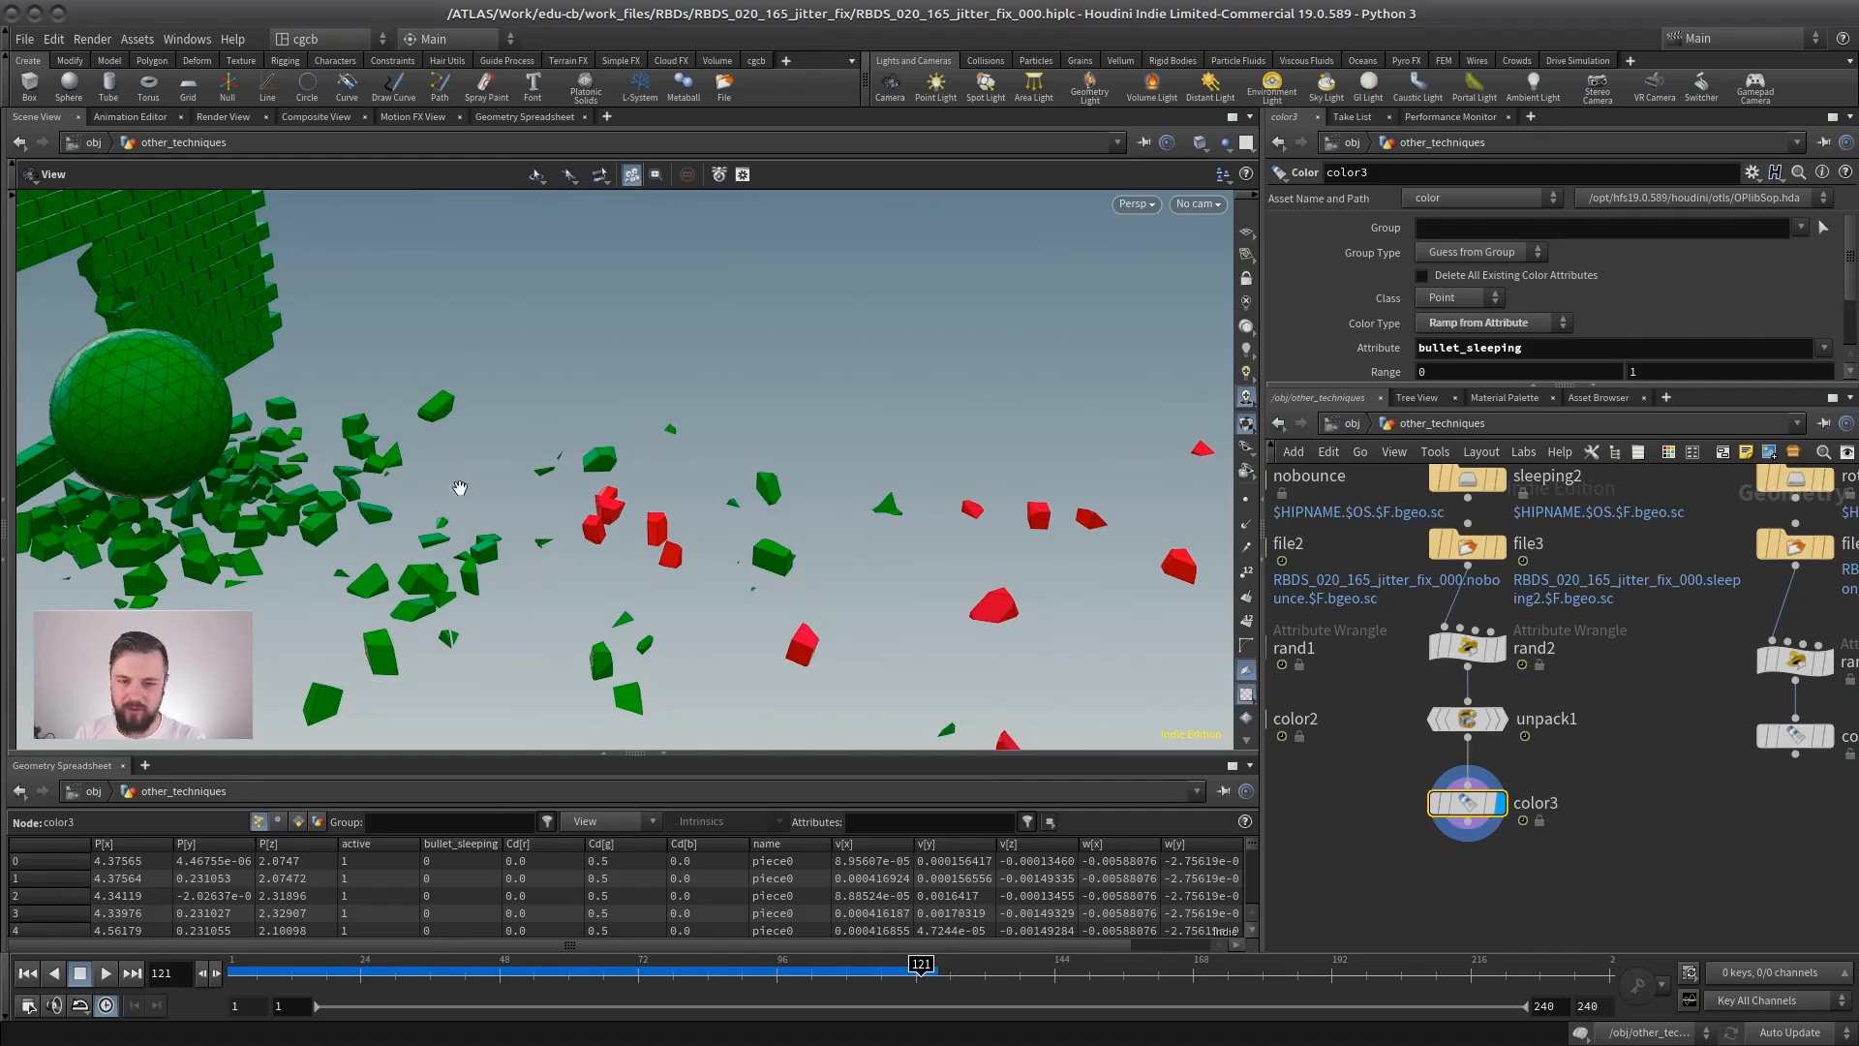
Display the rotation_stiffness solver and examine its Rotational Stiffness among the bullet object's physical settings.
{"action": "scroll", "coordinate": [1604, 581], "scroll_direction": "down", "scroll_amount": 3}
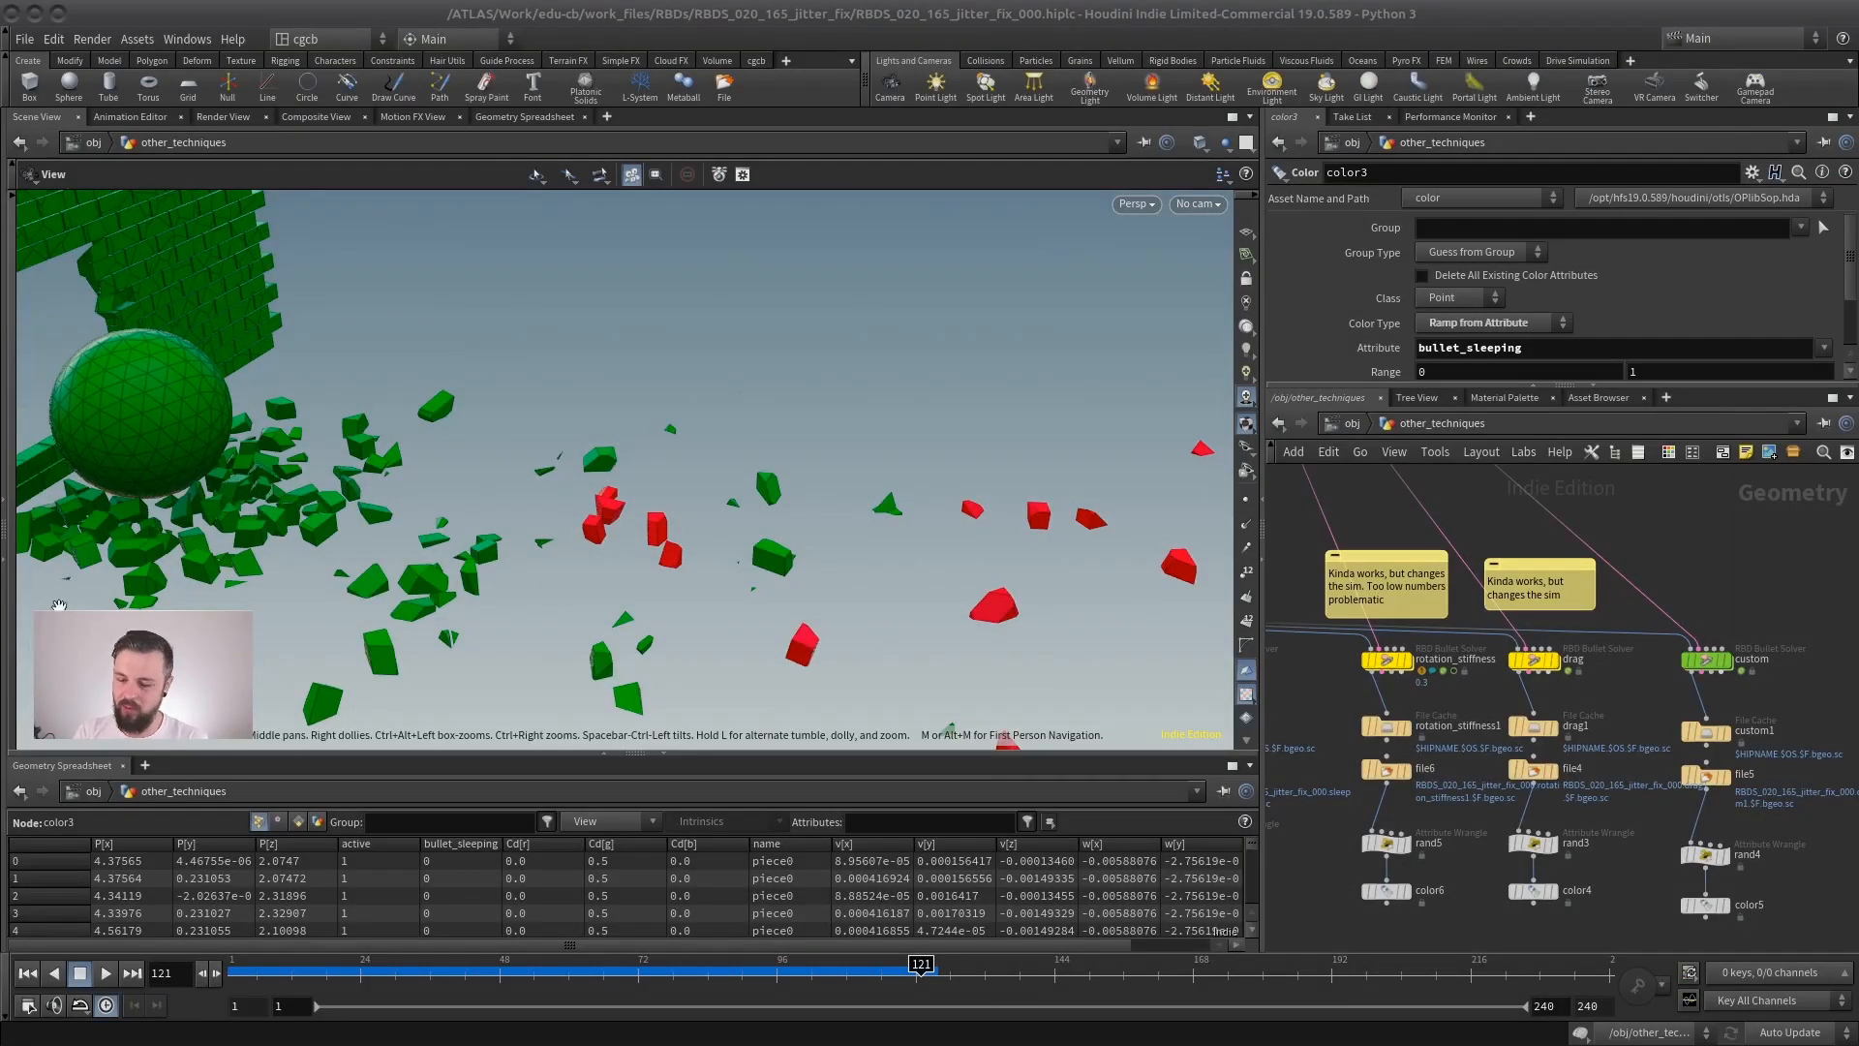
{"action": "scroll", "coordinate": [1453, 690], "scroll_direction": "down", "scroll_amount": 2}
{"action": "scroll", "coordinate": [1423, 690], "scroll_direction": "up", "scroll_amount": 3}
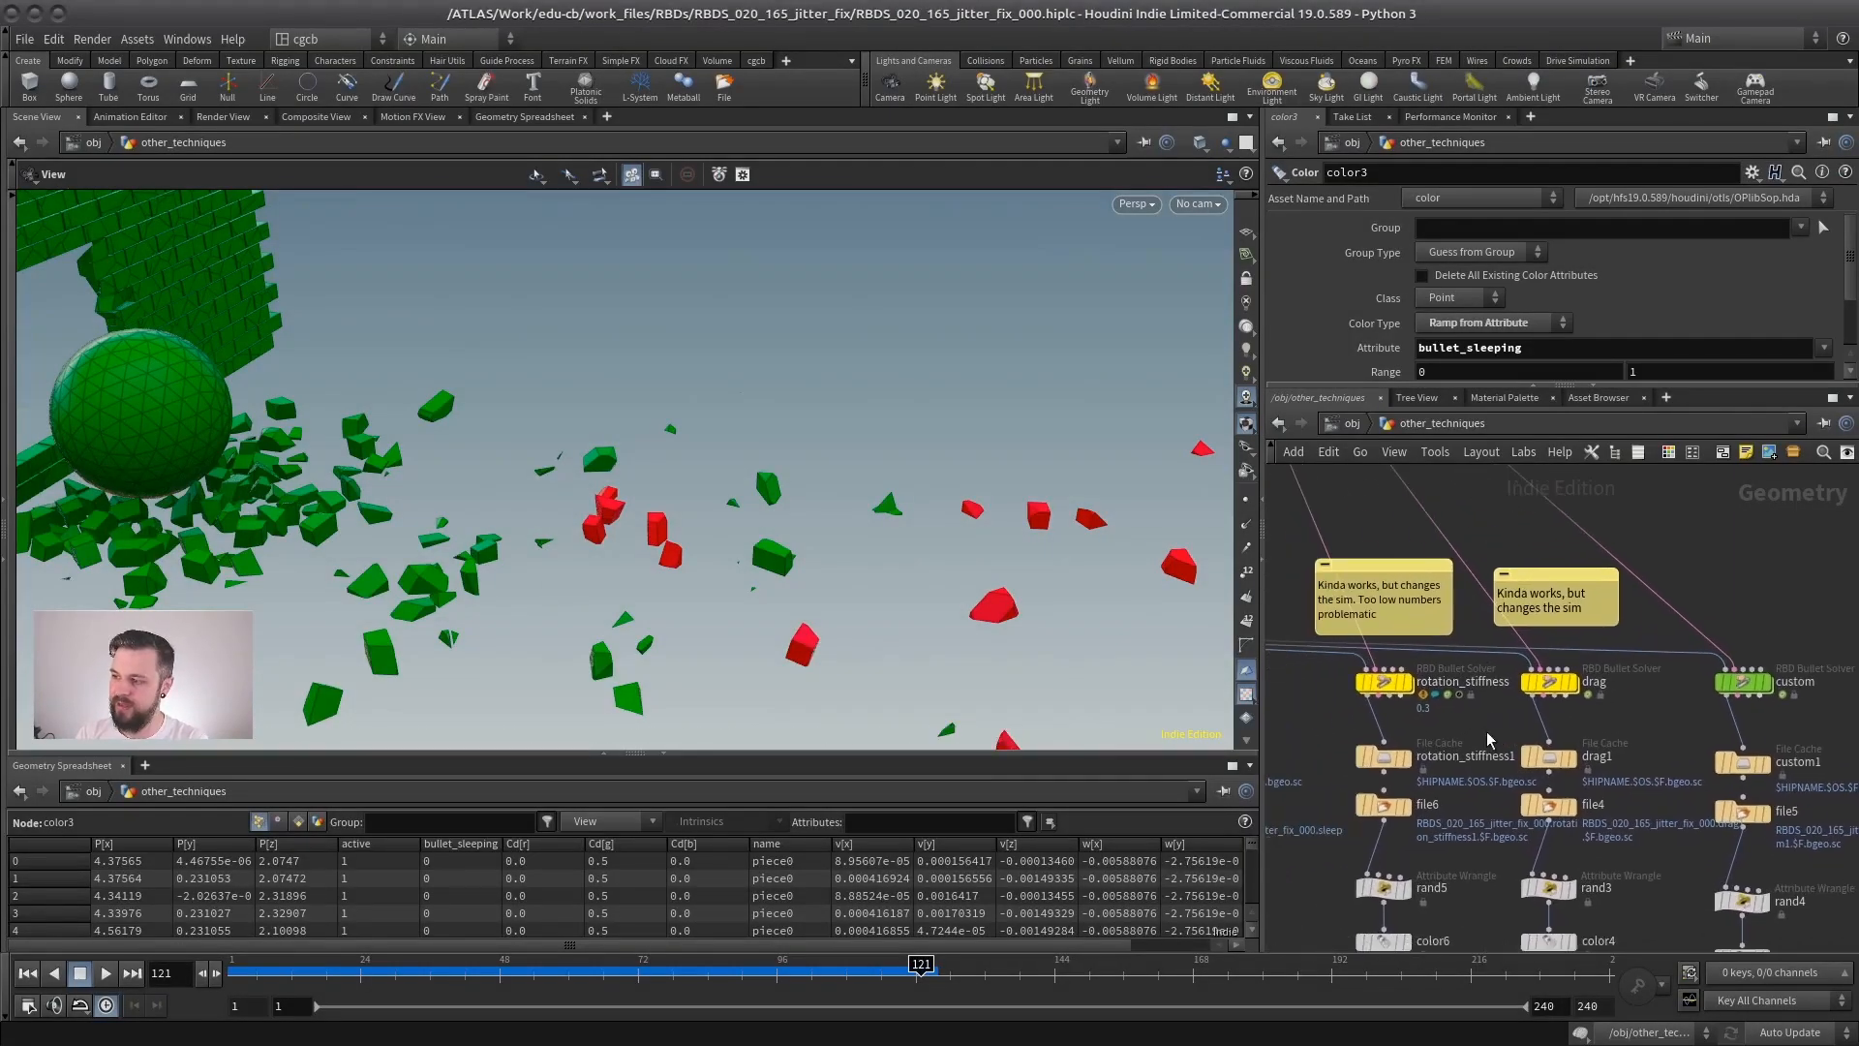
{"action": "left_click", "coordinate": [1407, 689]}
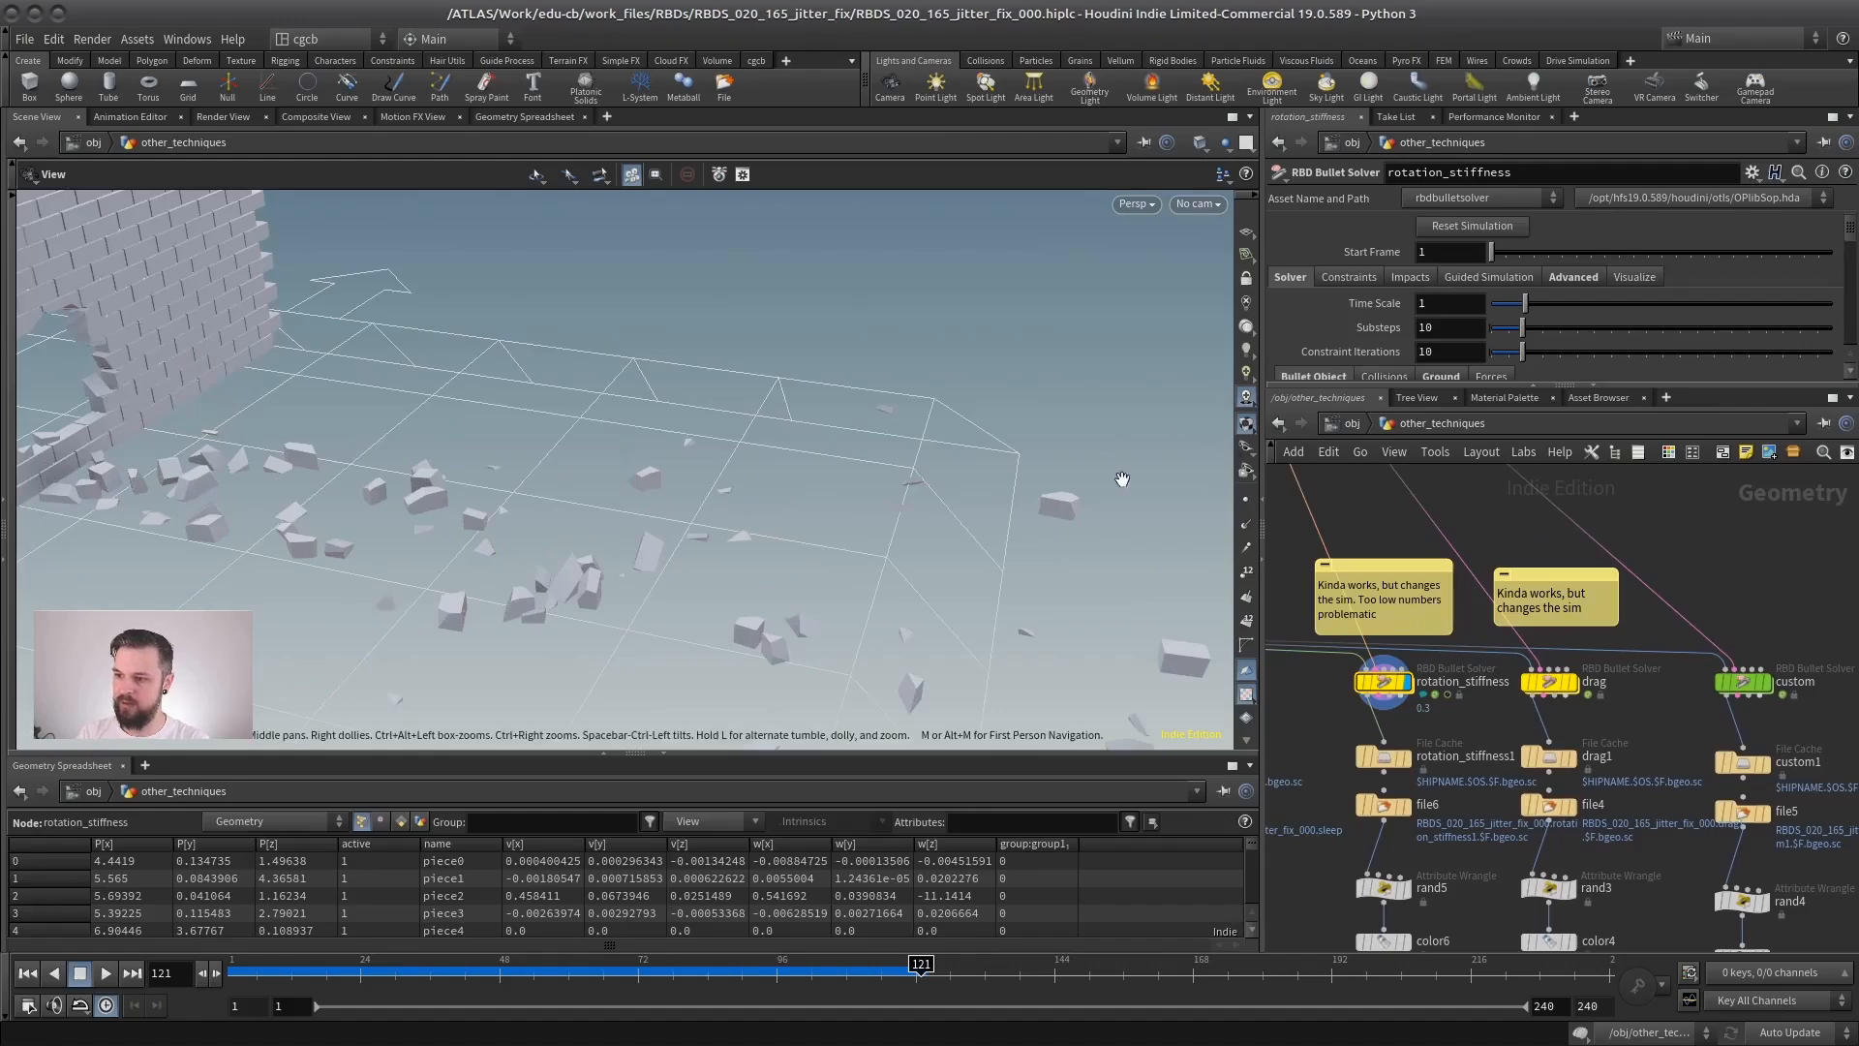
{"action": "left_click_drag", "start_coordinate": [1441, 387], "coordinate": [1356, 693]}
{"action": "scroll", "coordinate": [1852, 329], "scroll_direction": "down", "scroll_amount": 5}
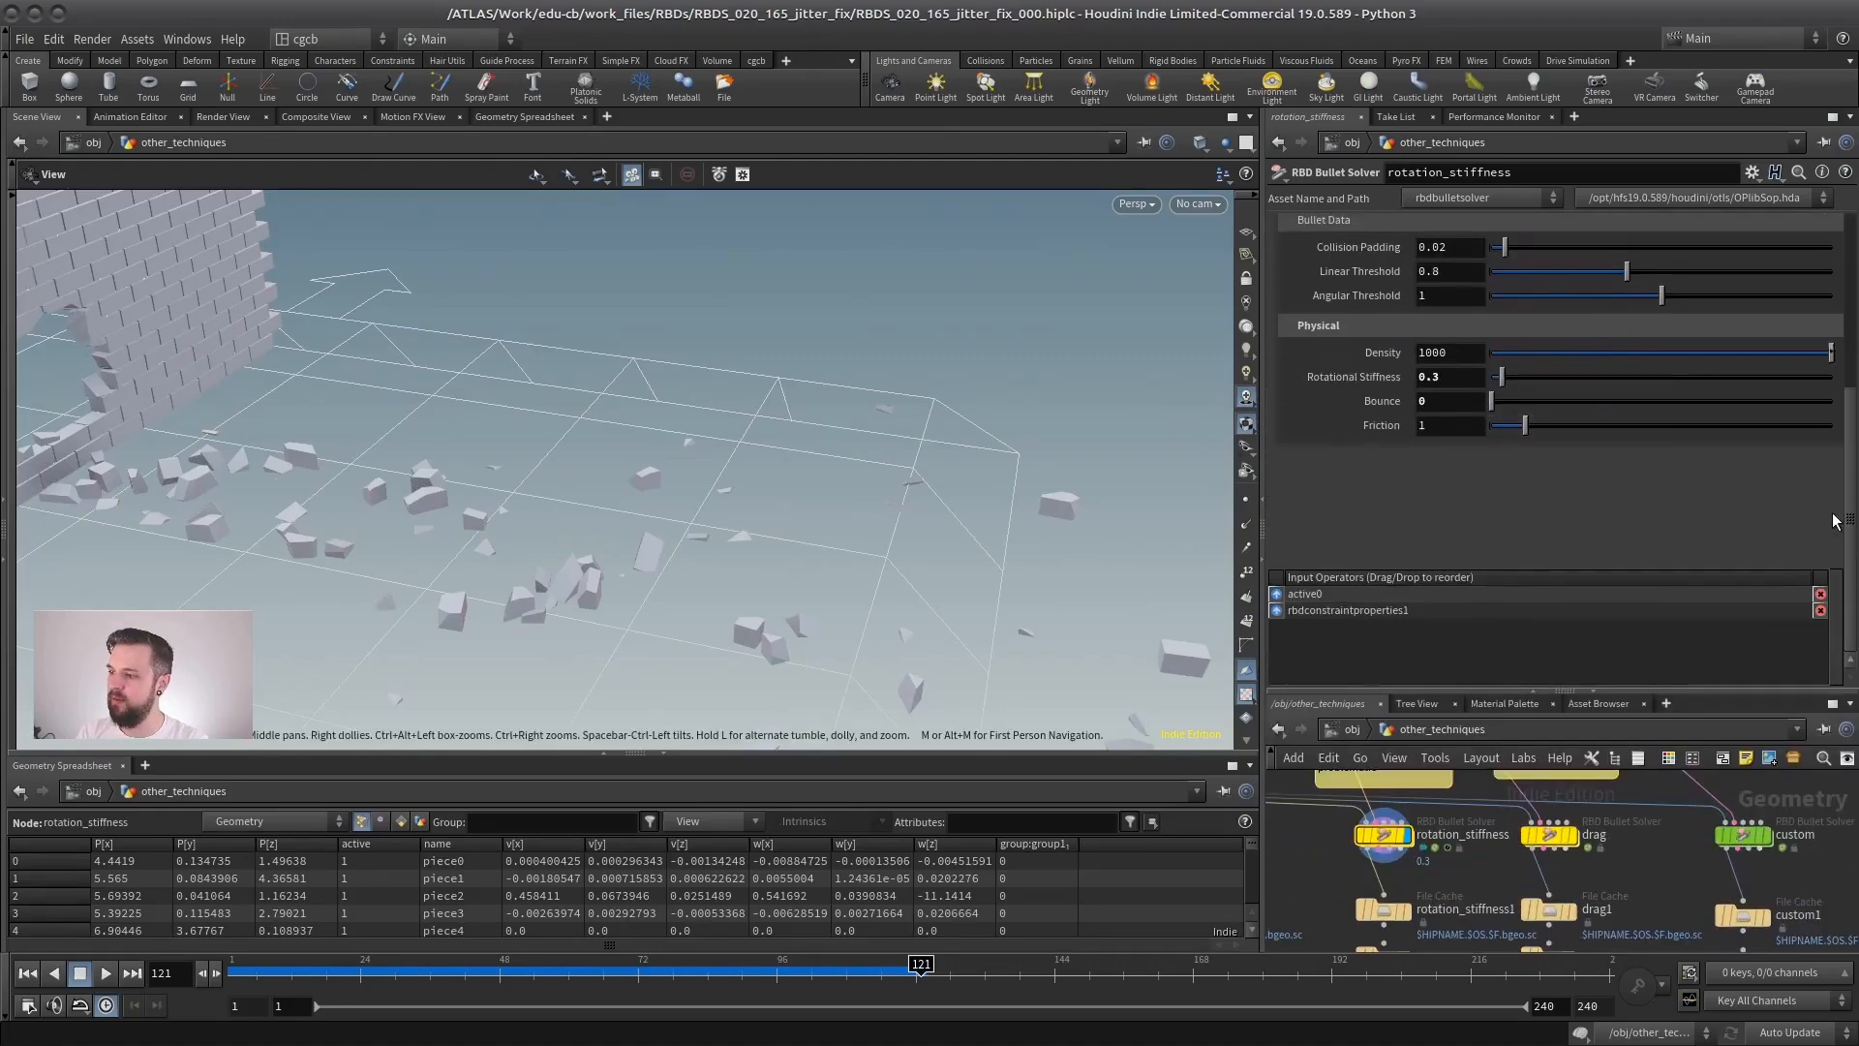
Set the rotation_stiffness solver's Rotational Stiffness to 1.
{"action": "double_click", "coordinate": [1470, 353]}
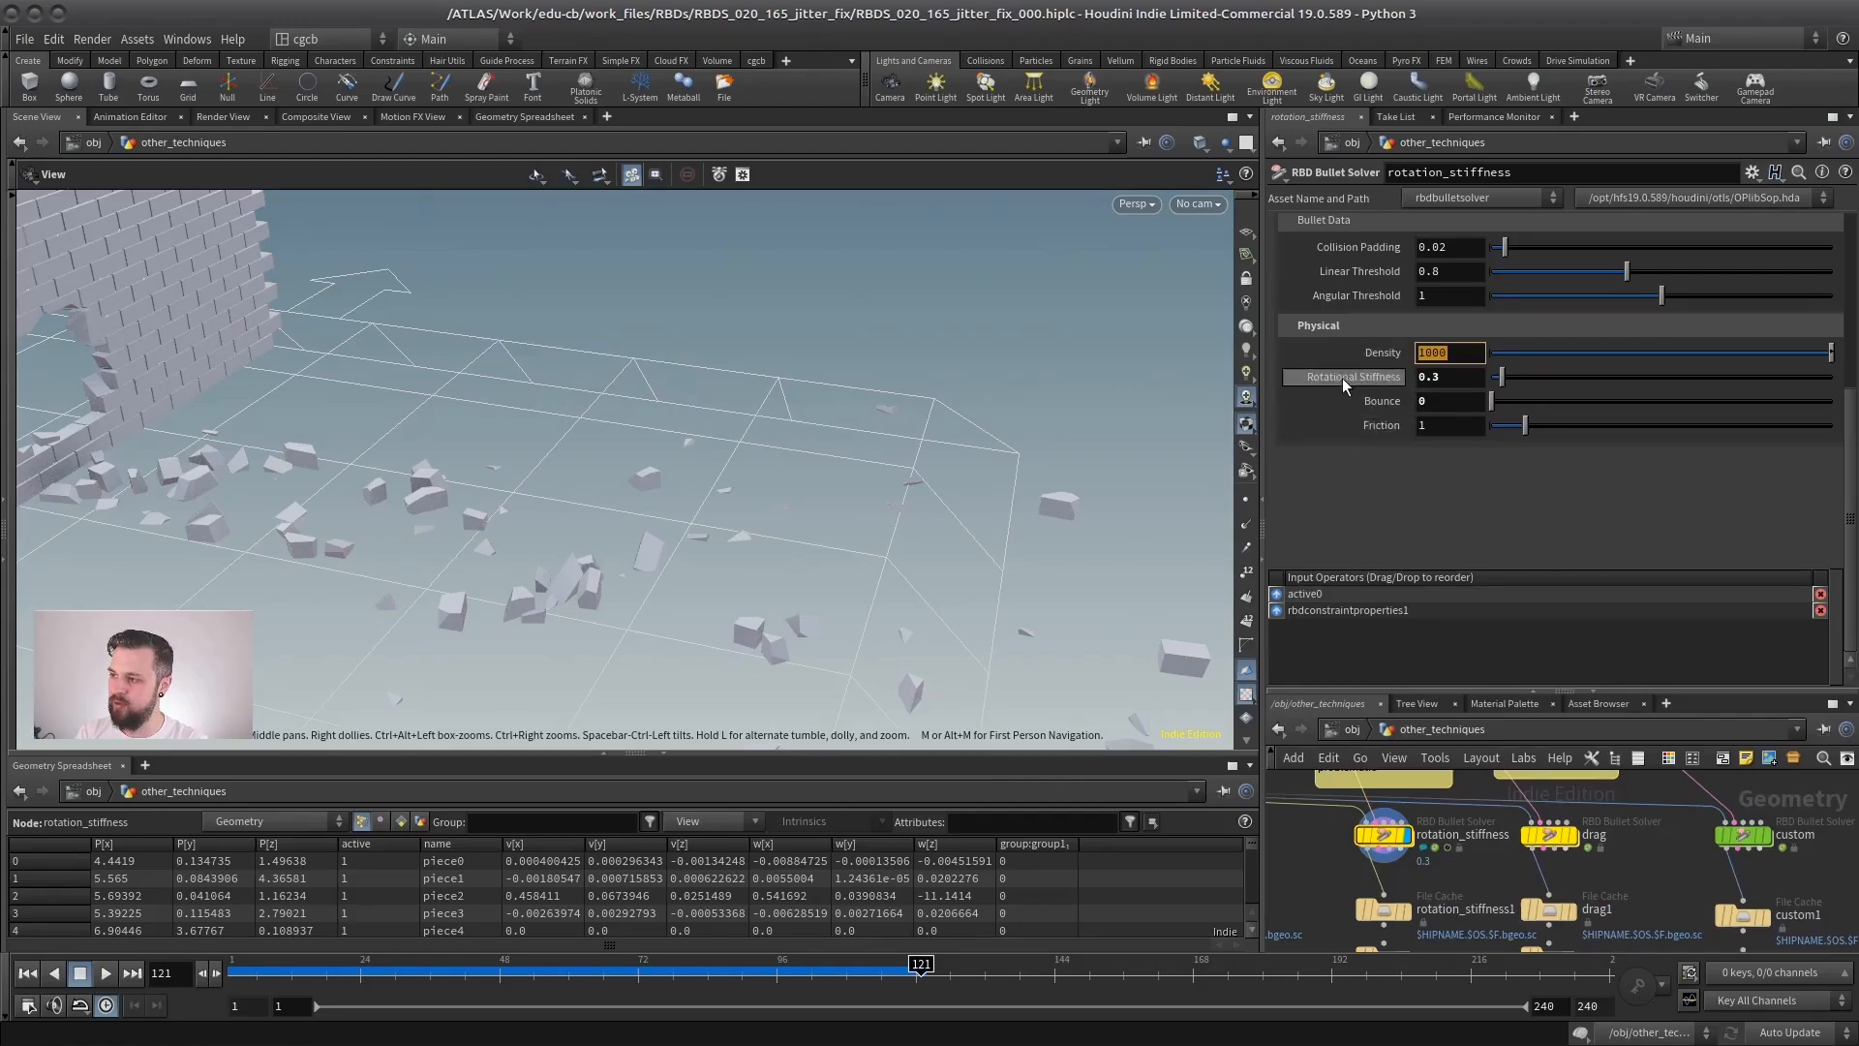
{"action": "key", "text": "Tab"}
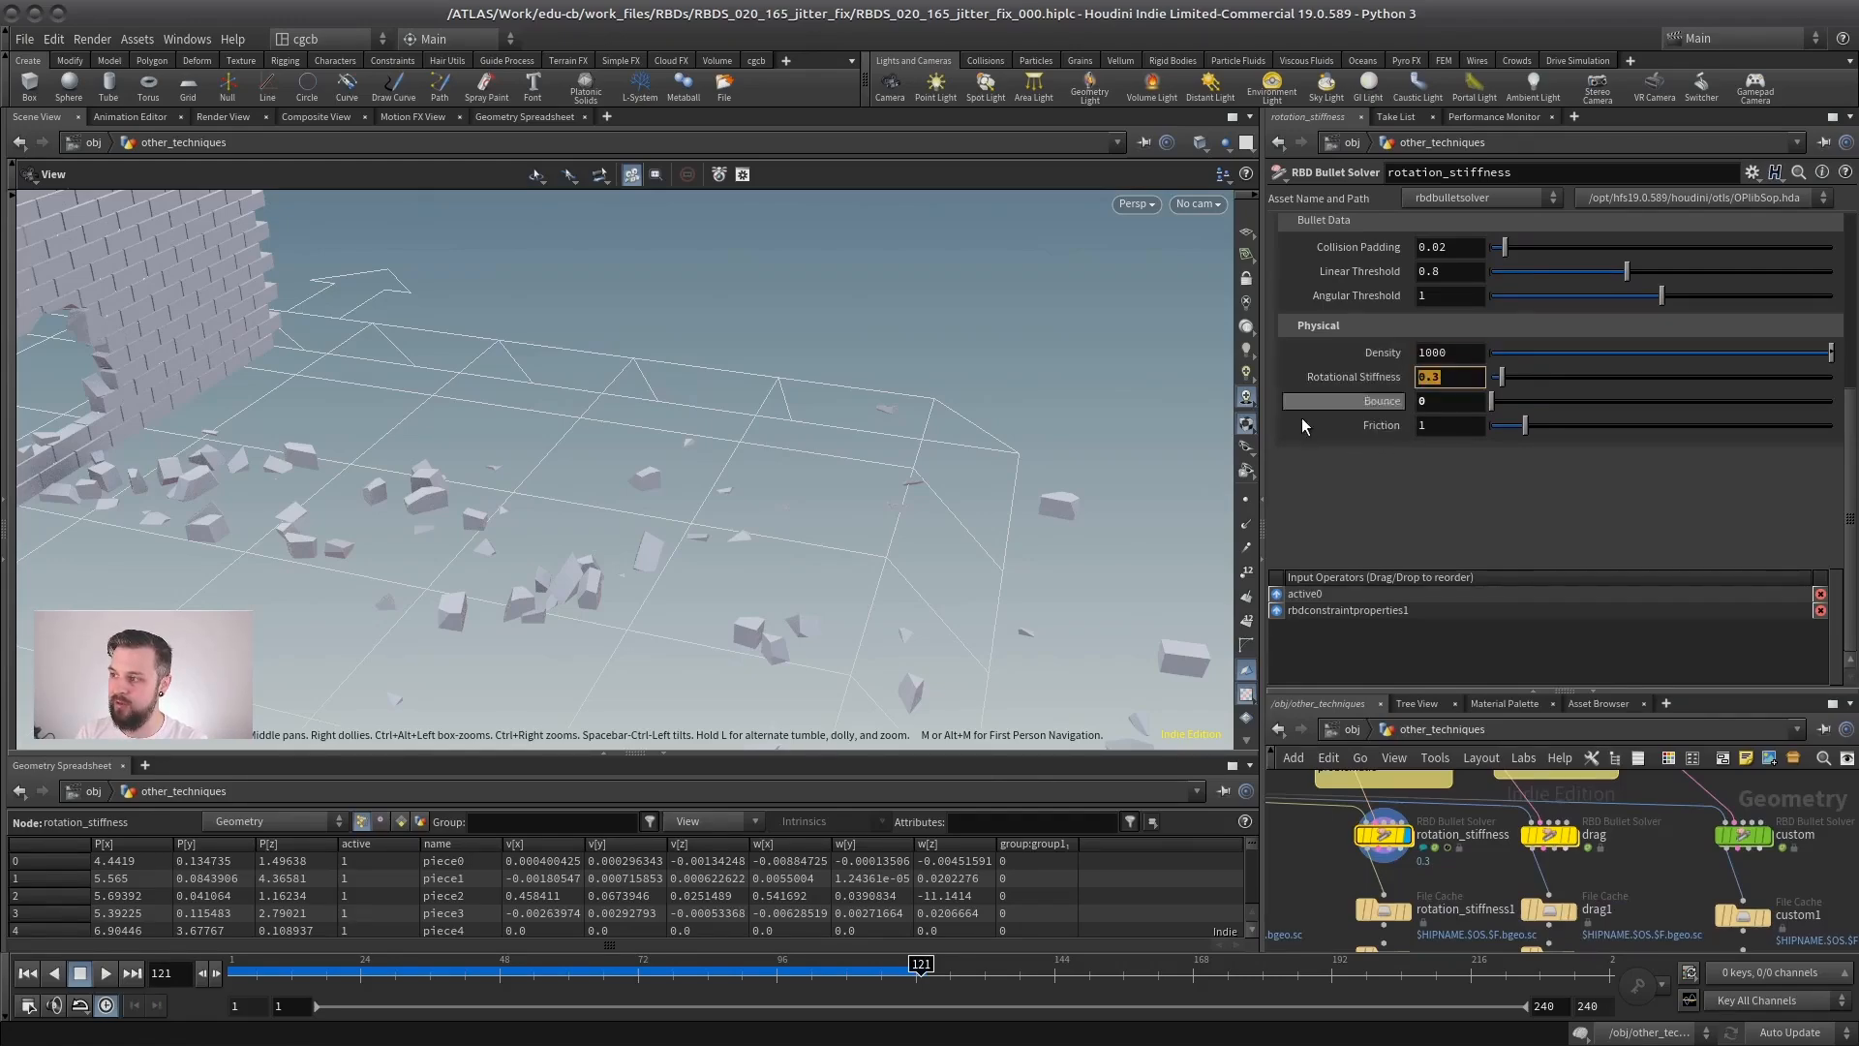
{"action": "type", "text": "1"}
{"action": "key", "text": "Tab"}
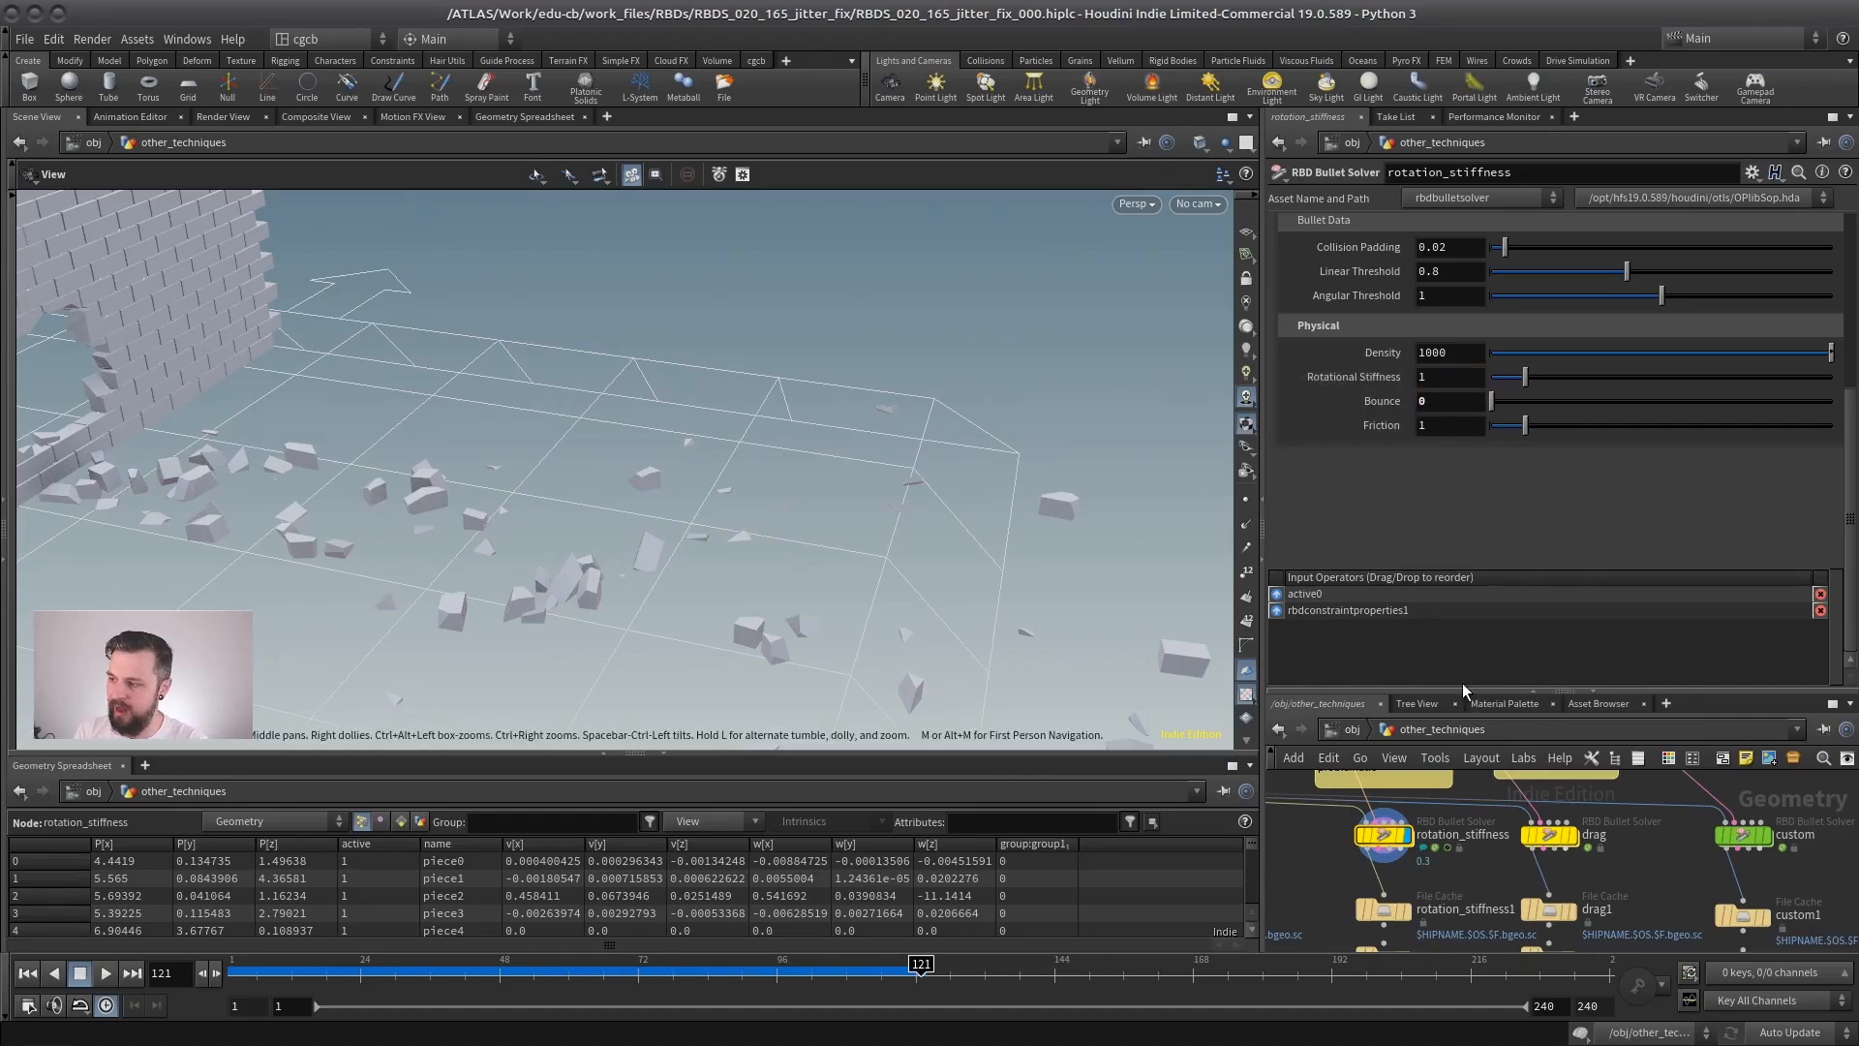
{"action": "key", "text": "shift+Tab"}
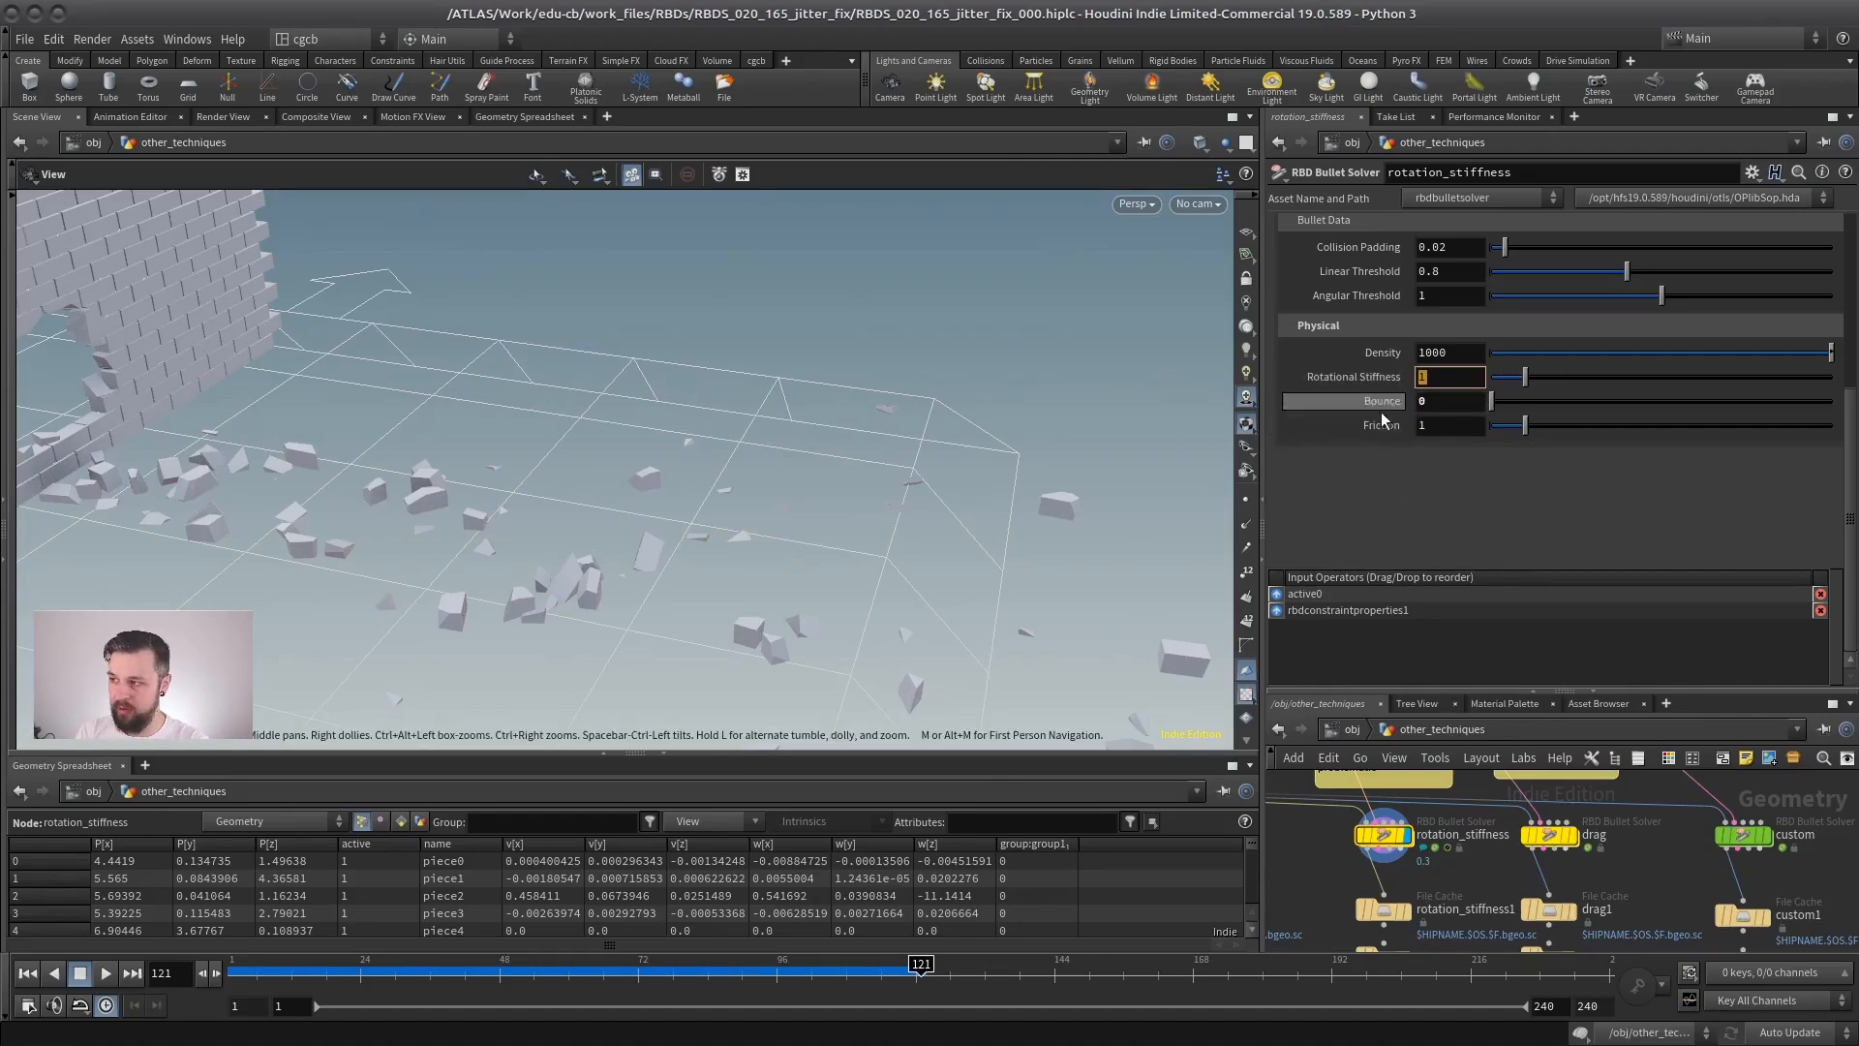
Add a Color node fed by the rotation_stiffness solver and make it the displayed node.
{"action": "left_click_drag", "start_coordinate": [1427, 692], "coordinate": [1383, 437]}
{"action": "middle_click_drag", "start_coordinate": [1345, 732], "coordinate": [1463, 715]}
{"action": "key", "text": "Tab"}
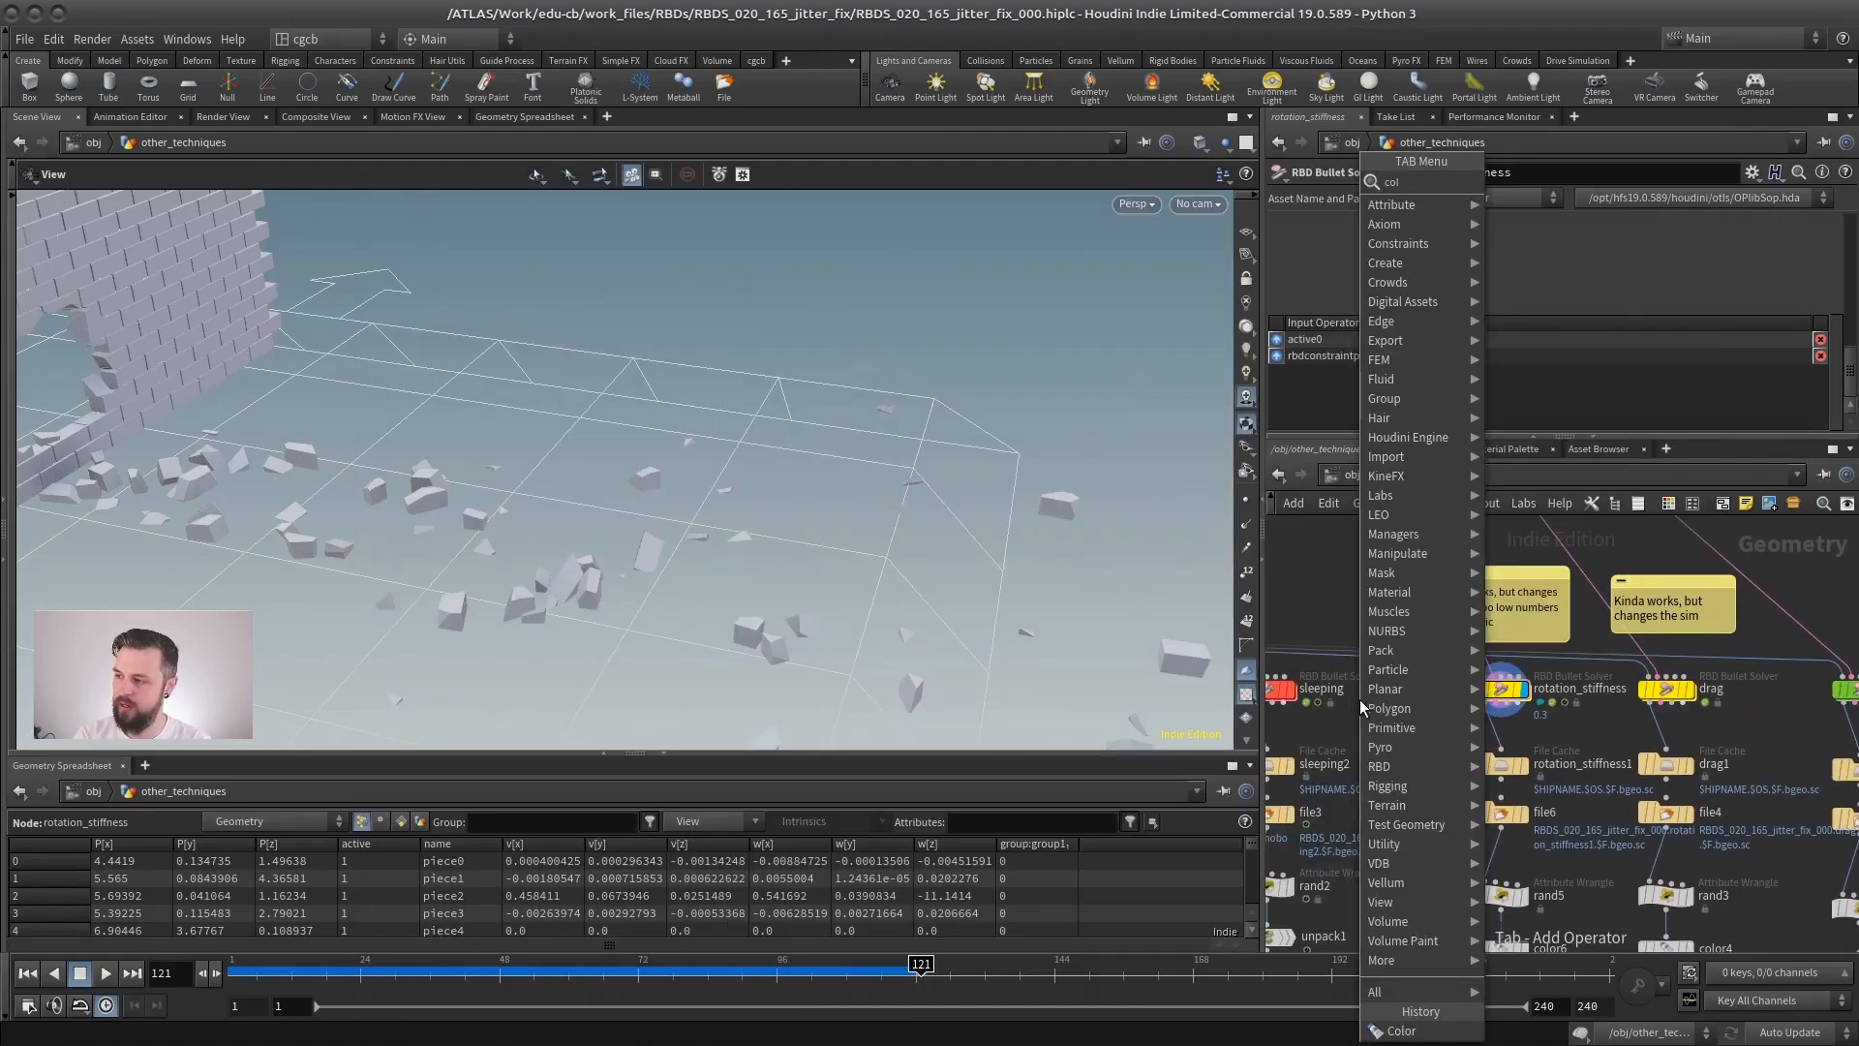
{"action": "left_click", "coordinate": [1360, 699]}
{"action": "left_click", "coordinate": [1456, 752]}
{"action": "left_click", "coordinate": [1429, 737]}
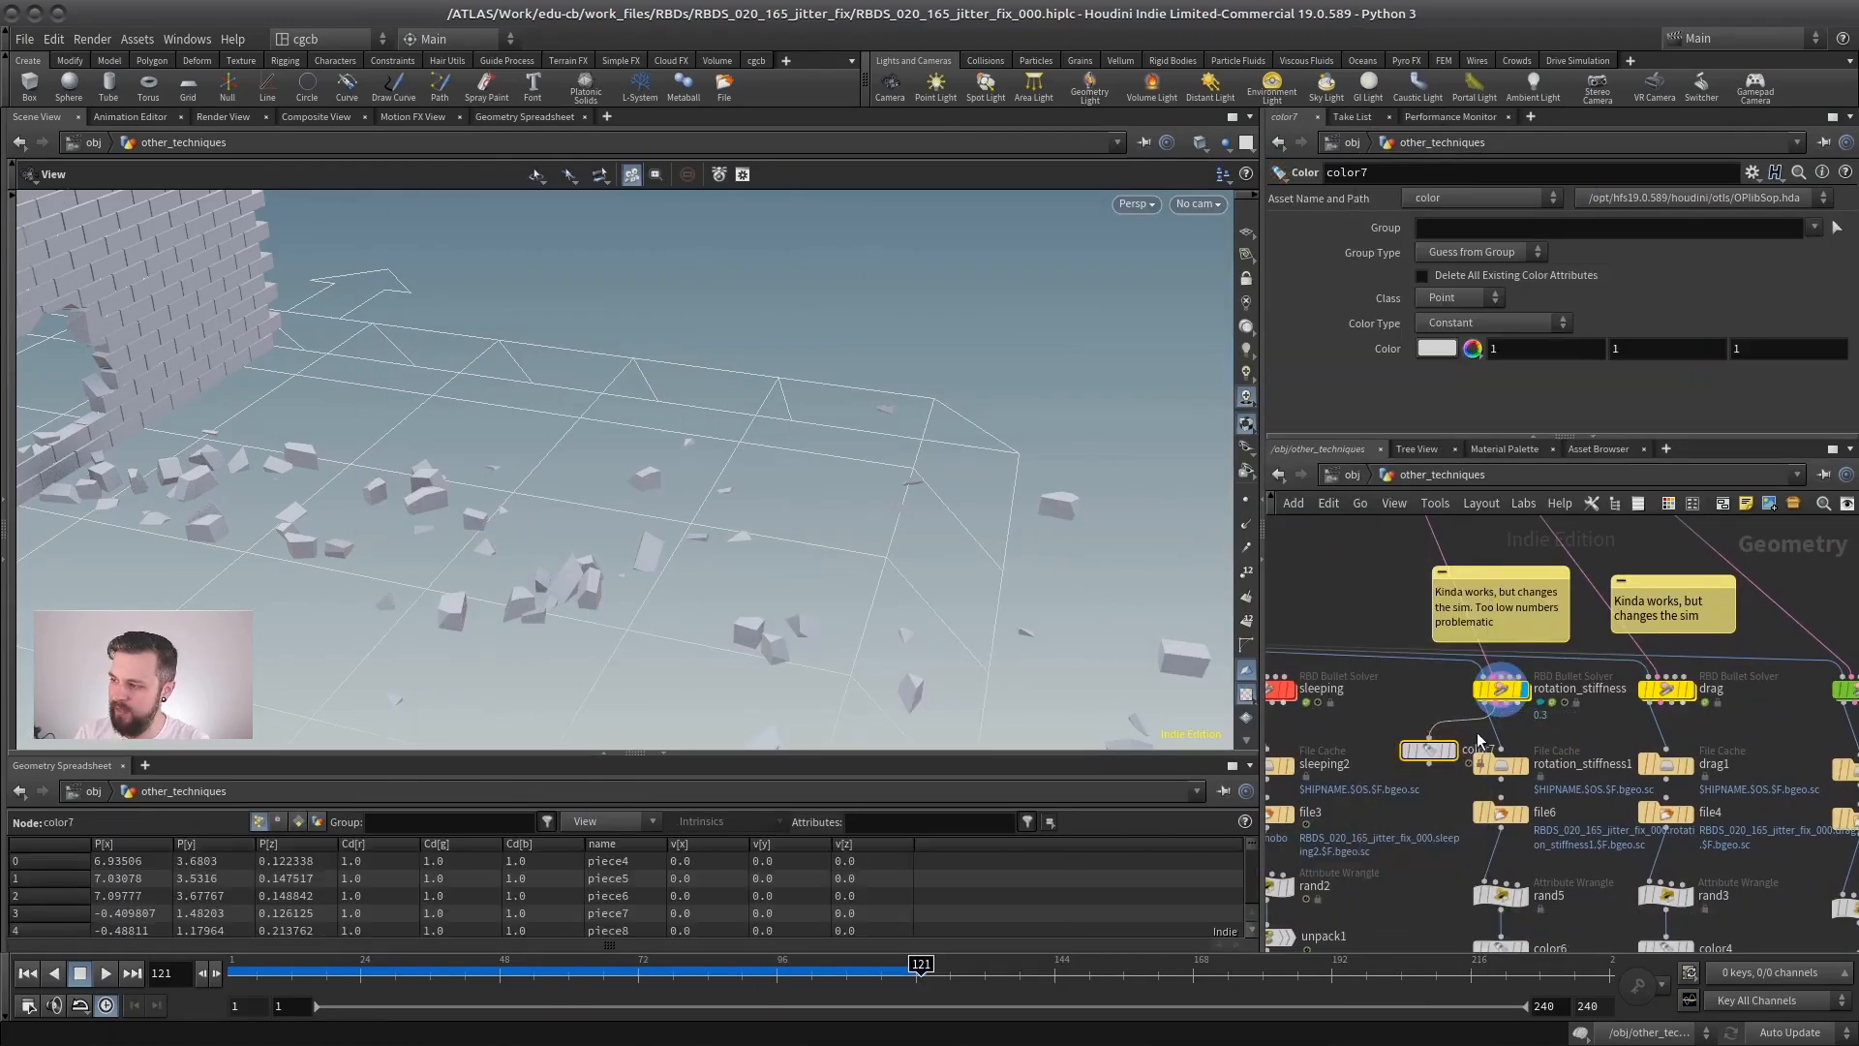
{"action": "left_click", "coordinate": [1468, 710]}
{"action": "left_click", "coordinate": [1447, 751]}
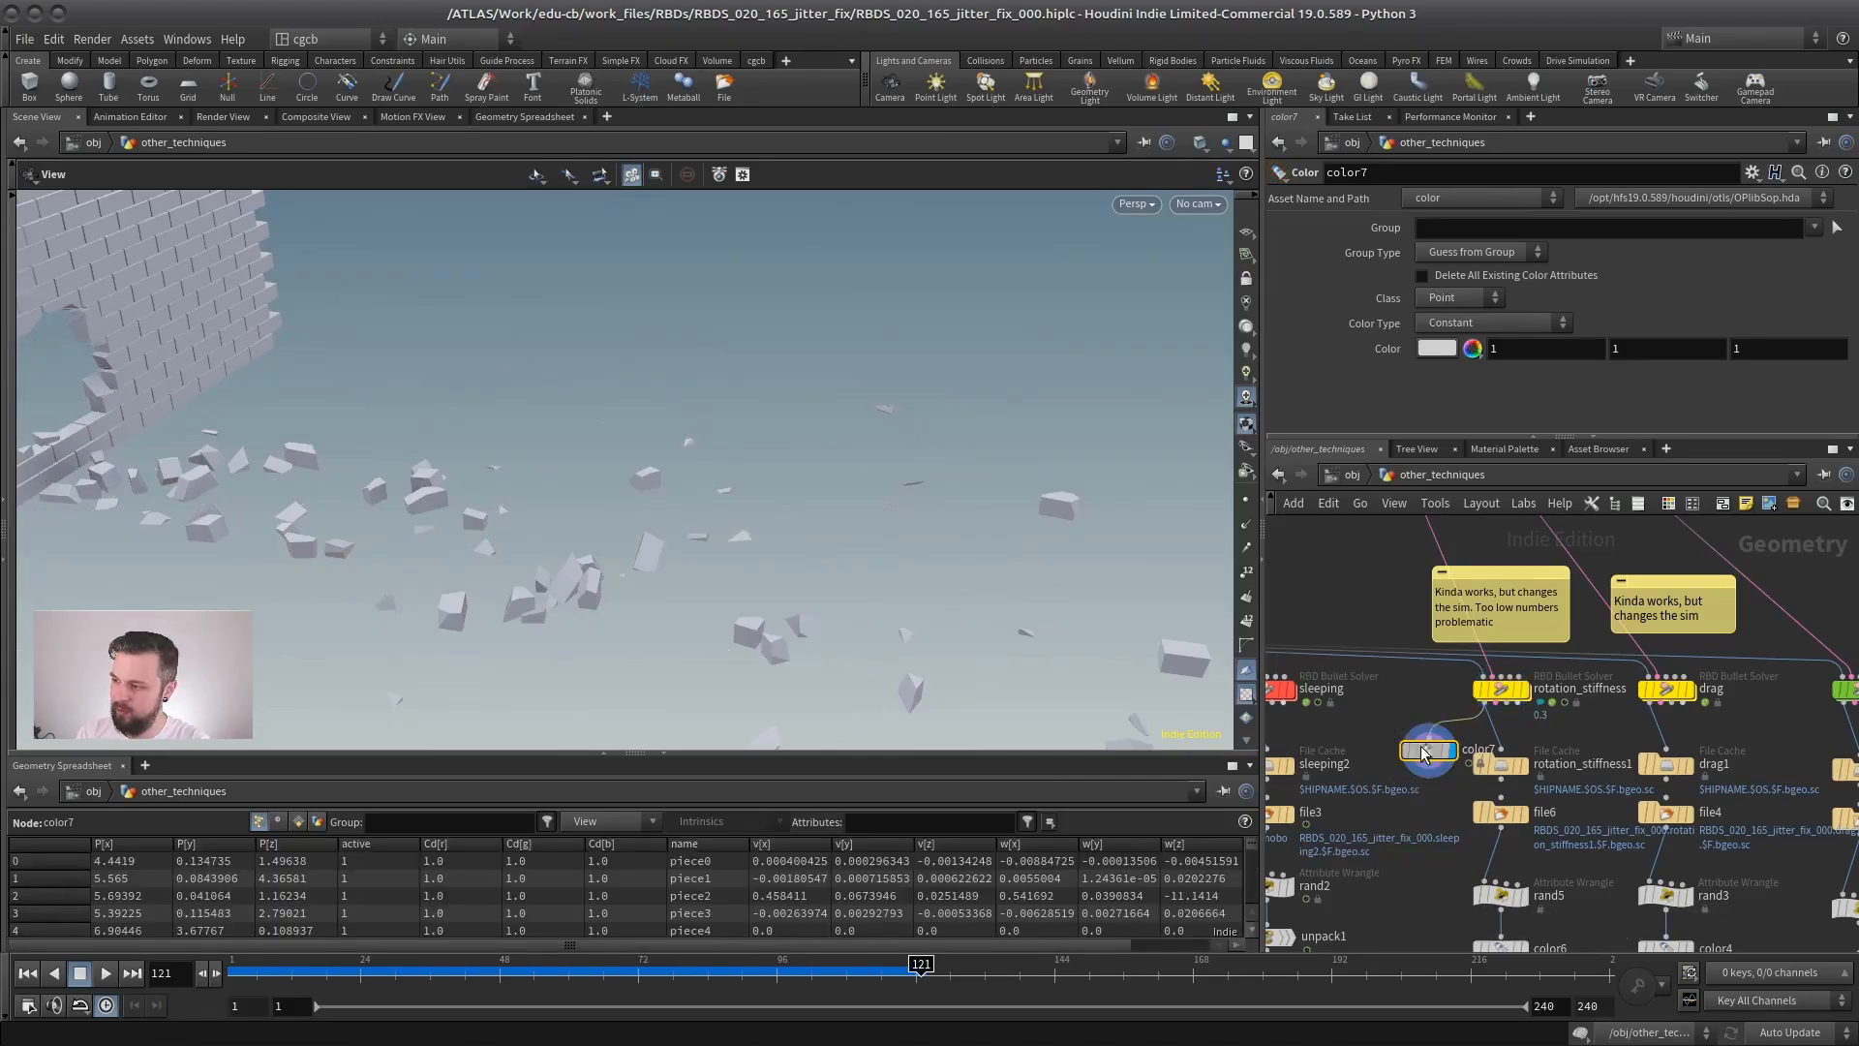
Set the new Color node's constant color to dark gray, 0.2 in all three channels.
{"action": "left_click", "coordinate": [1432, 346]}
{"action": "left_click", "coordinate": [1552, 281]}
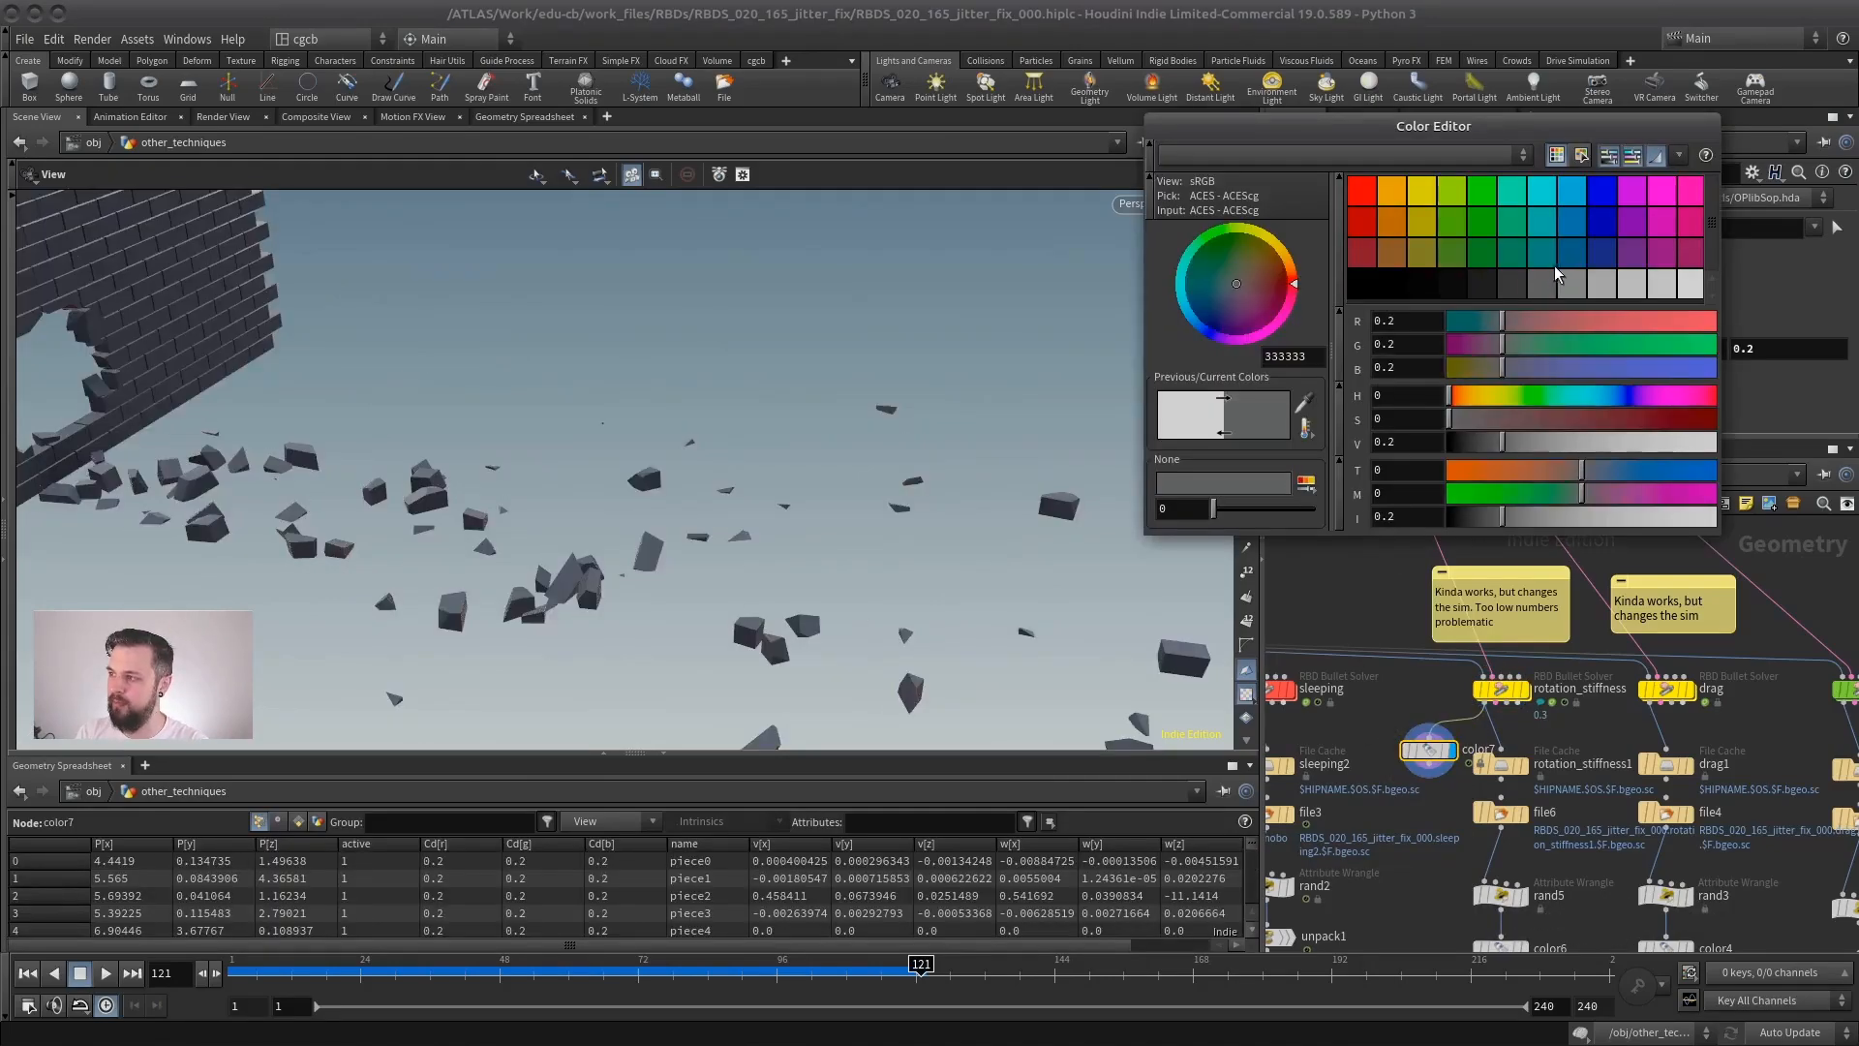
{"action": "left_click_drag", "start_coordinate": [523, 485], "coordinate": [591, 542]}
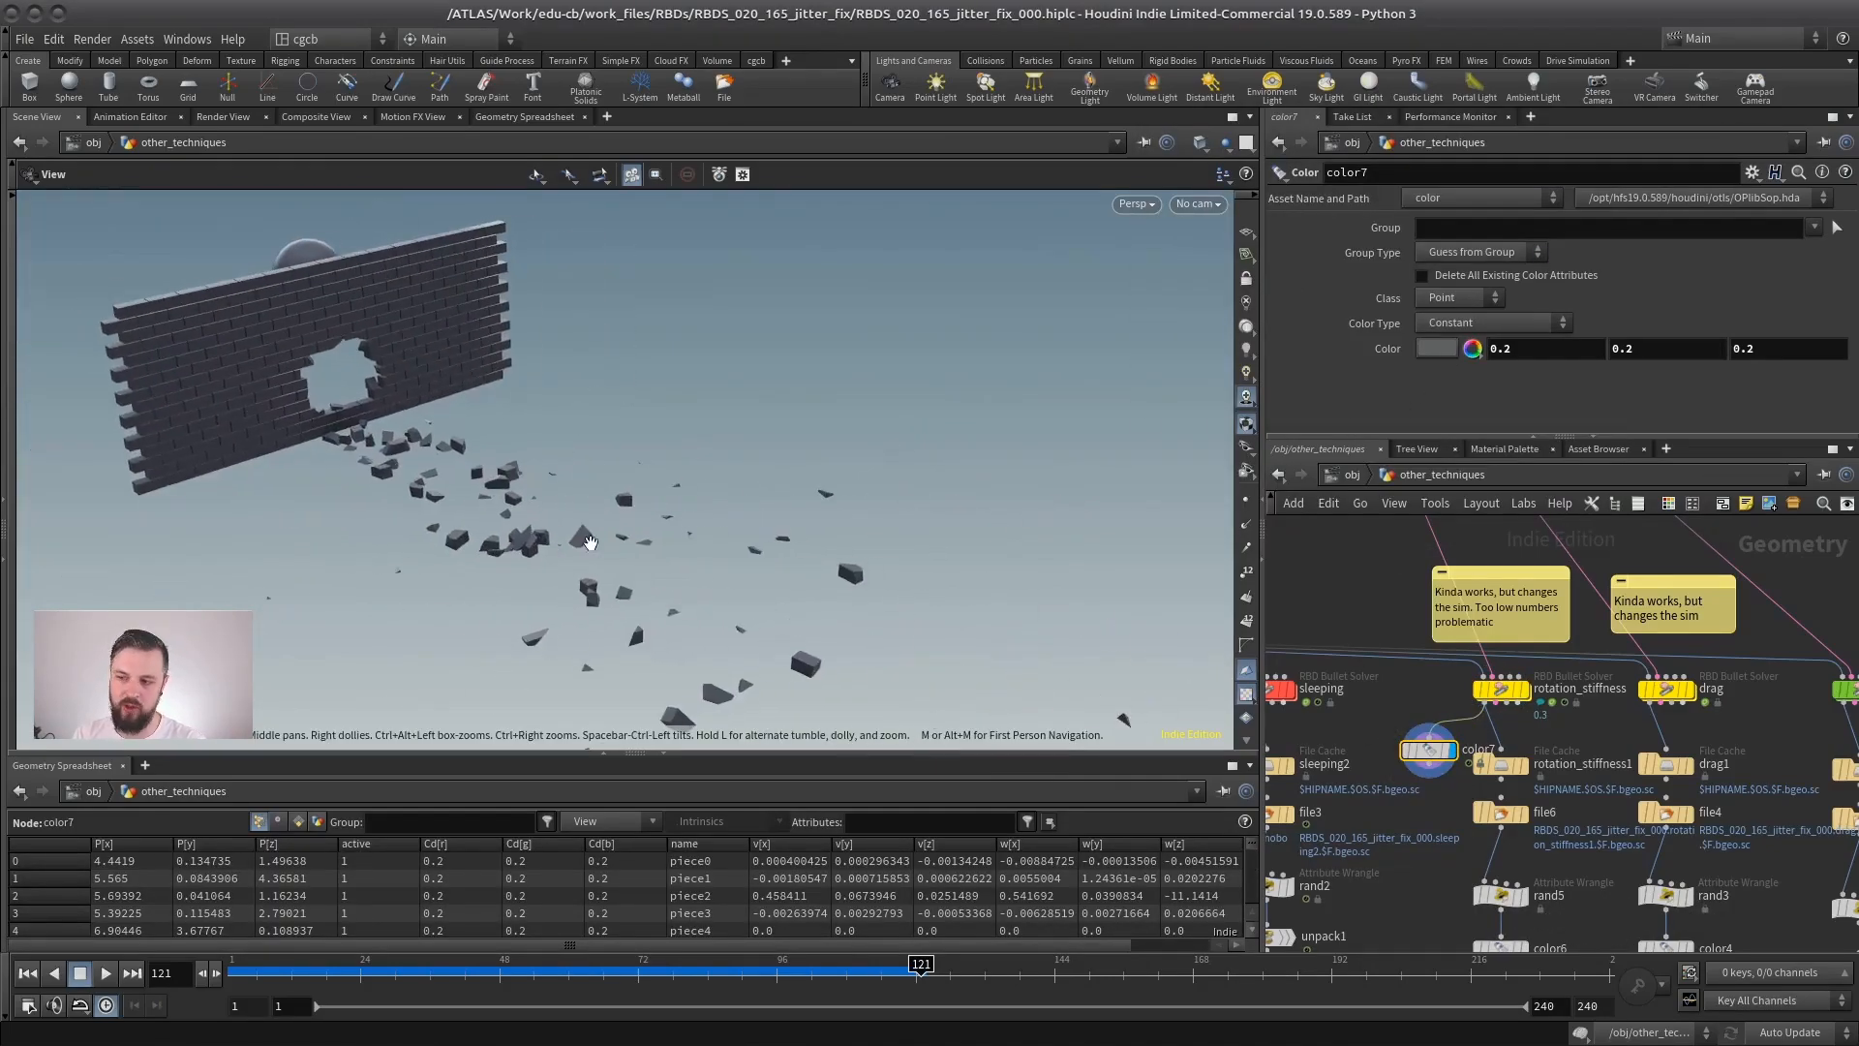
Select the rotation_stiffness solver and set its Rotational Stiffness to 0.3.
{"action": "left_click", "coordinate": [1501, 689]}
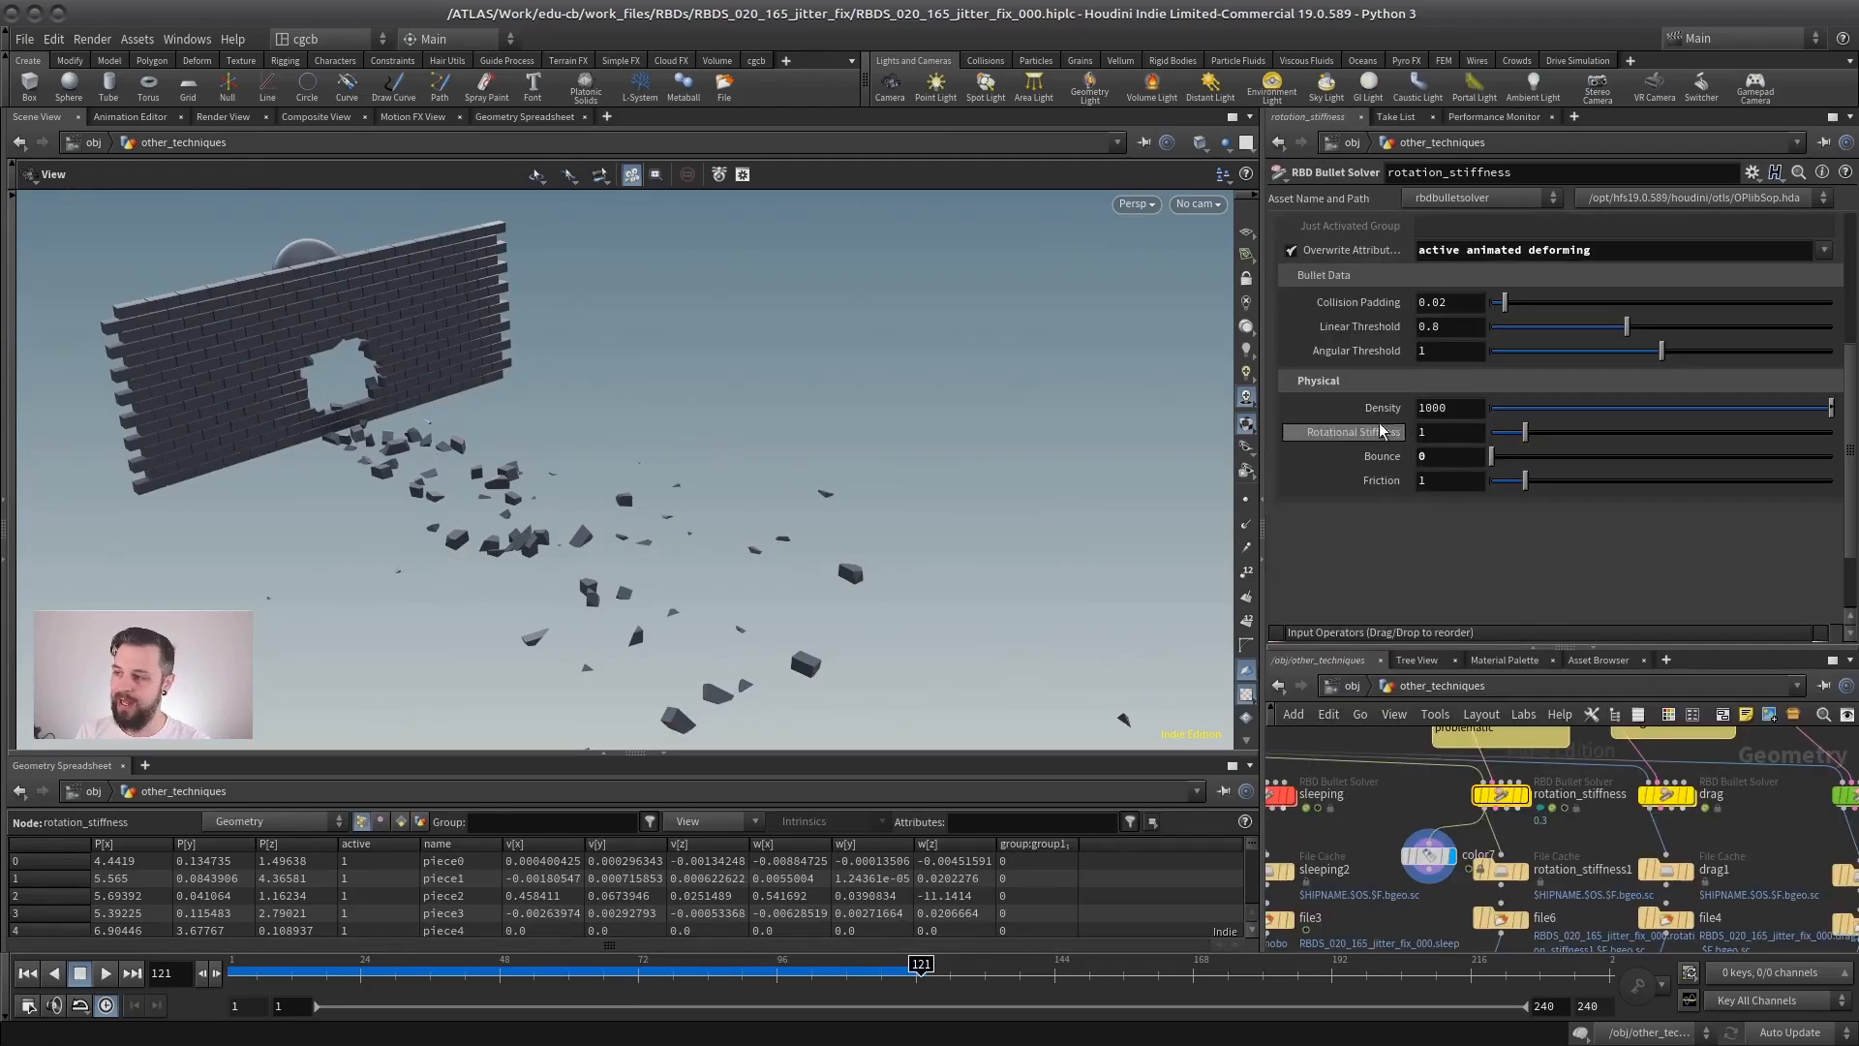
{"action": "left_click_drag", "start_coordinate": [1442, 433], "coordinate": [1304, 598]}
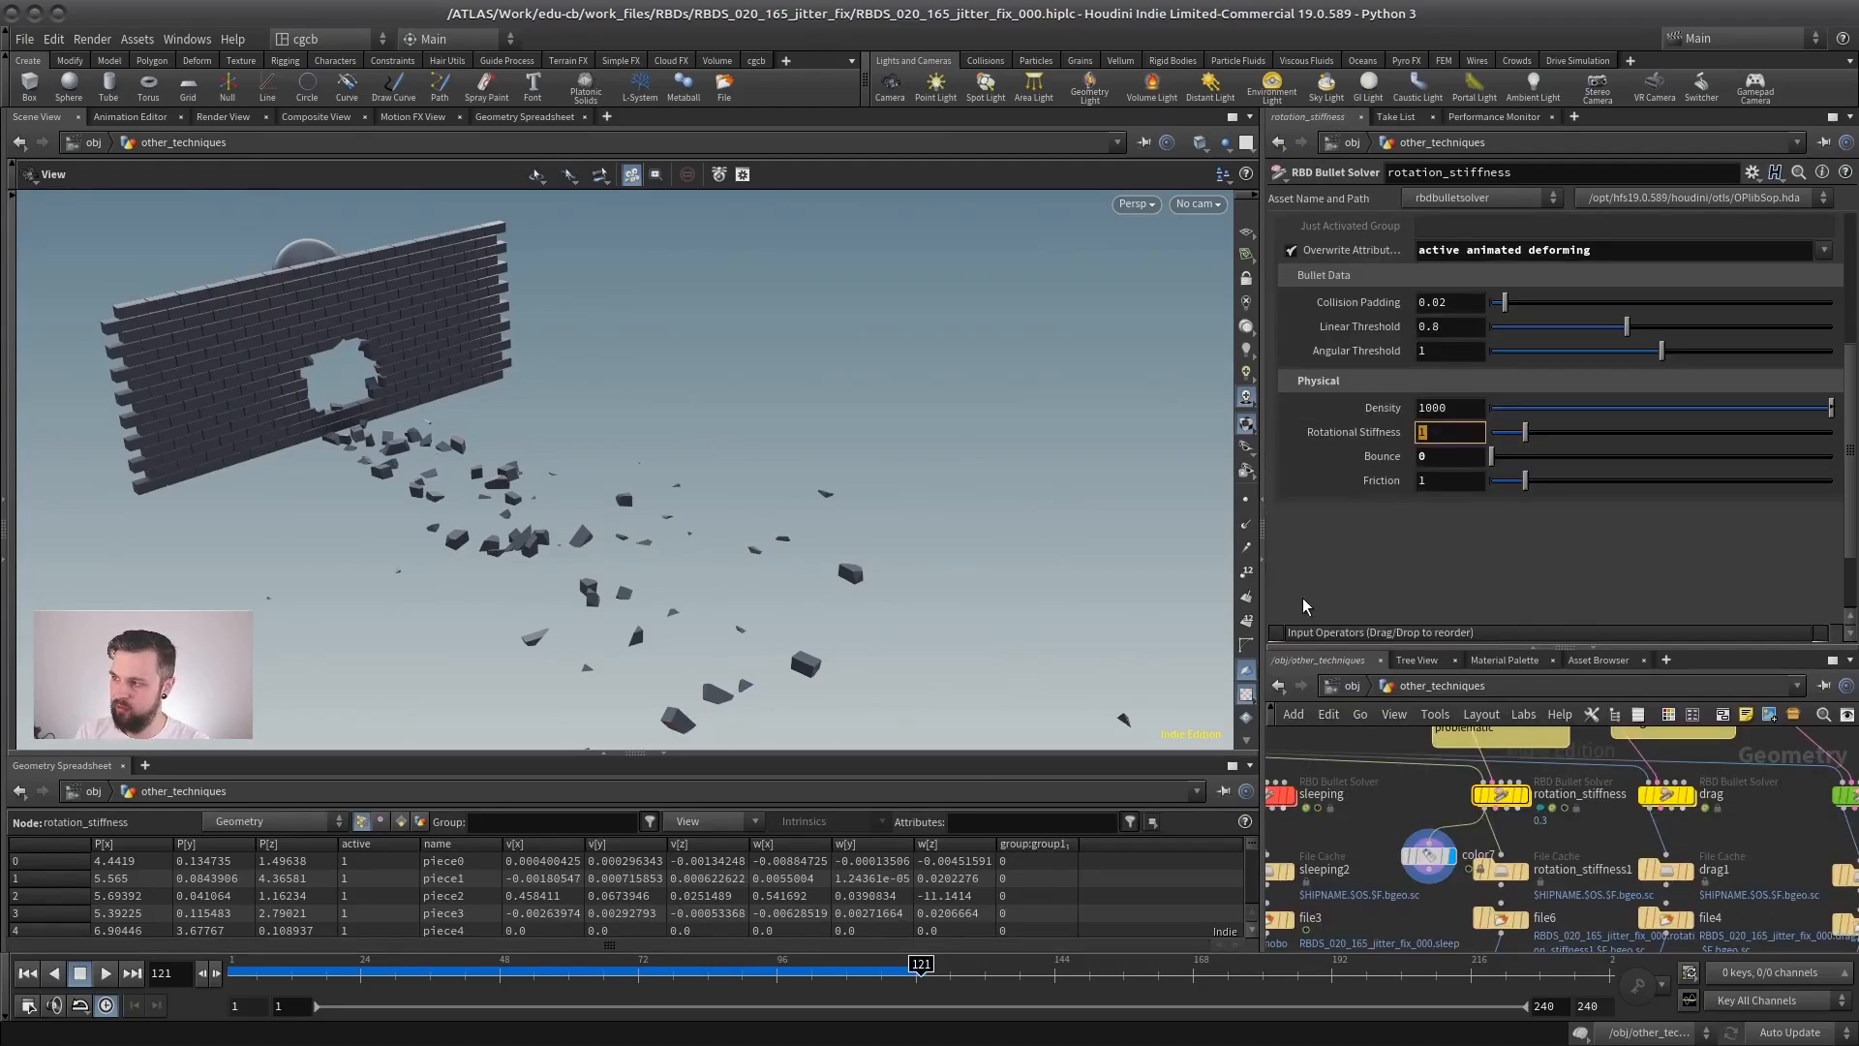
{"action": "type", "text": ".3"}
{"action": "key", "text": "Return"}
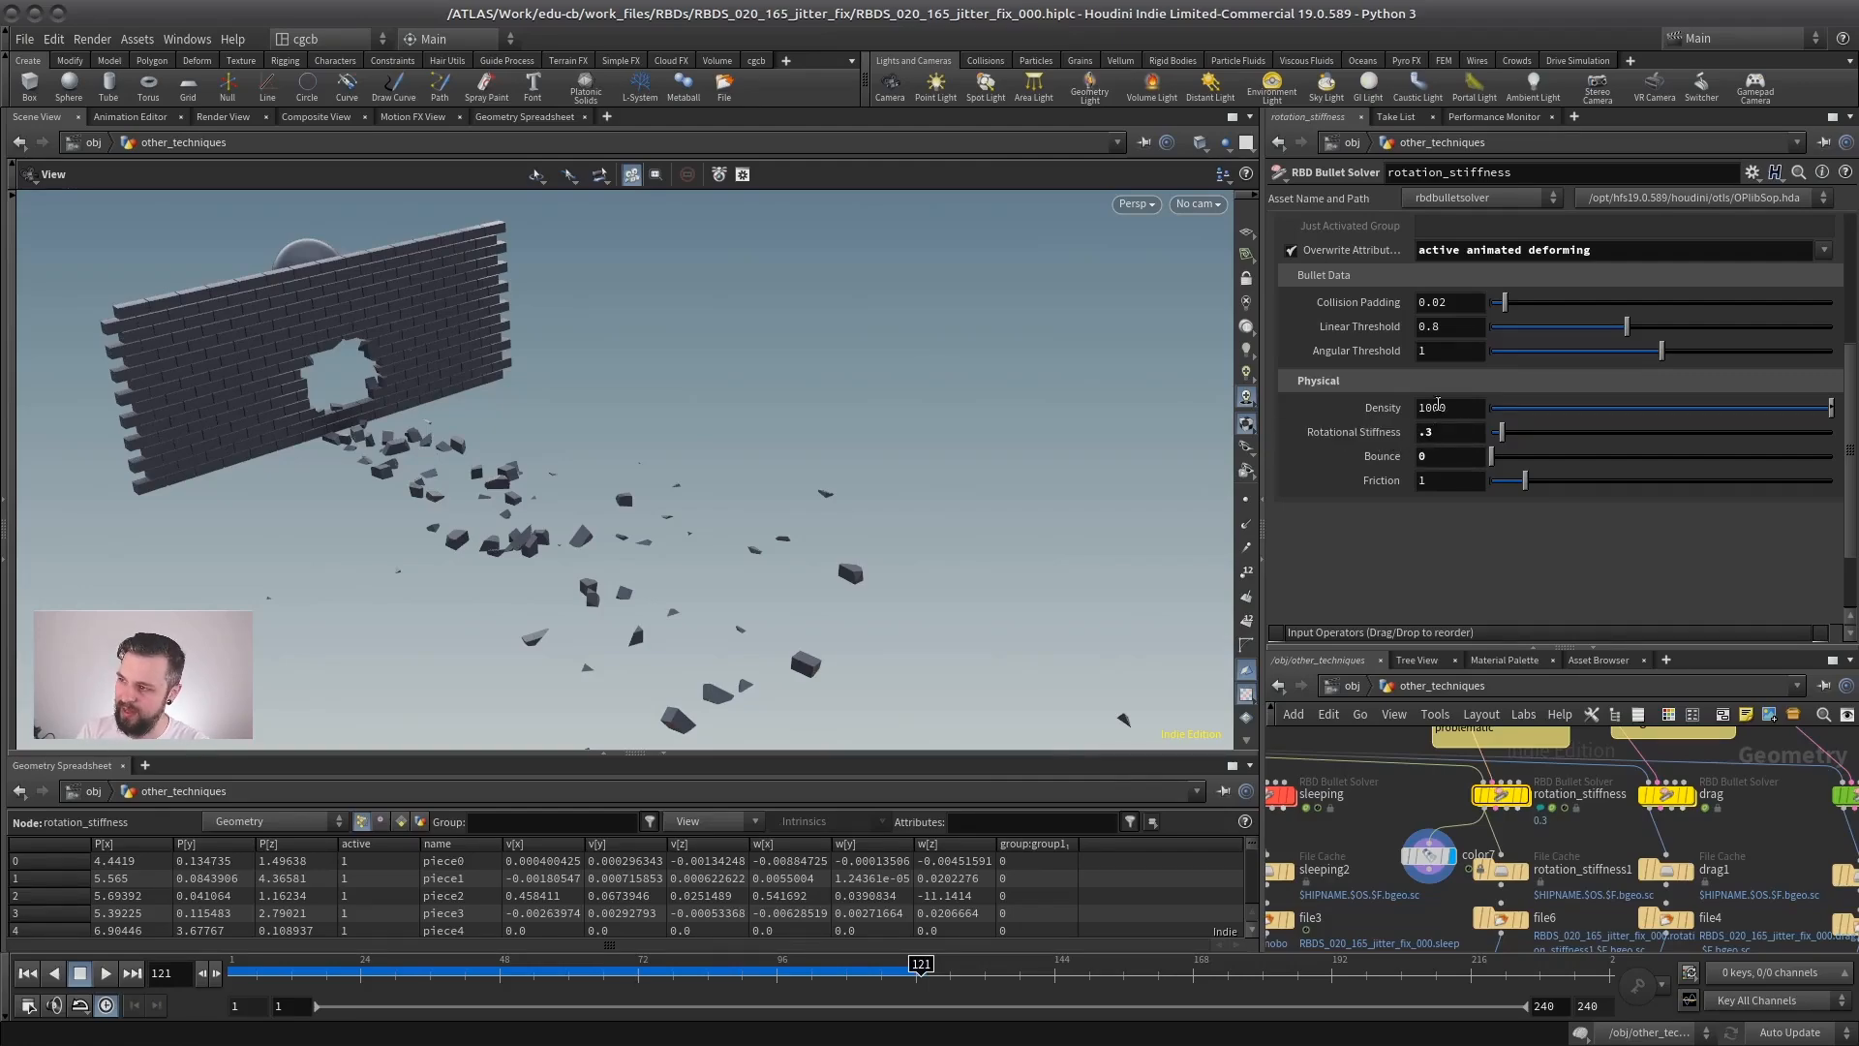
{"action": "left_click", "coordinate": [1441, 433]}
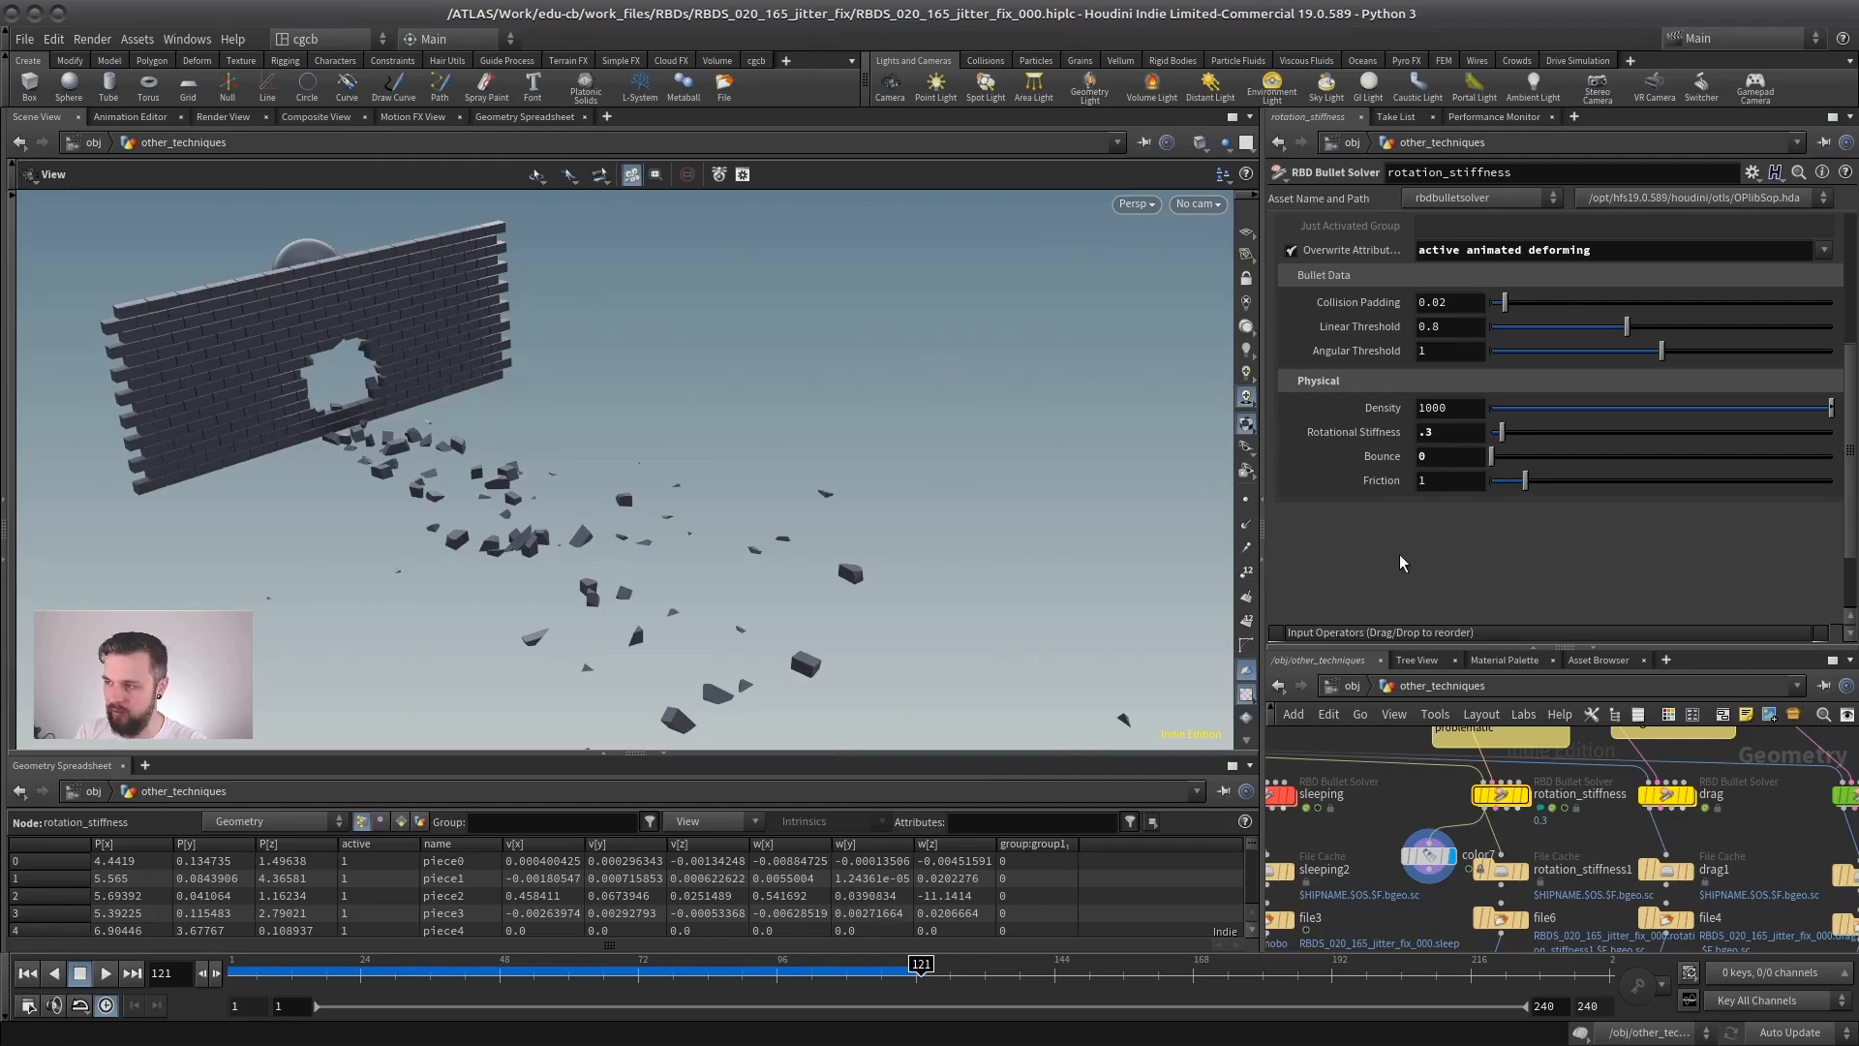
Return to the first frame and set the solver's Rotational Stiffness to 1.
{"action": "mouse_move", "coordinate": [589, 488]}
{"action": "left_mouse_down"}
{"action": "mouse_move", "coordinate": [532, 486]}
{"action": "mouse_move", "coordinate": [583, 518]}
{"action": "left_mouse_up"}
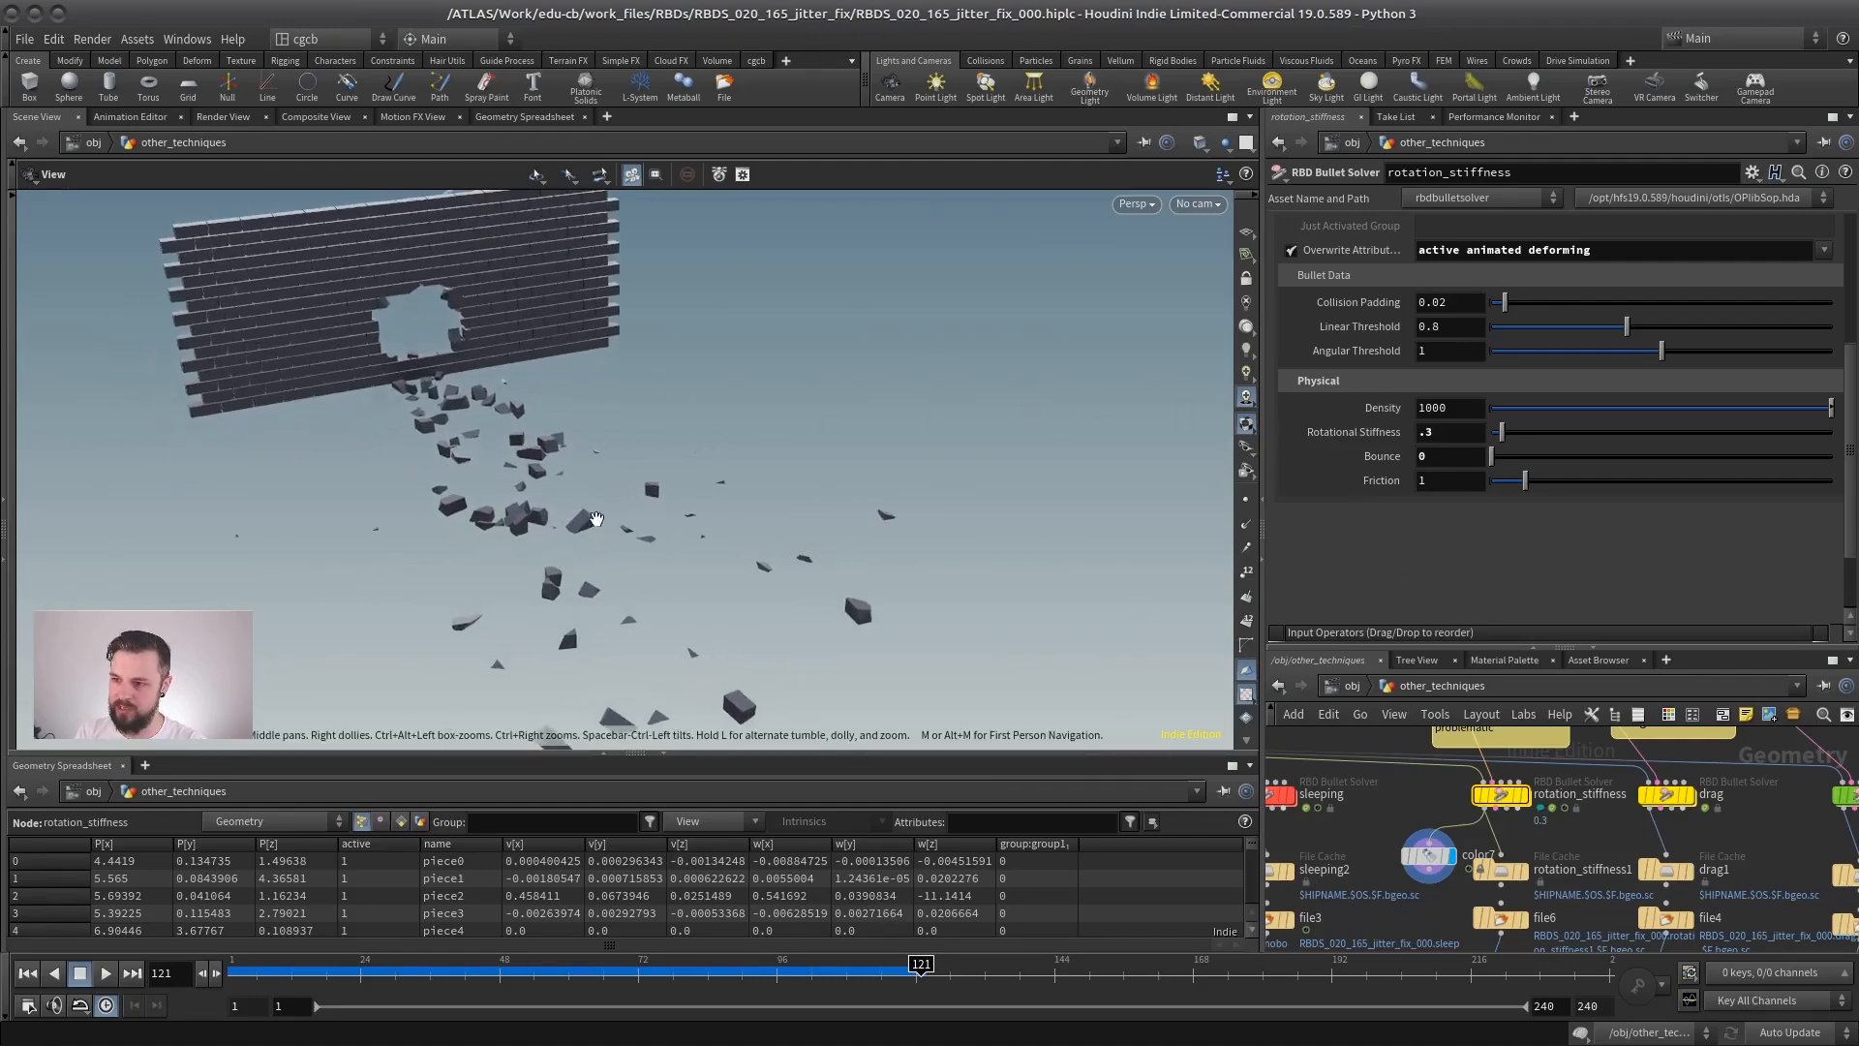
{"action": "middle_click_drag", "start_coordinate": [583, 517], "coordinate": [621, 525]}
{"action": "key", "text": "ctrl+Up"}
{"action": "left_click", "coordinate": [1442, 433]}
{"action": "type", "text": "1"}
{"action": "key", "text": "Return"}
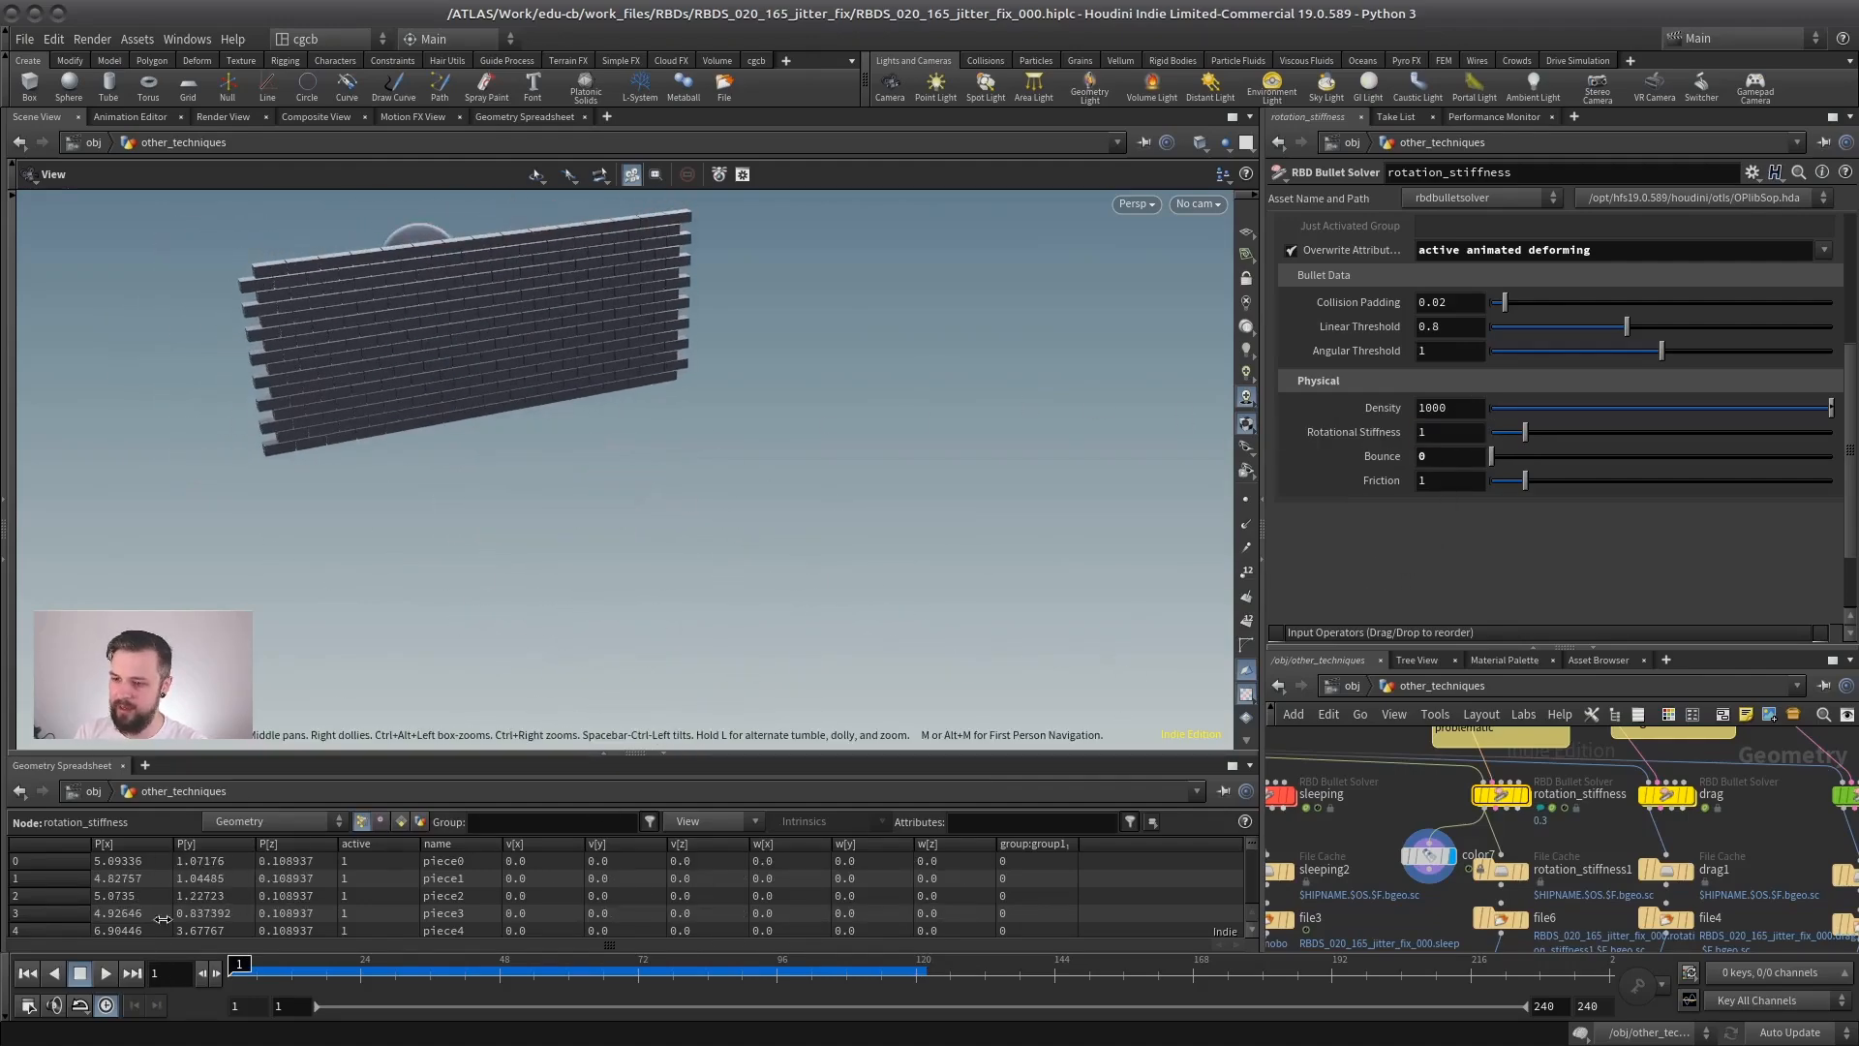
Reset and play the rotation_stiffness simulation, inspect the tumbling debris from the side and up close, and return to the first frame.
{"action": "left_click", "coordinate": [106, 971]}
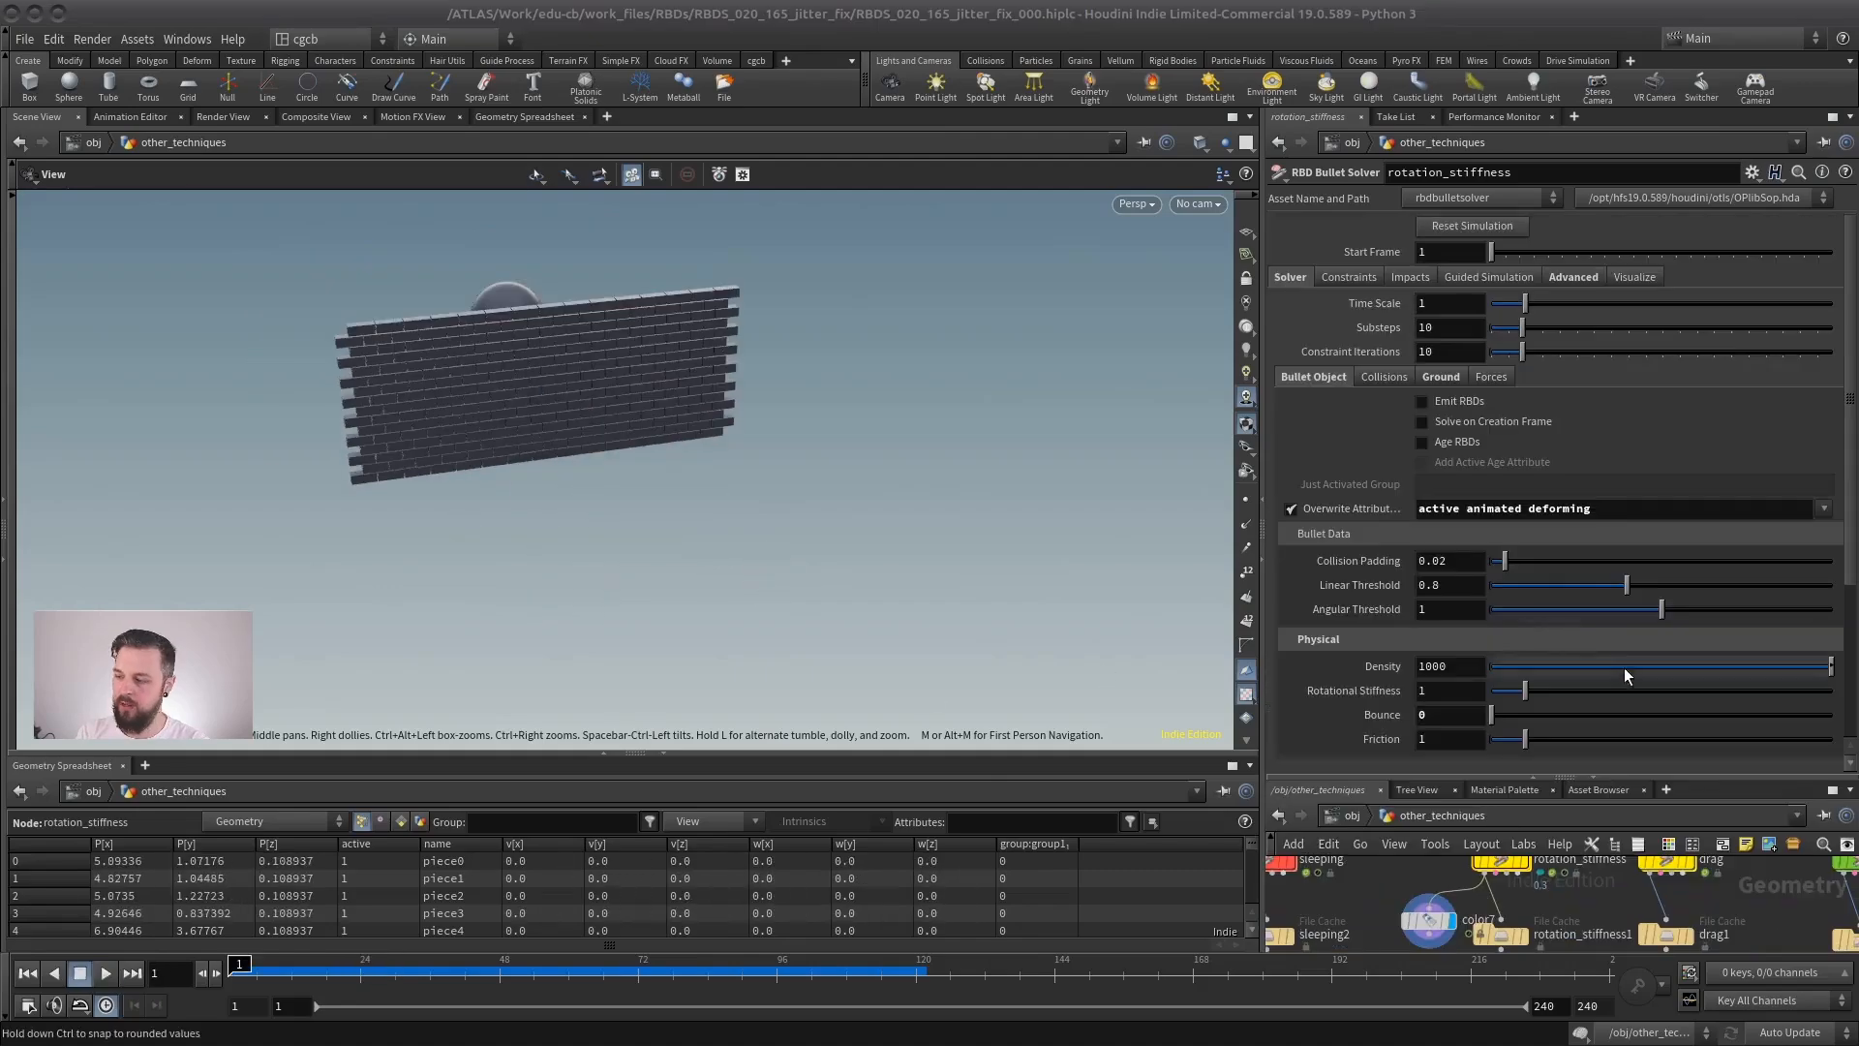
{"action": "left_click", "coordinate": [1436, 228]}
{"action": "left_click", "coordinate": [106, 973]}
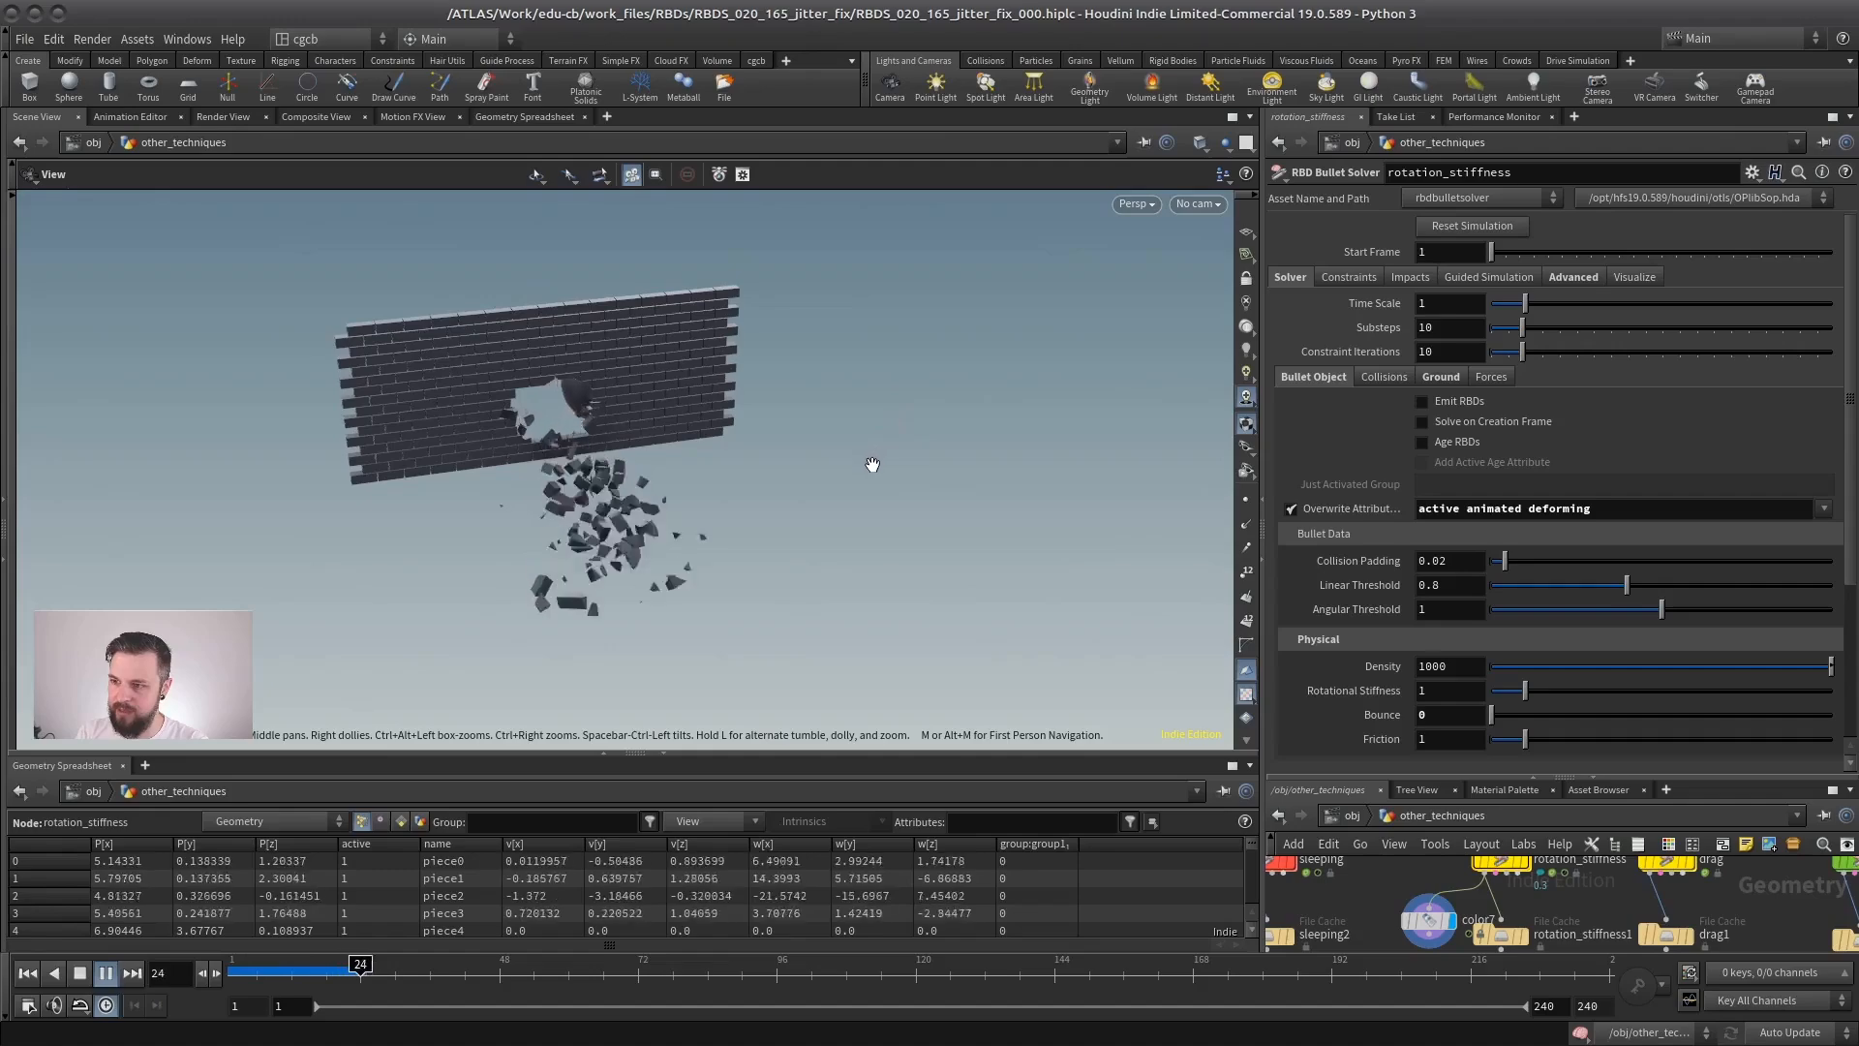
{"action": "left_click_drag", "start_coordinate": [542, 583], "coordinate": [852, 571]}
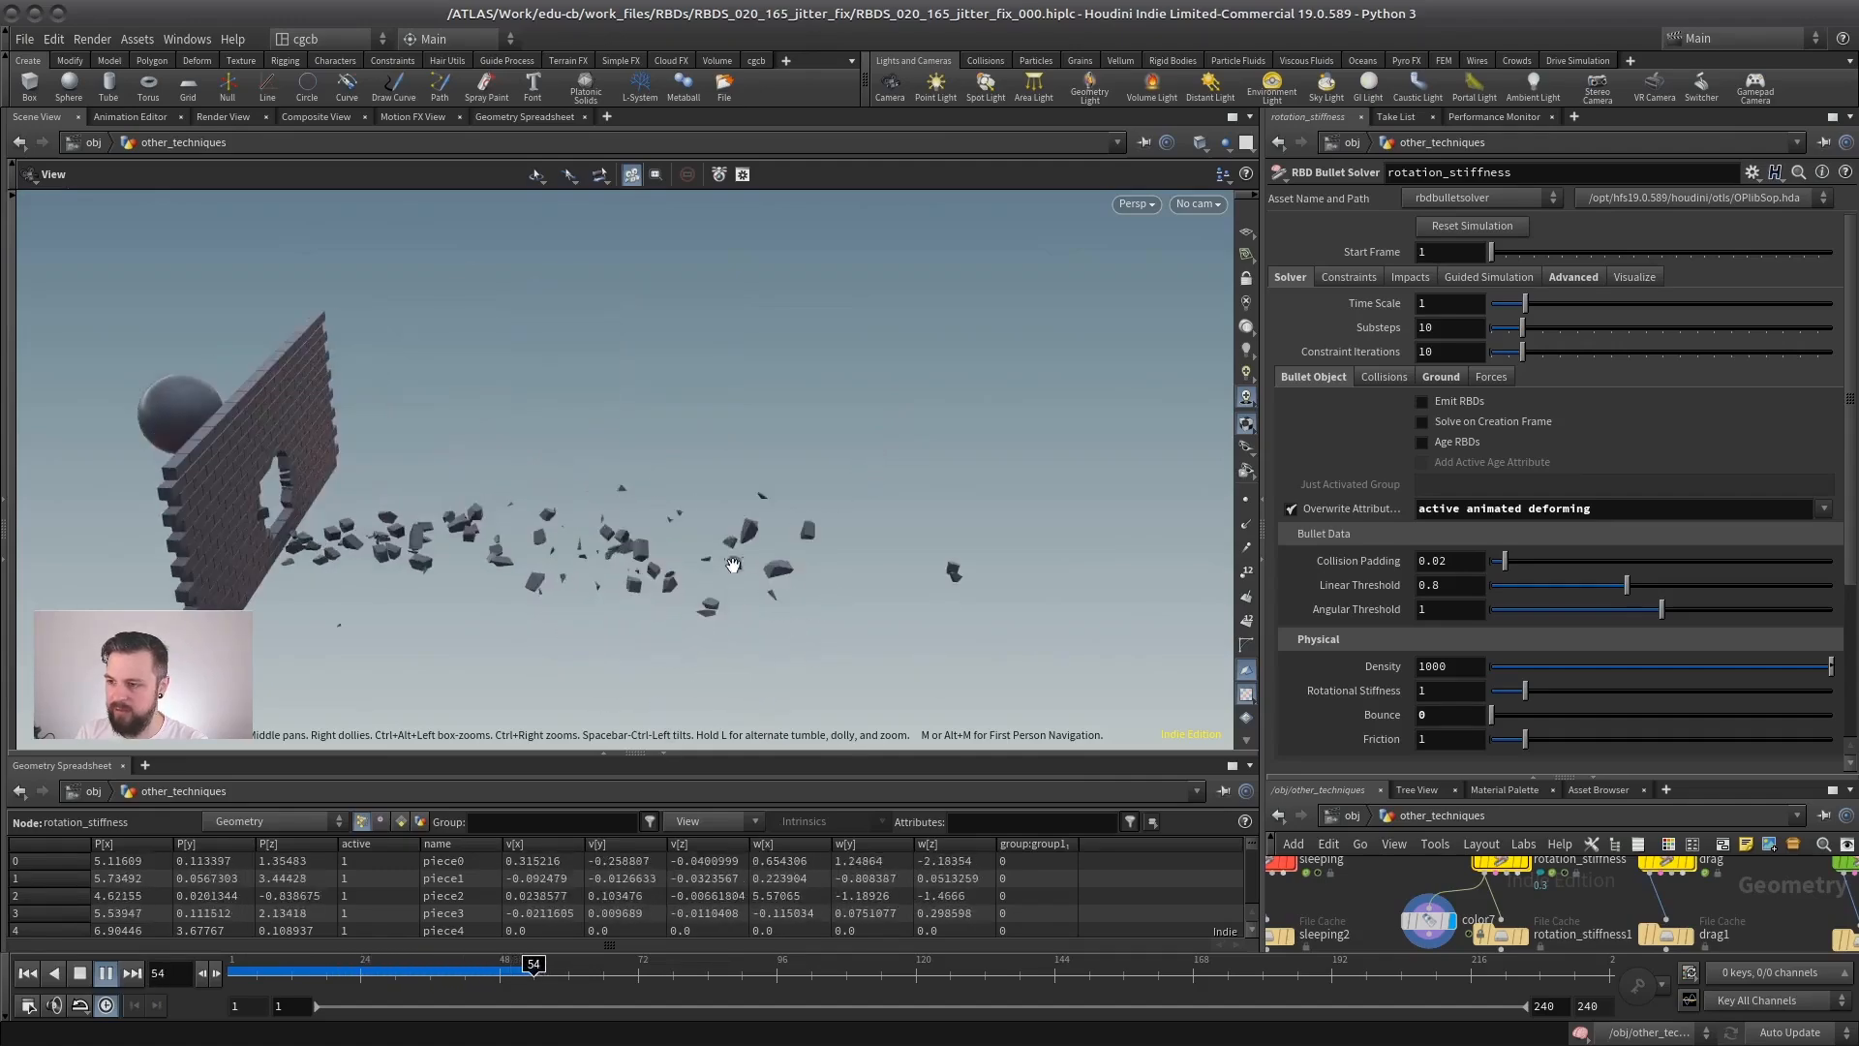
{"action": "right_click_drag", "start_coordinate": [852, 571], "coordinate": [978, 503]}
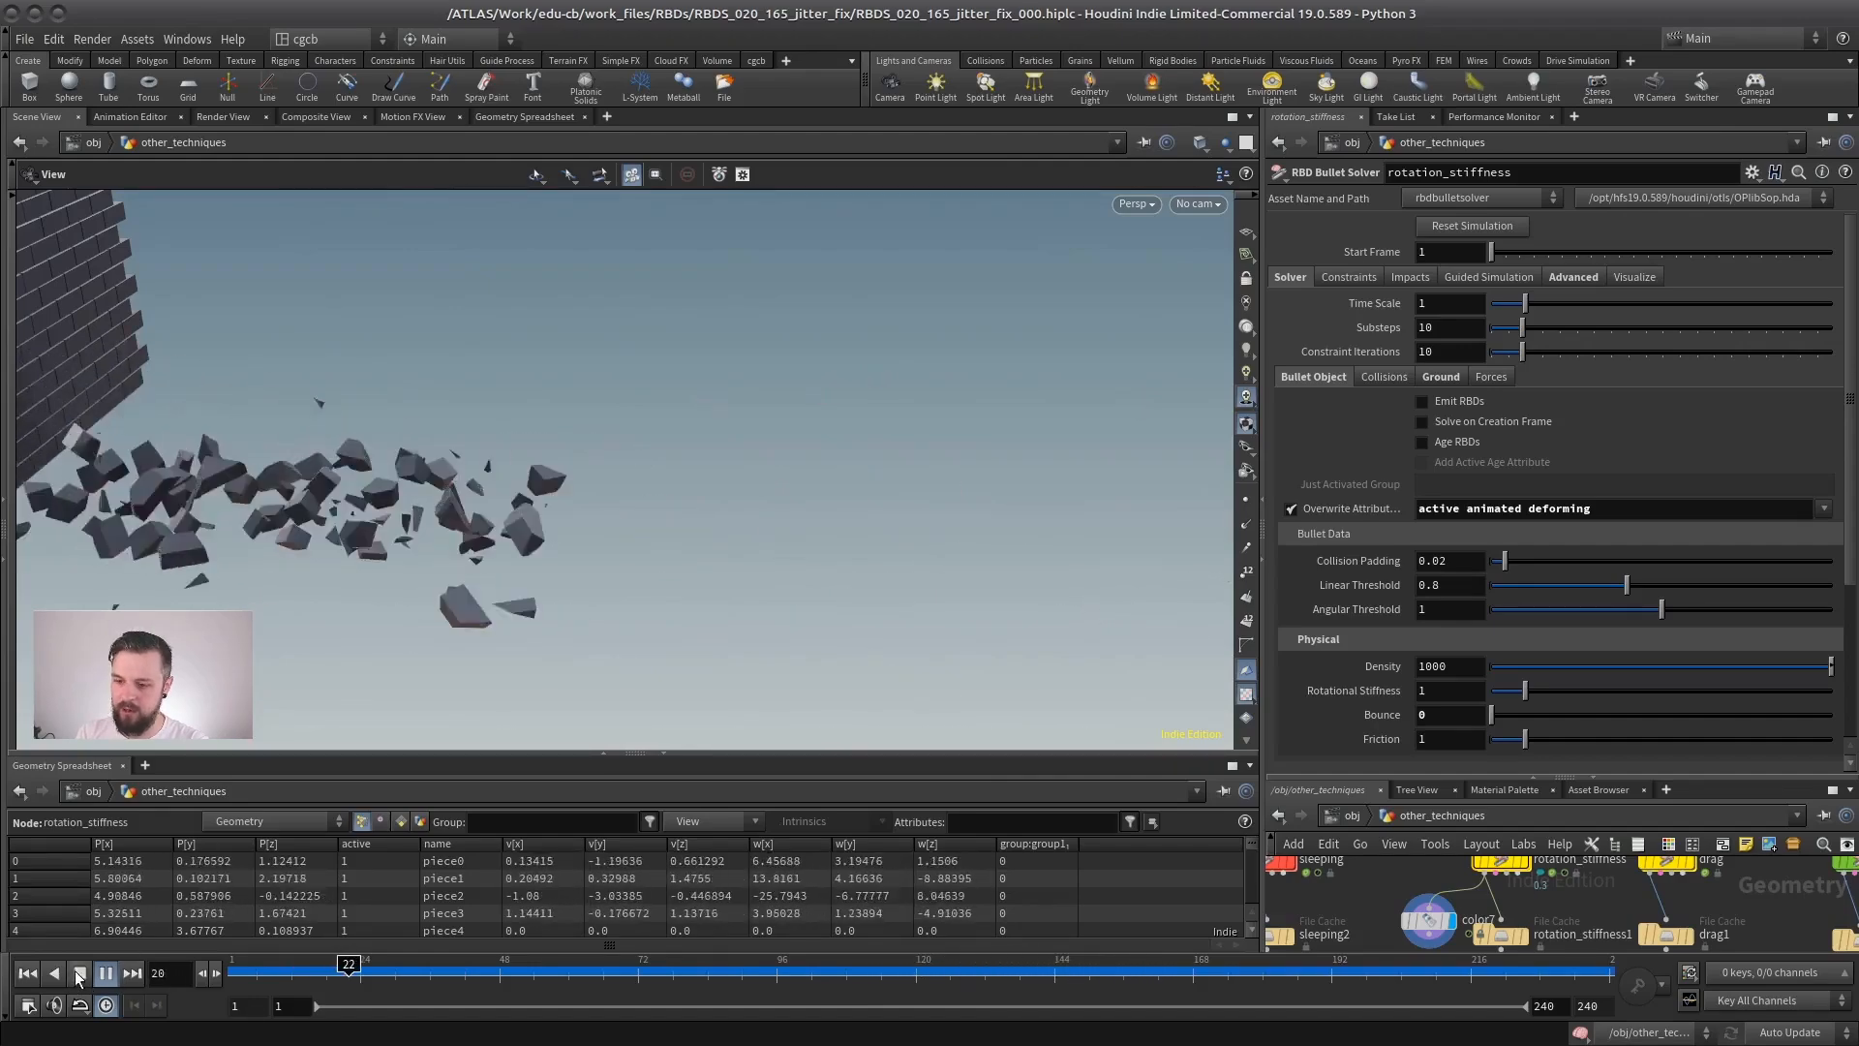
{"action": "left_click", "coordinate": [77, 972]}
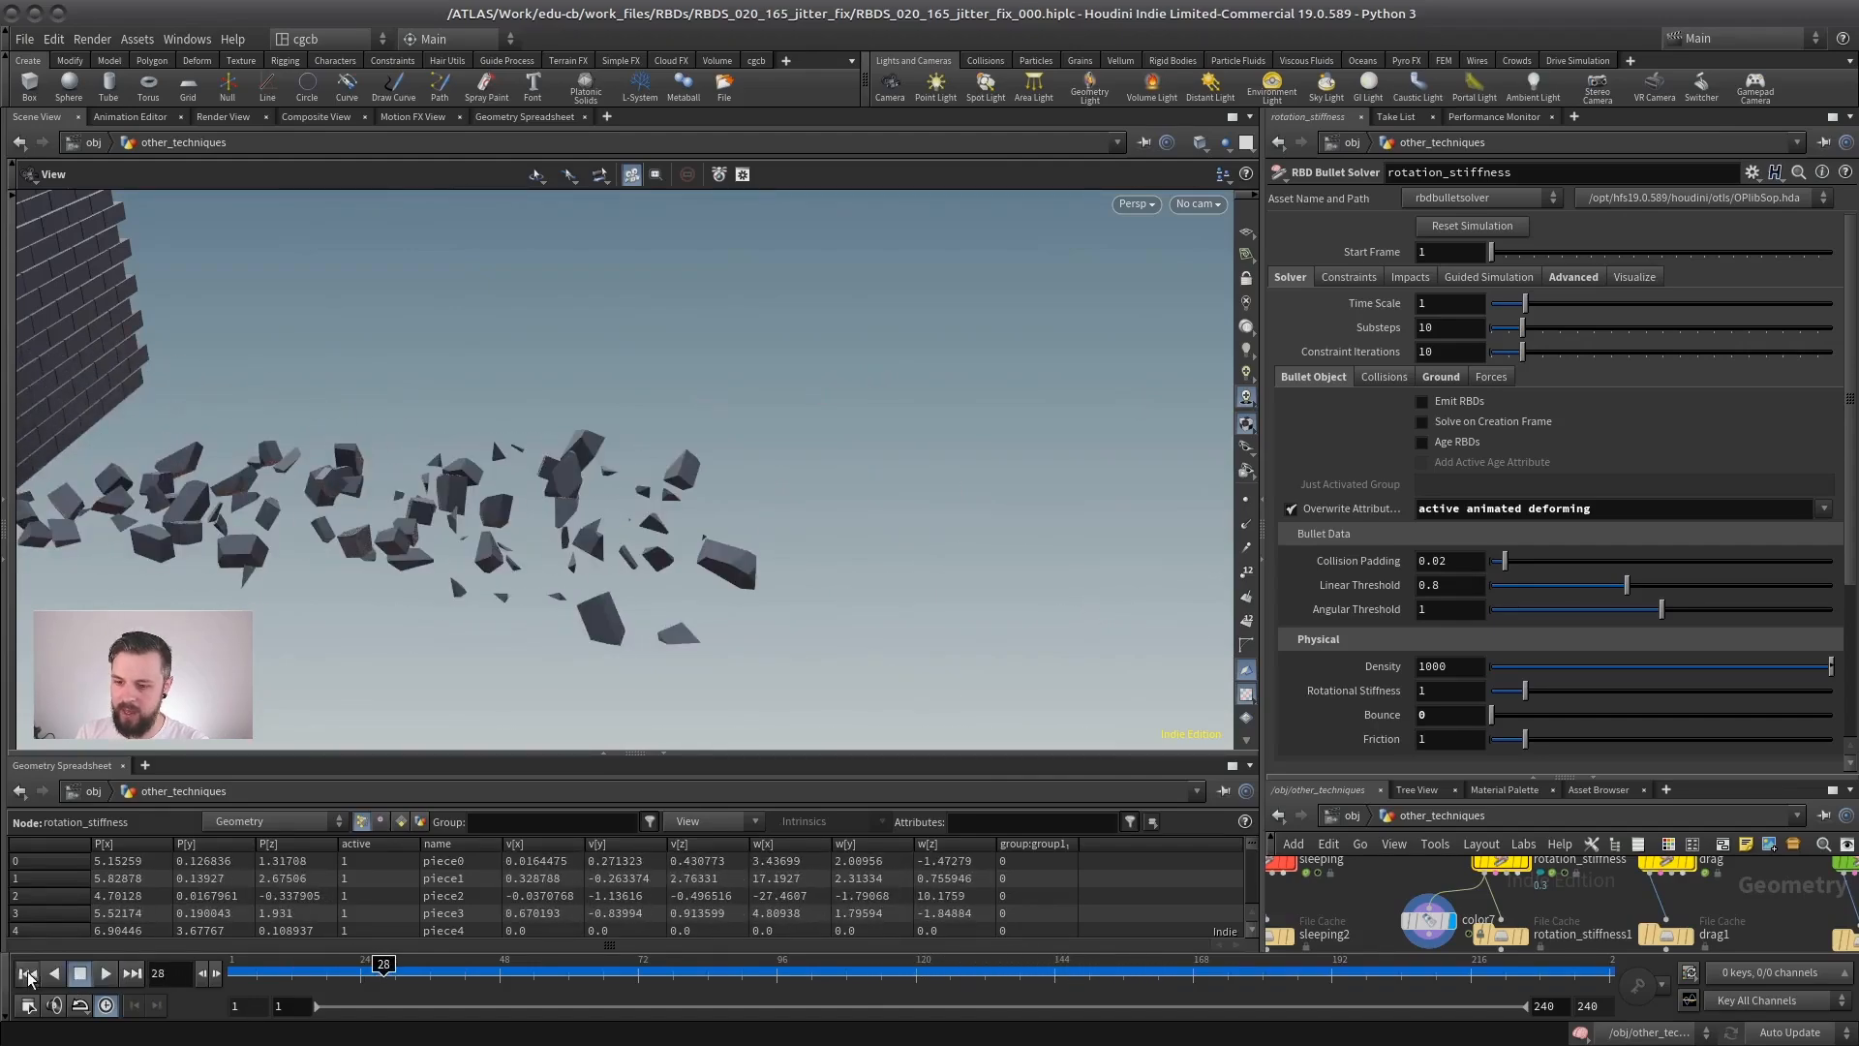
{"action": "left_click", "coordinate": [27, 973]}
Set the Rotational Stiffness to 0.1, replay the simulation from the first frame, and stop it at frame 123.
{"action": "left_click", "coordinate": [1449, 690]}
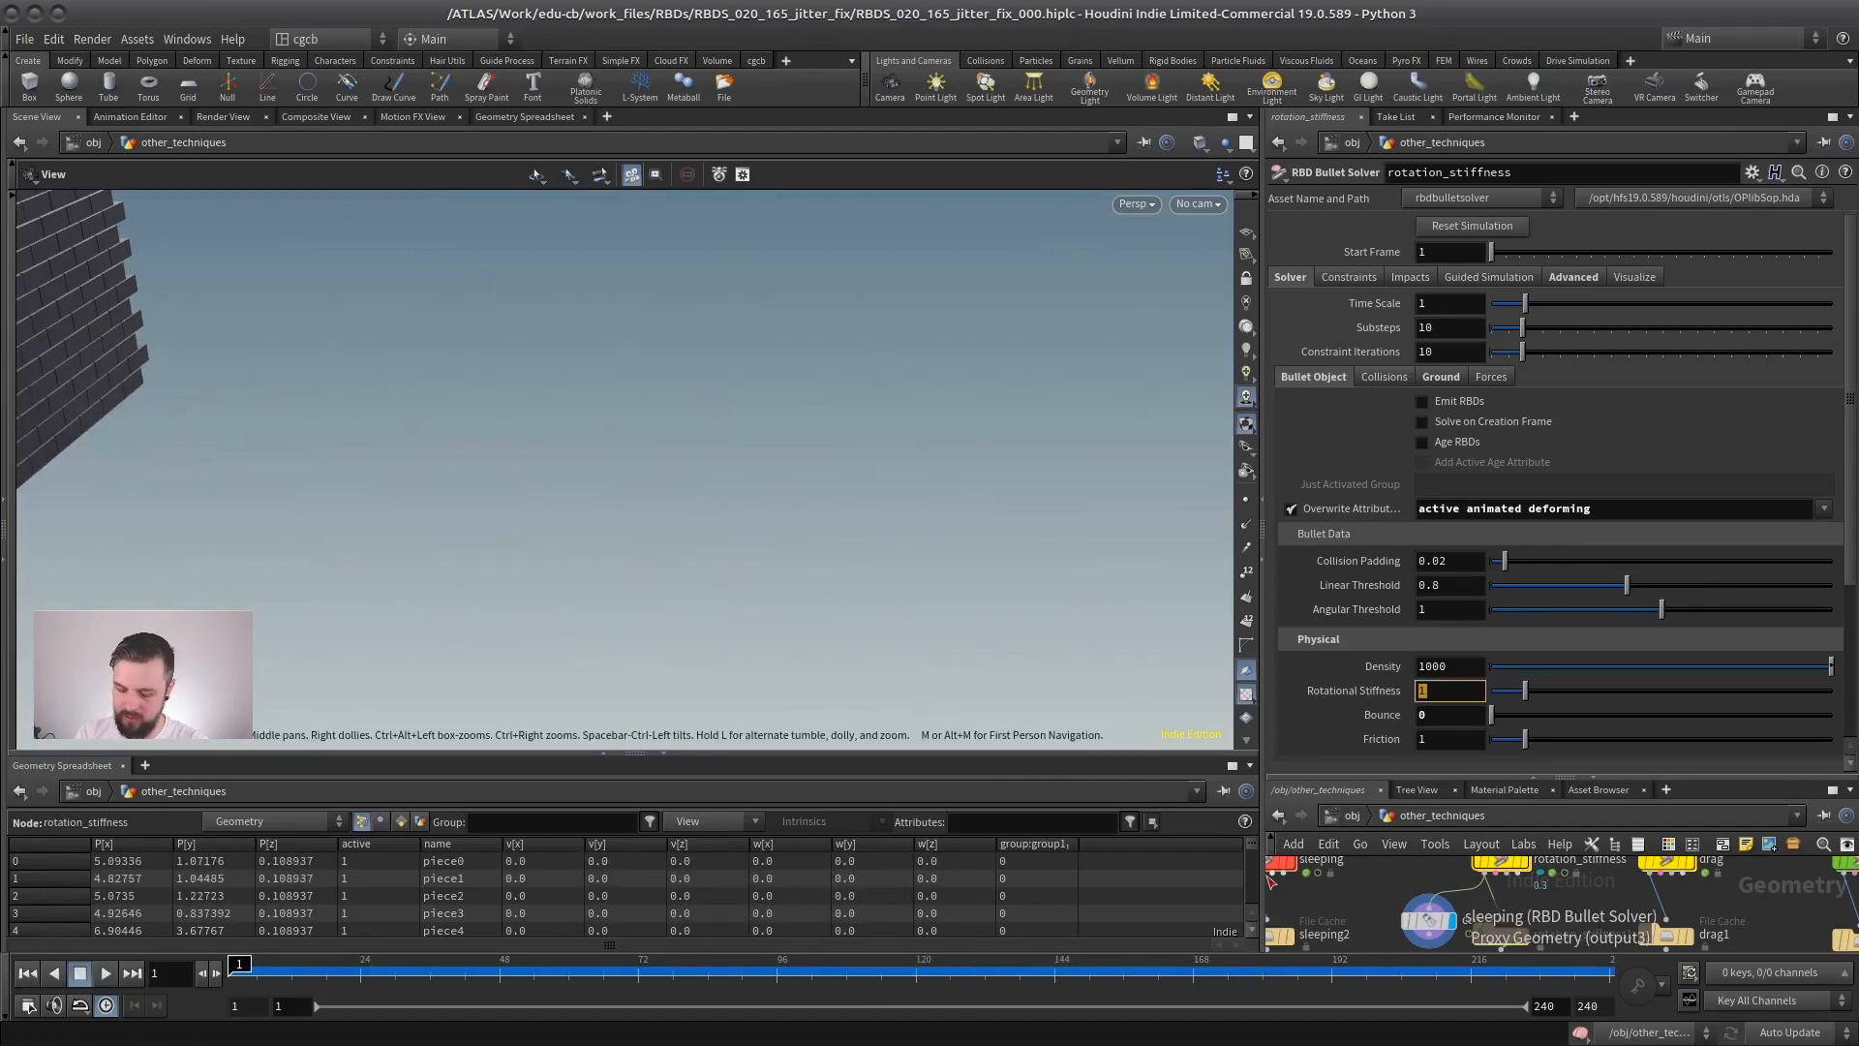
{"action": "type", "text": ".3"}
{"action": "key", "text": "Return"}
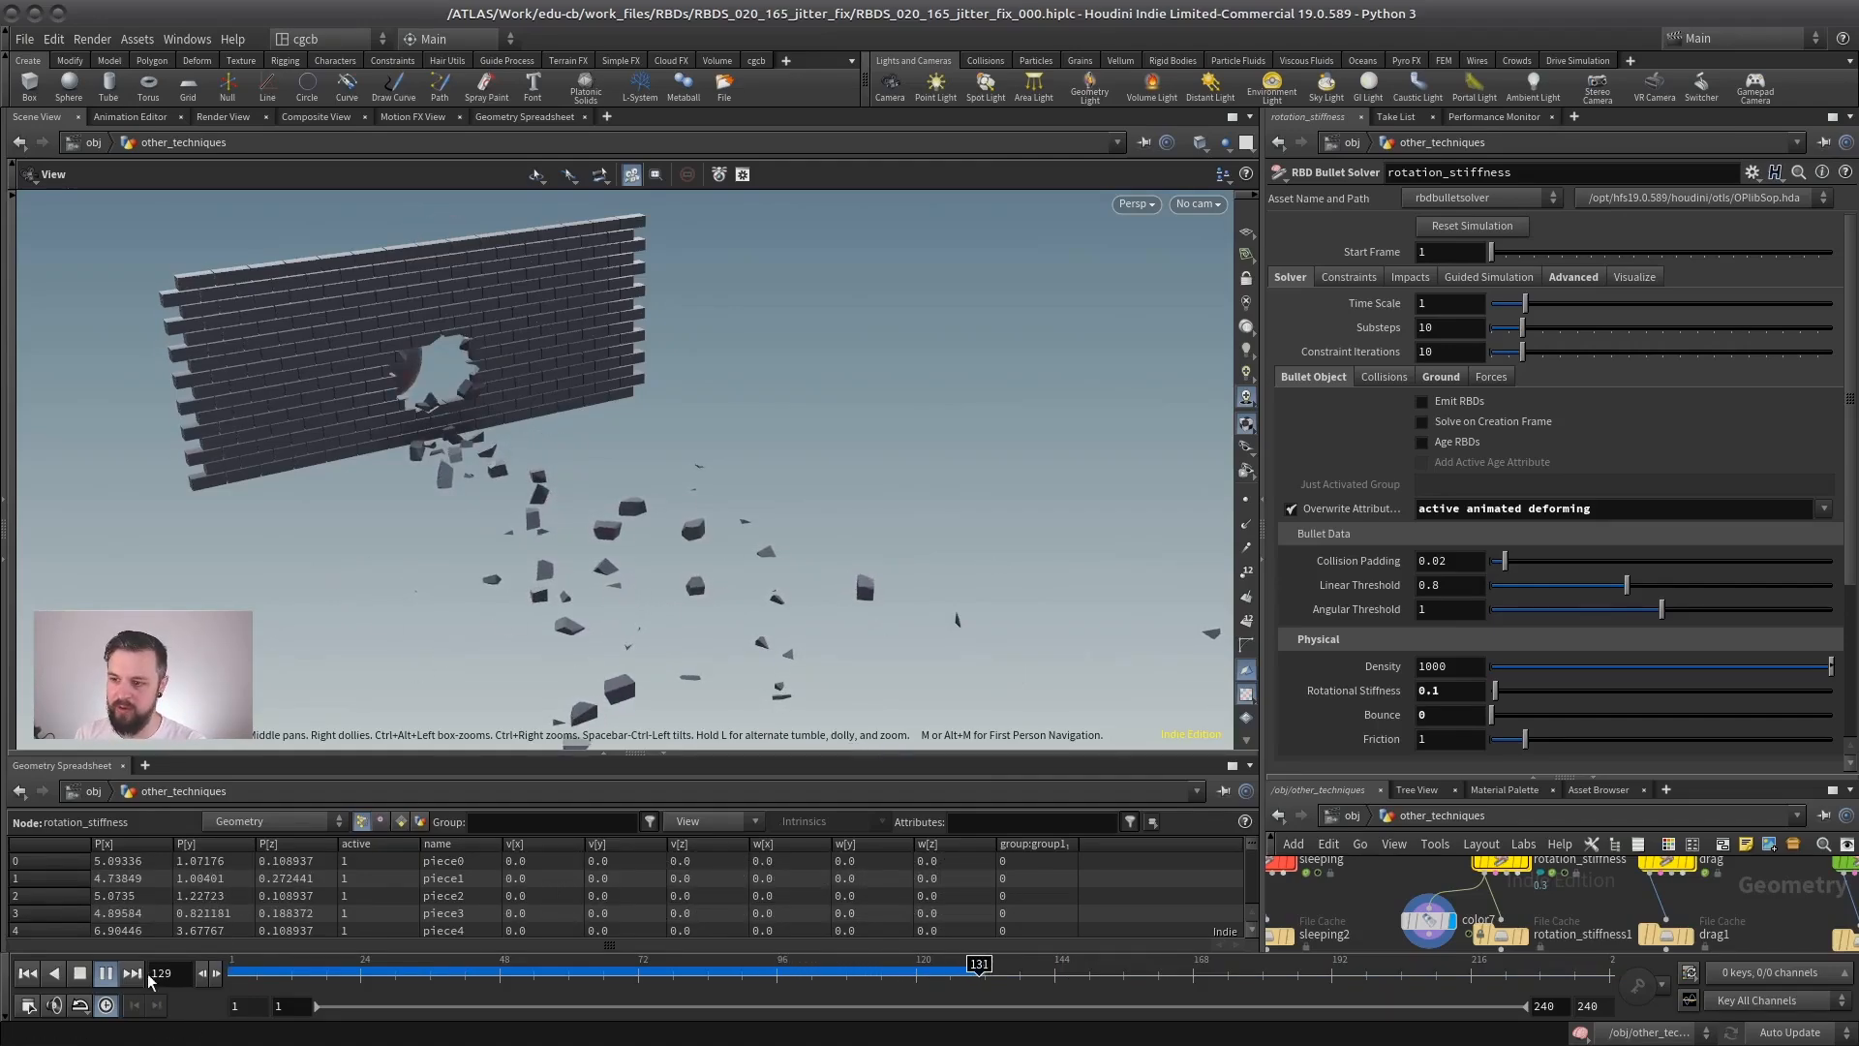
{"action": "left_click", "coordinate": [80, 975]}
{"action": "left_click", "coordinate": [27, 973]}
{"action": "left_click", "coordinate": [109, 974]}
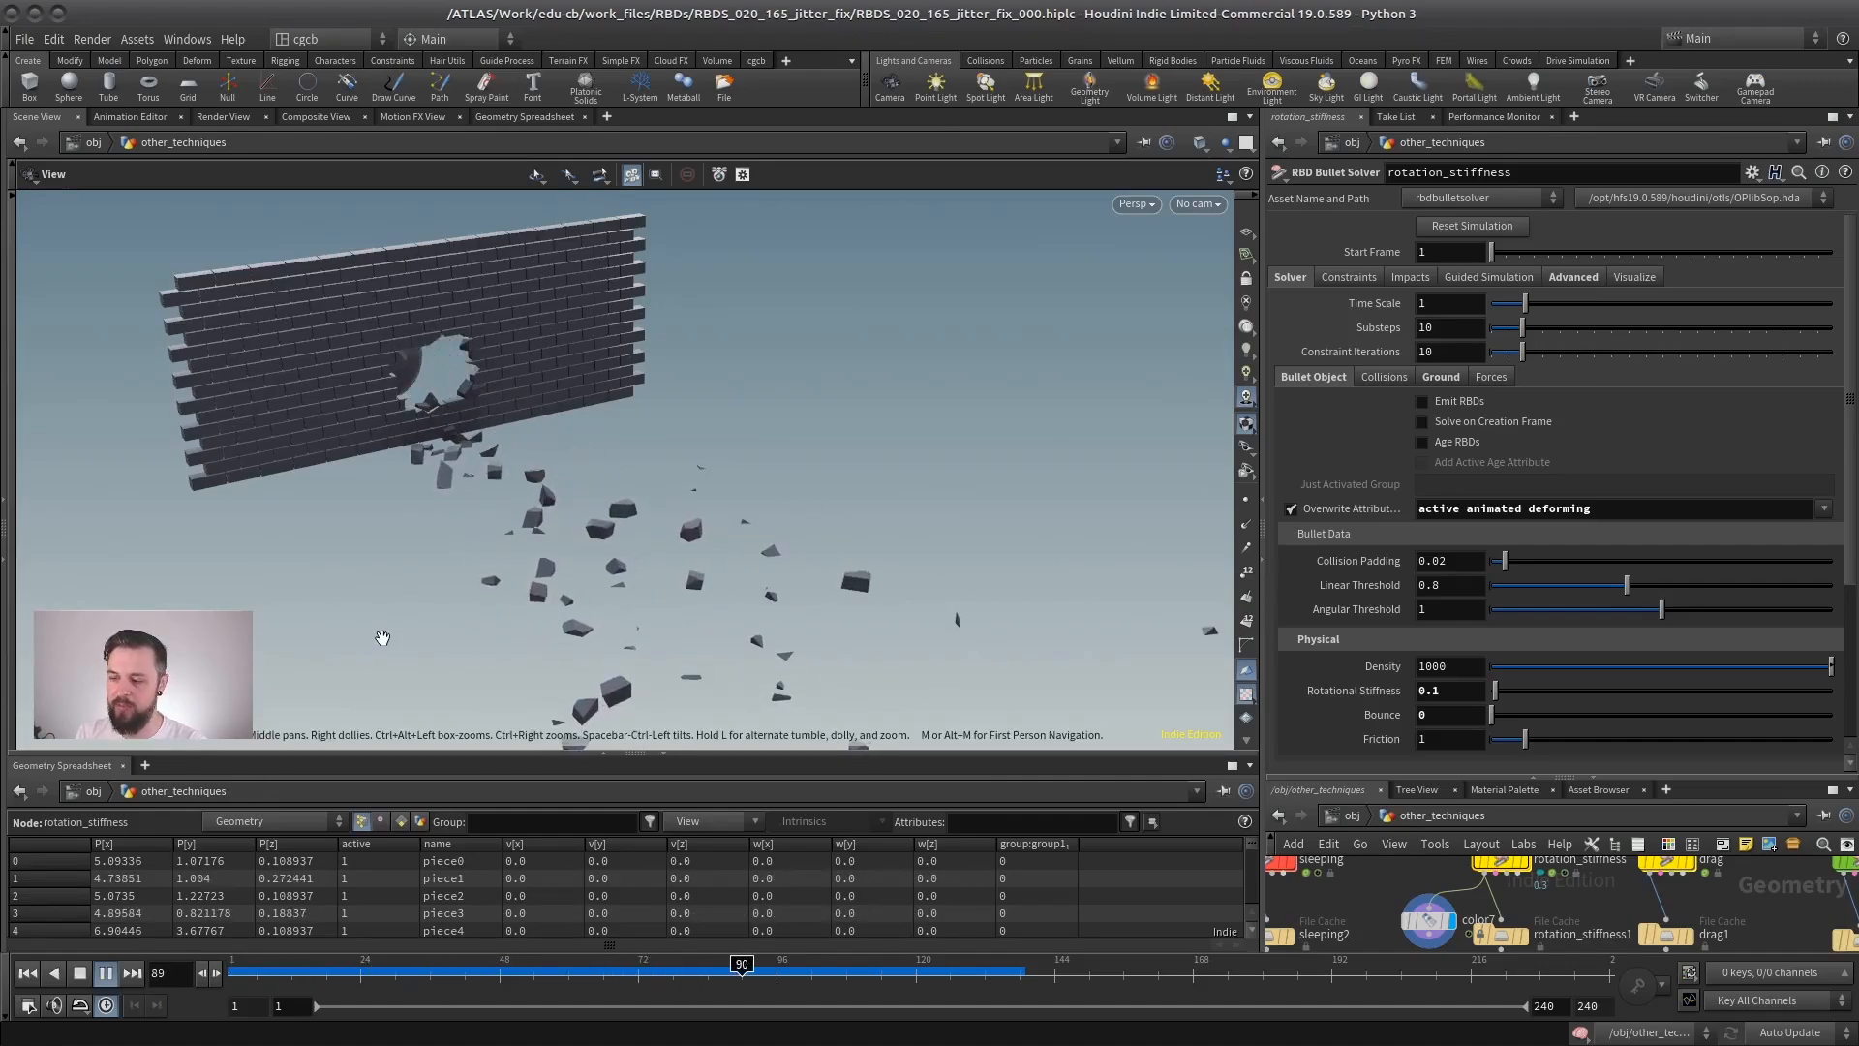
{"action": "left_click", "coordinate": [81, 974]}
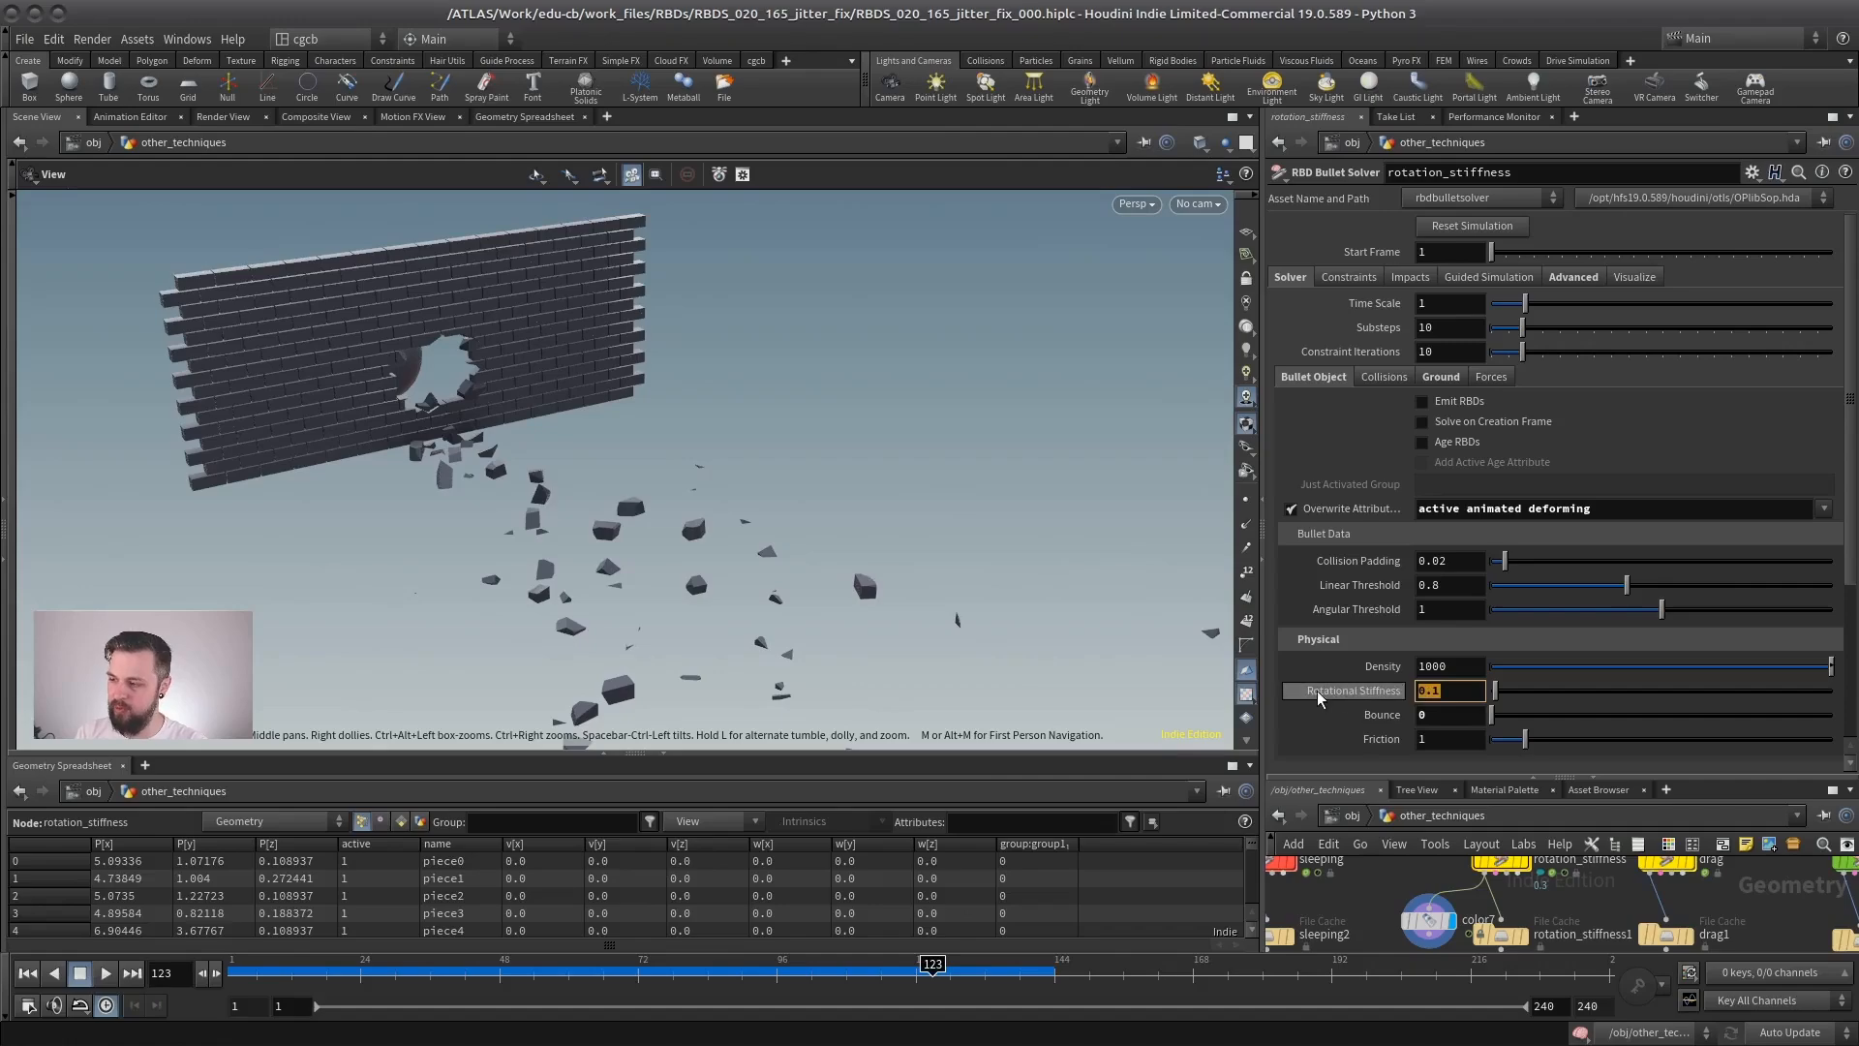
Set the Rotational Stiffness to 0, reset and play the simulation, and return to the first frame.
{"action": "type", "text": "0"}
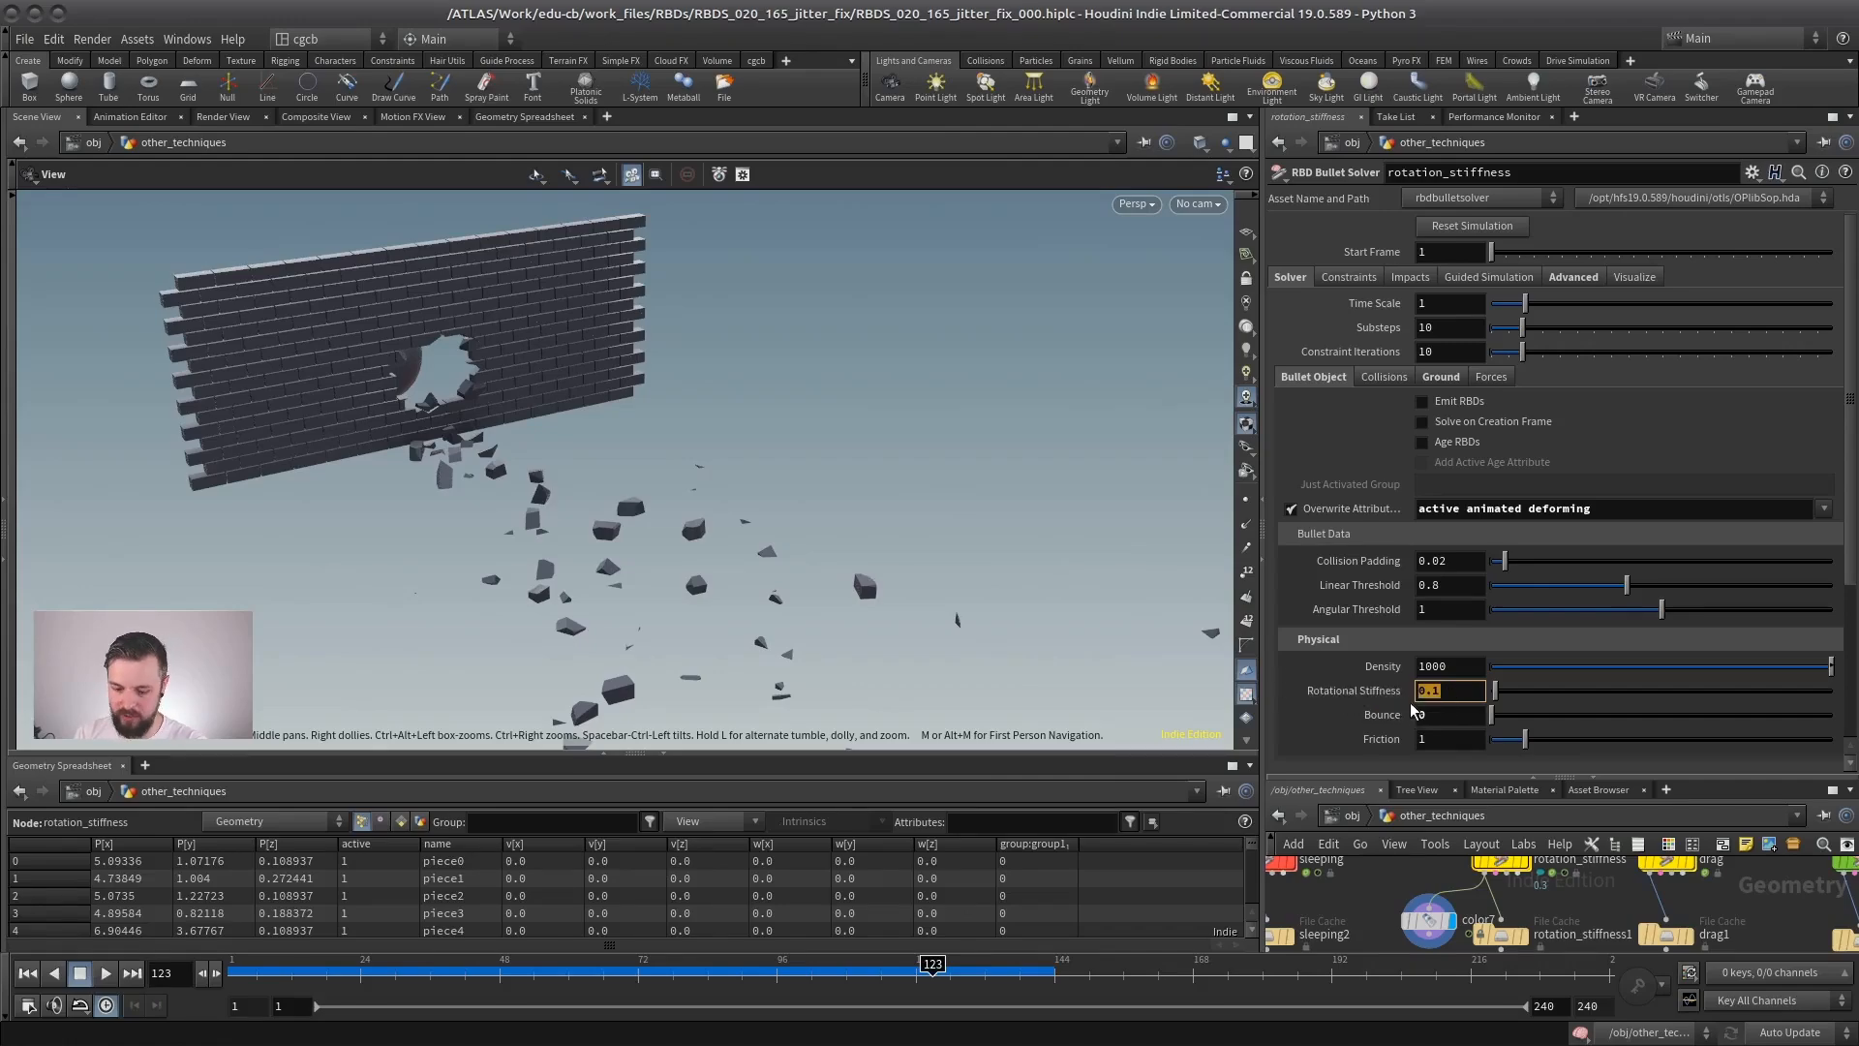
{"action": "key", "text": "Return"}
{"action": "left_click", "coordinate": [1457, 230]}
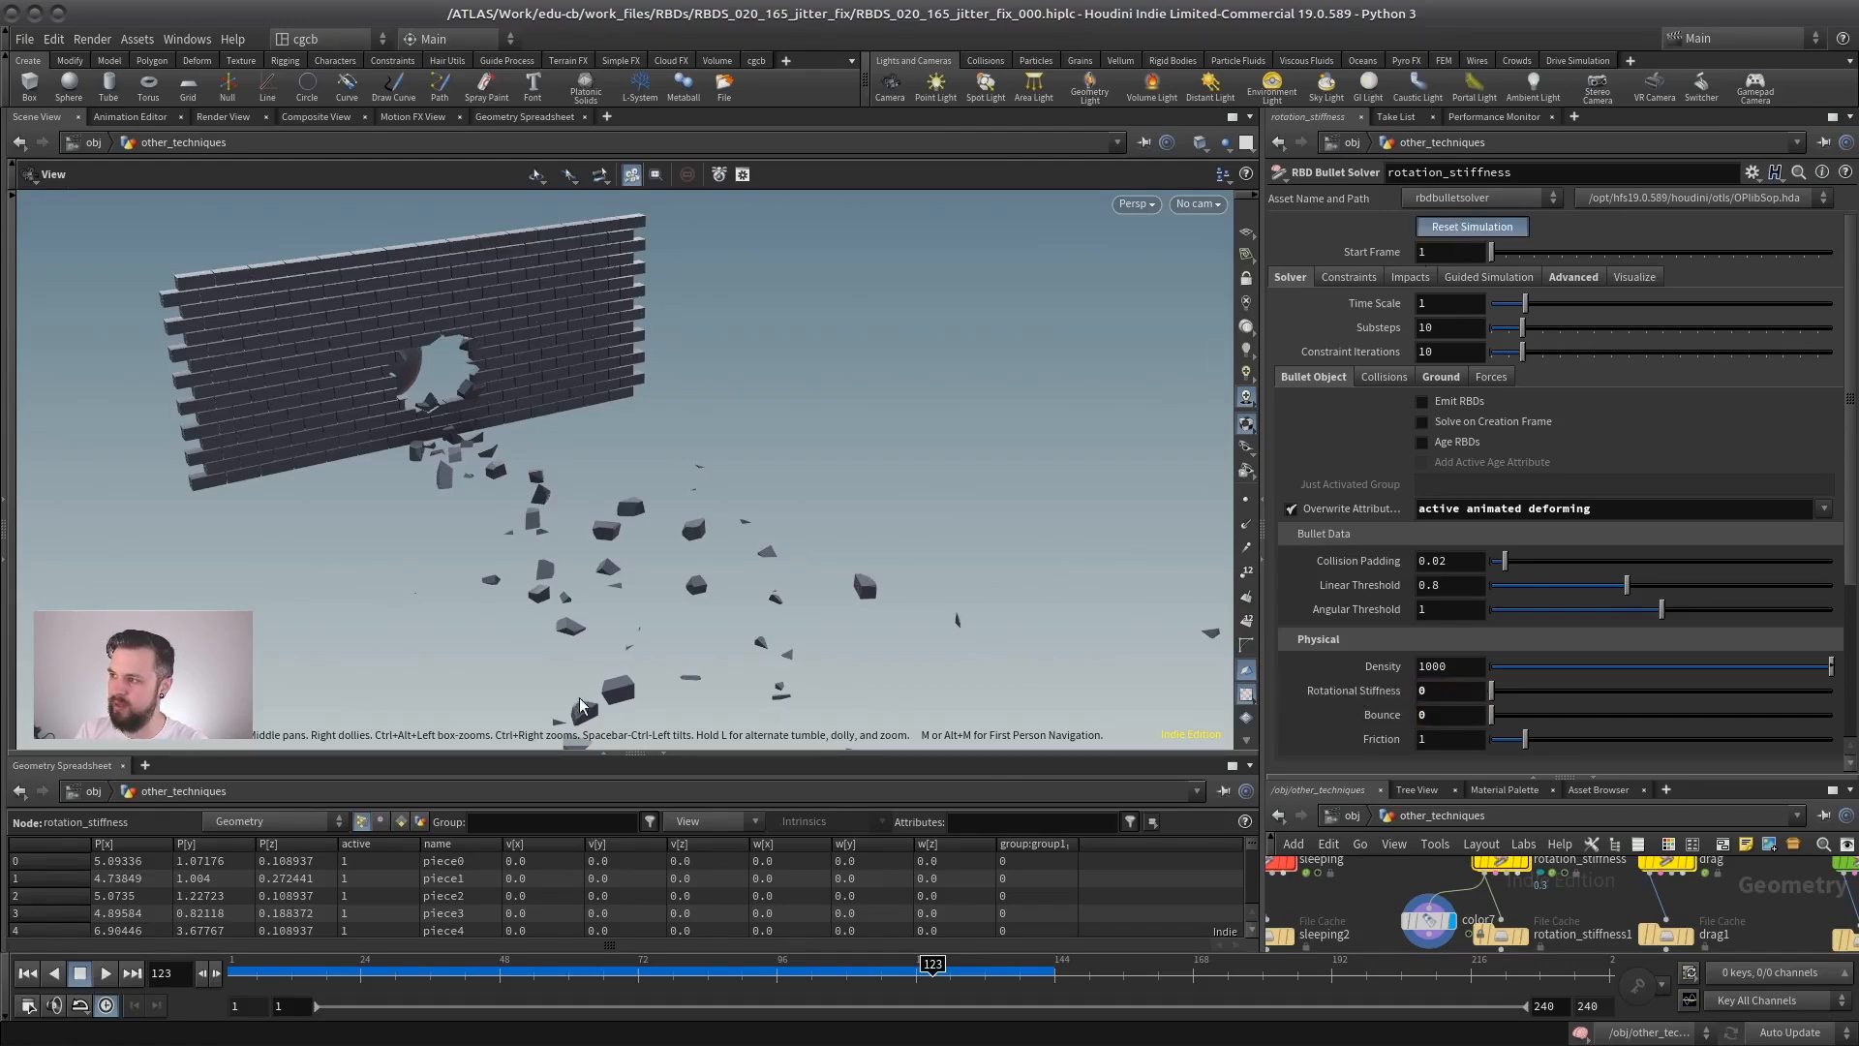
{"action": "left_click", "coordinate": [106, 974]}
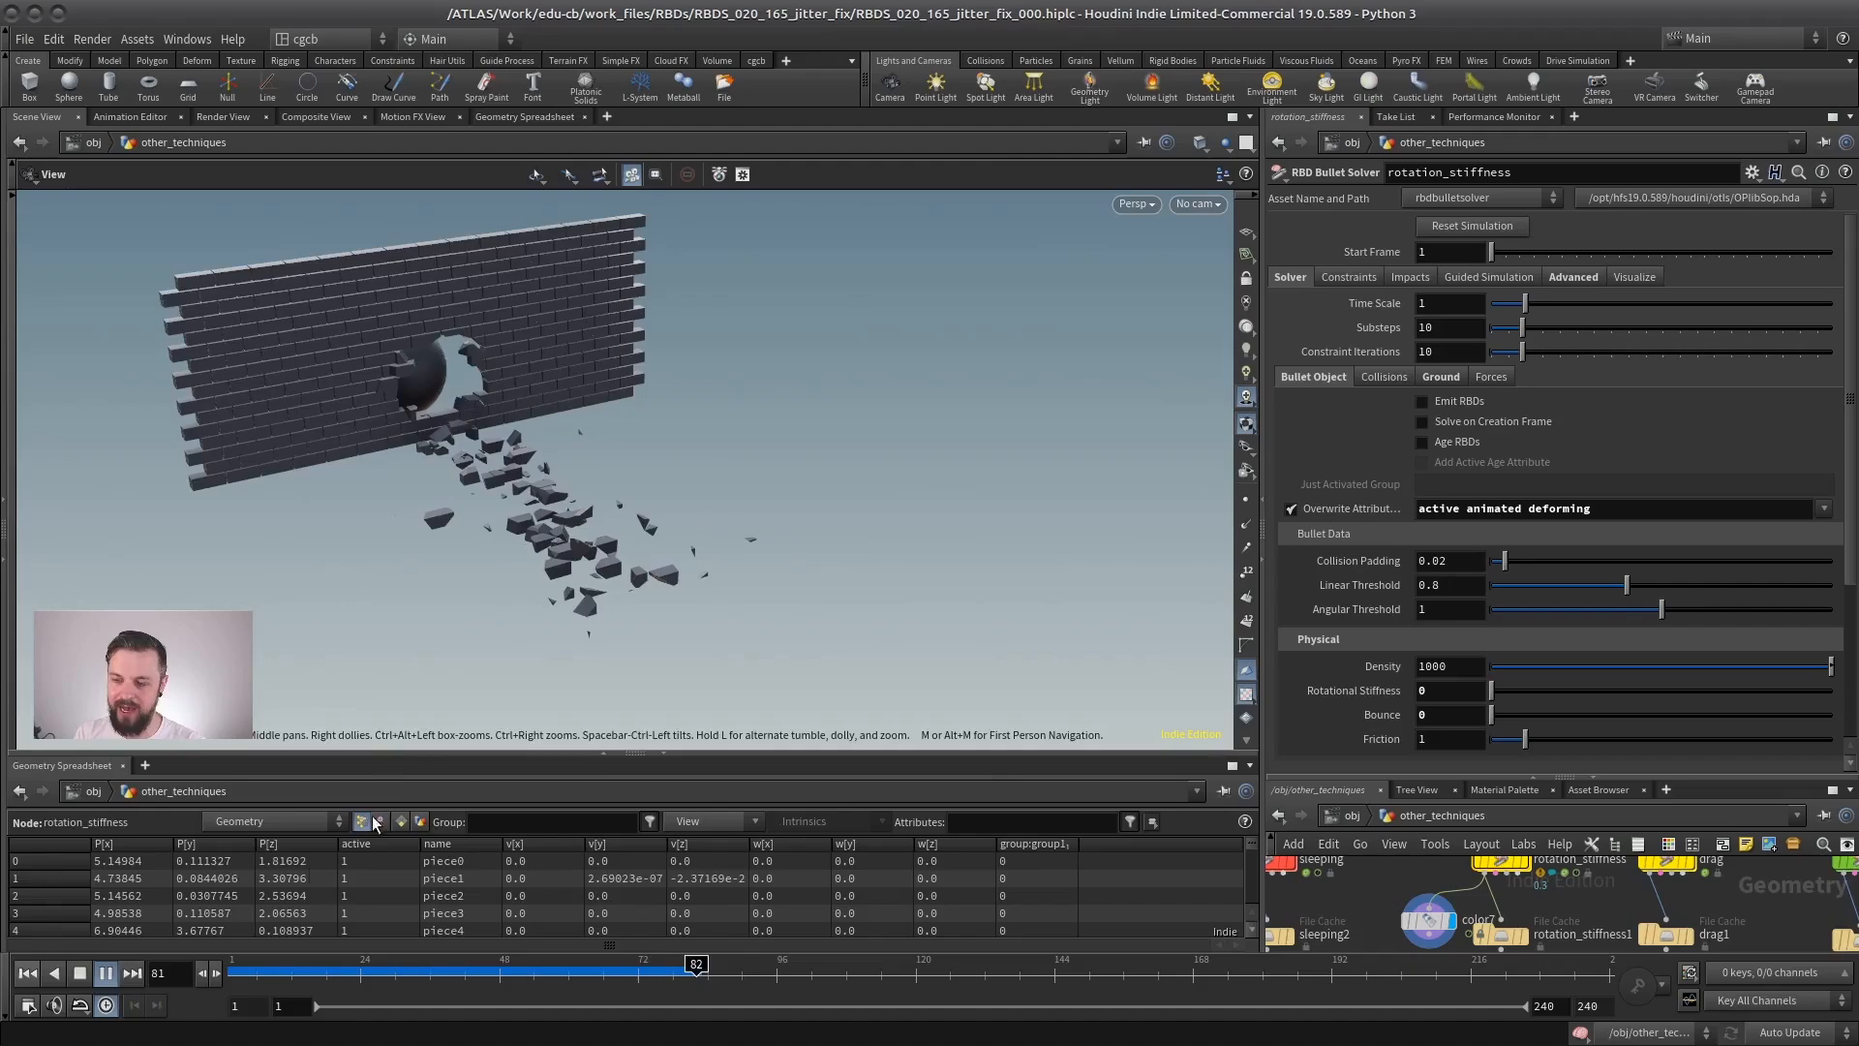
{"action": "left_click", "coordinate": [80, 974]}
{"action": "left_click", "coordinate": [27, 973]}
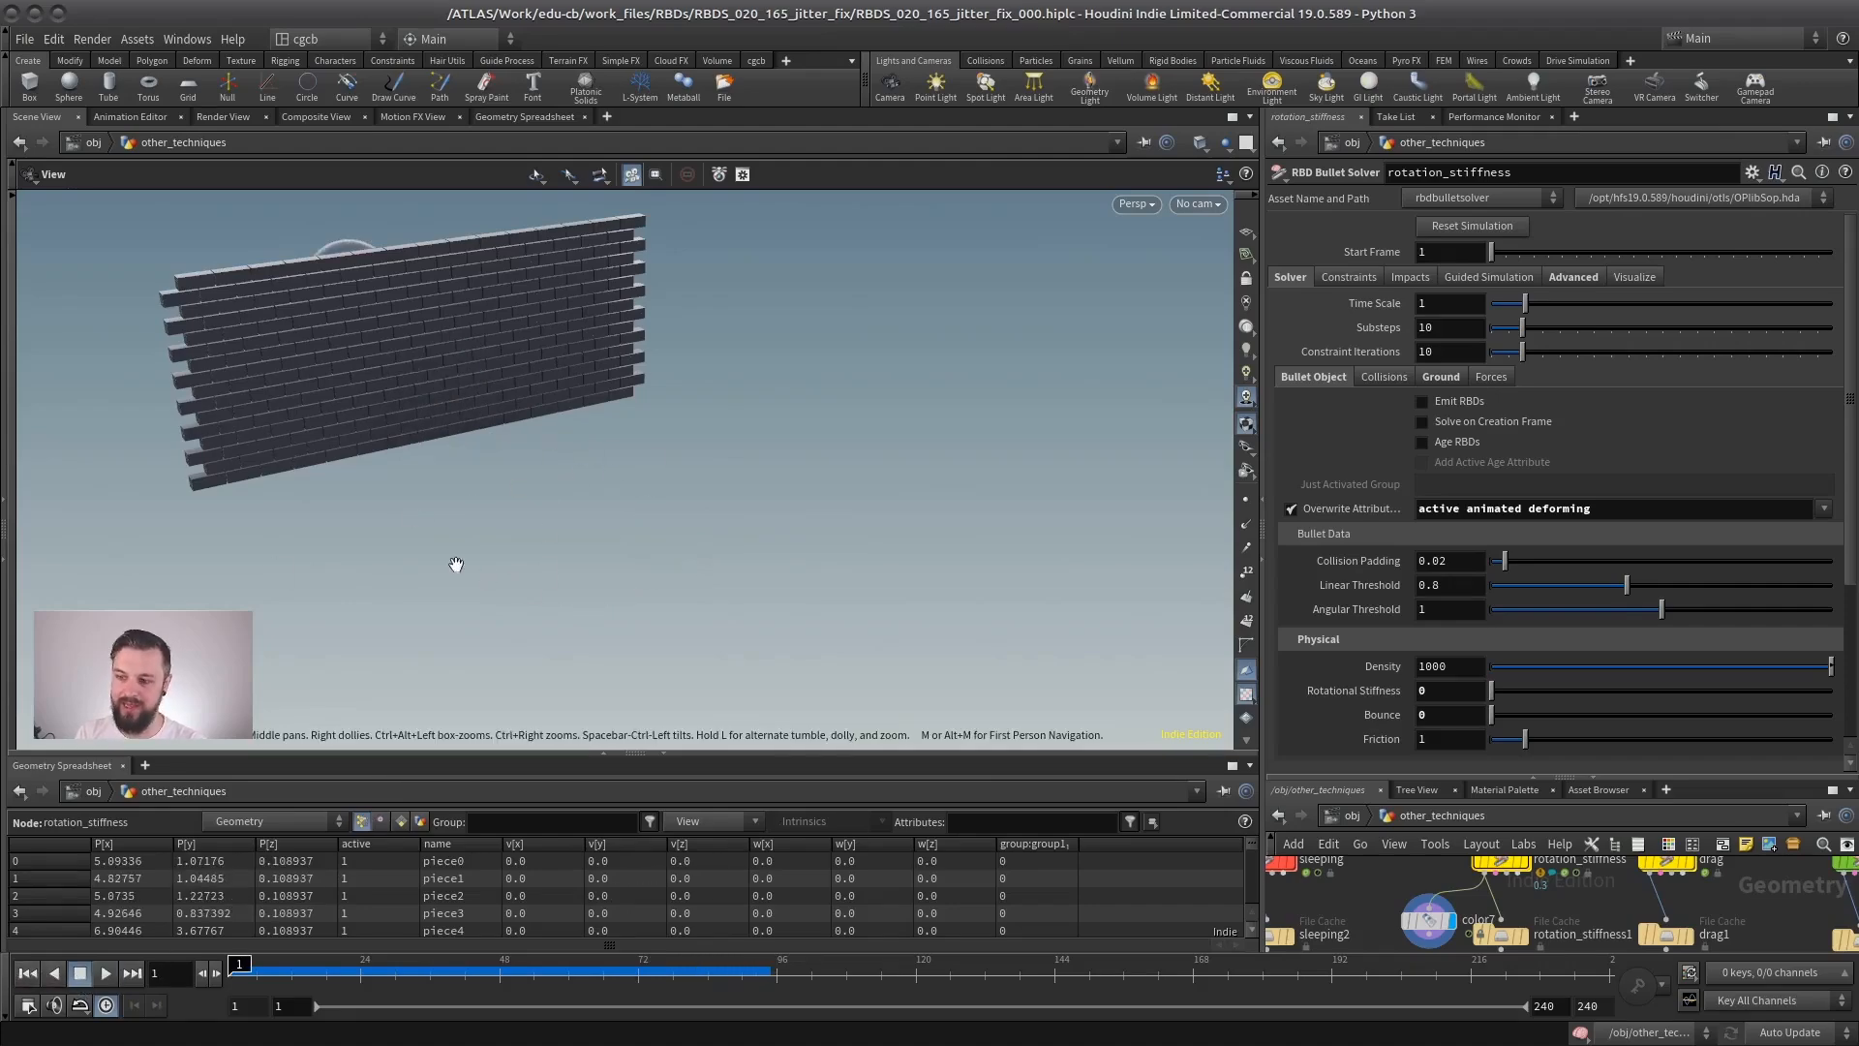
Set the rotation_stiffness solver's Rotational Stiffness to 0.5.
{"action": "double_click", "coordinate": [1430, 691]}
{"action": "type", "text": "1"}
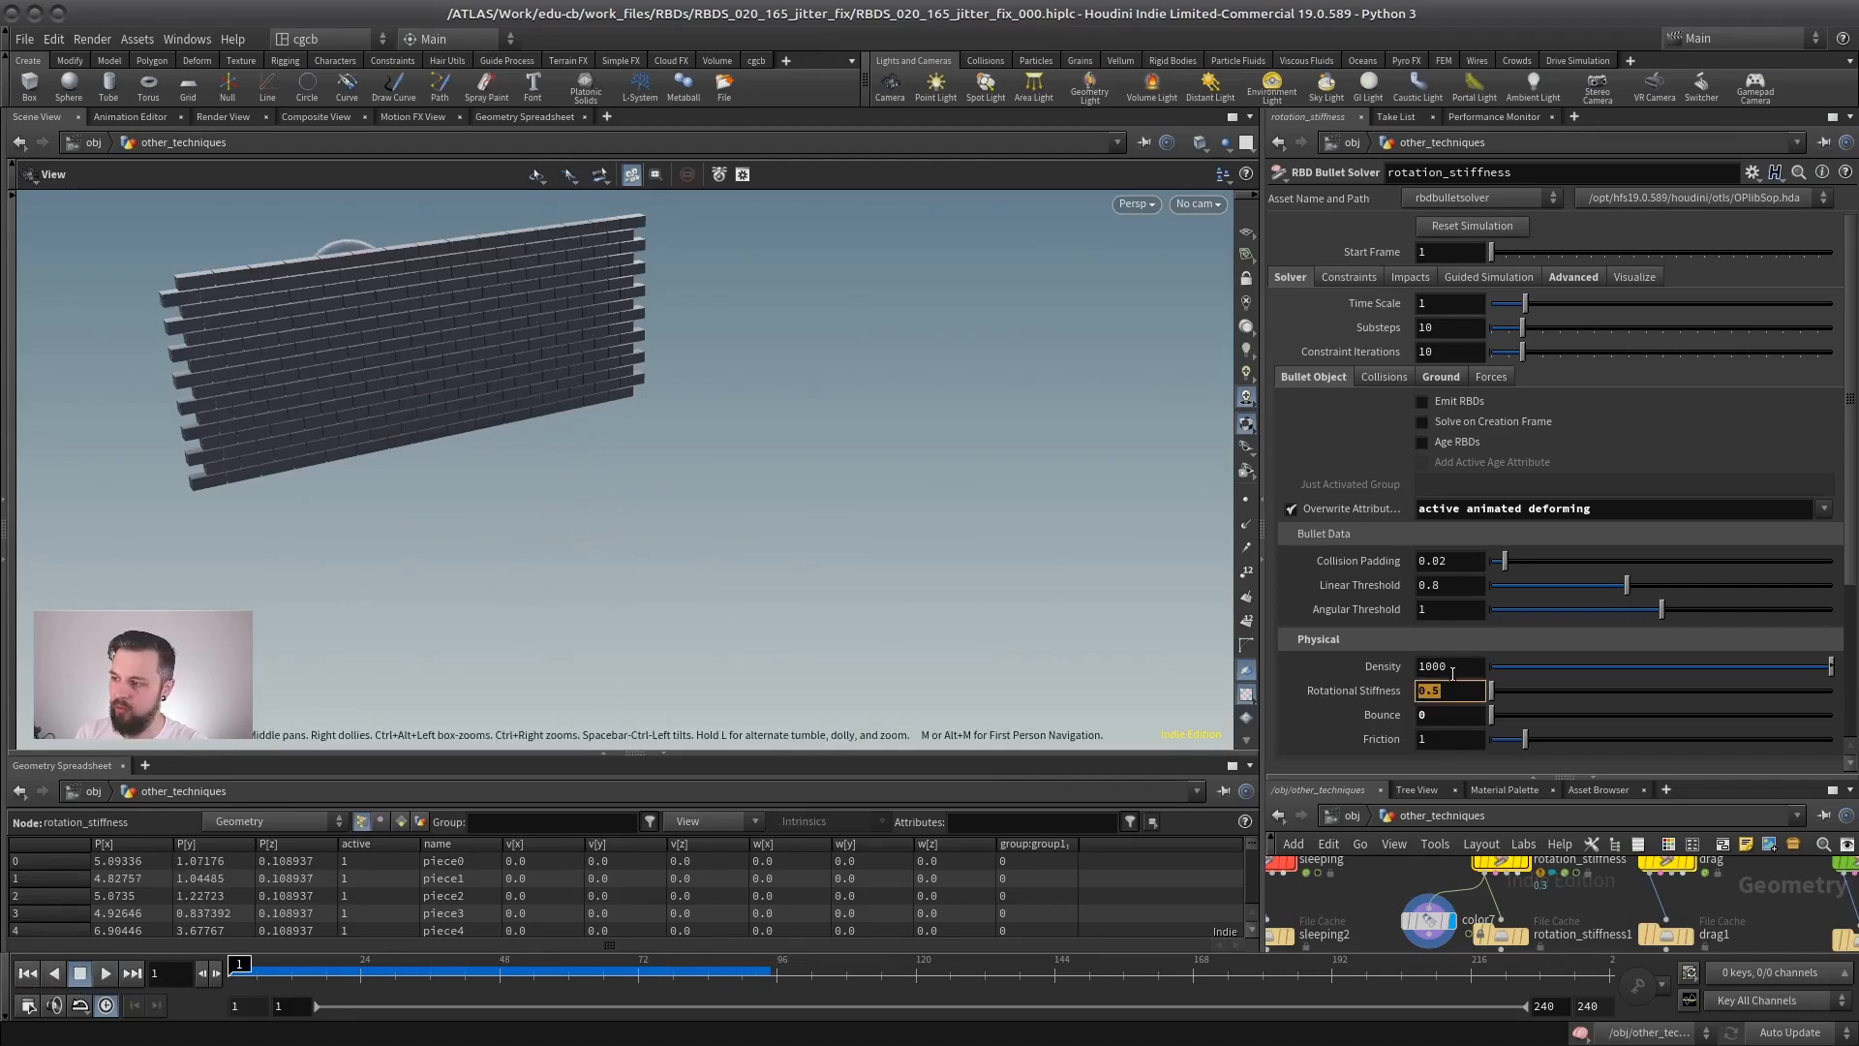
{"action": "left_click", "coordinate": [1452, 667]}
Display the drag solver and examine the Drag and Drag Spin settings among its forces.
{"action": "left_click_drag", "start_coordinate": [1449, 775], "coordinate": [1453, 433]}
{"action": "scroll", "coordinate": [1490, 670], "scroll_direction": "up", "scroll_amount": 3}
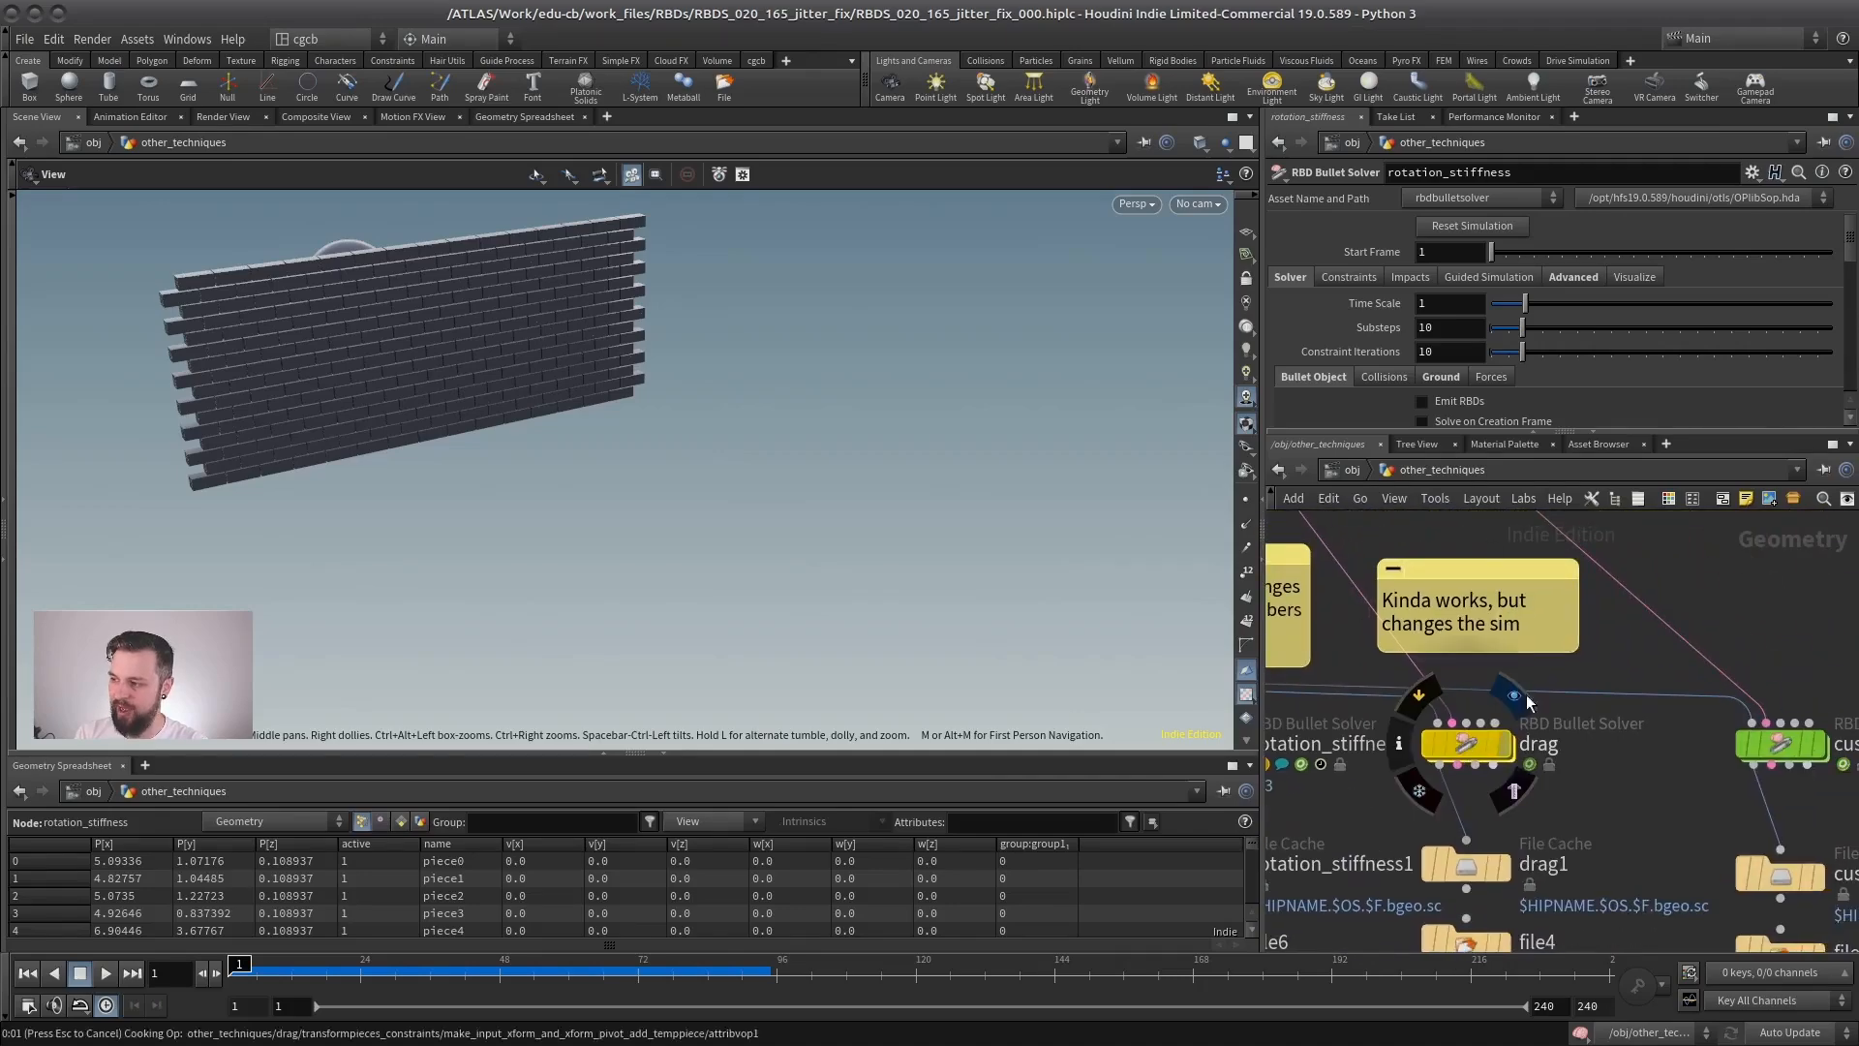
{"action": "left_click", "coordinate": [1468, 747]}
{"action": "left_click_drag", "start_coordinate": [1452, 435], "coordinate": [1452, 666]}
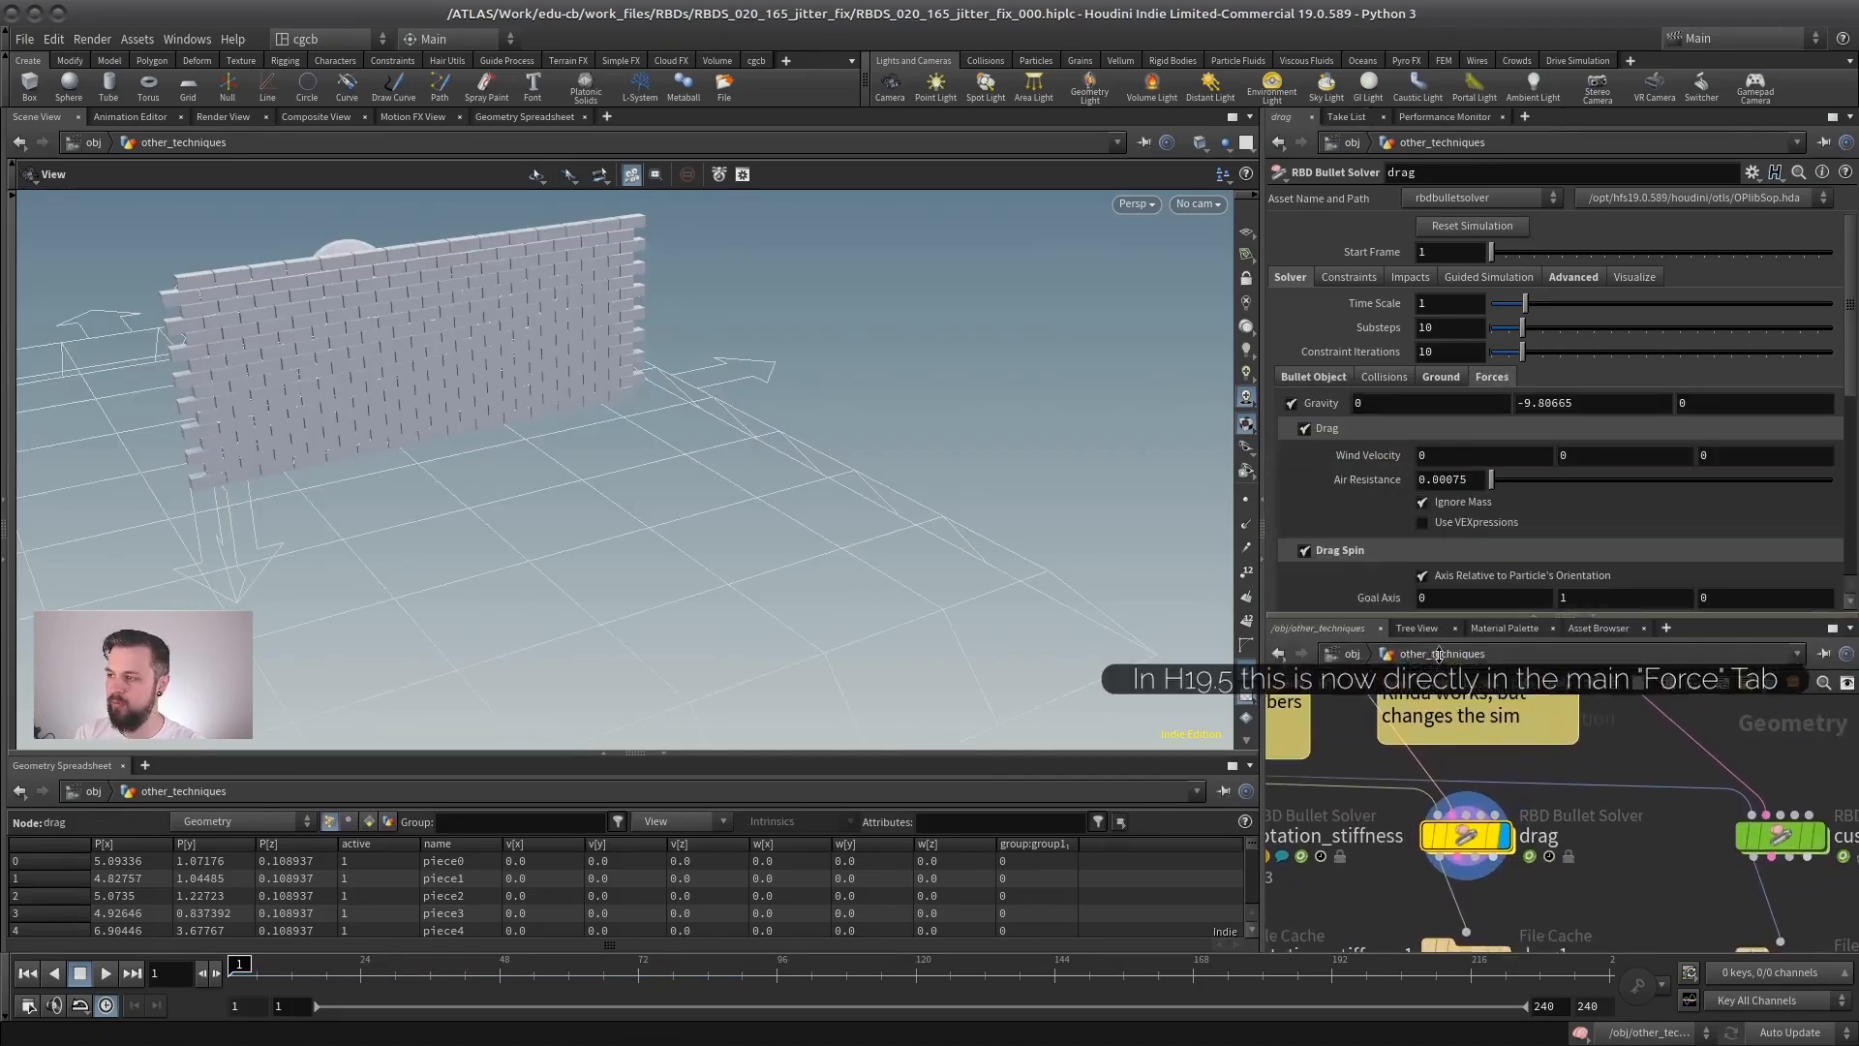
{"action": "left_click", "coordinate": [1463, 461]}
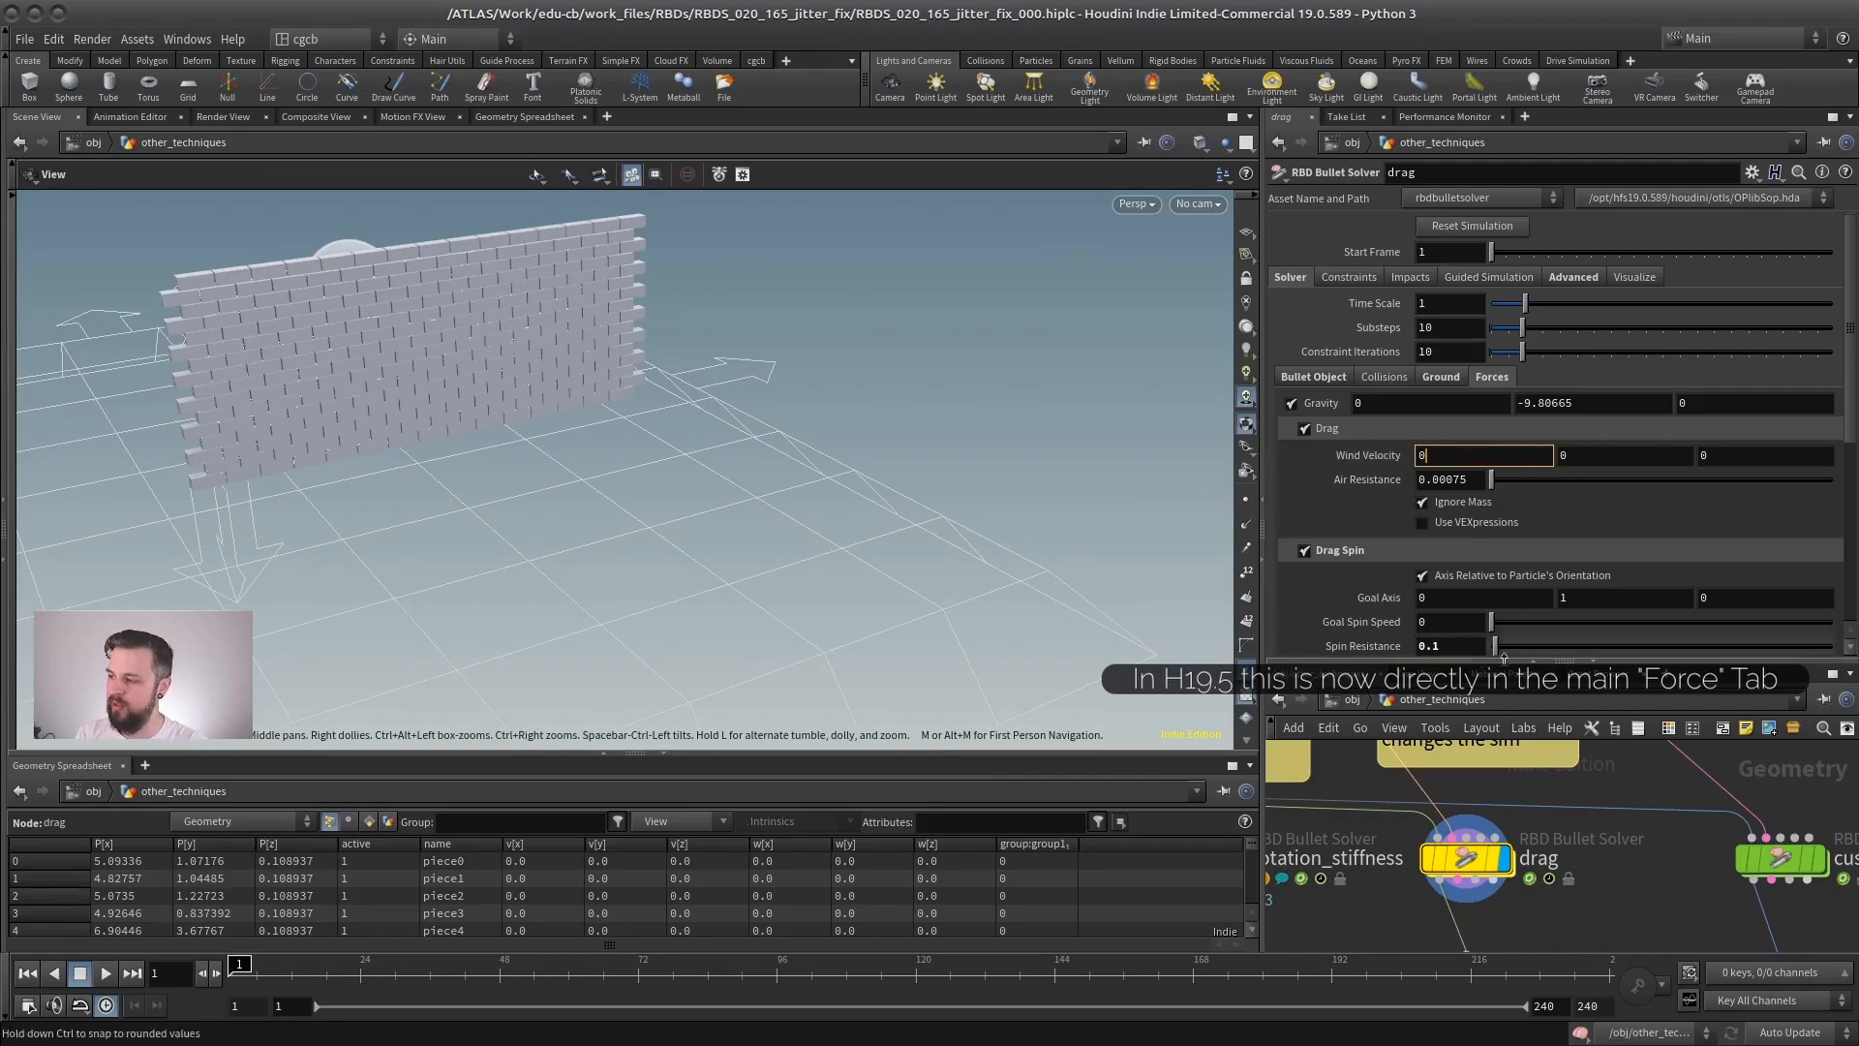
{"action": "left_click_drag", "start_coordinate": [1452, 667], "coordinate": [1455, 741]}
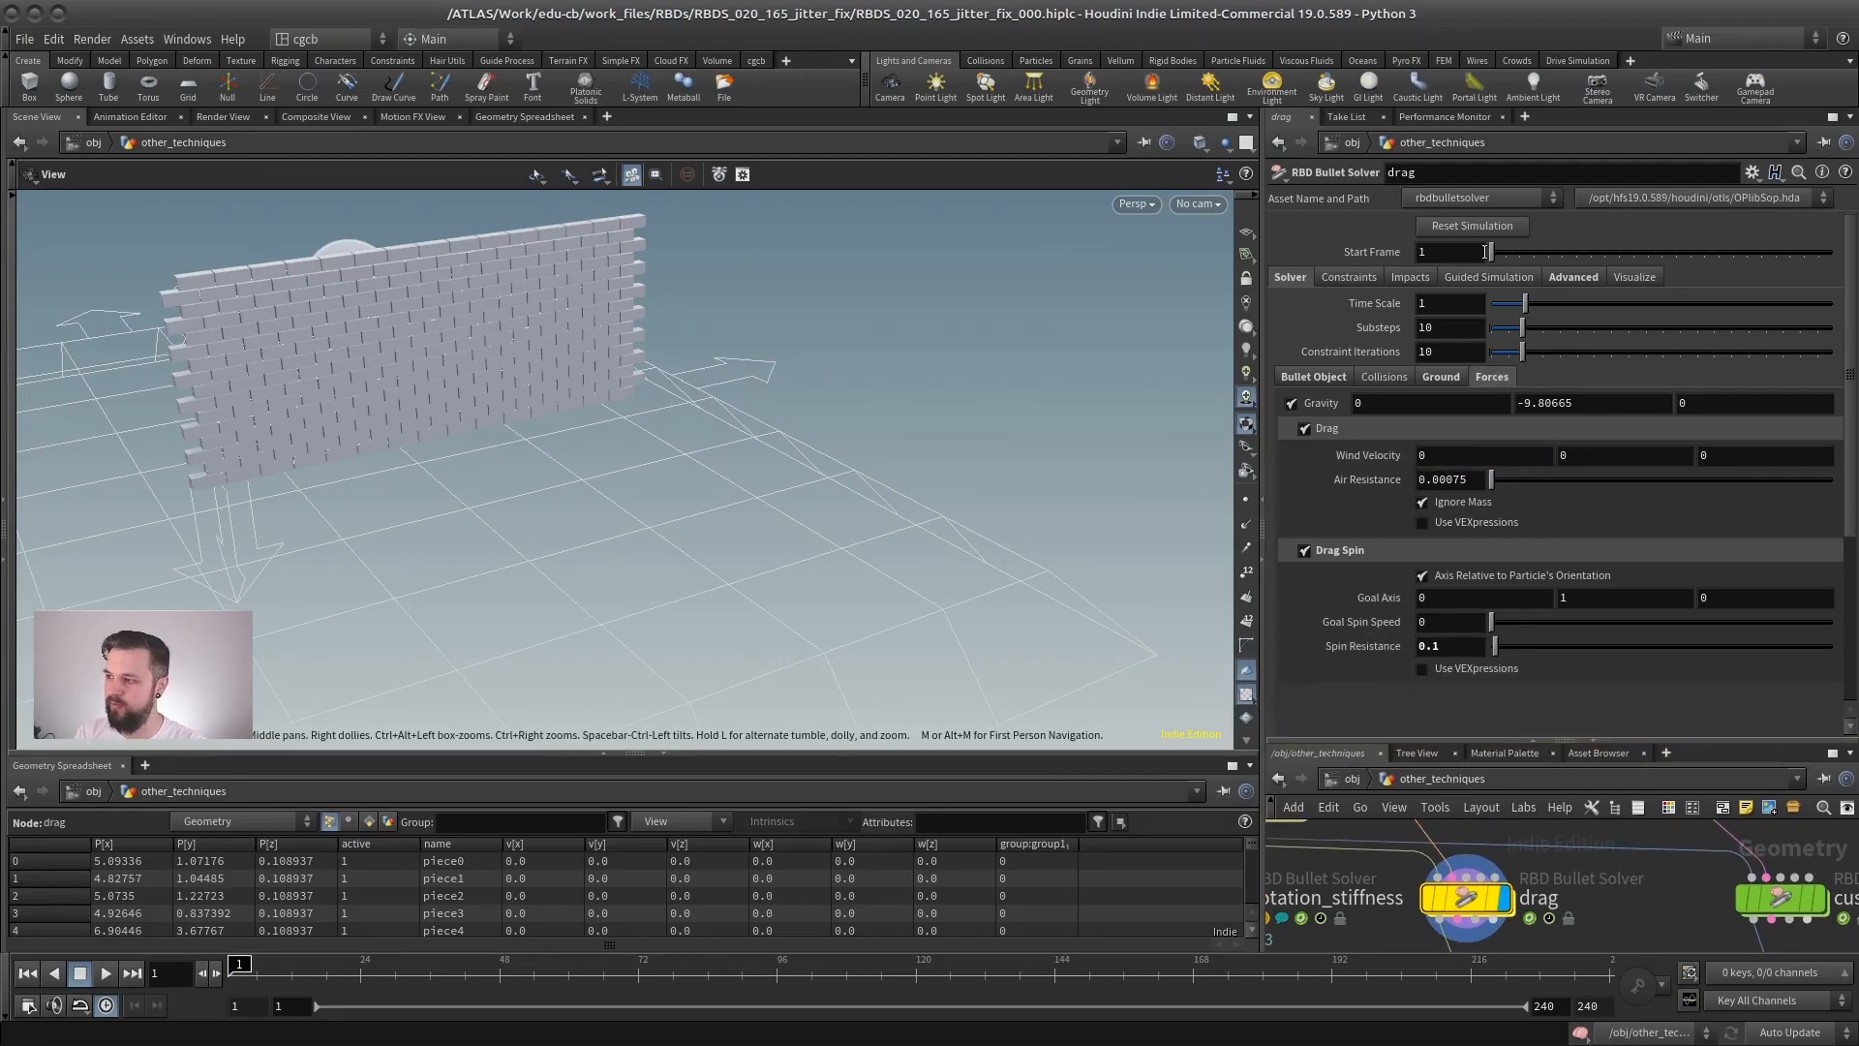
Disable the drag solver's Drag and Drag Spin forces, and re-enable both.
{"action": "left_click", "coordinate": [1305, 428]}
{"action": "left_click", "coordinate": [1304, 463]}
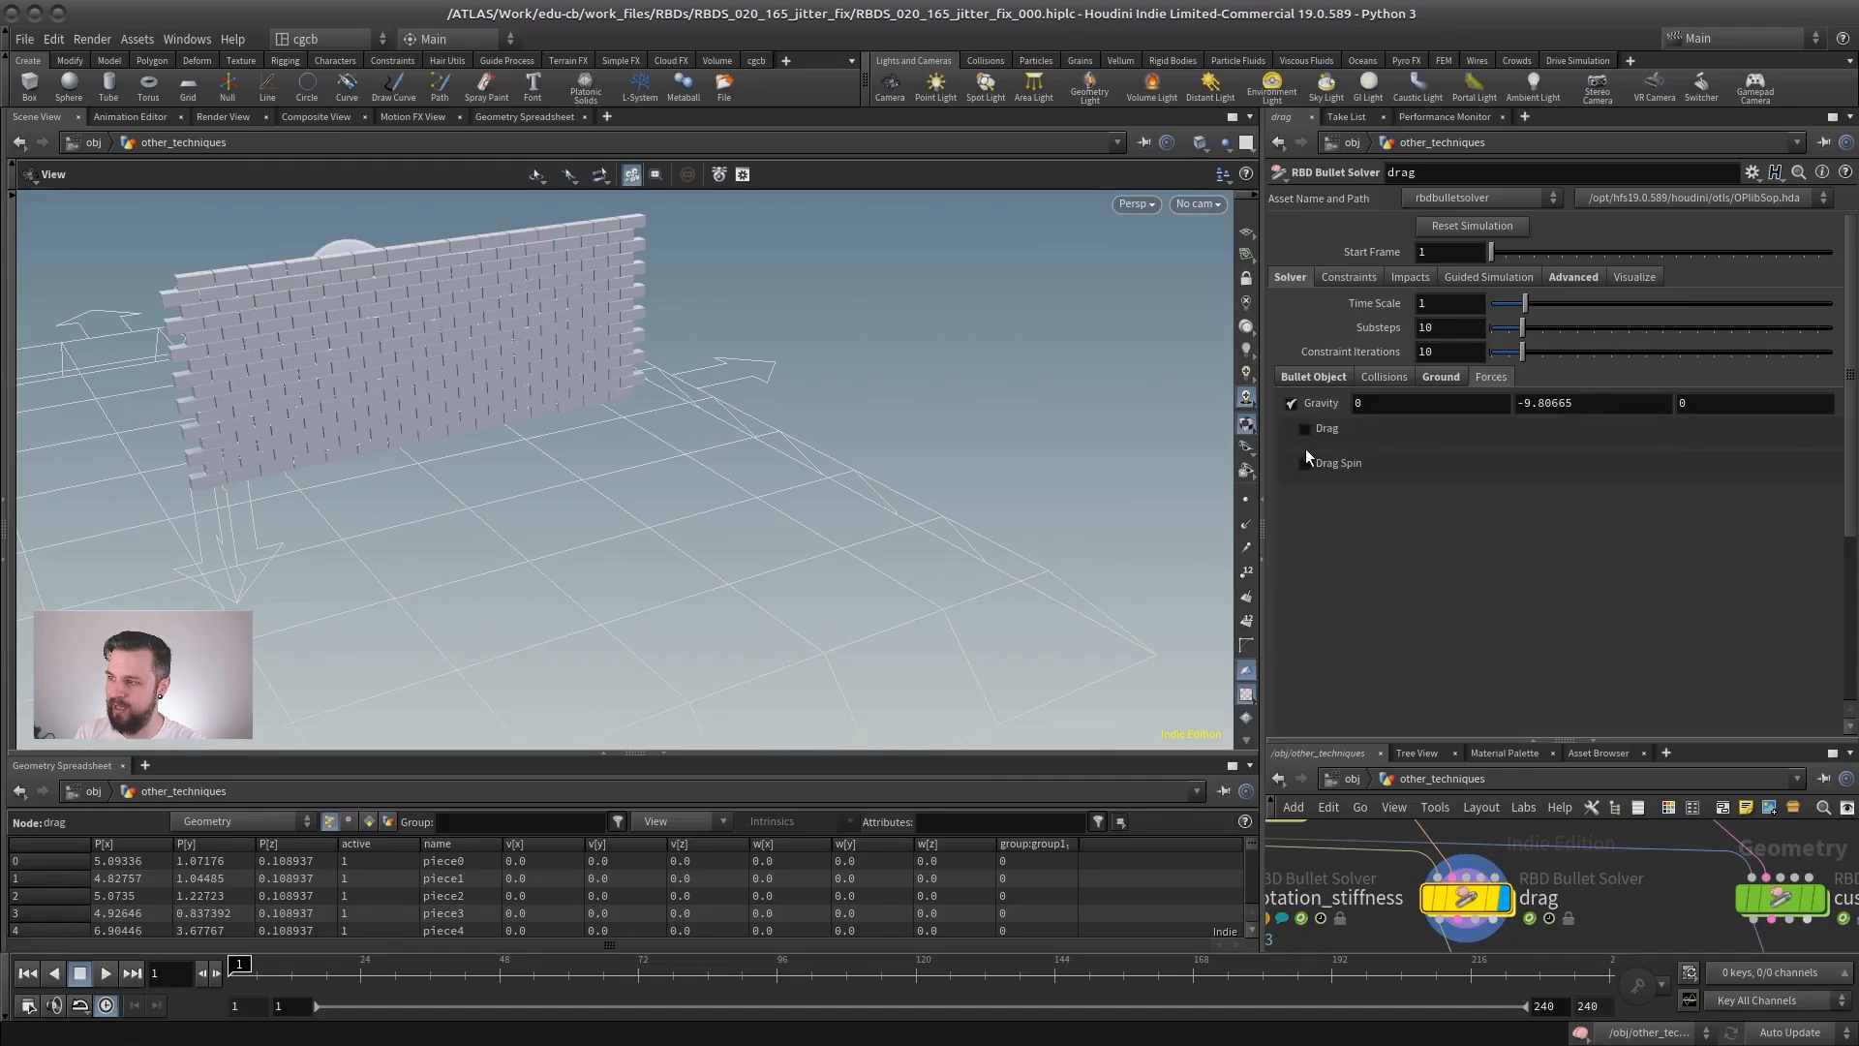
{"action": "left_click", "coordinate": [1305, 429]}
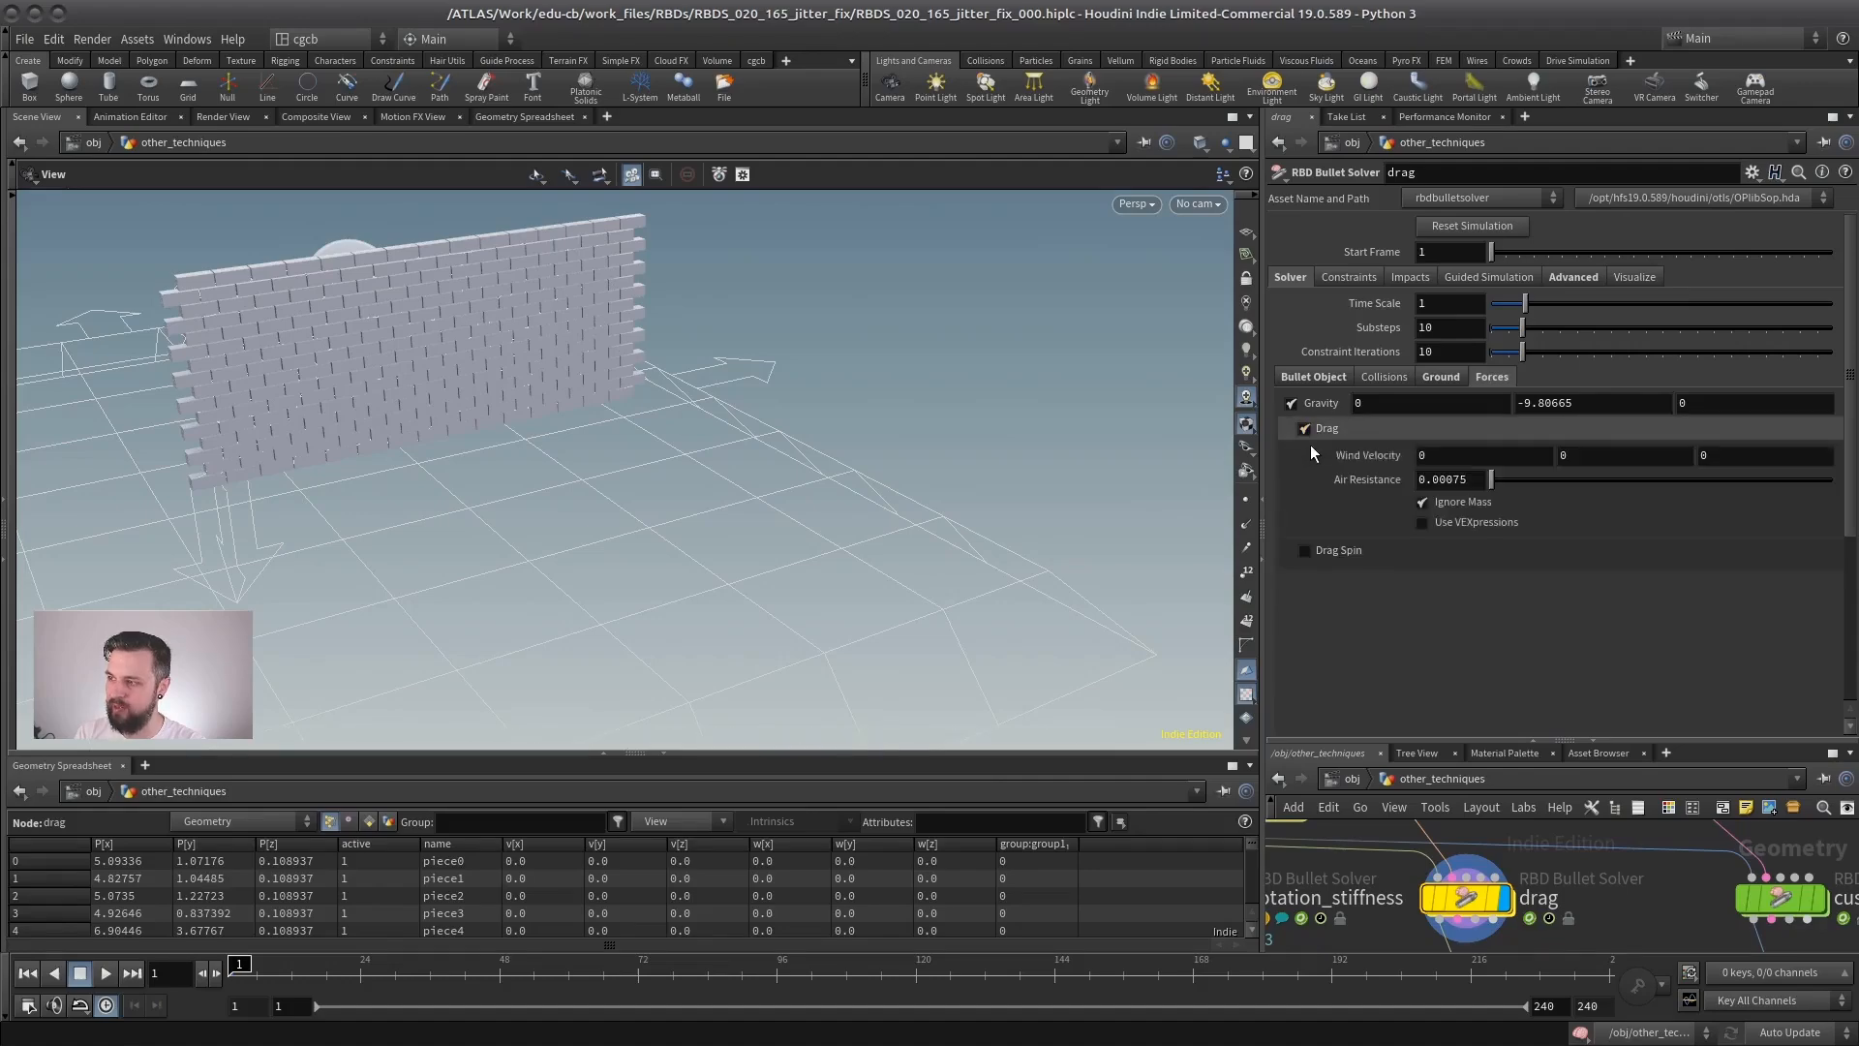
{"action": "left_click", "coordinate": [1303, 552]}
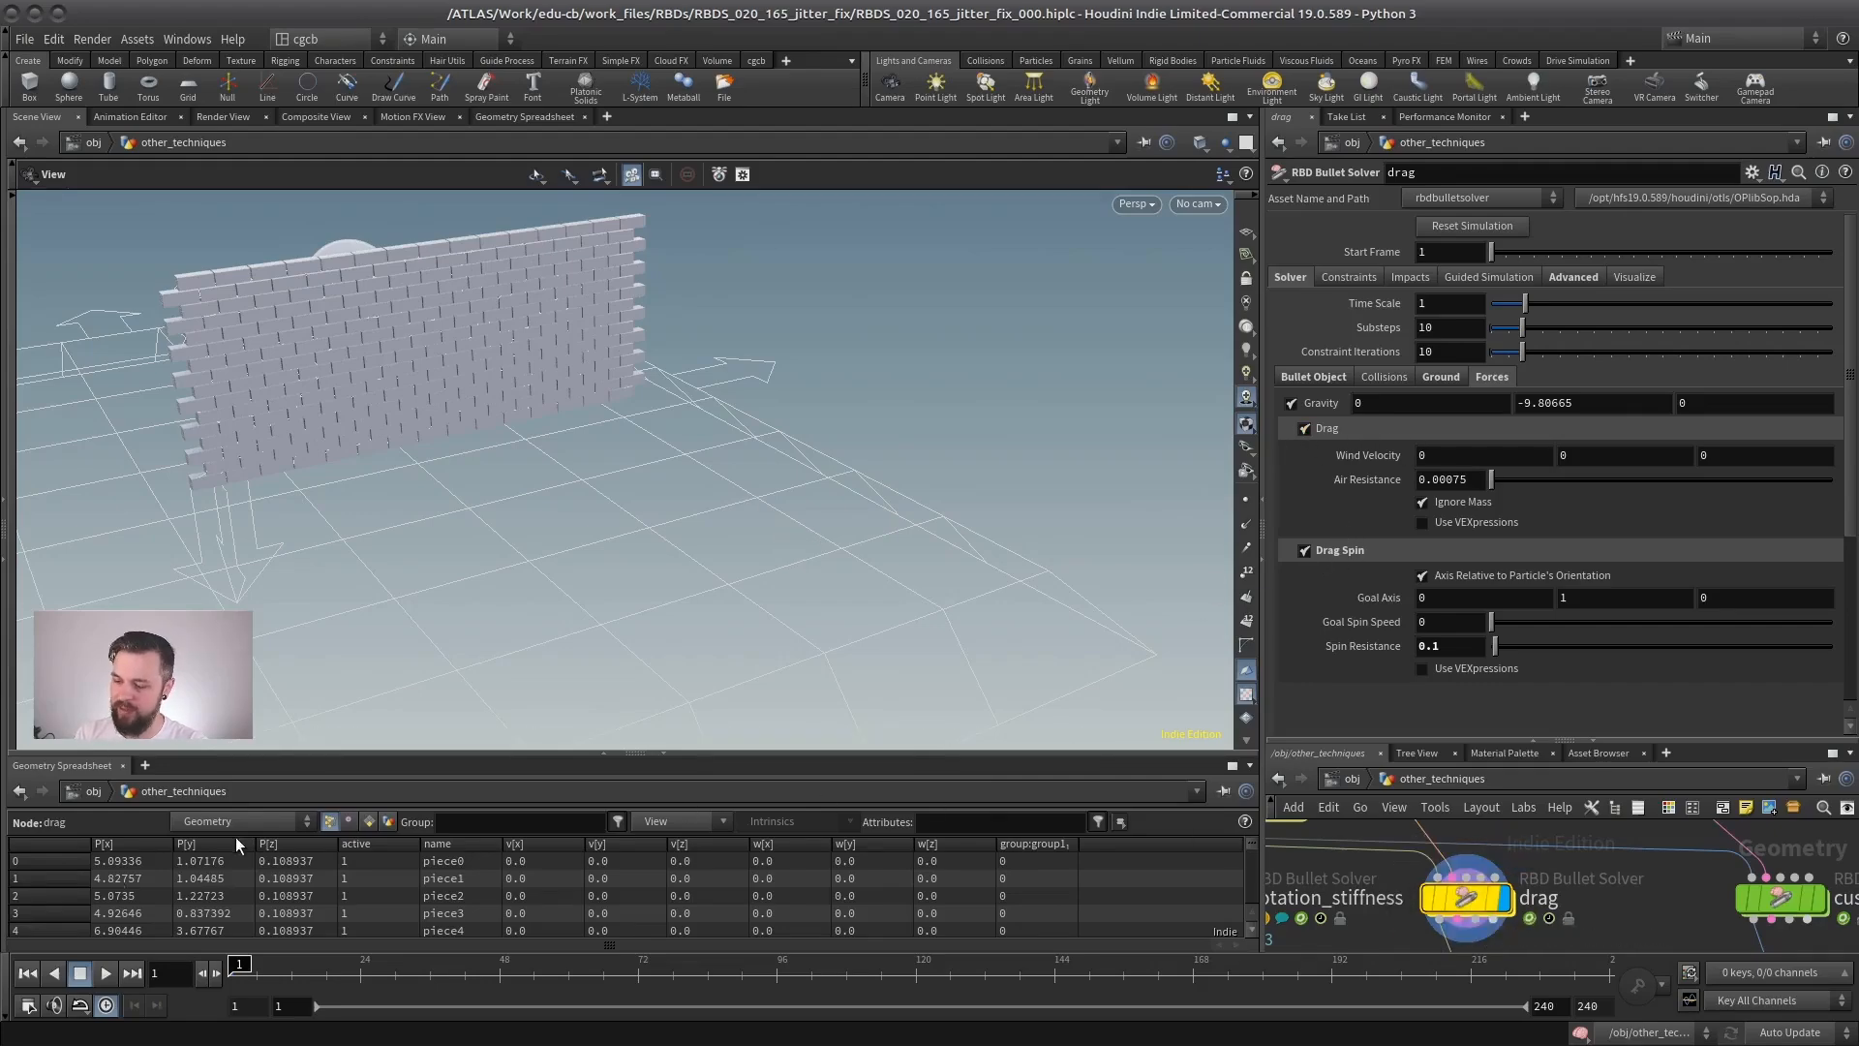
Play the drag solver's simulation, enlarge the network view and display the color8 node.
{"action": "left_click", "coordinate": [106, 973]}
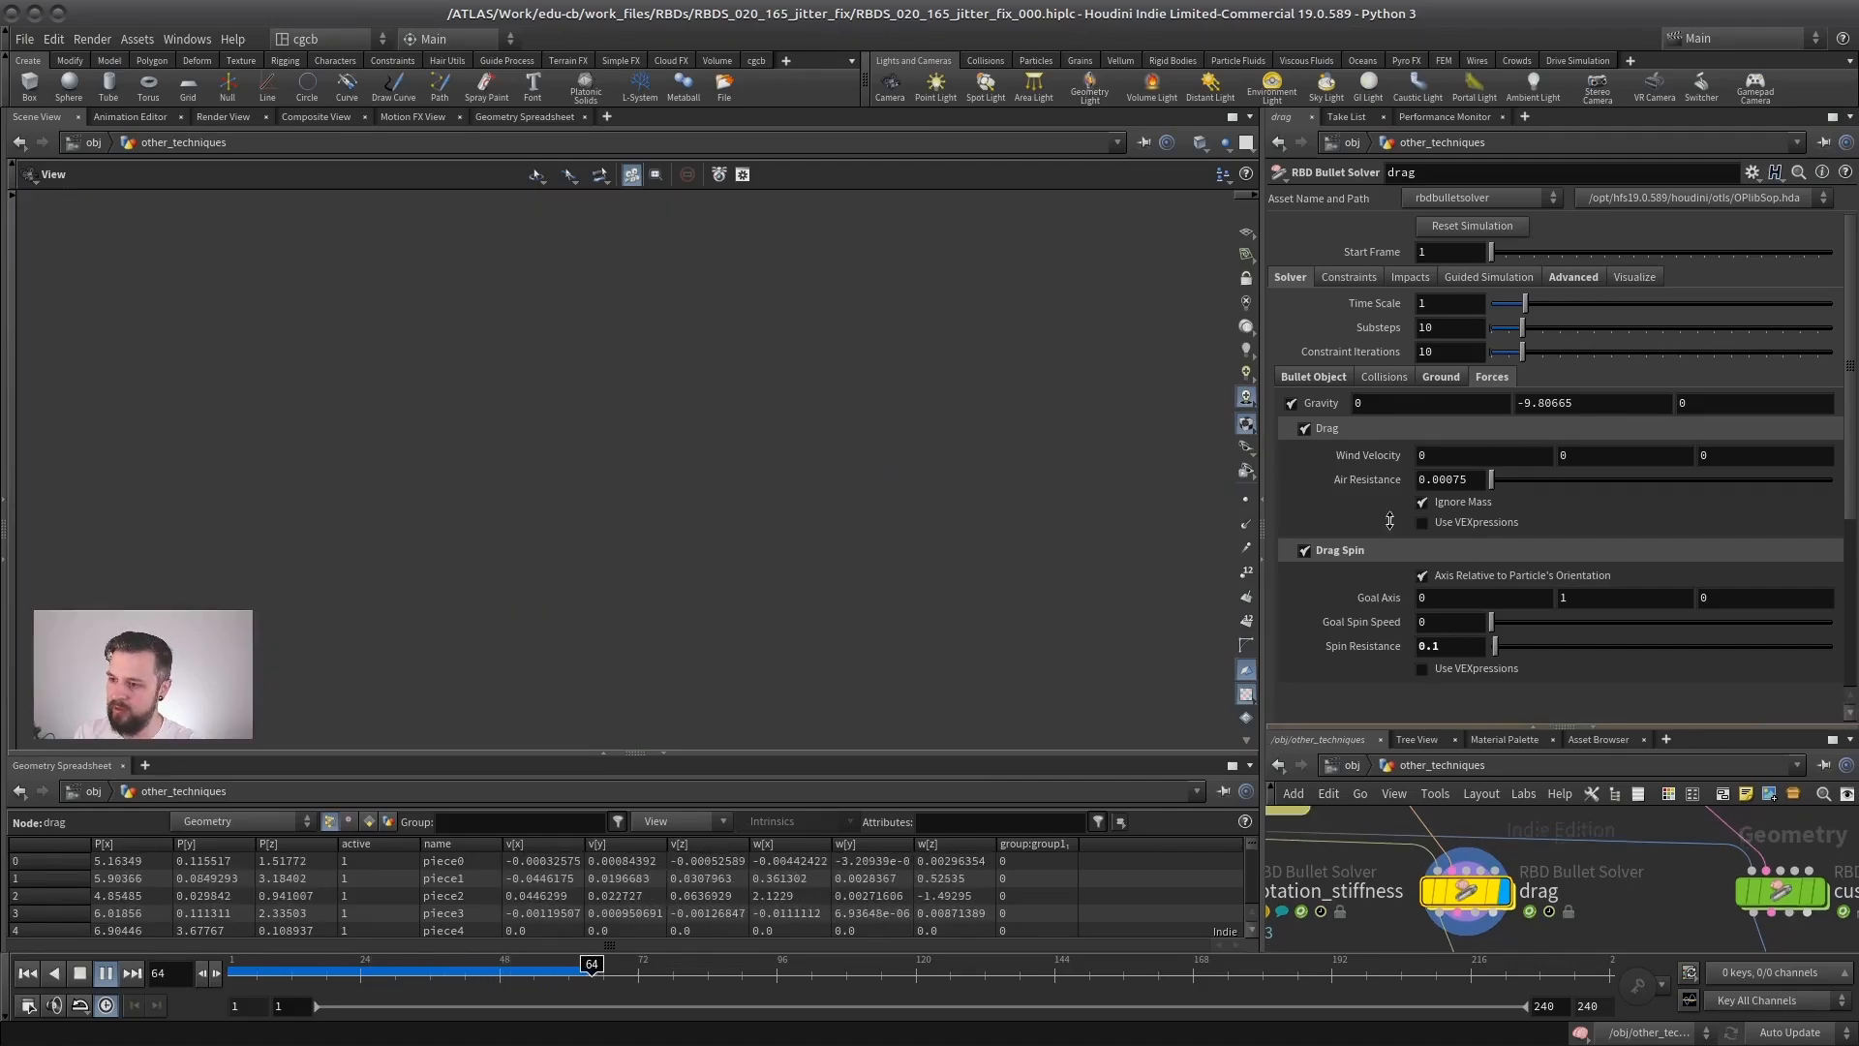
{"action": "left_click_drag", "start_coordinate": [1432, 742], "coordinate": [1431, 426]}
{"action": "left_click", "coordinate": [1616, 796]}
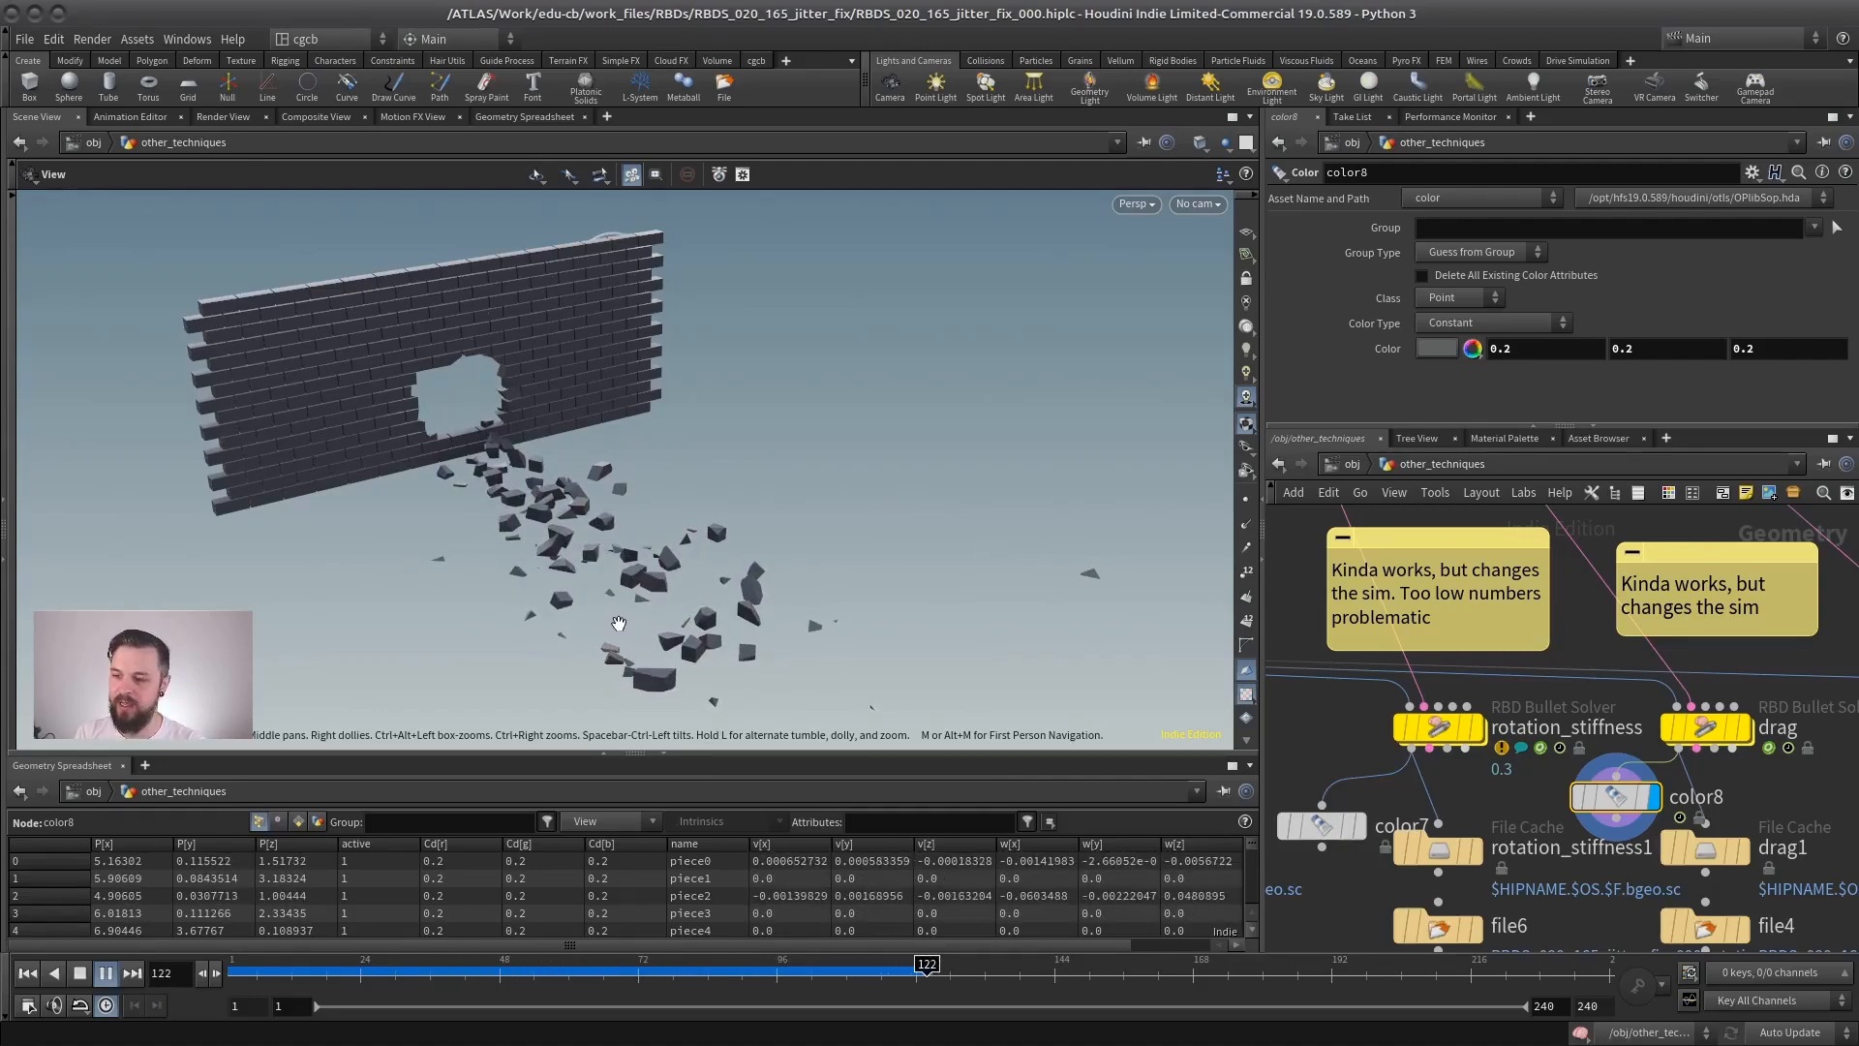
Replay the drag simulation from the first frame and stop it at frame 147.
{"action": "left_click", "coordinate": [34, 974]}
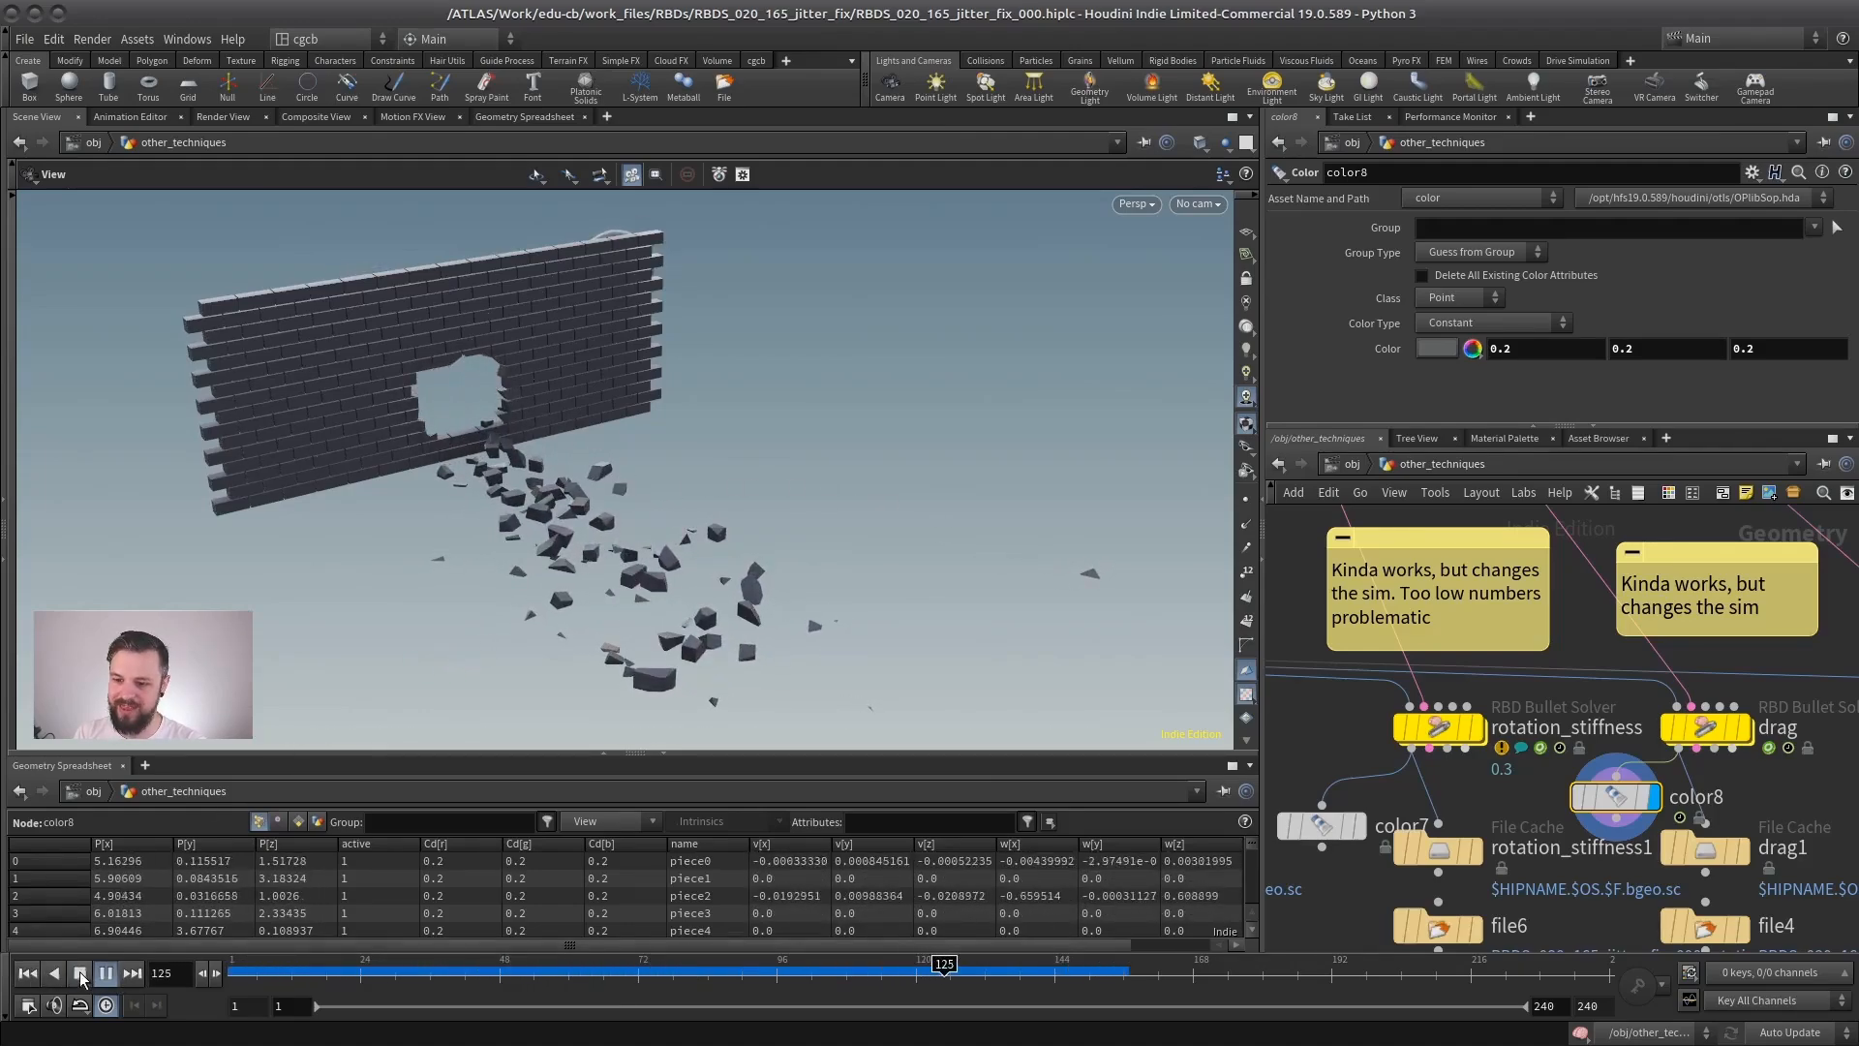
{"action": "left_click", "coordinate": [31, 974]}
{"action": "left_click", "coordinate": [104, 974]}
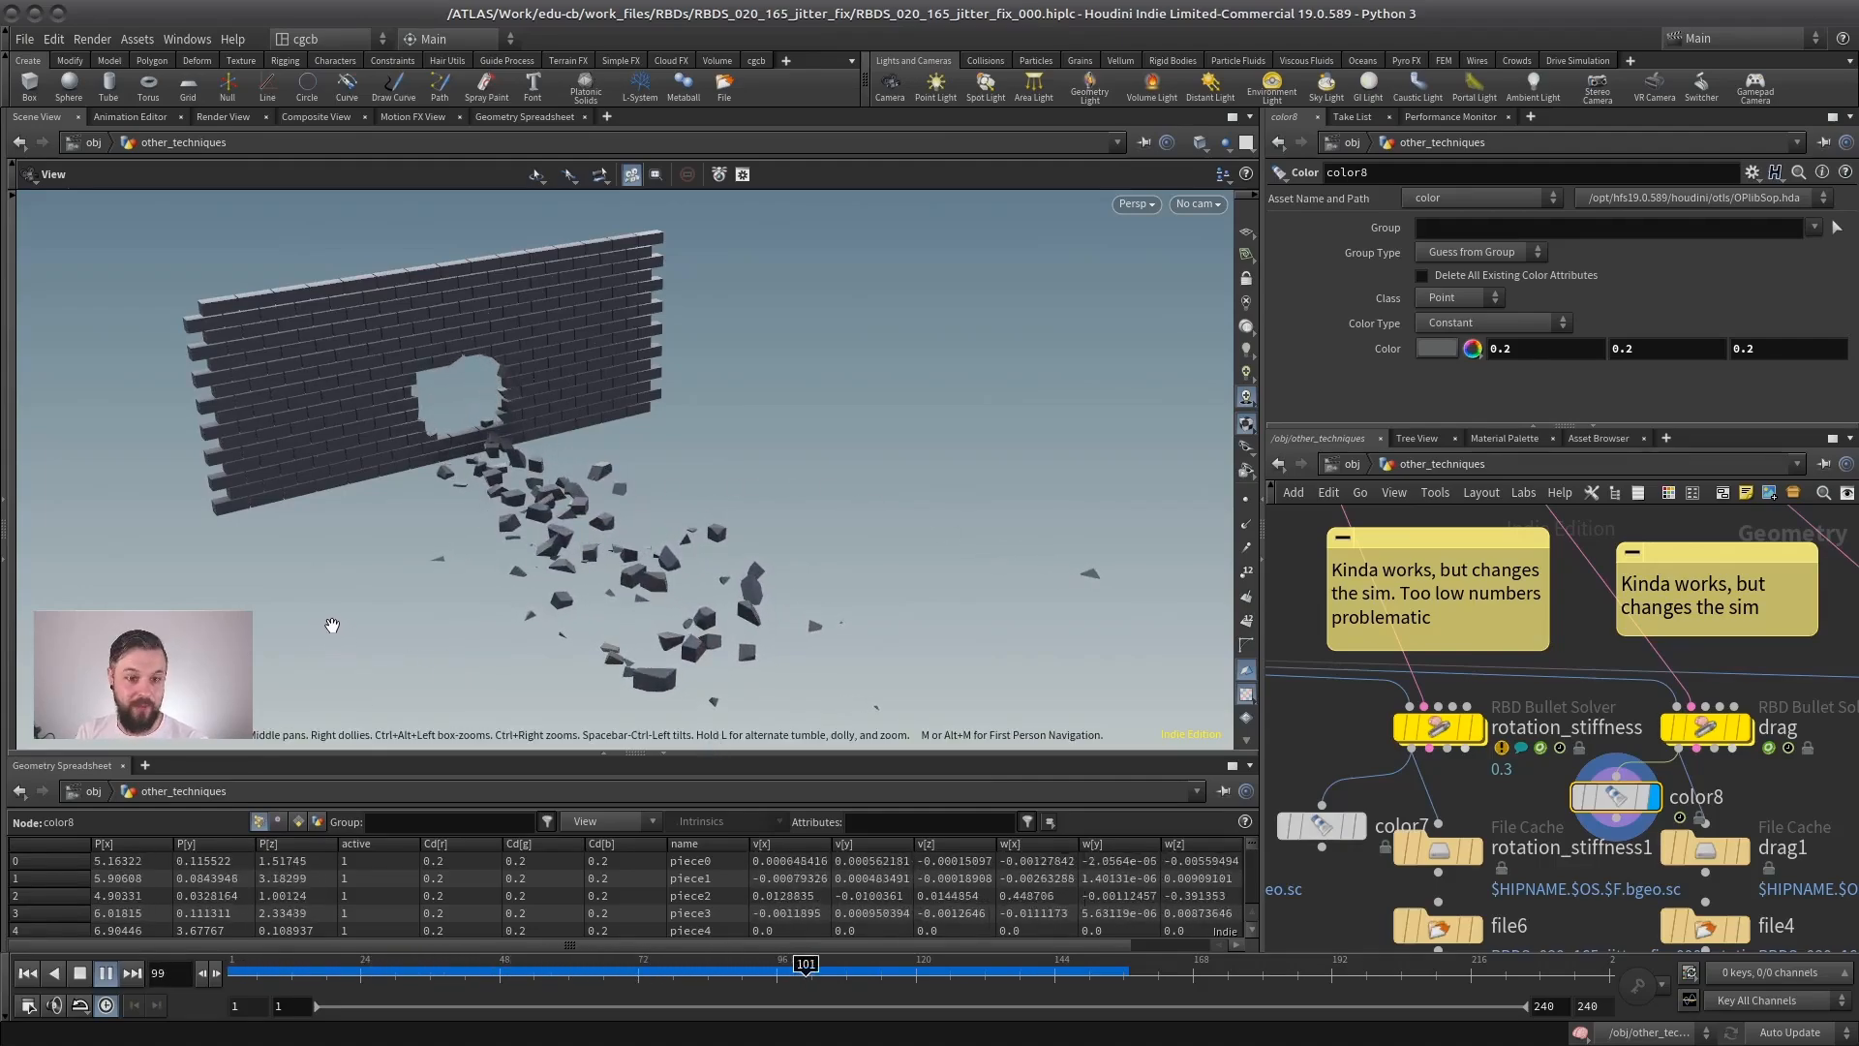
{"action": "left_click", "coordinate": [79, 971]}
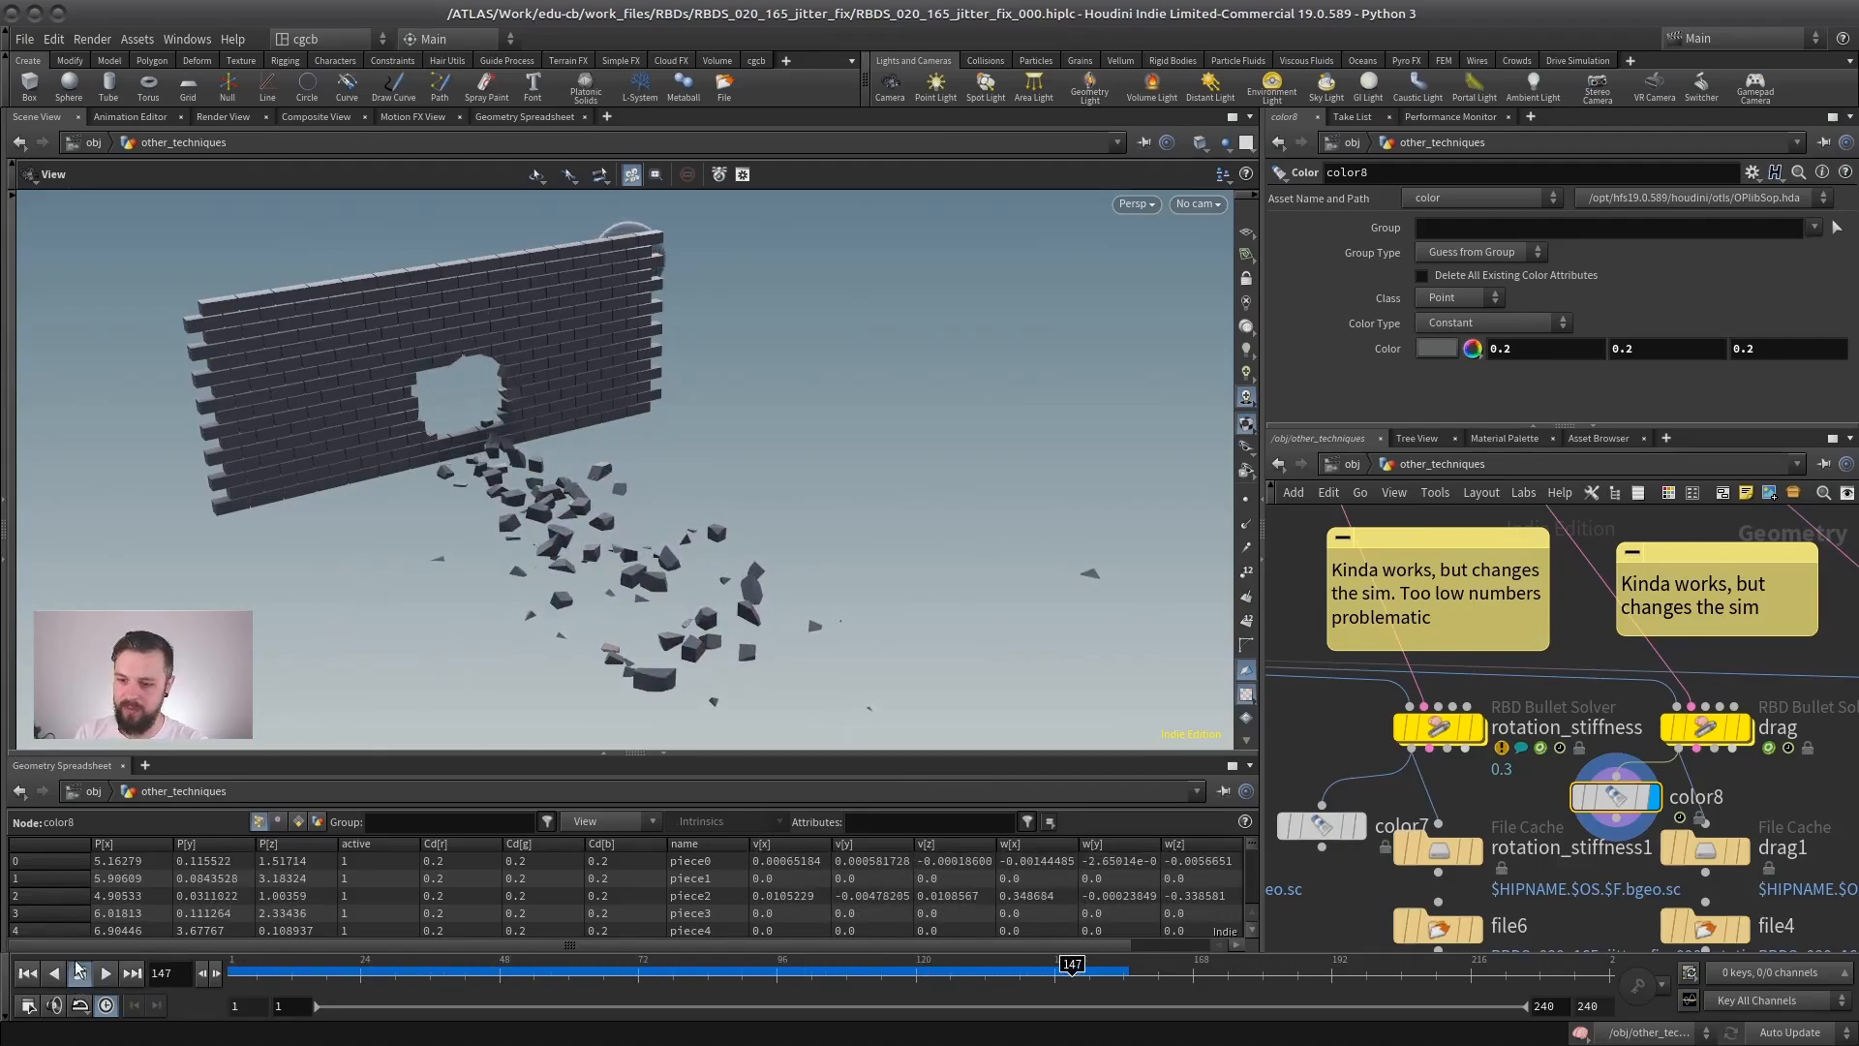
Display the custom RBD Bullet Solver, return to the first frame, and open the solver's forces network.
{"action": "middle_click_drag", "start_coordinate": [1589, 616], "coordinate": [1457, 692]}
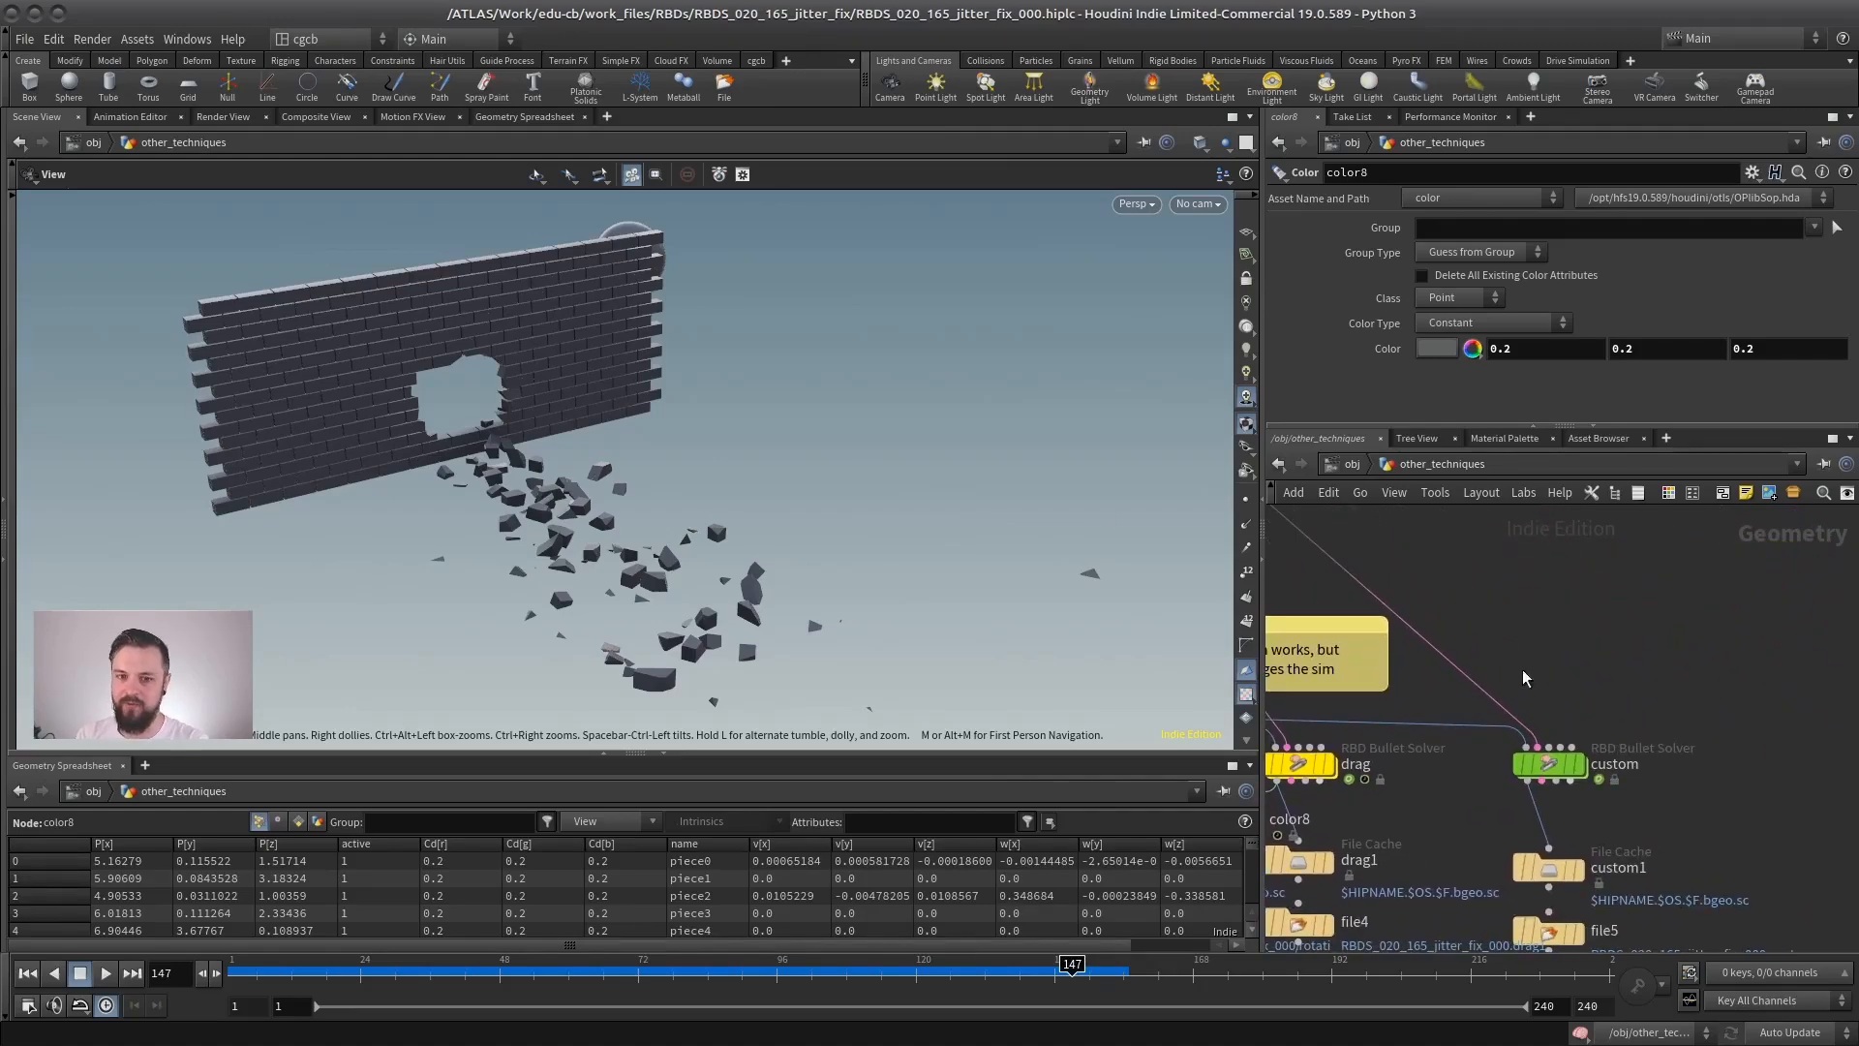
{"action": "middle_click_drag", "start_coordinate": [1567, 666], "coordinate": [1524, 608]}
{"action": "scroll", "coordinate": [1522, 608], "scroll_direction": "up", "scroll_amount": 3}
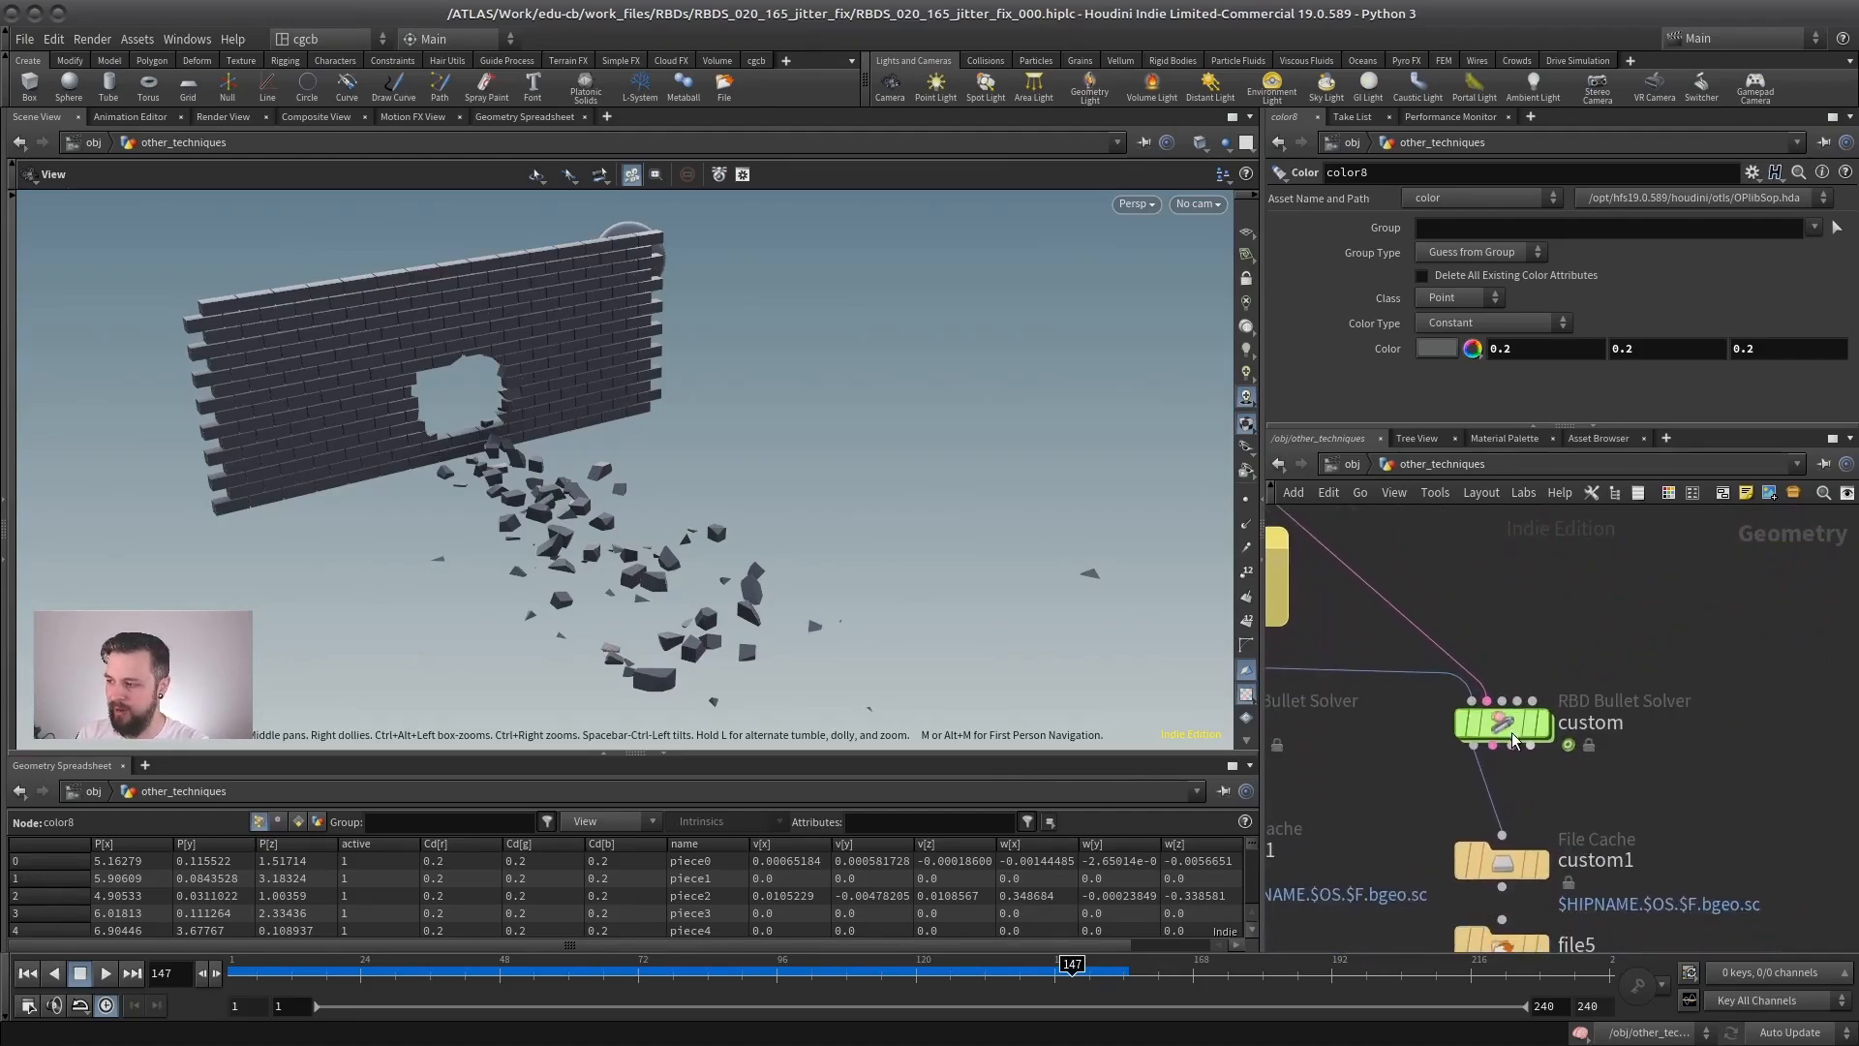
{"action": "mouse_move", "coordinate": [1499, 725]}
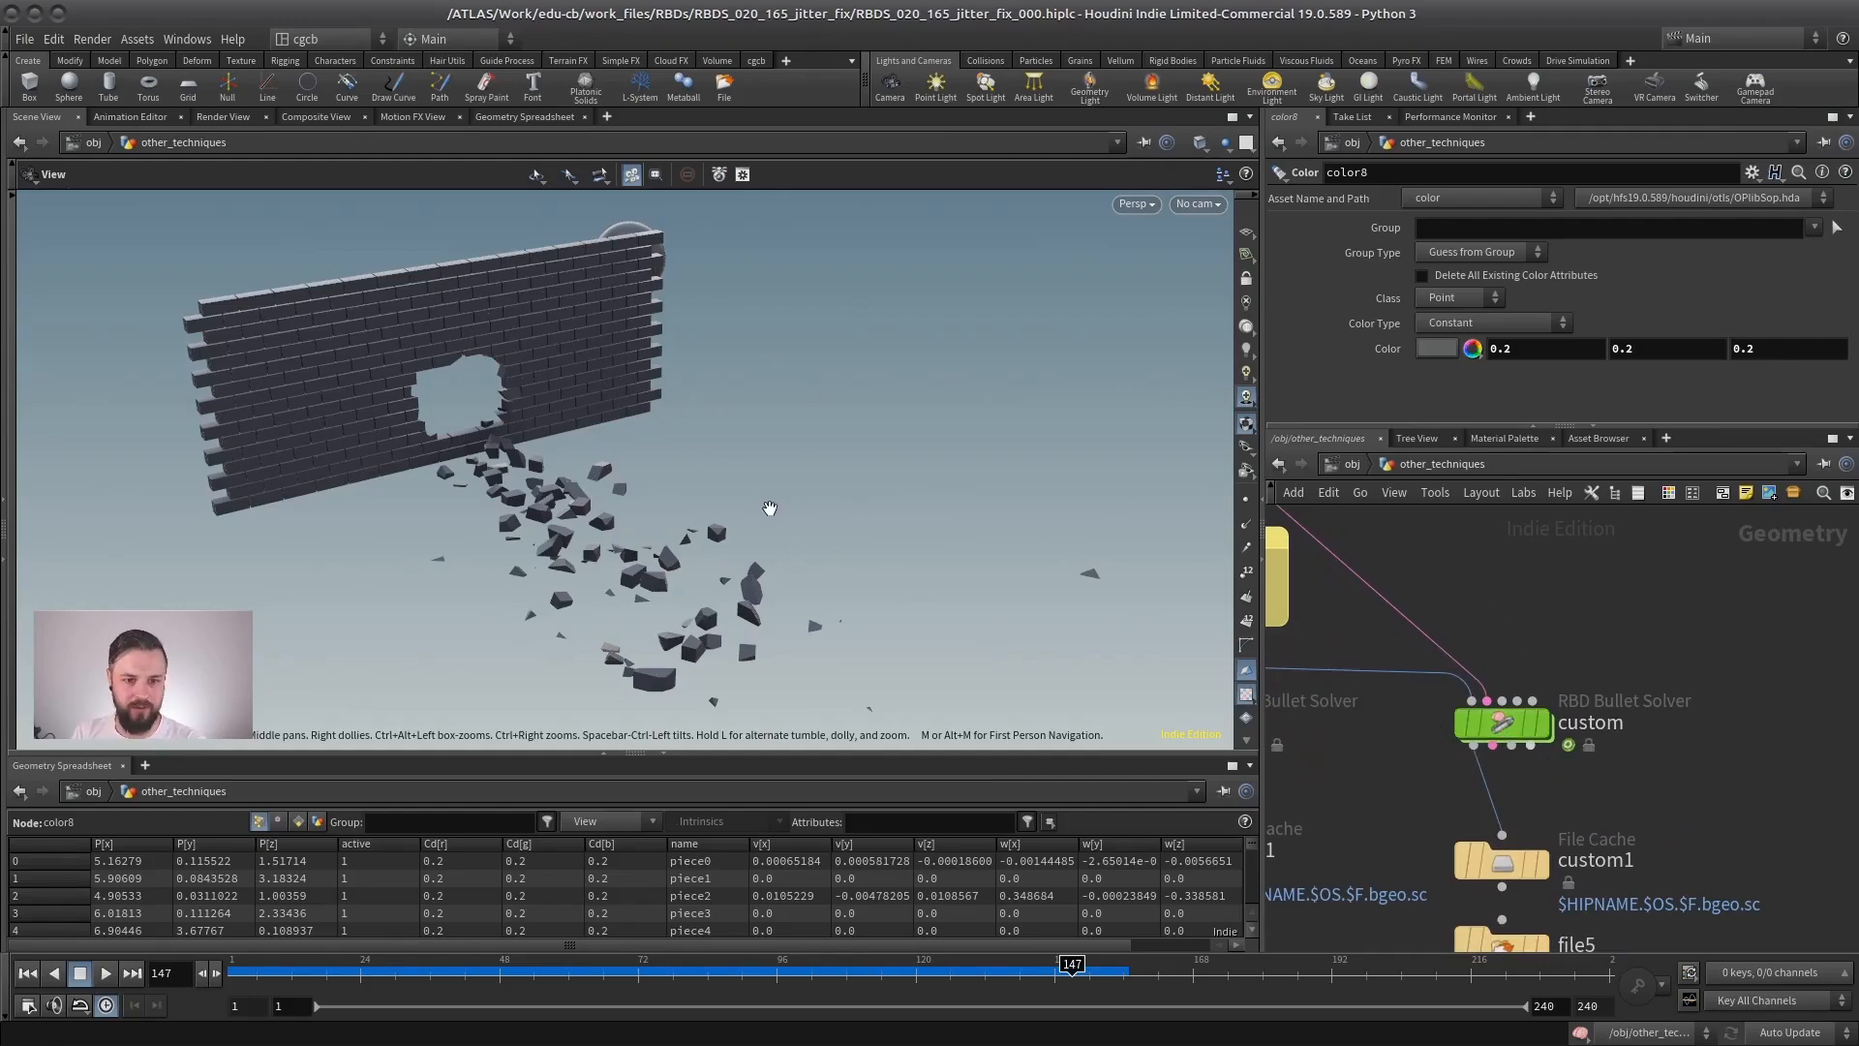
{"action": "left_click", "coordinate": [1508, 718]}
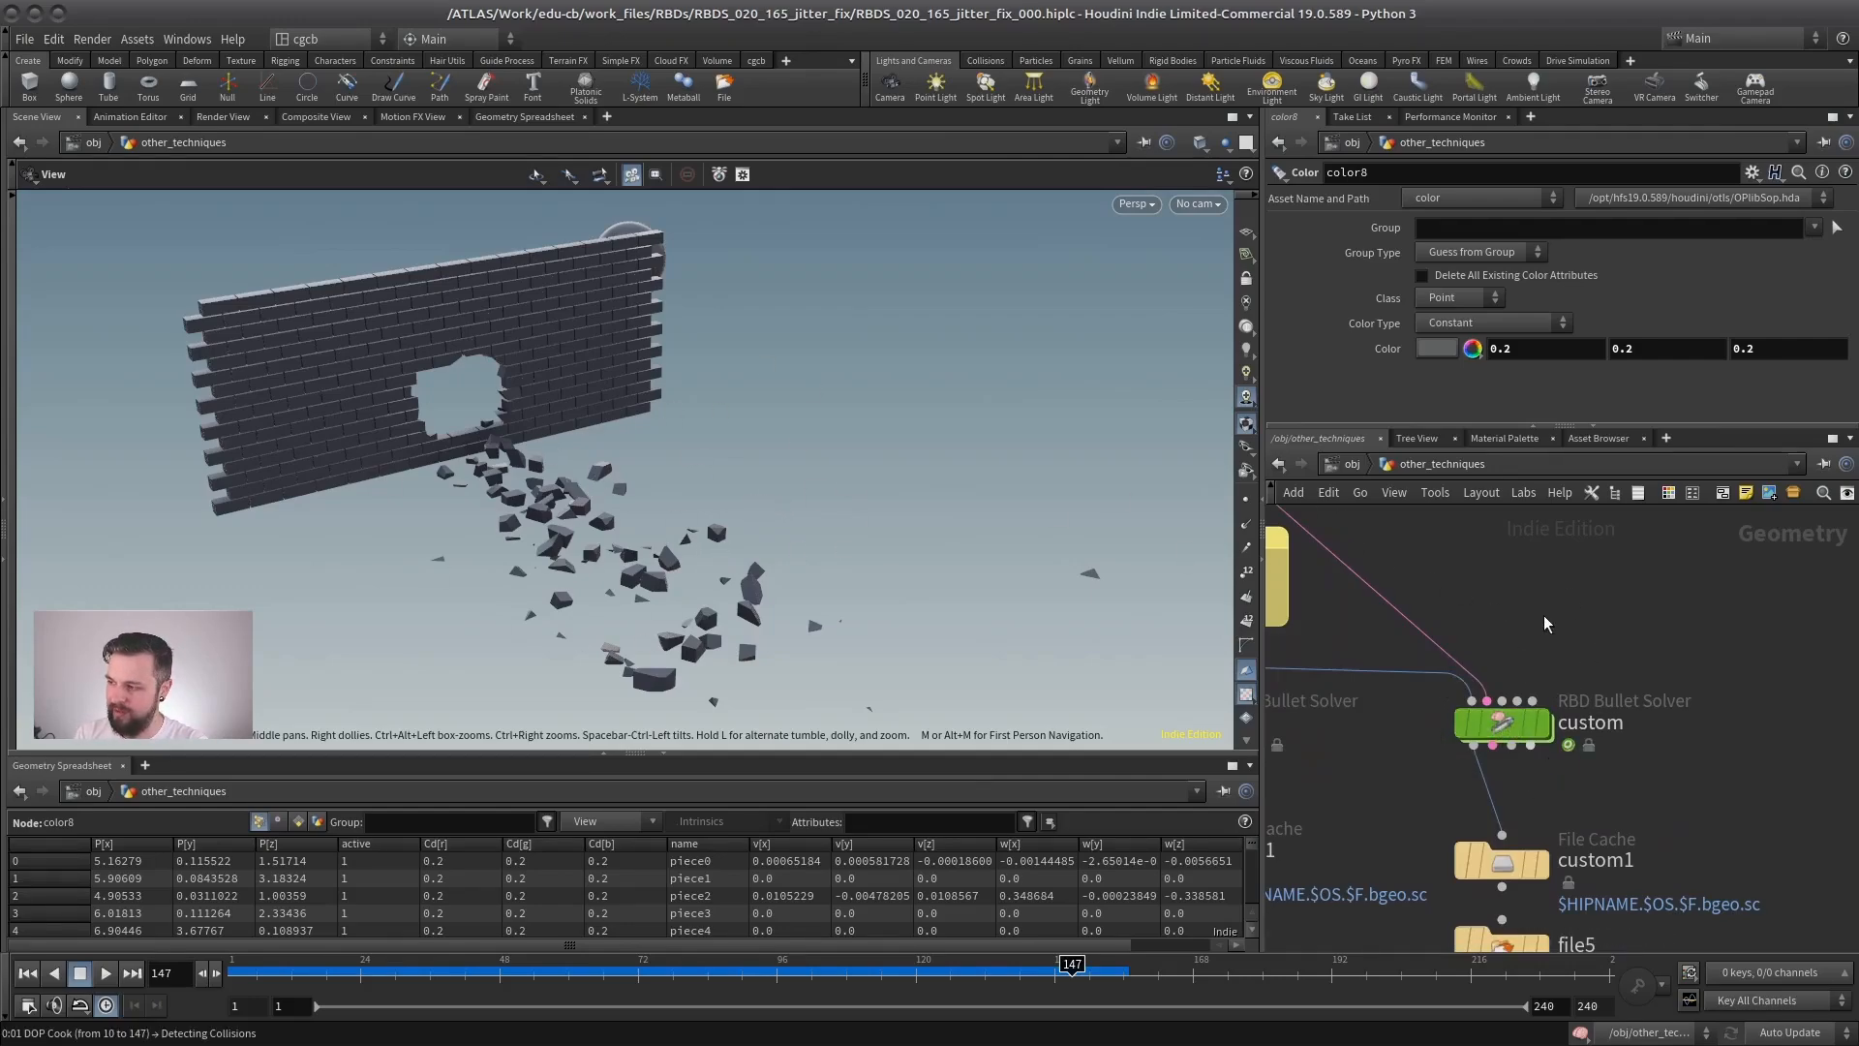
{"action": "key", "text": "ctrl+Up"}
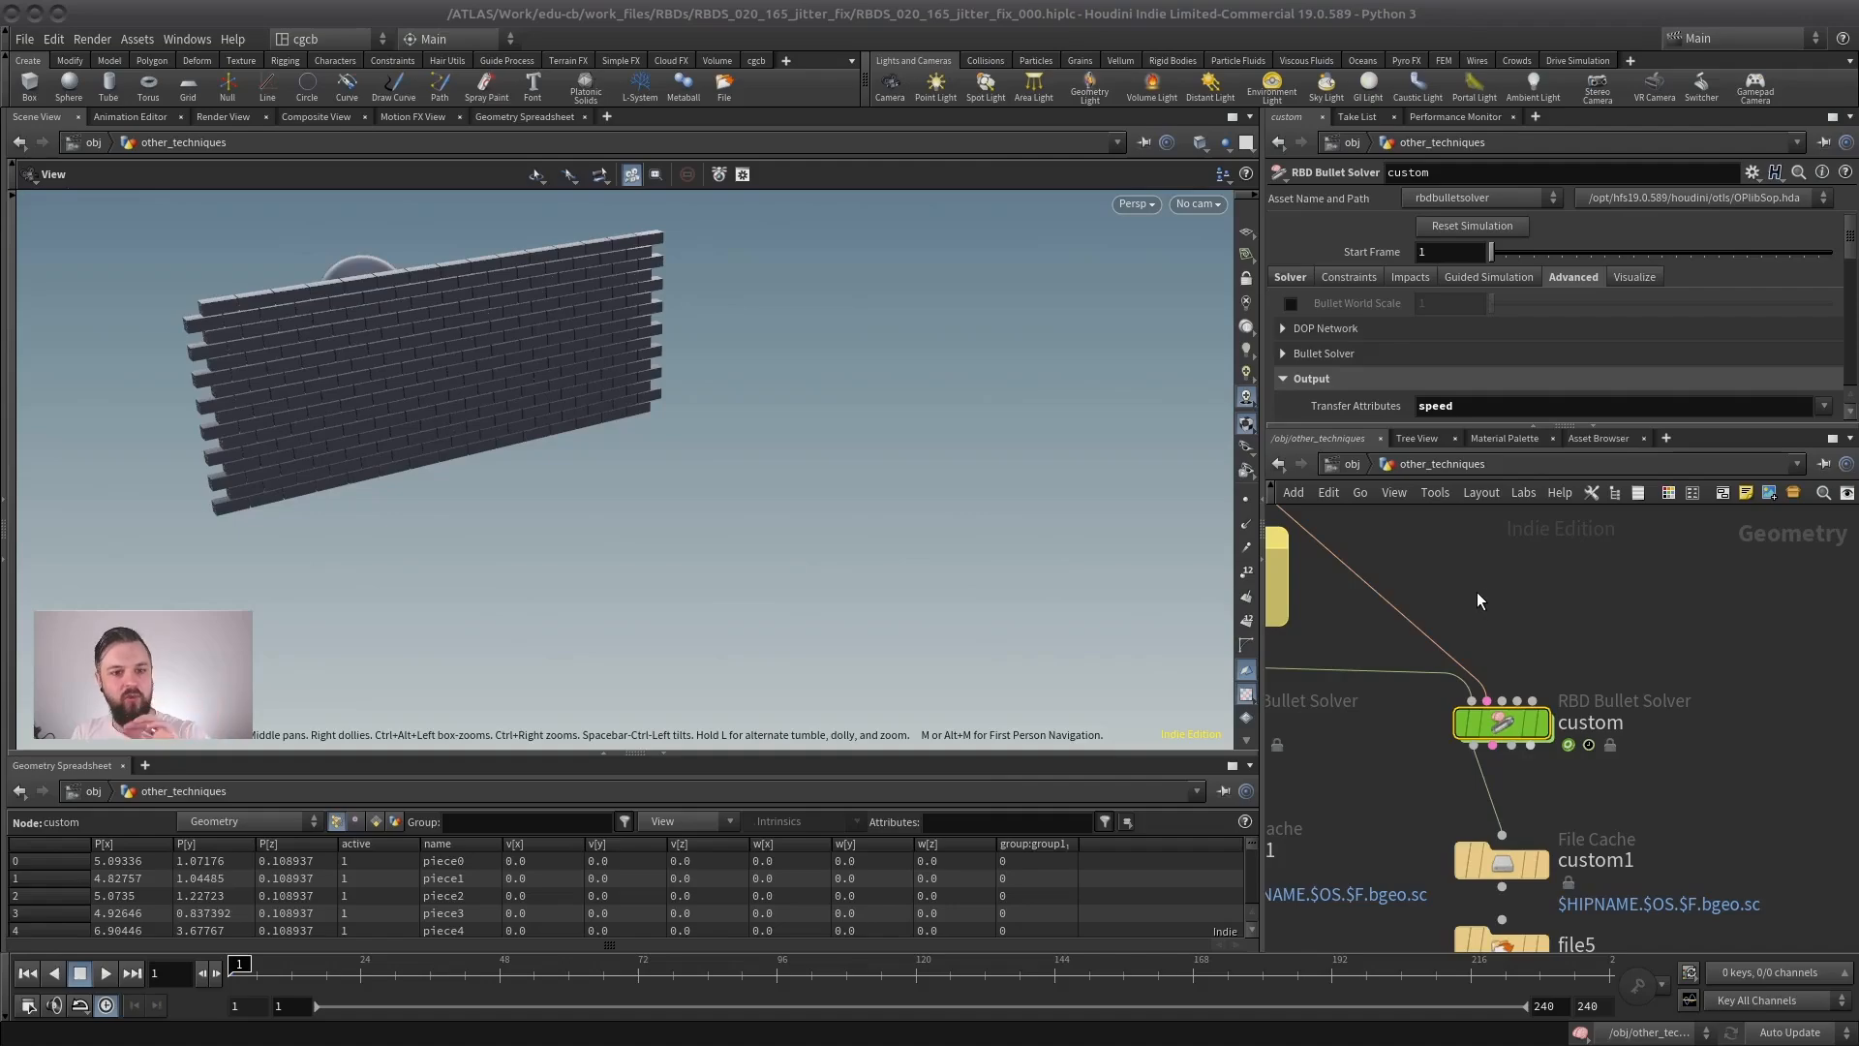
{"action": "double_click", "coordinate": [1503, 735]}
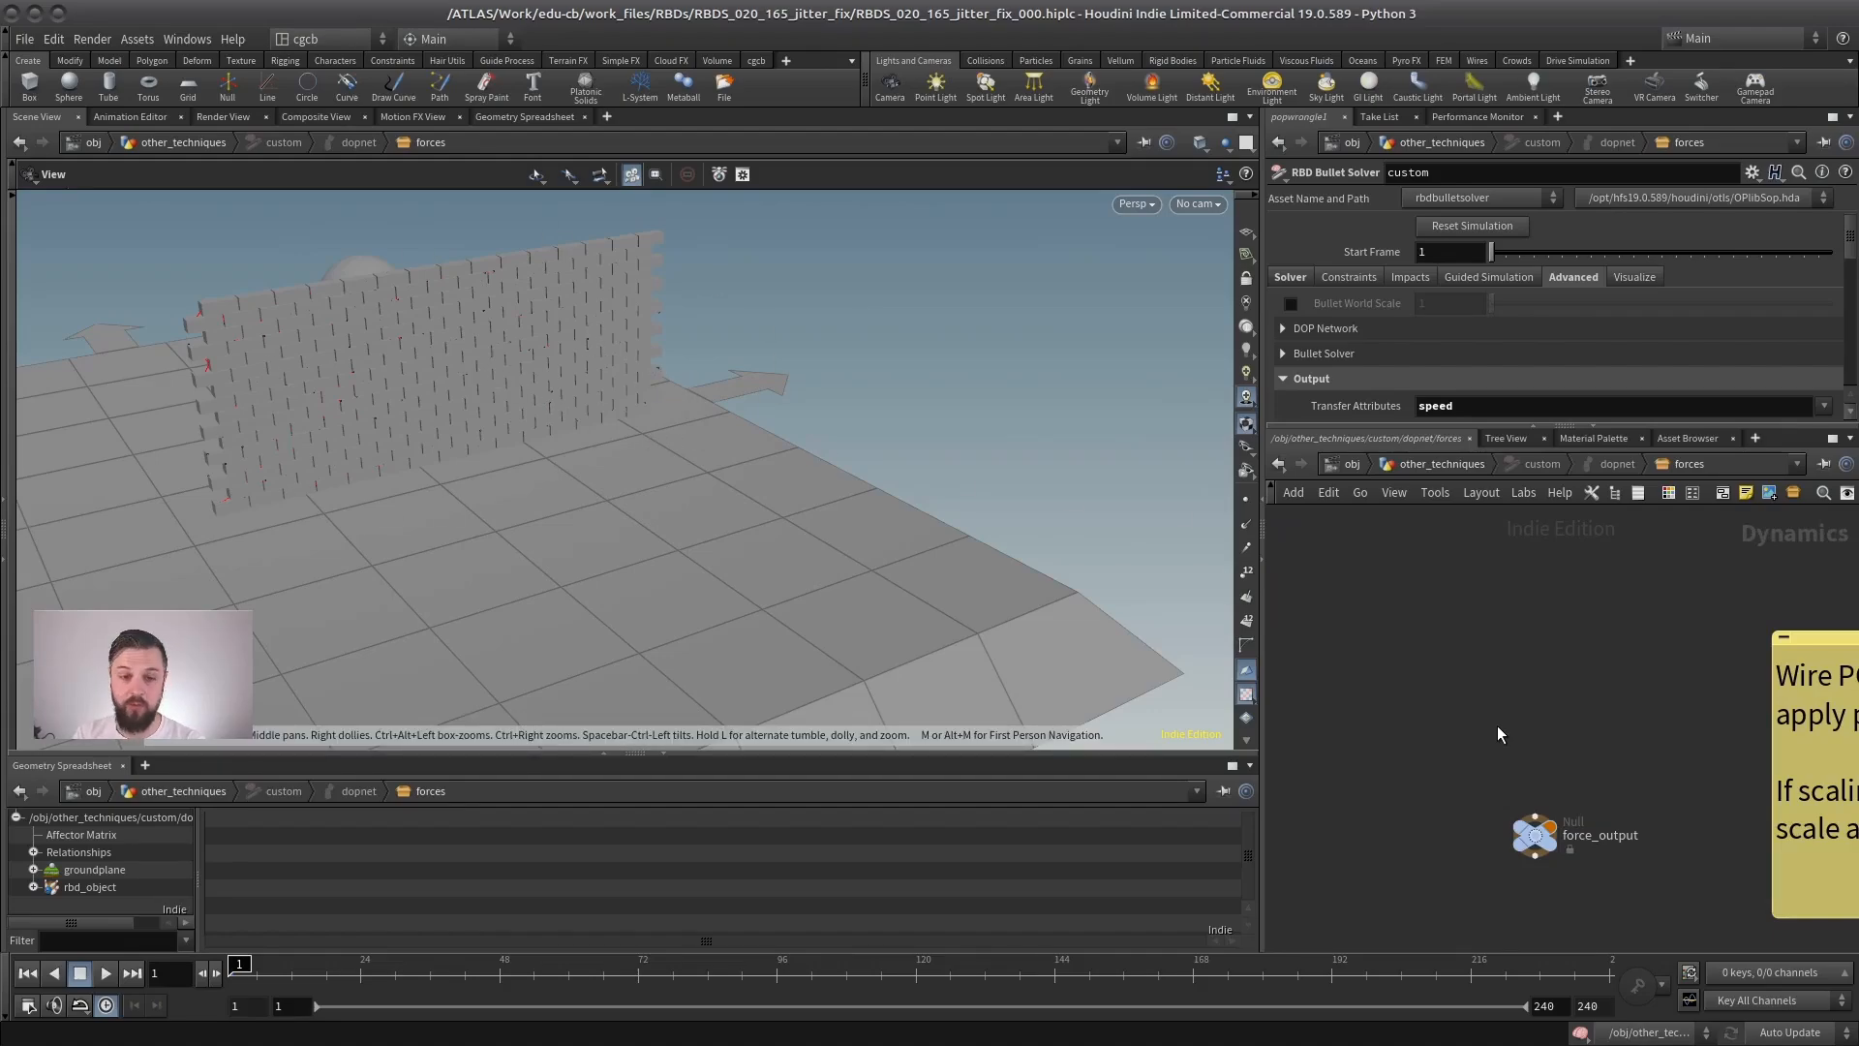
{"action": "key", "text": "Tab"}
{"action": "key", "text": "Escape"}
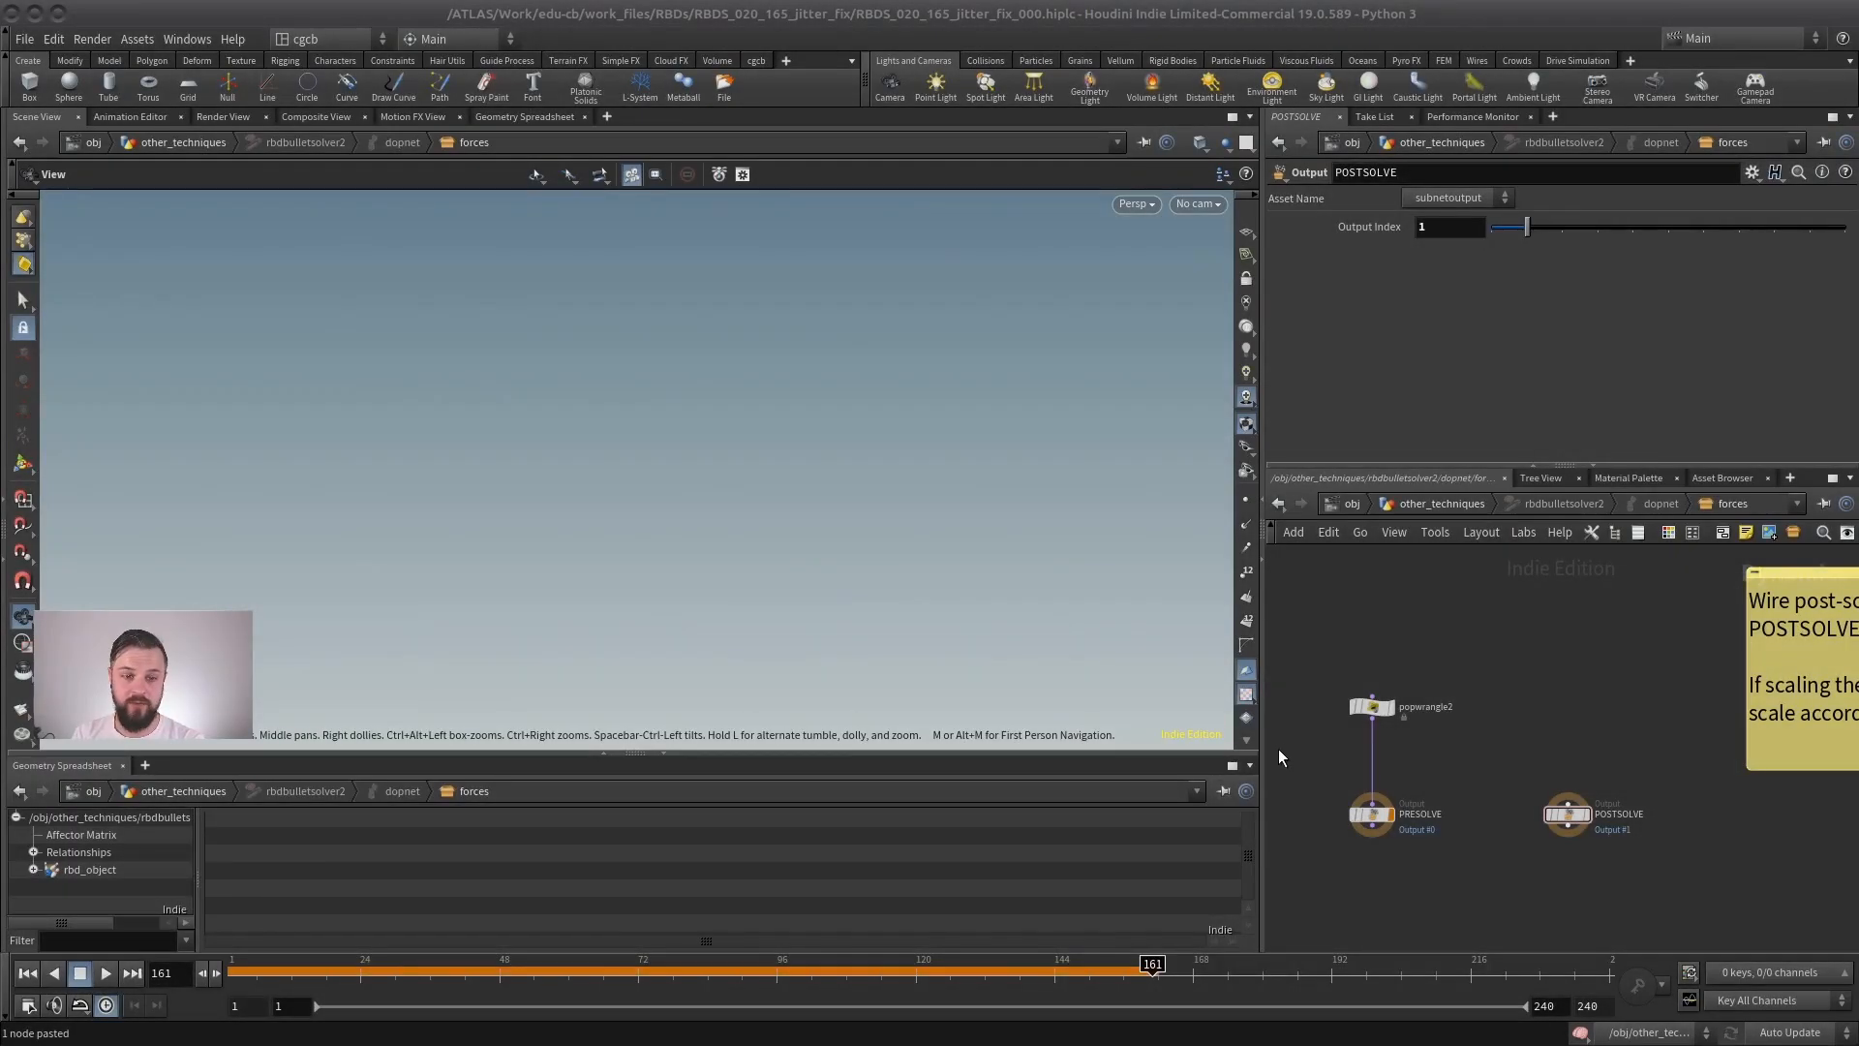
Examine the popwrangle2 node and the PRESOLVE and POSTSOLVE outputs in rbdbulletsolver2's forces network.
{"action": "middle_click_drag", "start_coordinate": [1466, 626], "coordinate": [1440, 634]}
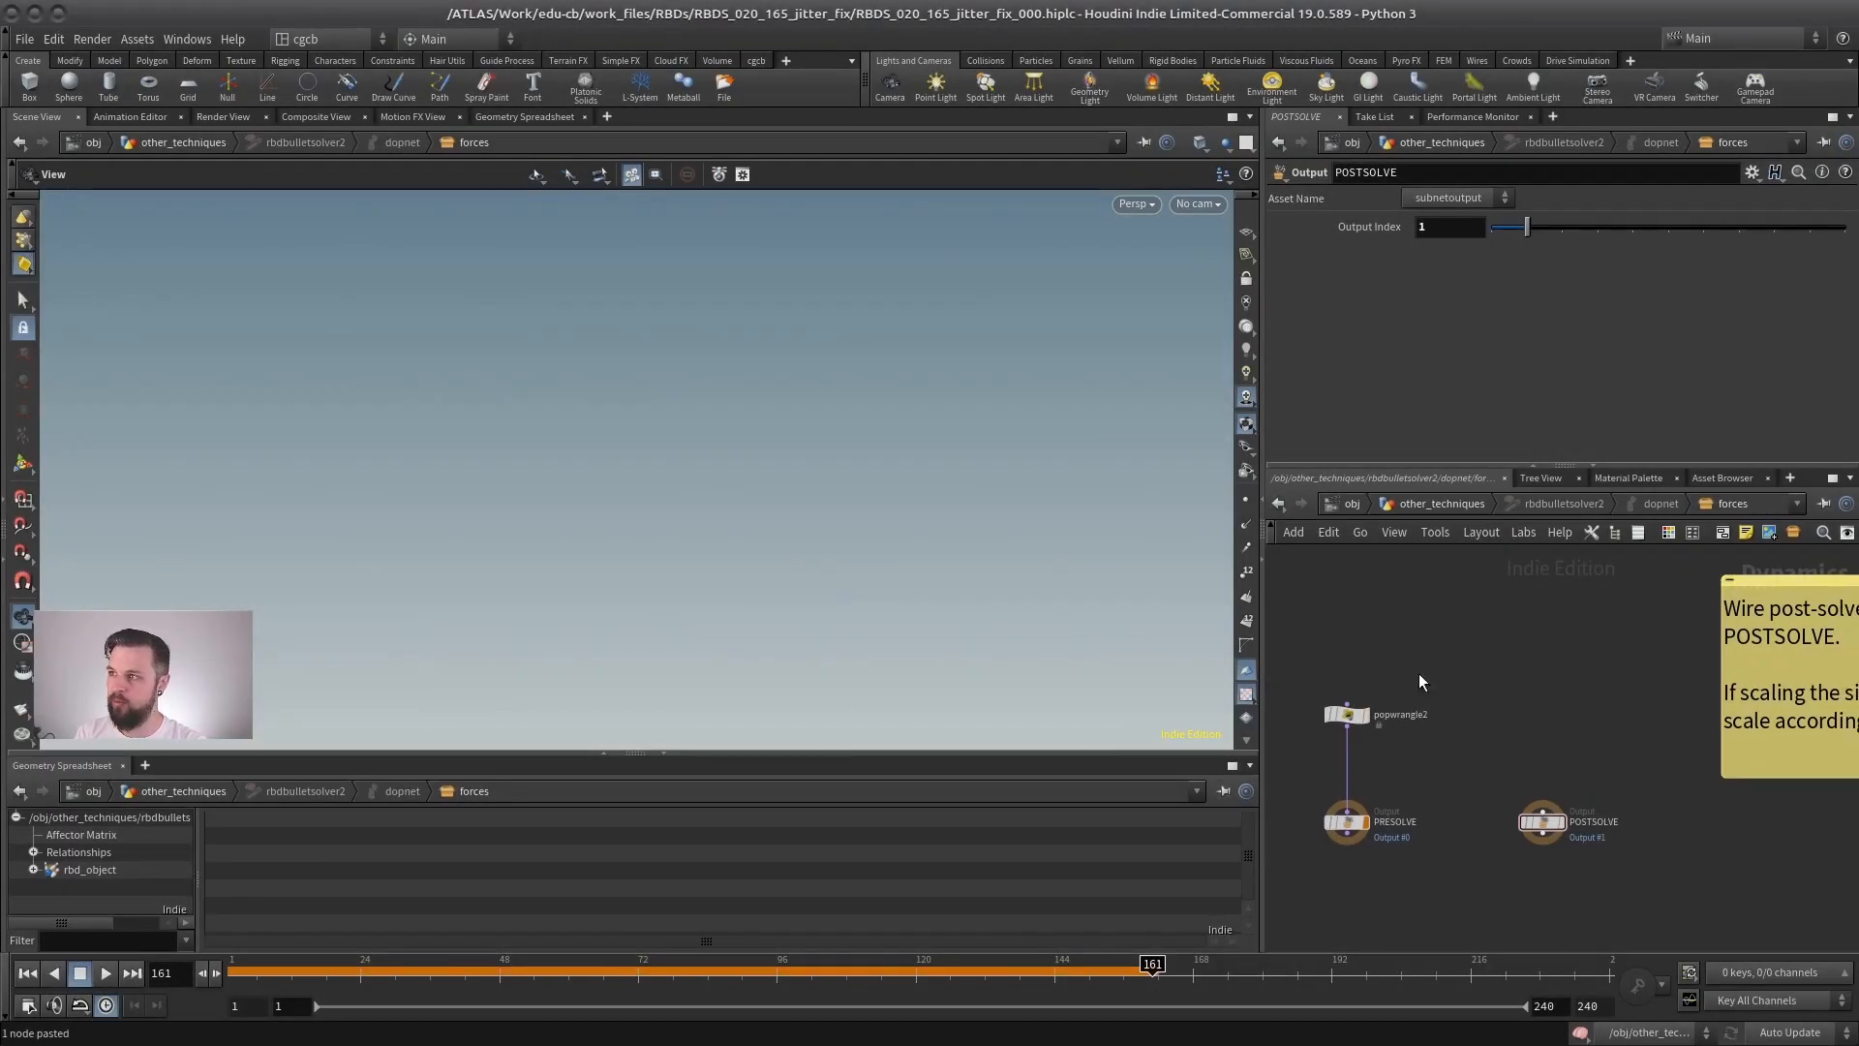
{"action": "middle_click_drag", "start_coordinate": [1325, 677], "coordinate": [1373, 658]}
{"action": "scroll", "coordinate": [1462, 765], "scroll_direction": "up", "scroll_amount": 1}
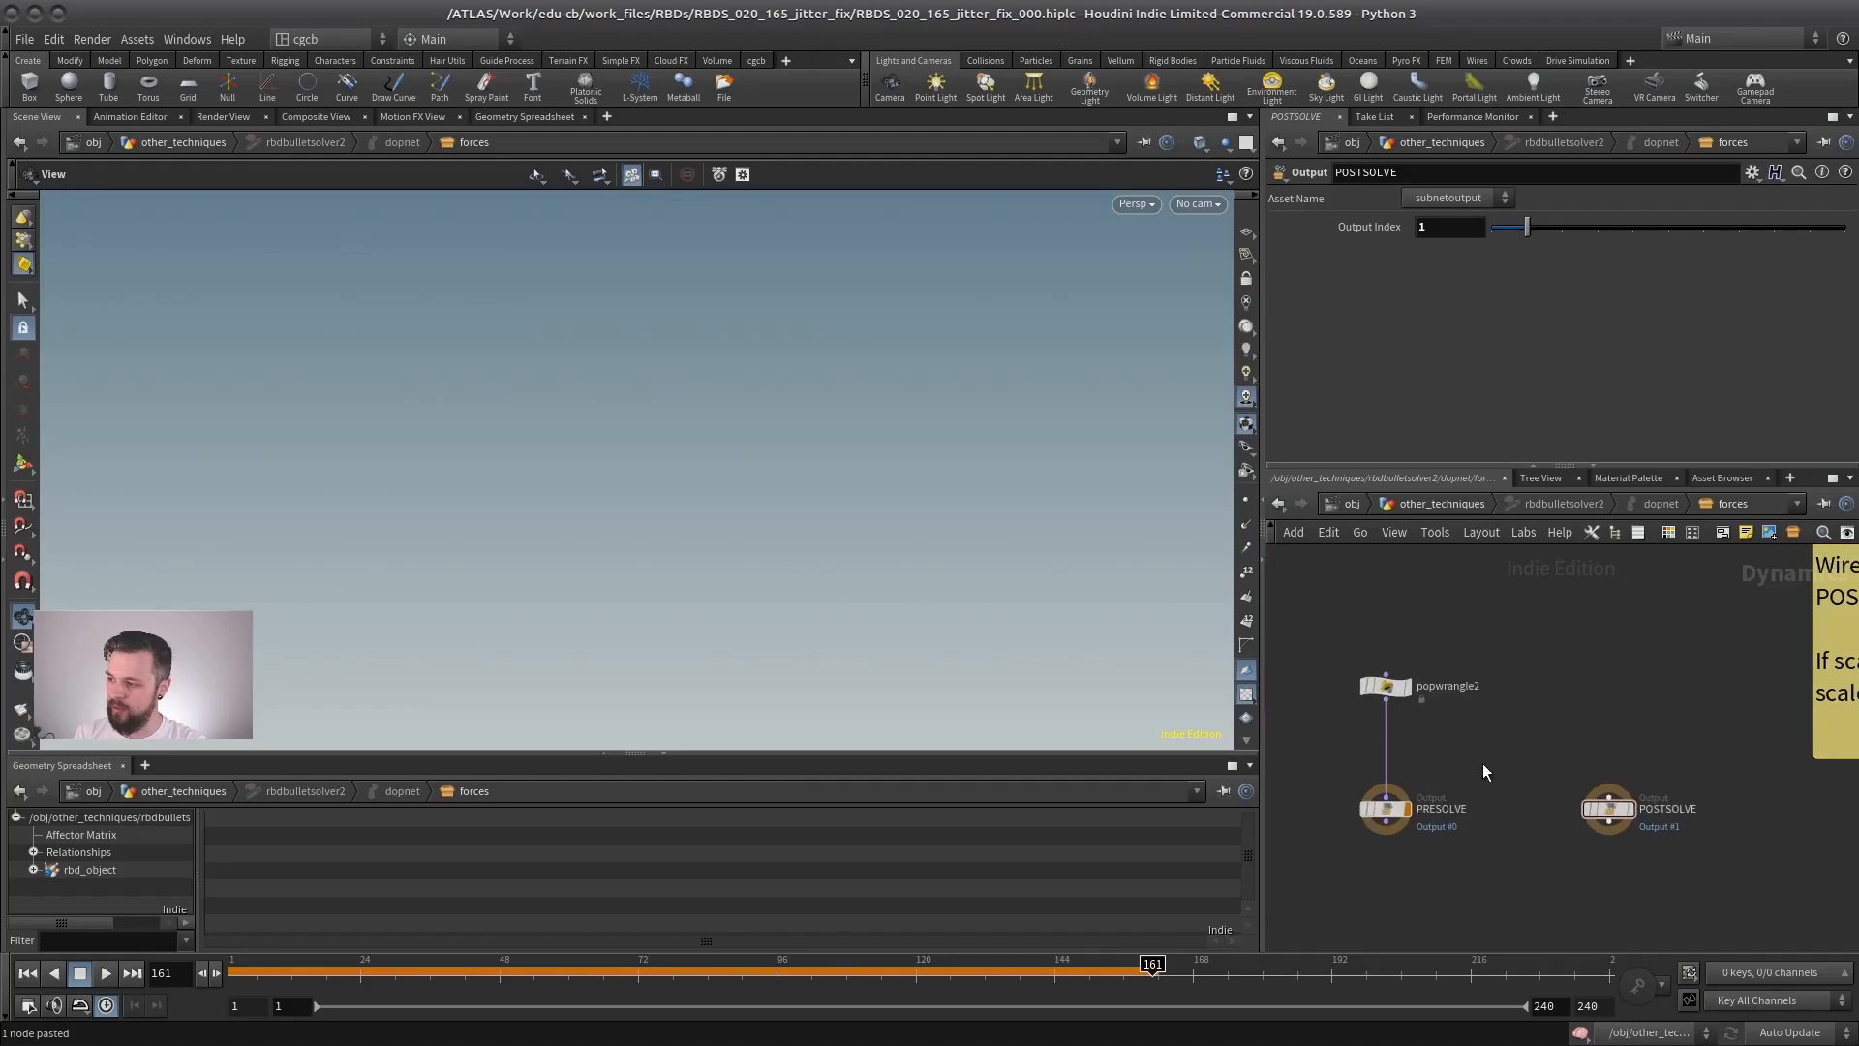
{"action": "middle_click_drag", "start_coordinate": [1496, 739], "coordinate": [1463, 735]}
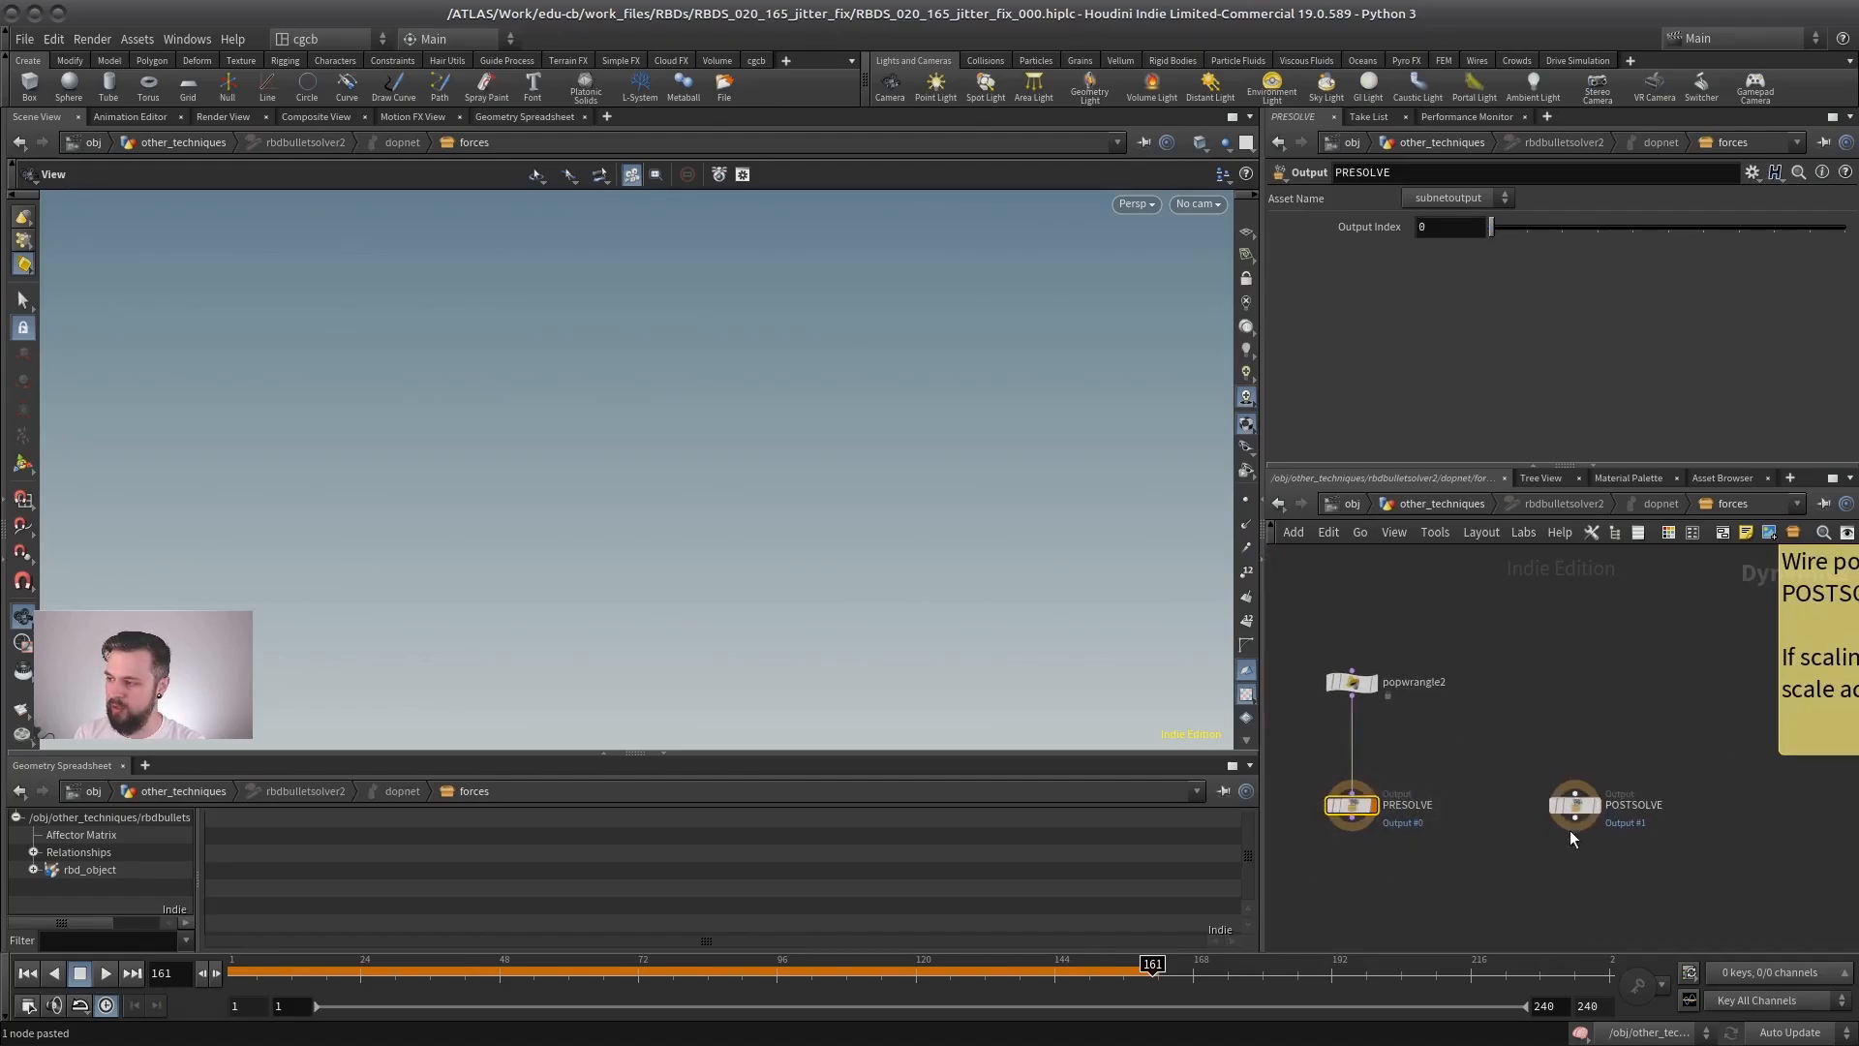
{"action": "left_click", "coordinate": [1352, 683]}
{"action": "middle_click_drag", "start_coordinate": [1427, 708], "coordinate": [1420, 745]}
{"action": "left_click", "coordinate": [1581, 780]}
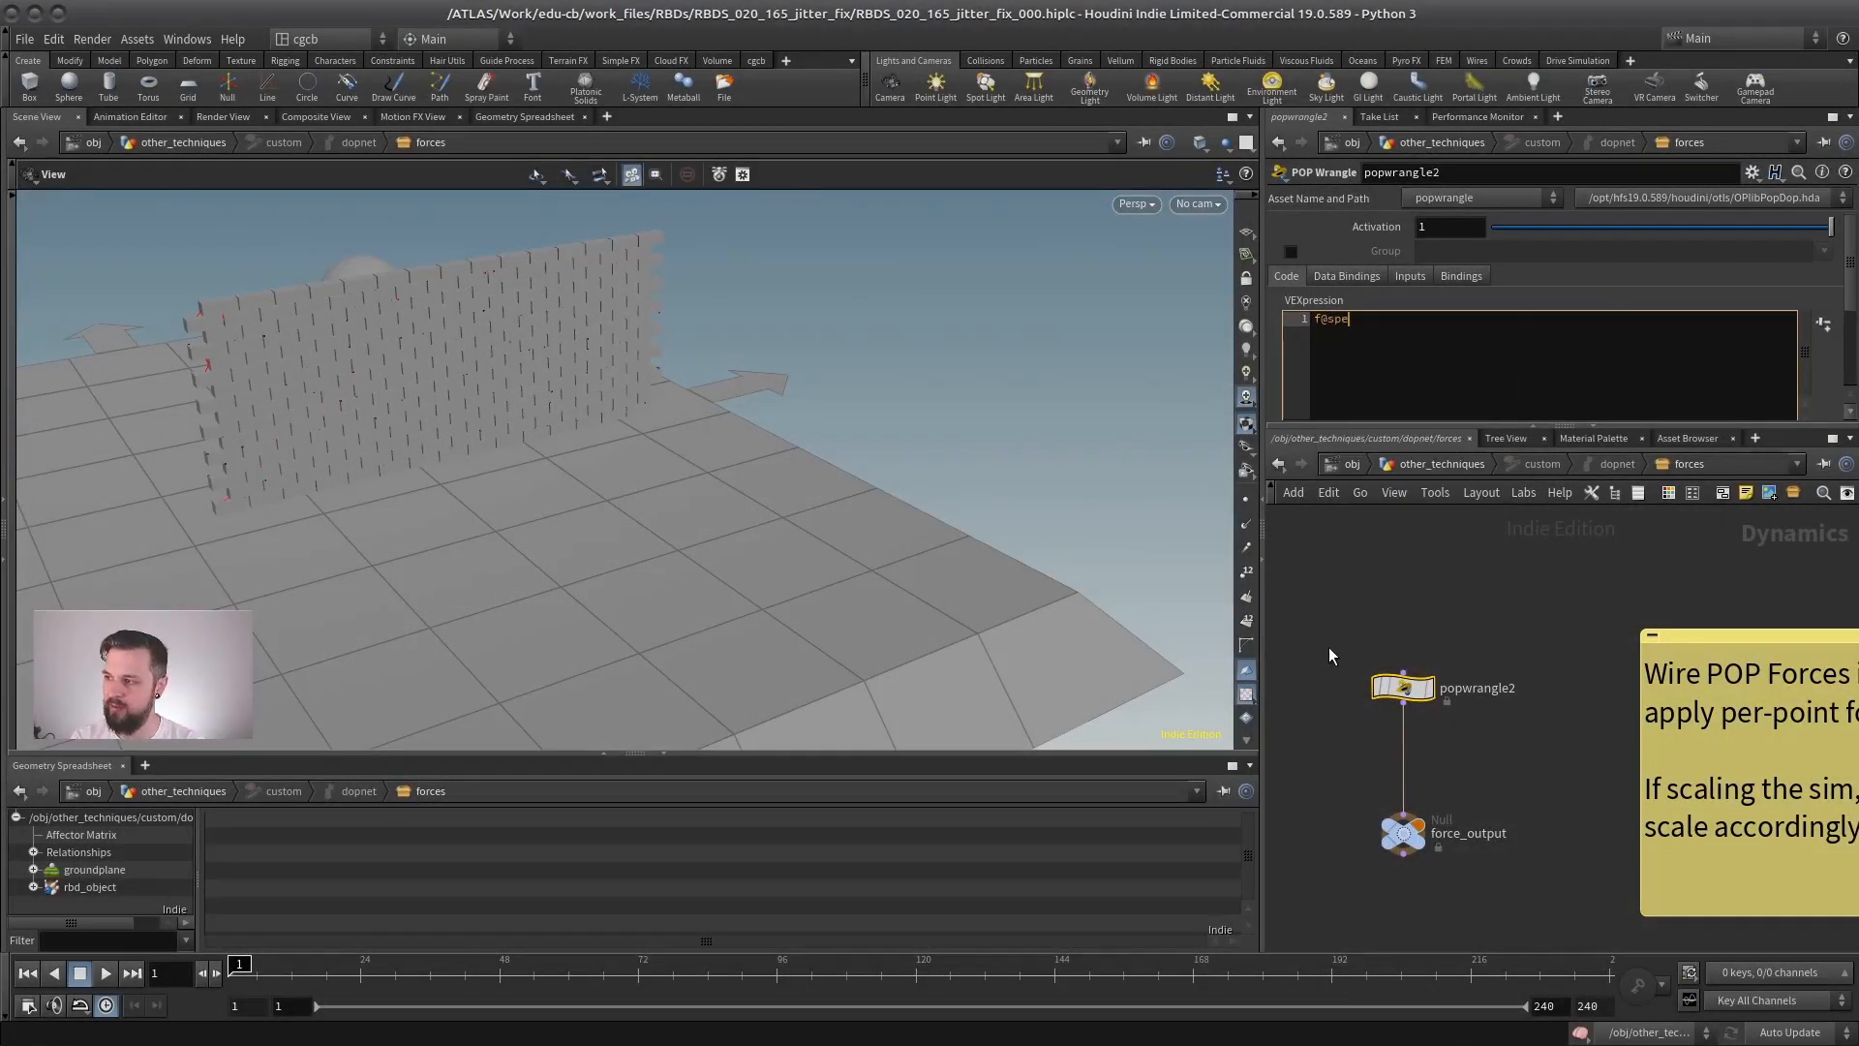
Enlarge the code text in popwrangle2 of the custom solver and write the line f@speed=length(v@v);.
{"action": "key", "text": "ctrl+plus"}
{"action": "key", "text": "ctrl+plus"}
{"action": "key", "text": "ctrl+plus"}
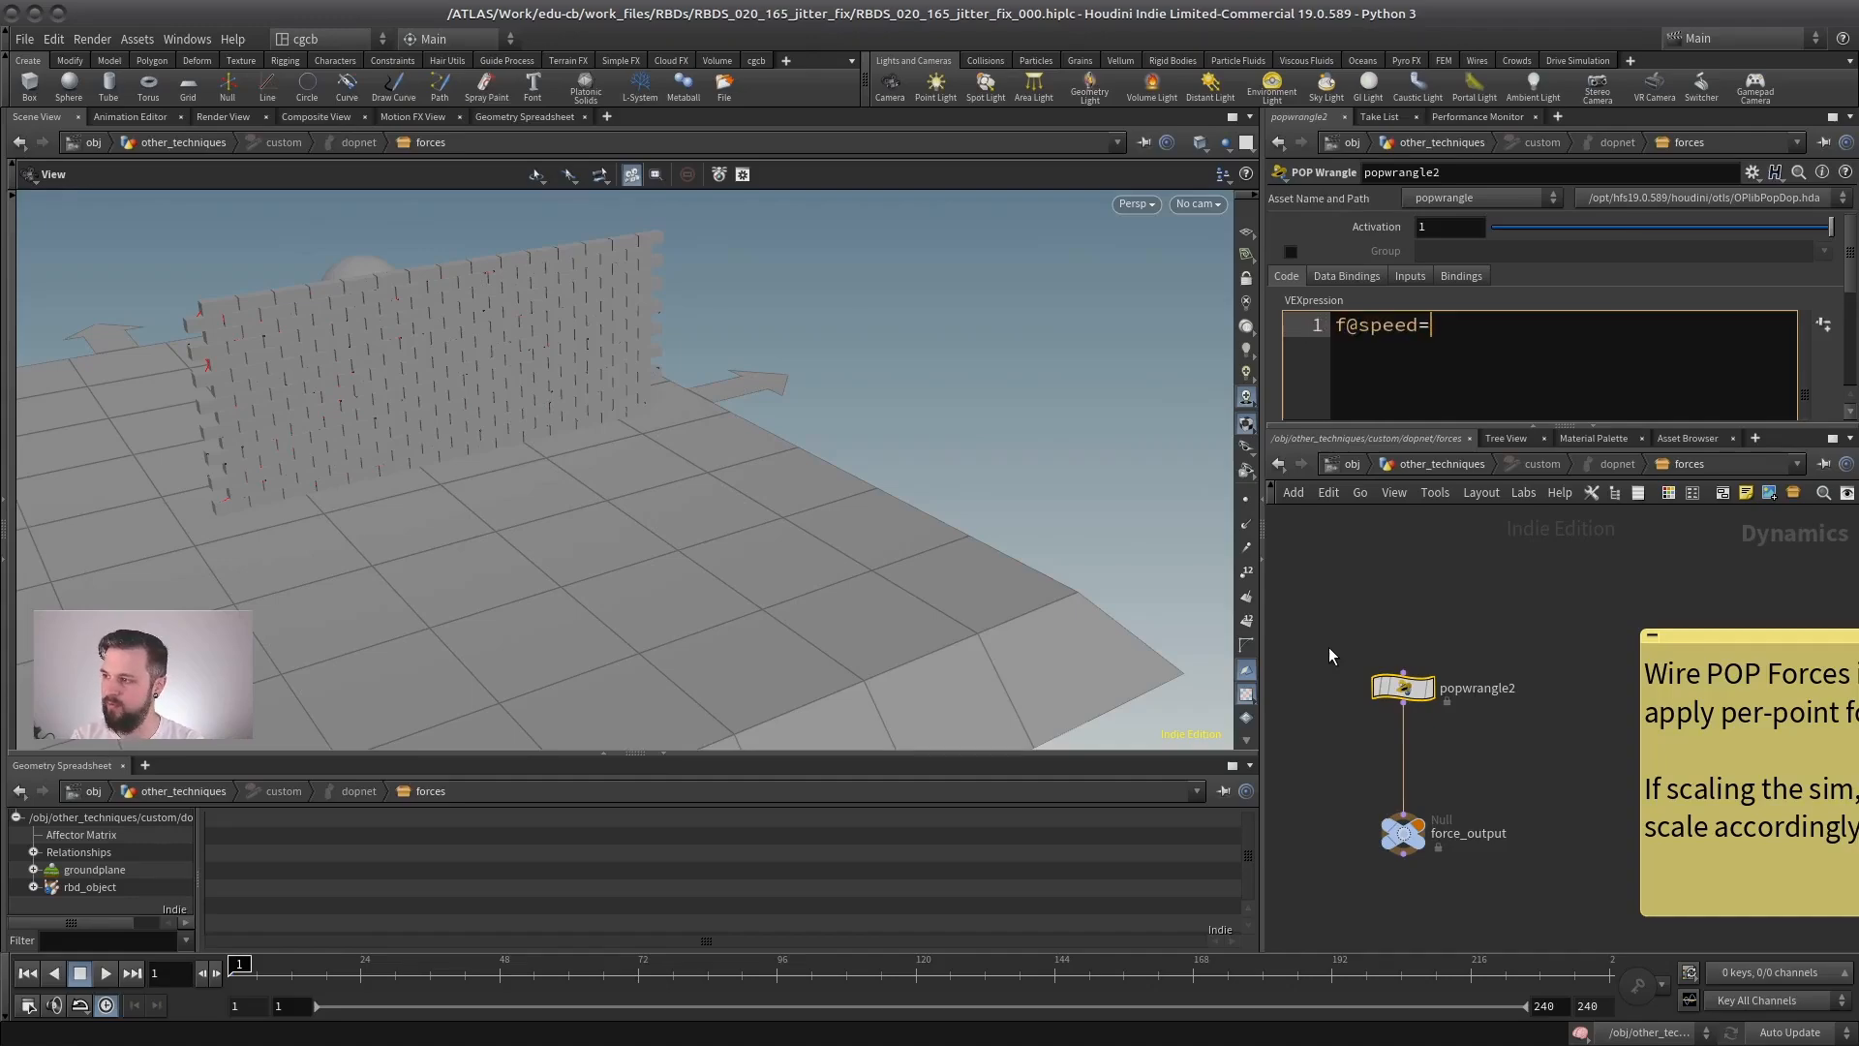
{"action": "type", "text": "length"}
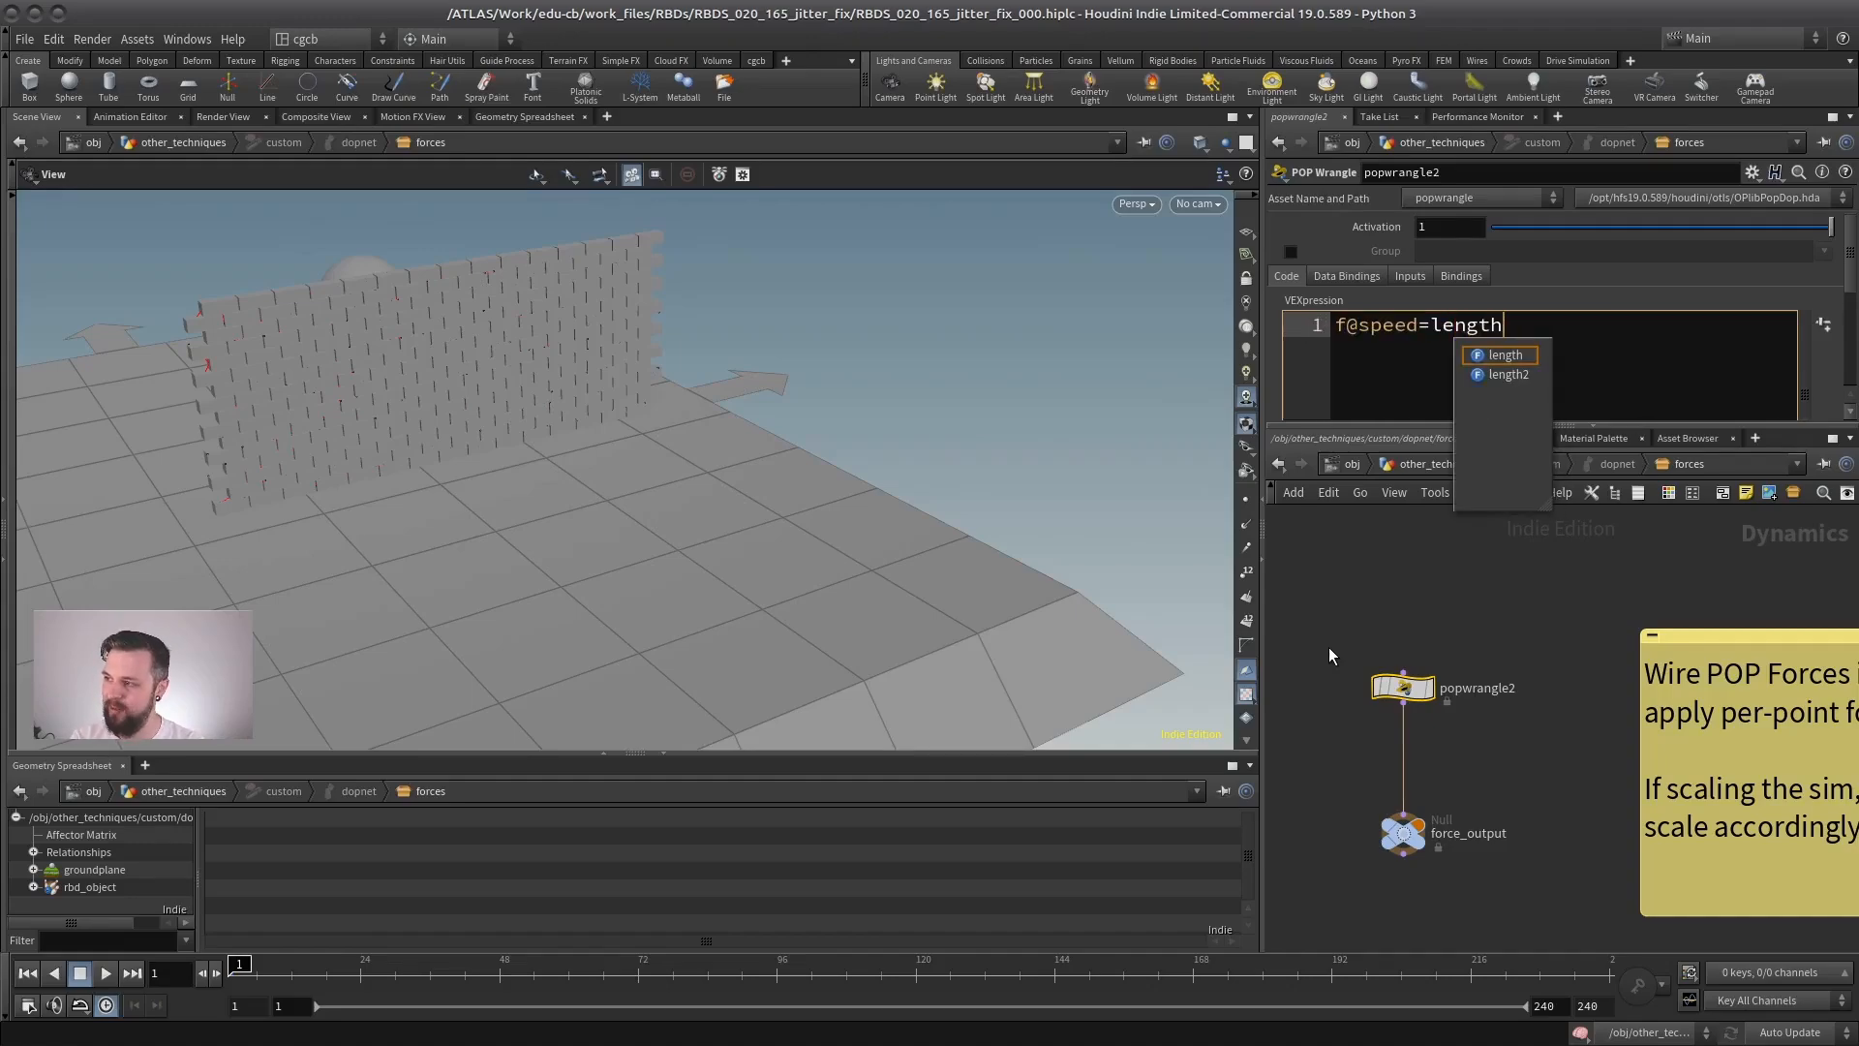
{"action": "type", "text": "(v@"}
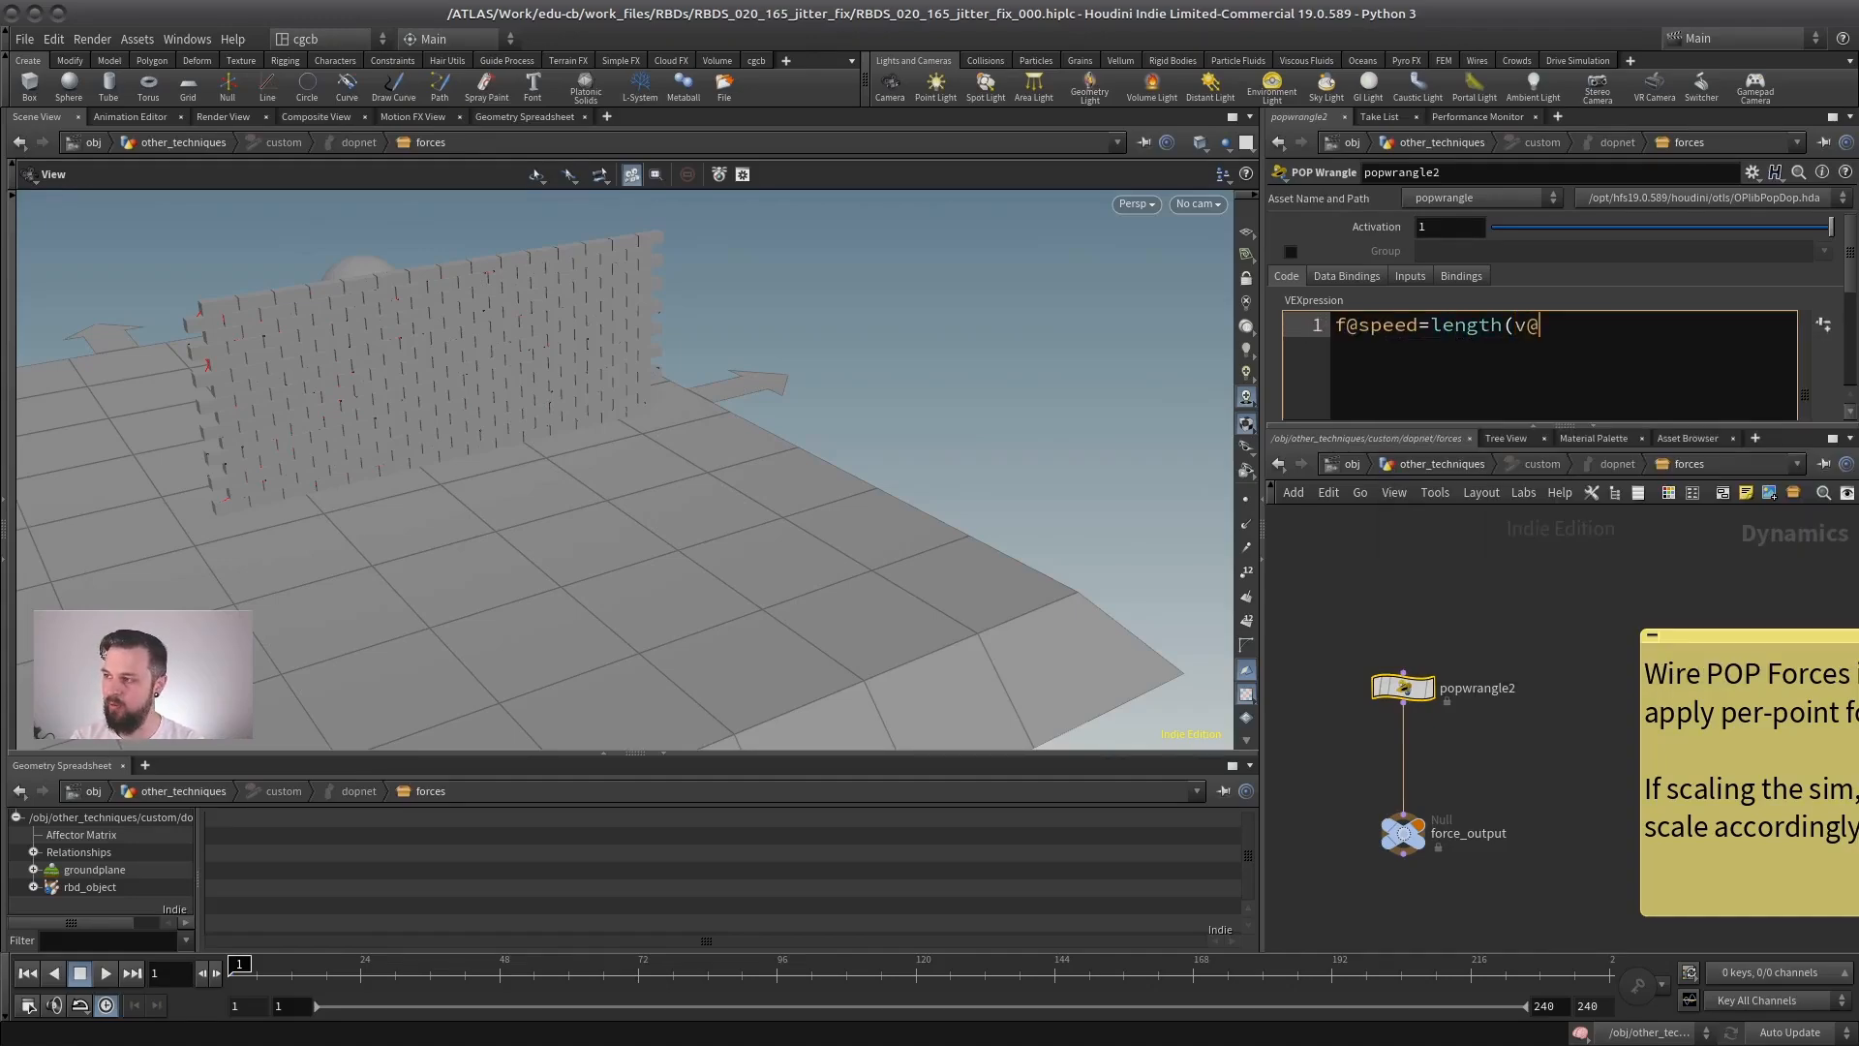
{"action": "type", "text": "v);"}
{"action": "key", "text": "Return"}
{"action": "key", "text": "Return"}
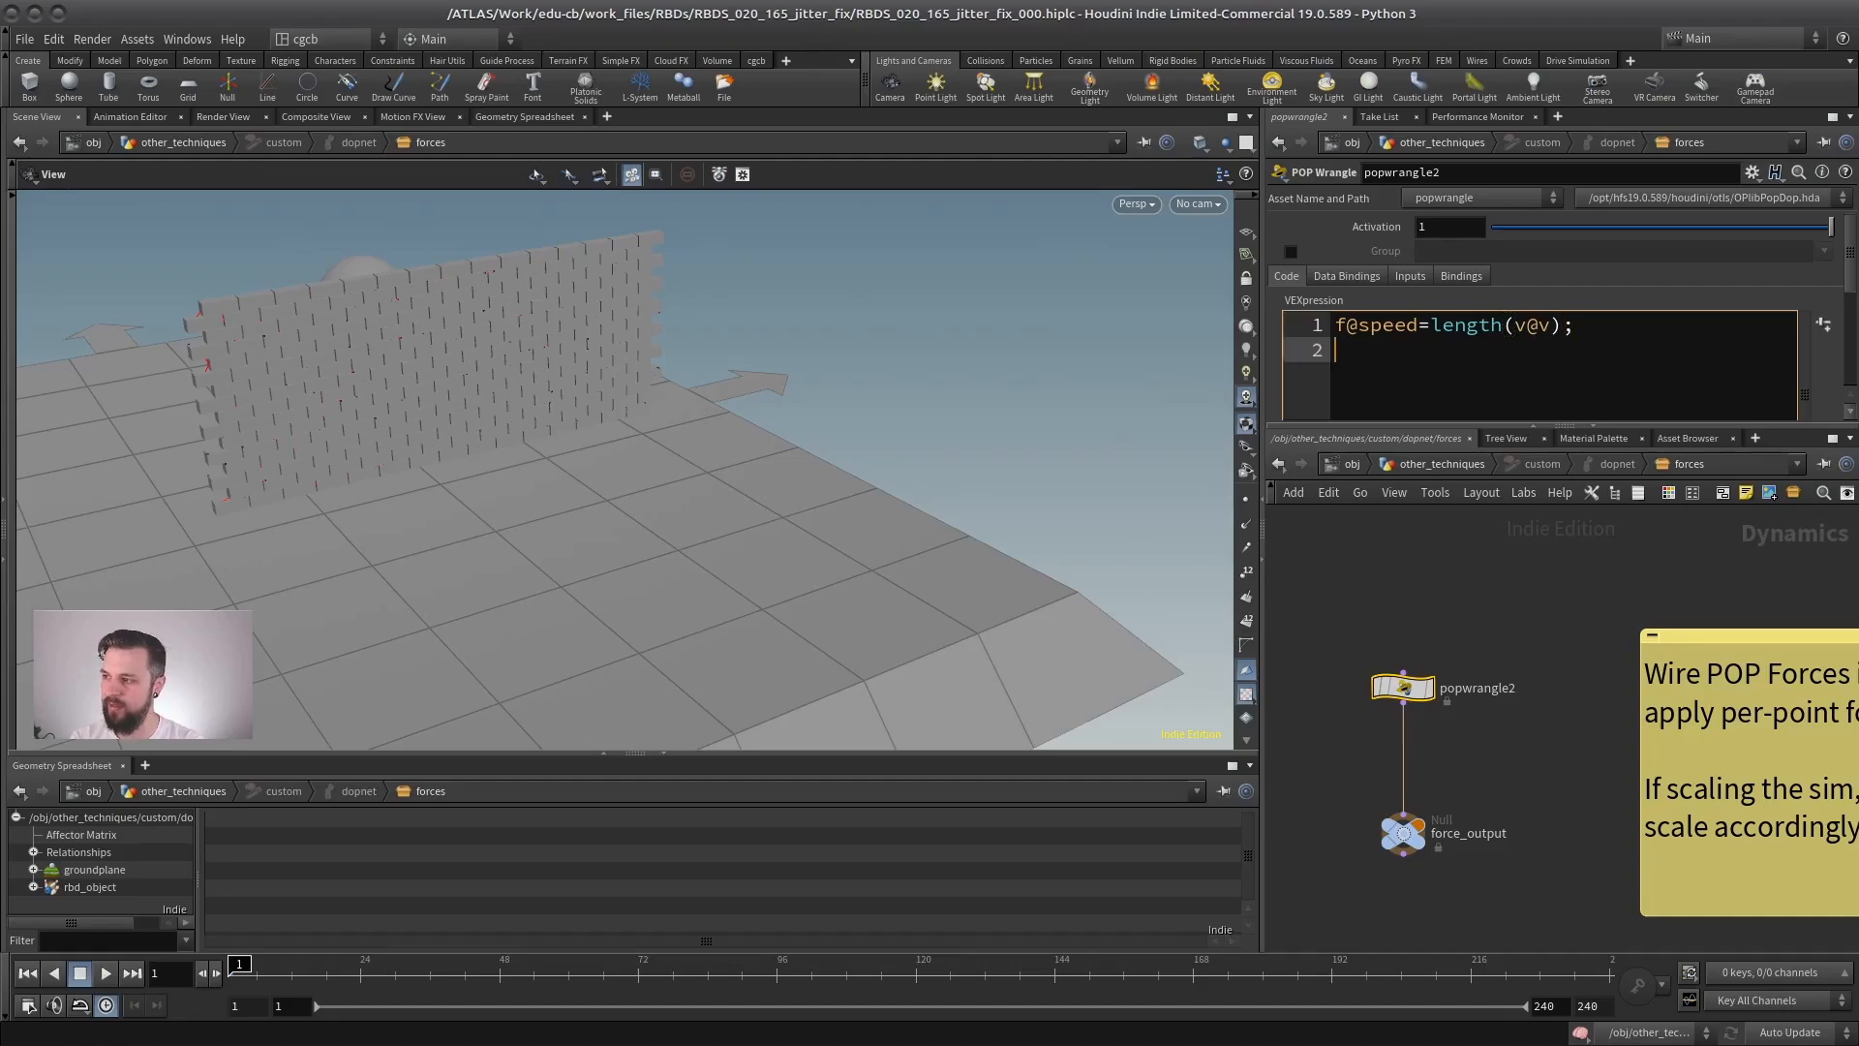
Add an if block to popwrangle2 that applies v@w*=0.98; when f@speed<ch('threshold_speed'), and enlarge the code area.
{"action": "type", "text": "if("}
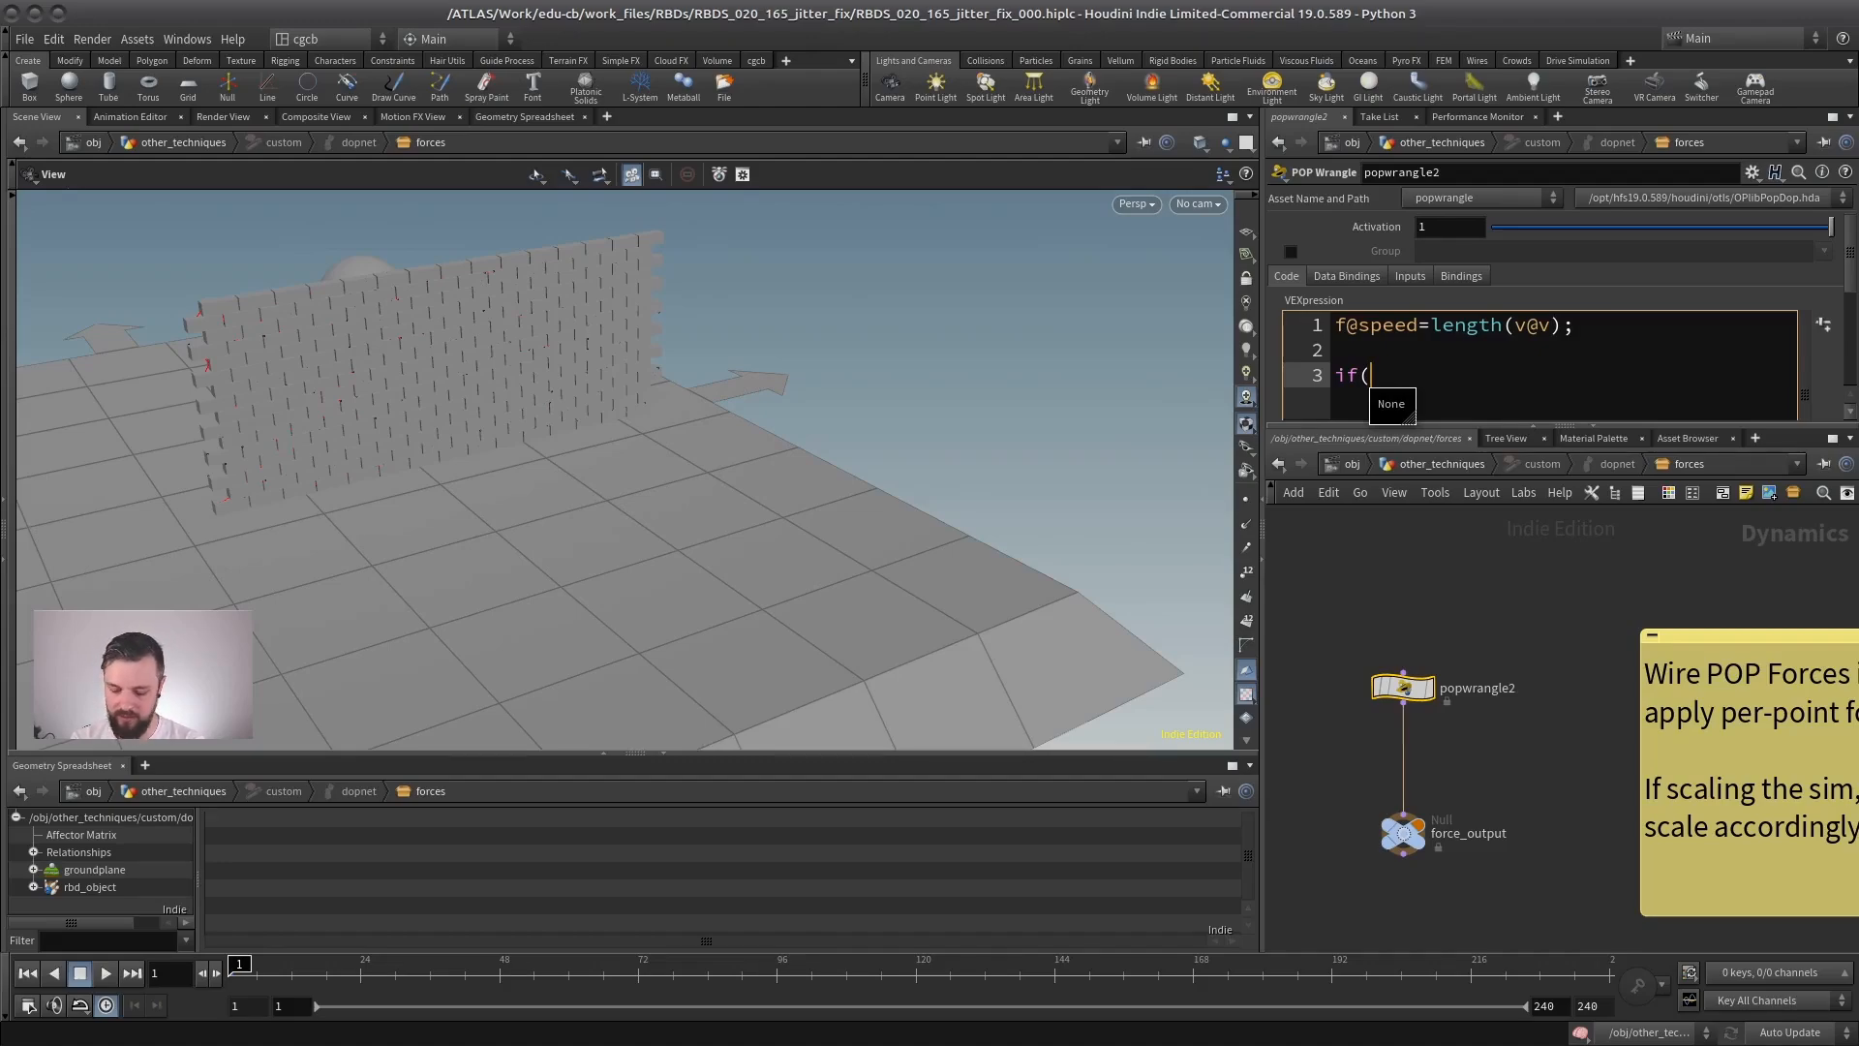
{"action": "type", "text": "f@sp"}
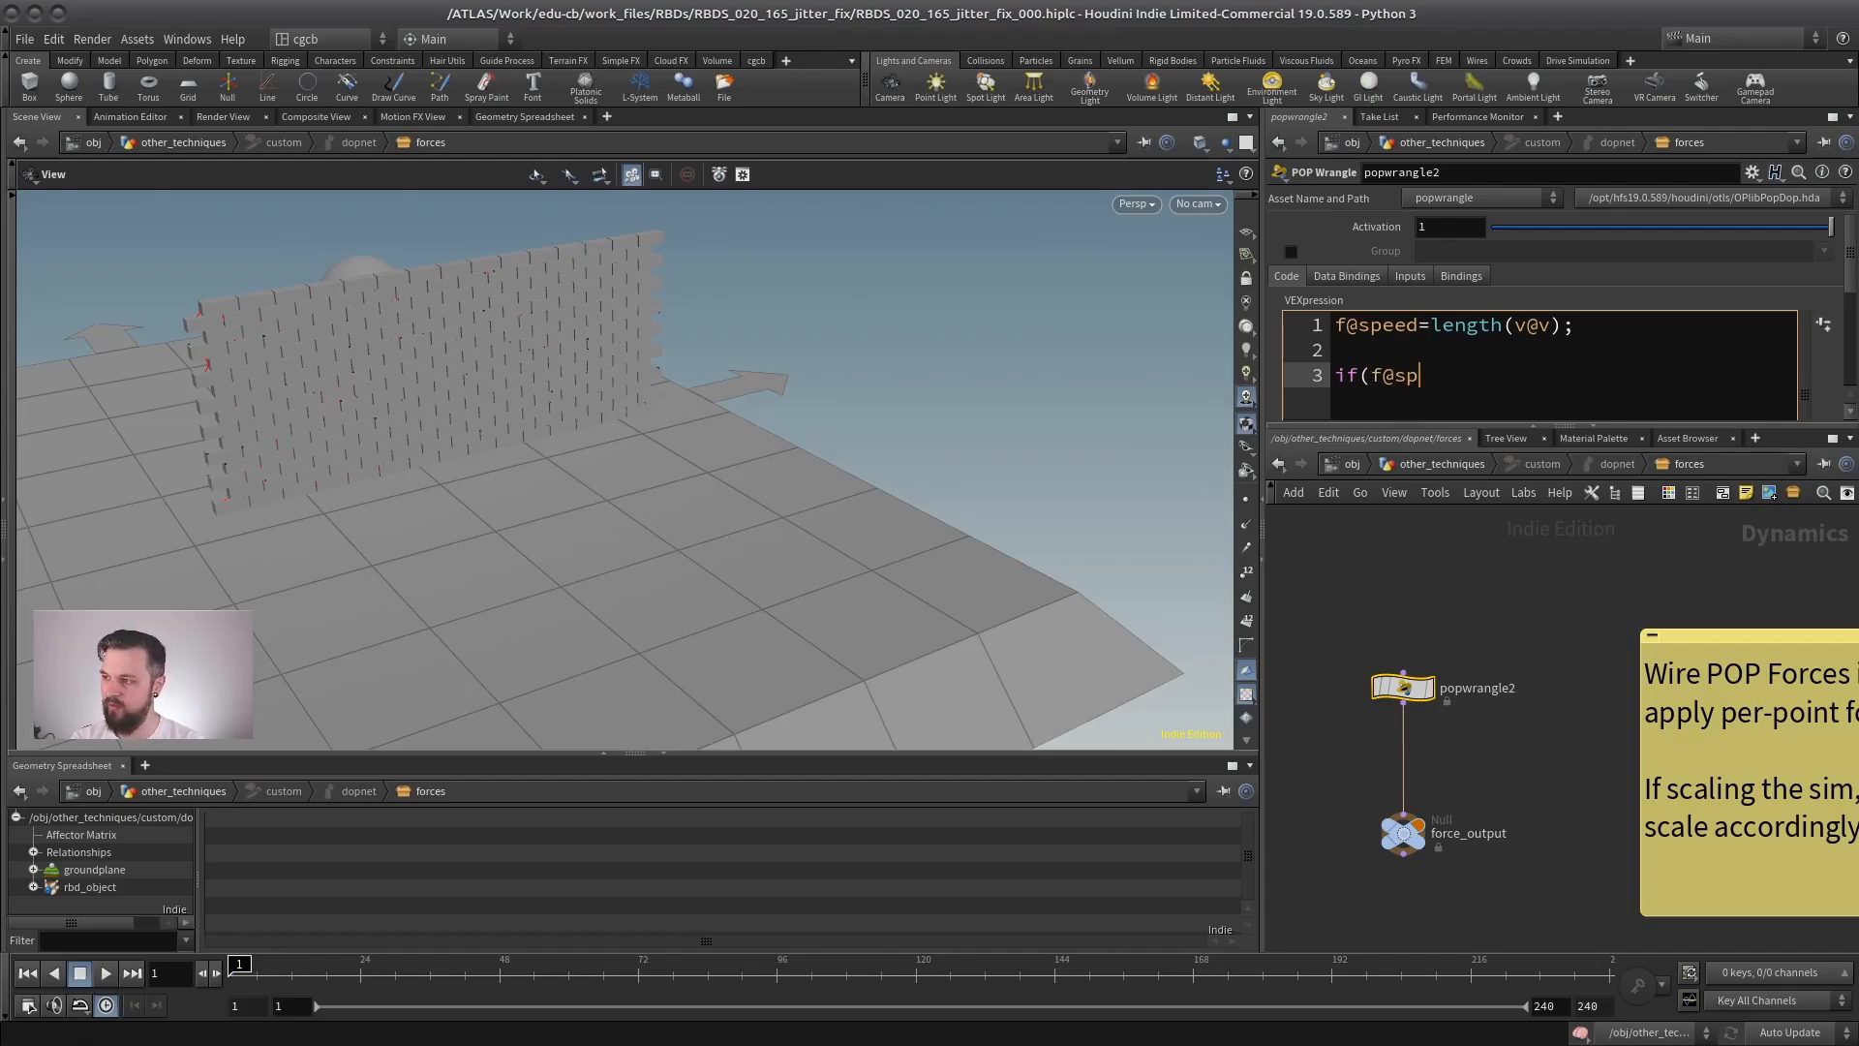
{"action": "type", "text": "eed<ch('threshold_speed')){}"}
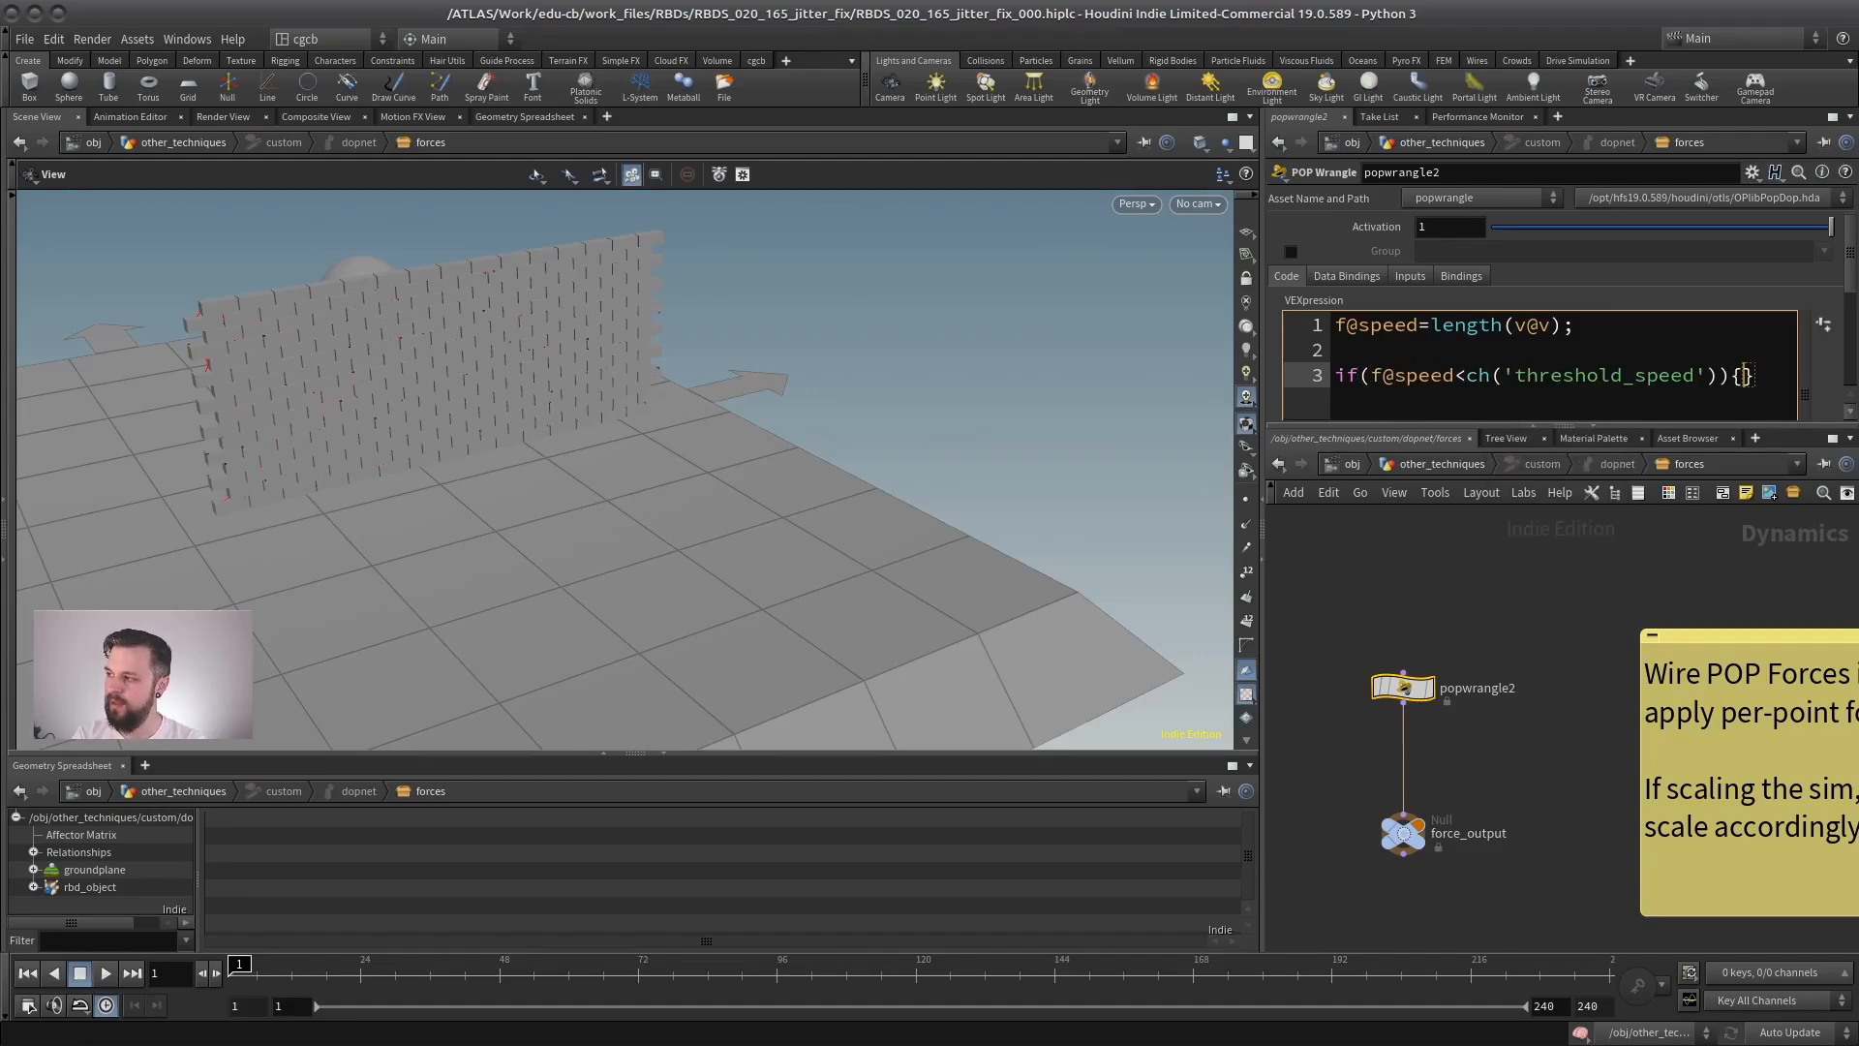
{"action": "key", "text": "Return"}
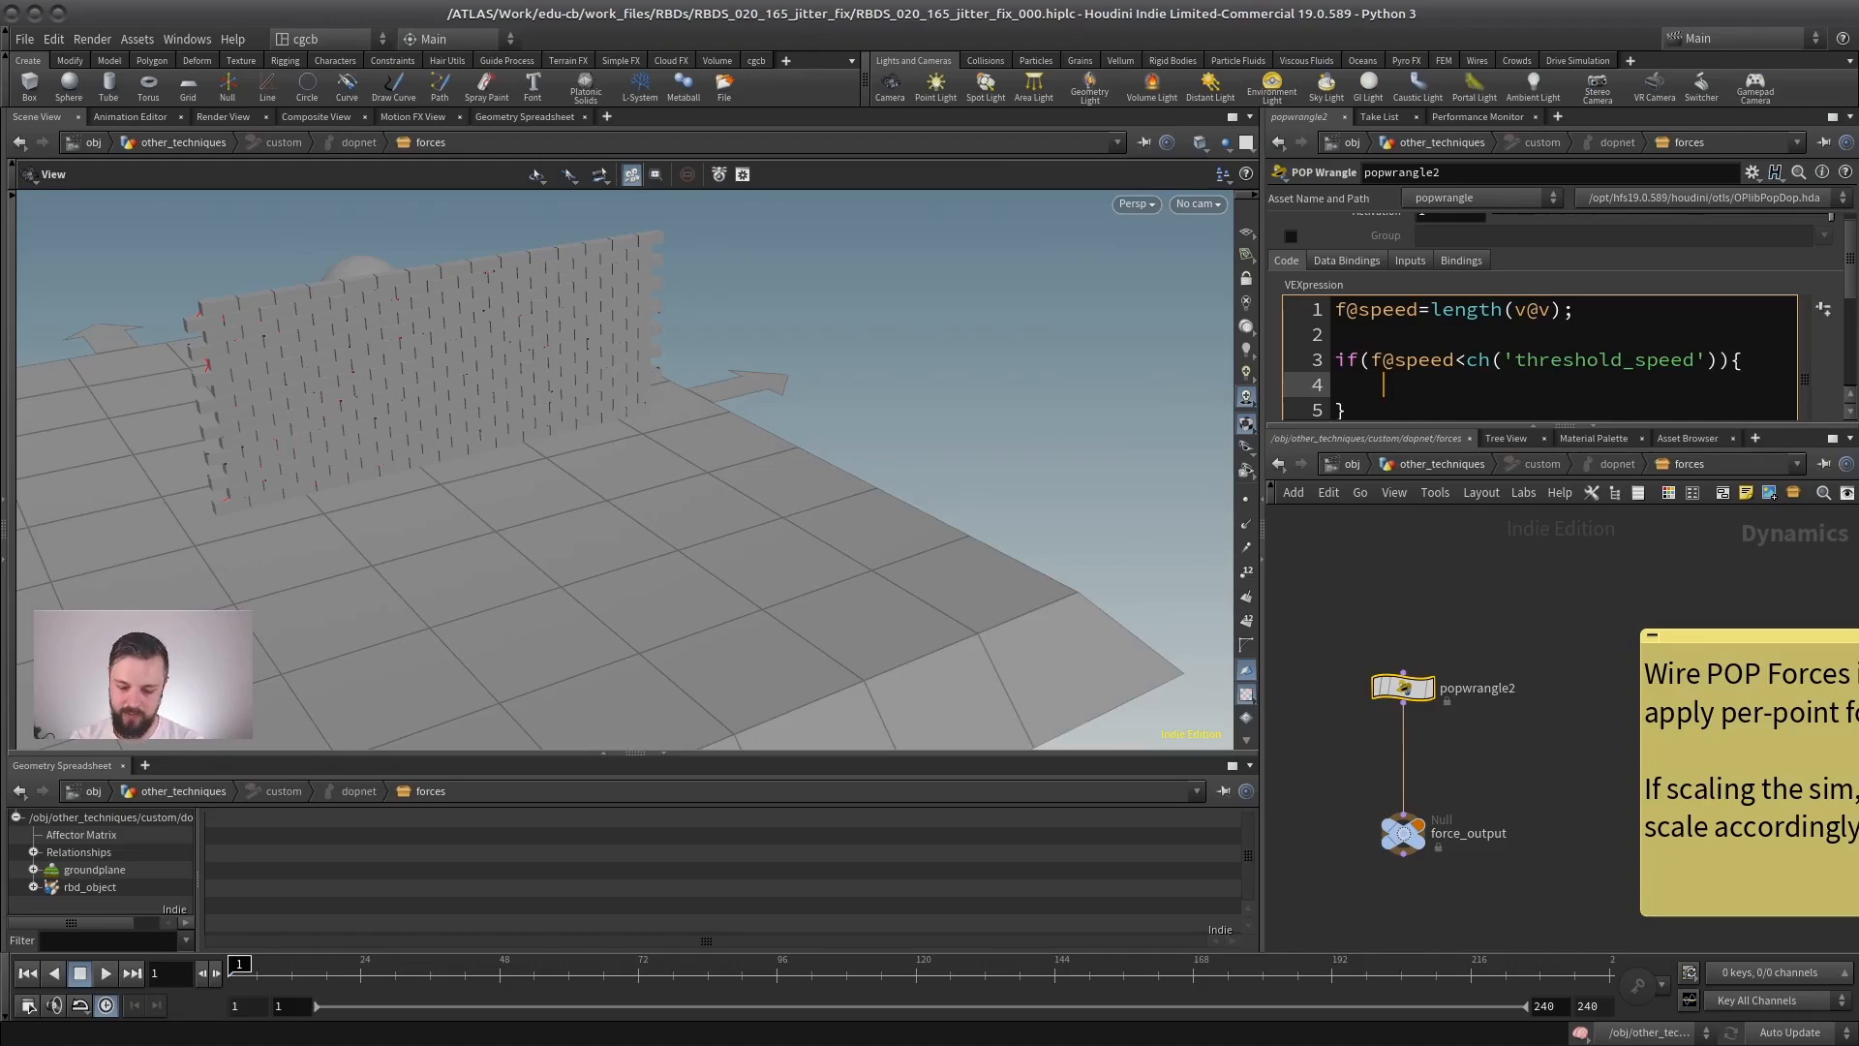
{"action": "type", "text": "v@"}
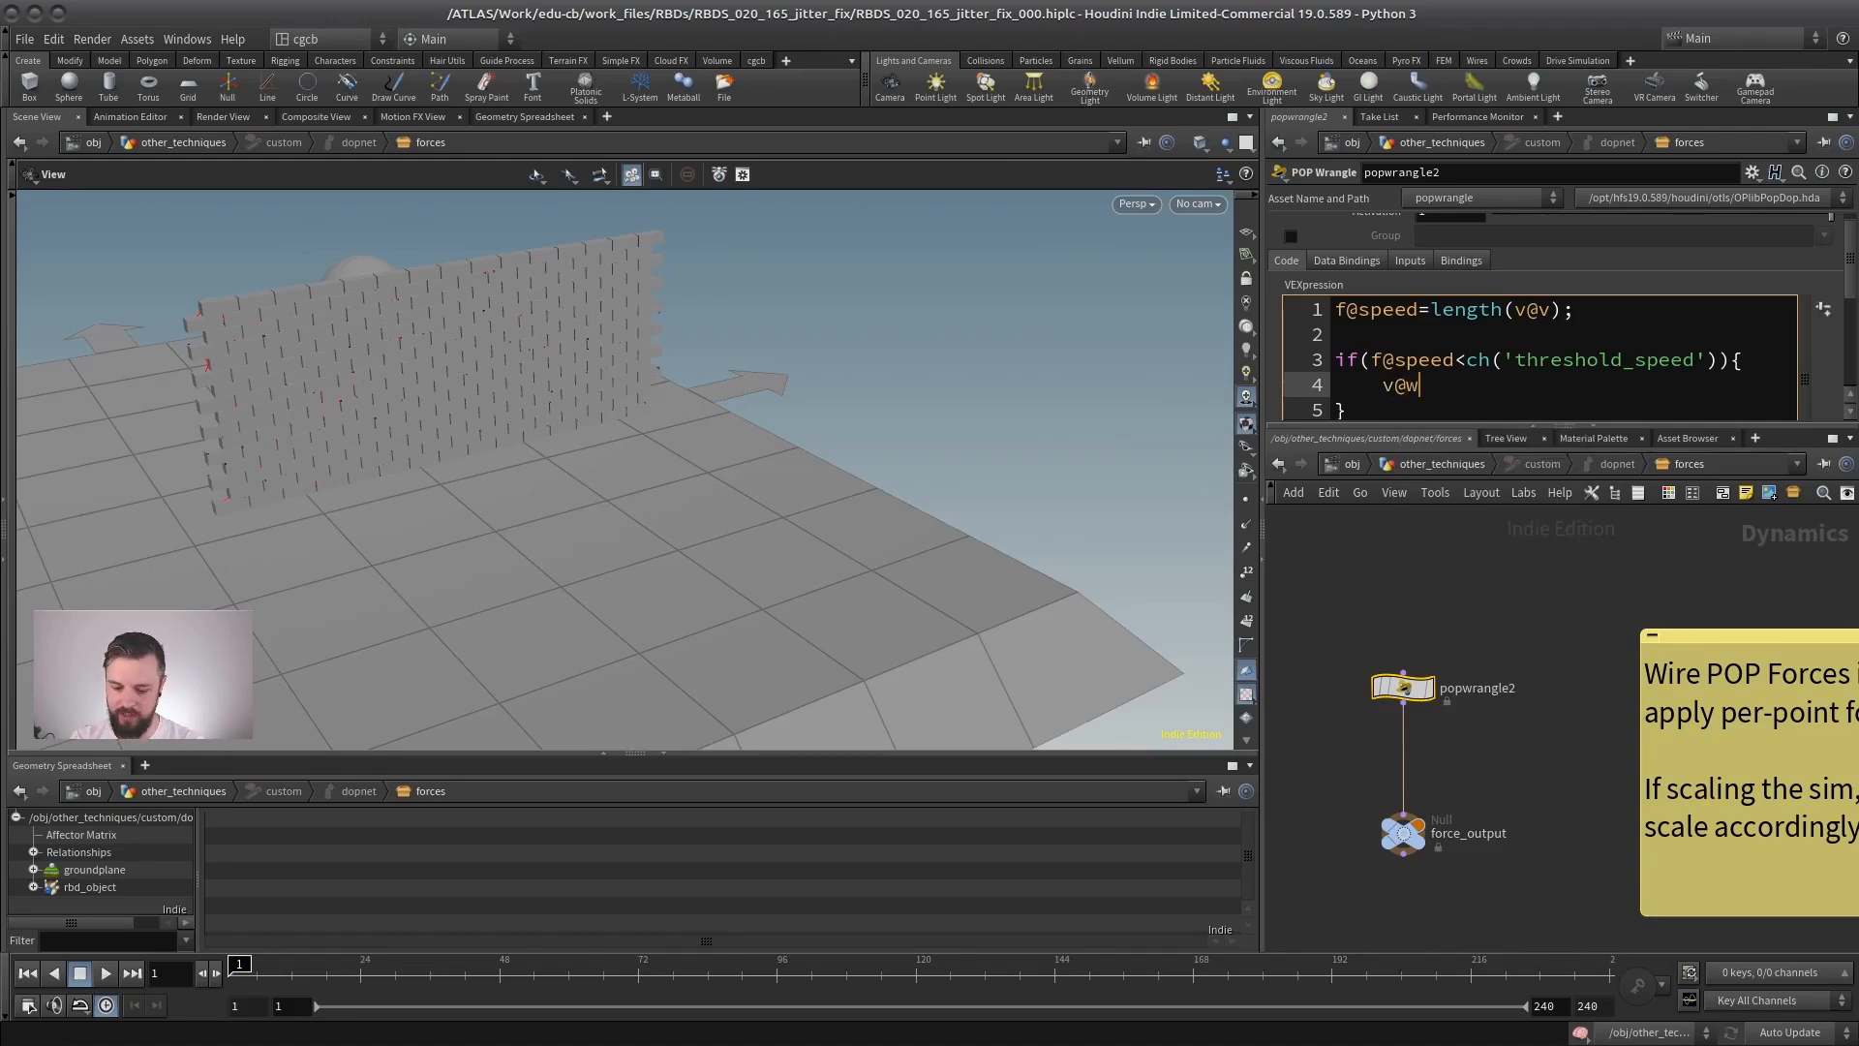
{"action": "type", "text": "w*=0.98;"}
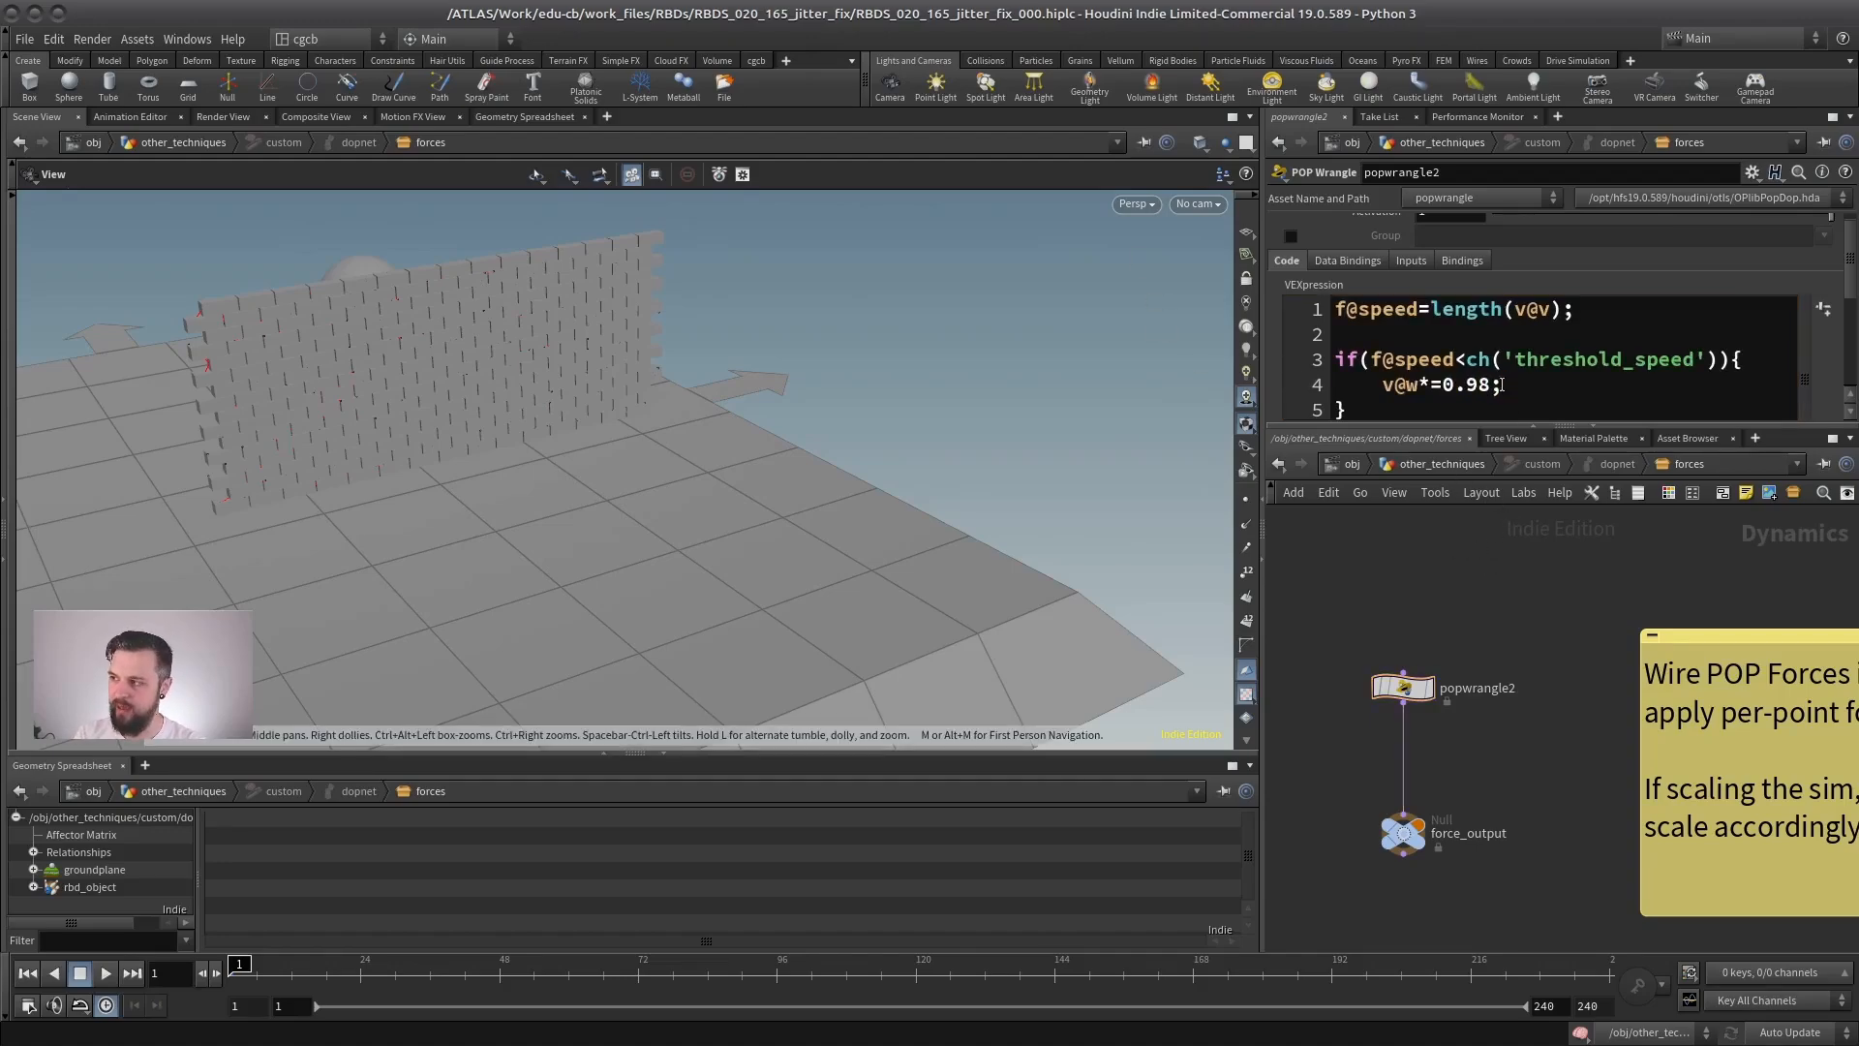
{"action": "left_click_drag", "start_coordinate": [1470, 427], "coordinate": [1470, 528]}
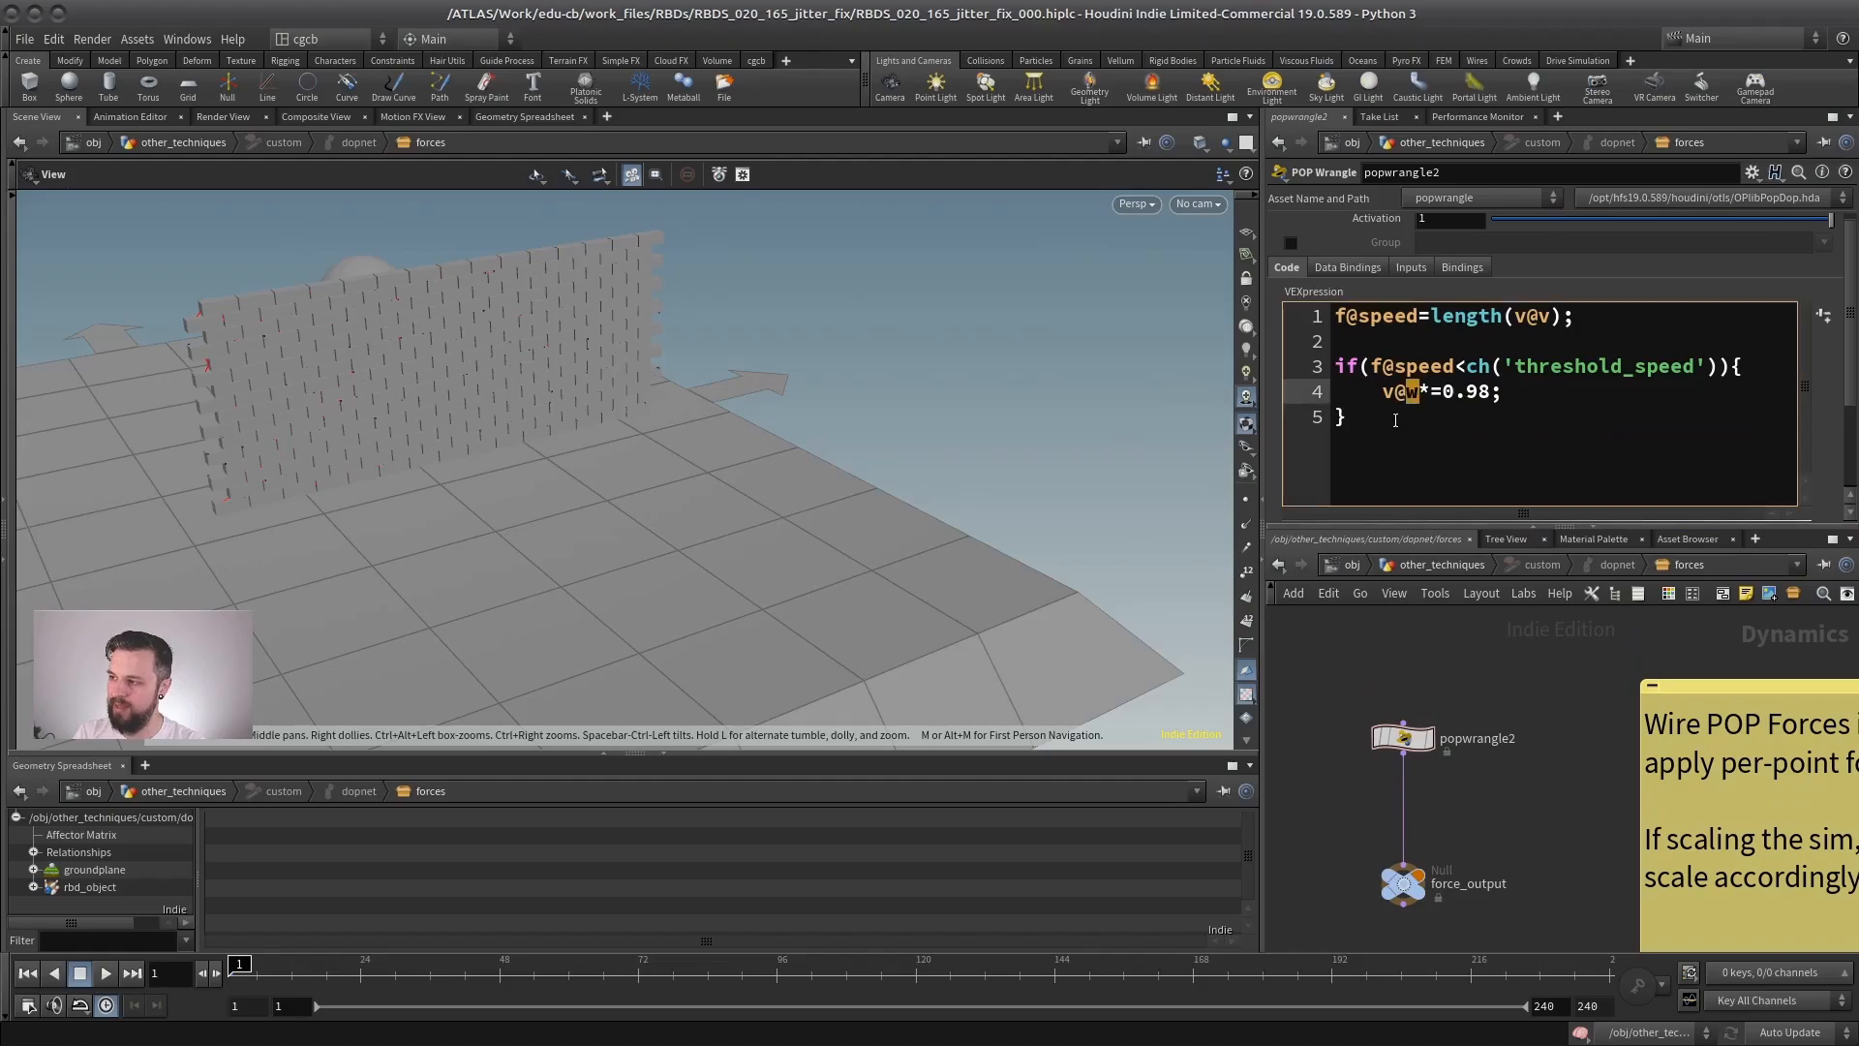
{"action": "double_click", "coordinate": [1482, 391]}
{"action": "left_click", "coordinate": [1517, 391]}
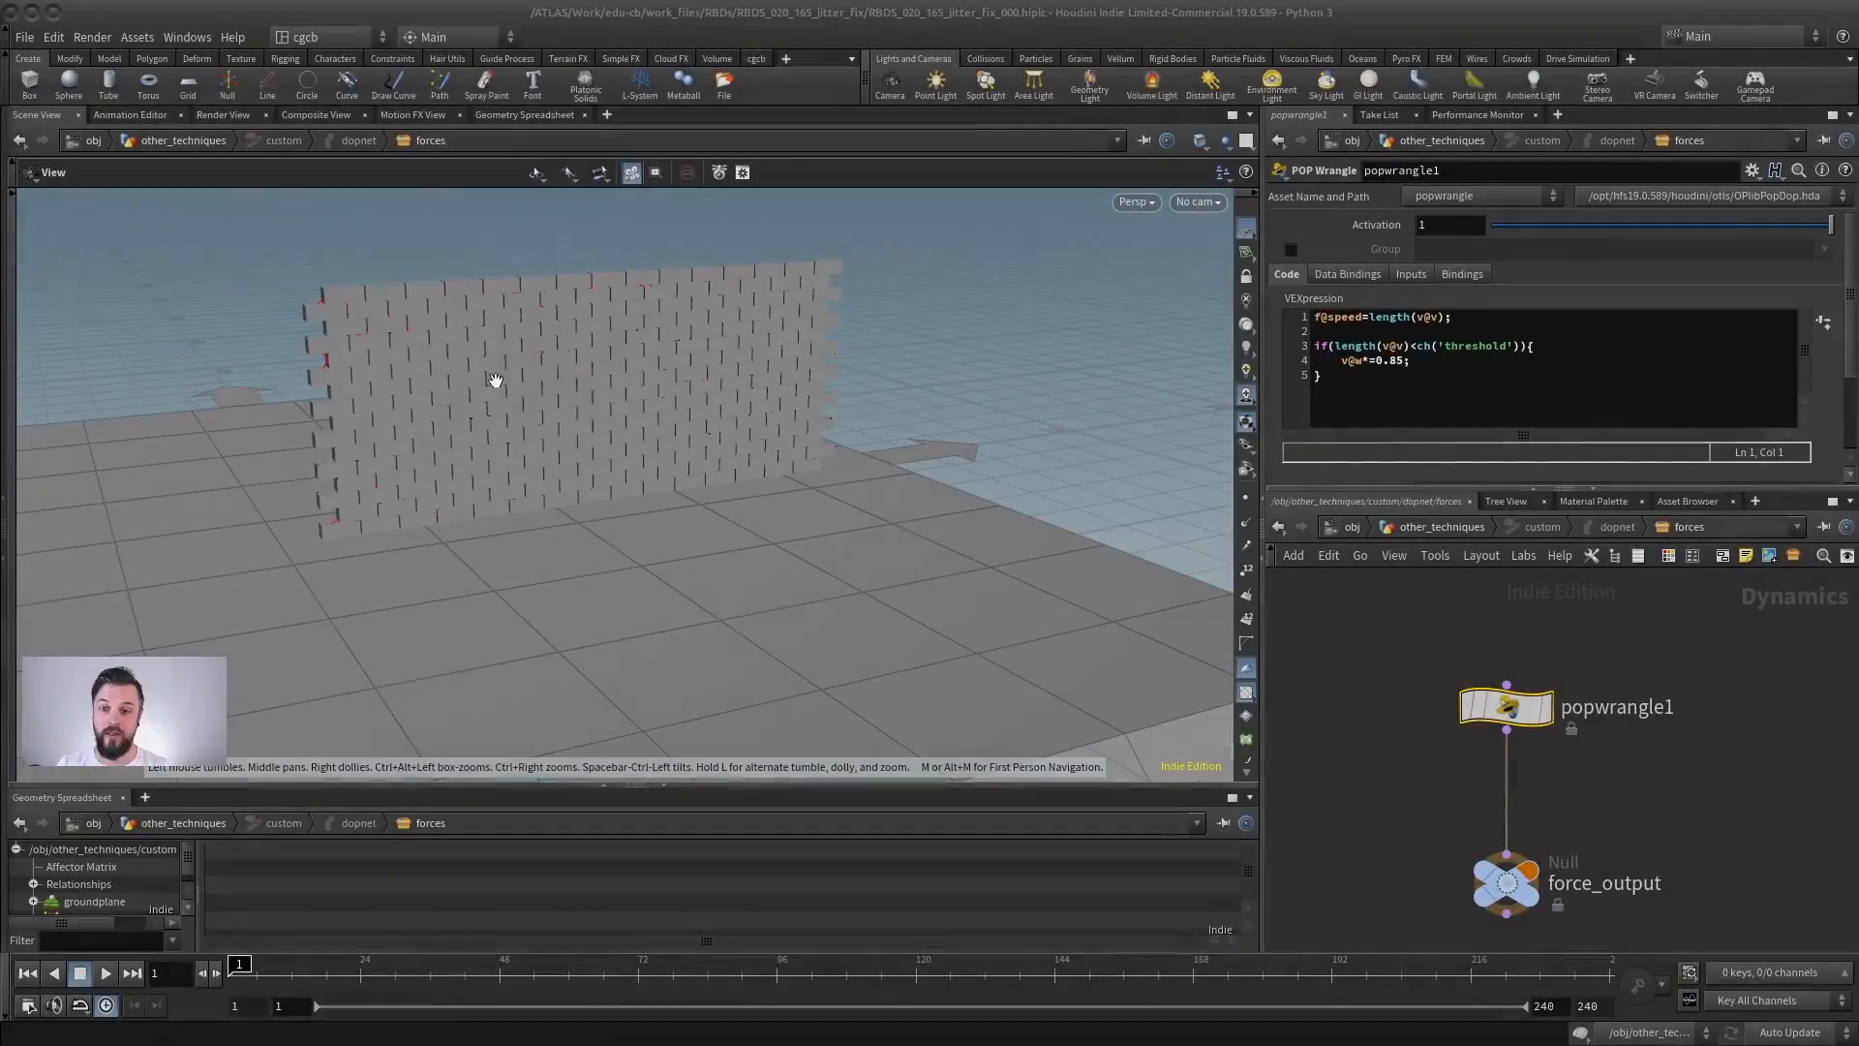
Comment out the v@w*=0.85; line inside popwrangle1's threshold condition.
{"action": "left_click_drag", "start_coordinate": [1416, 346], "coordinate": [1525, 346]}
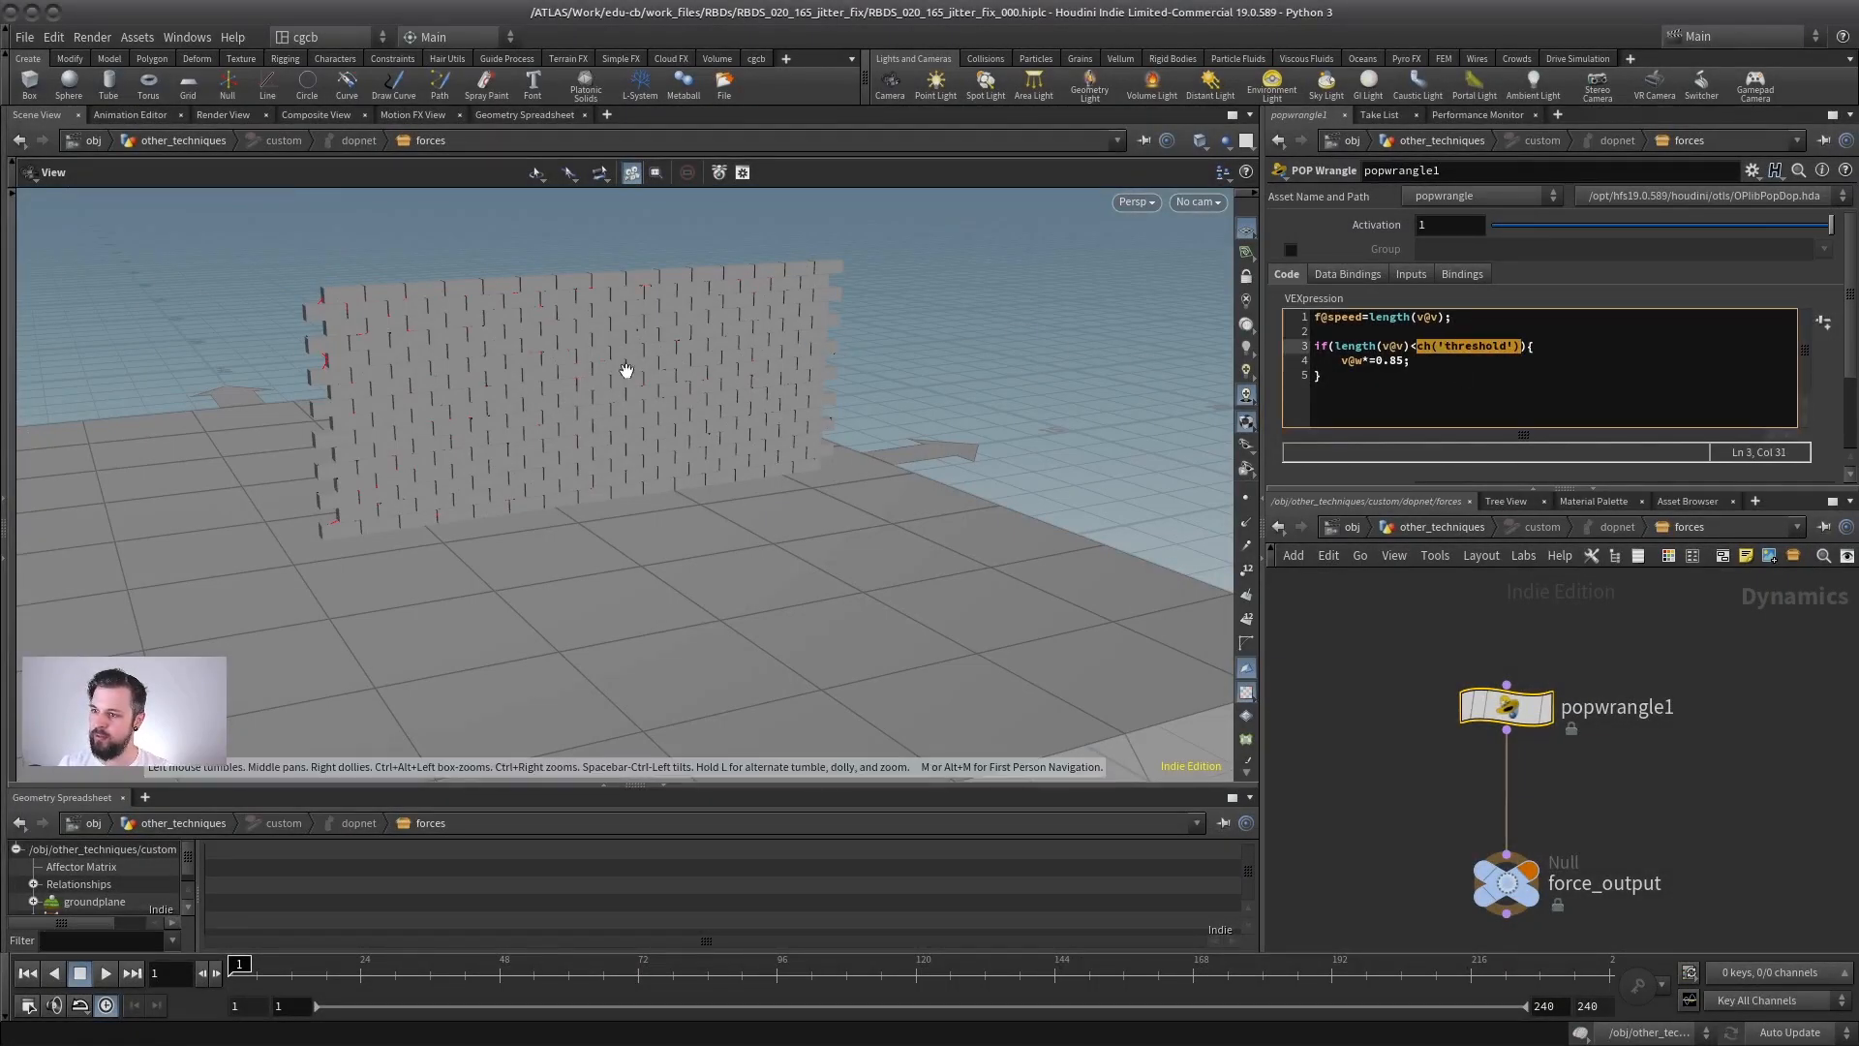
{"action": "left_click_drag", "start_coordinate": [623, 373], "coordinate": [520, 484]}
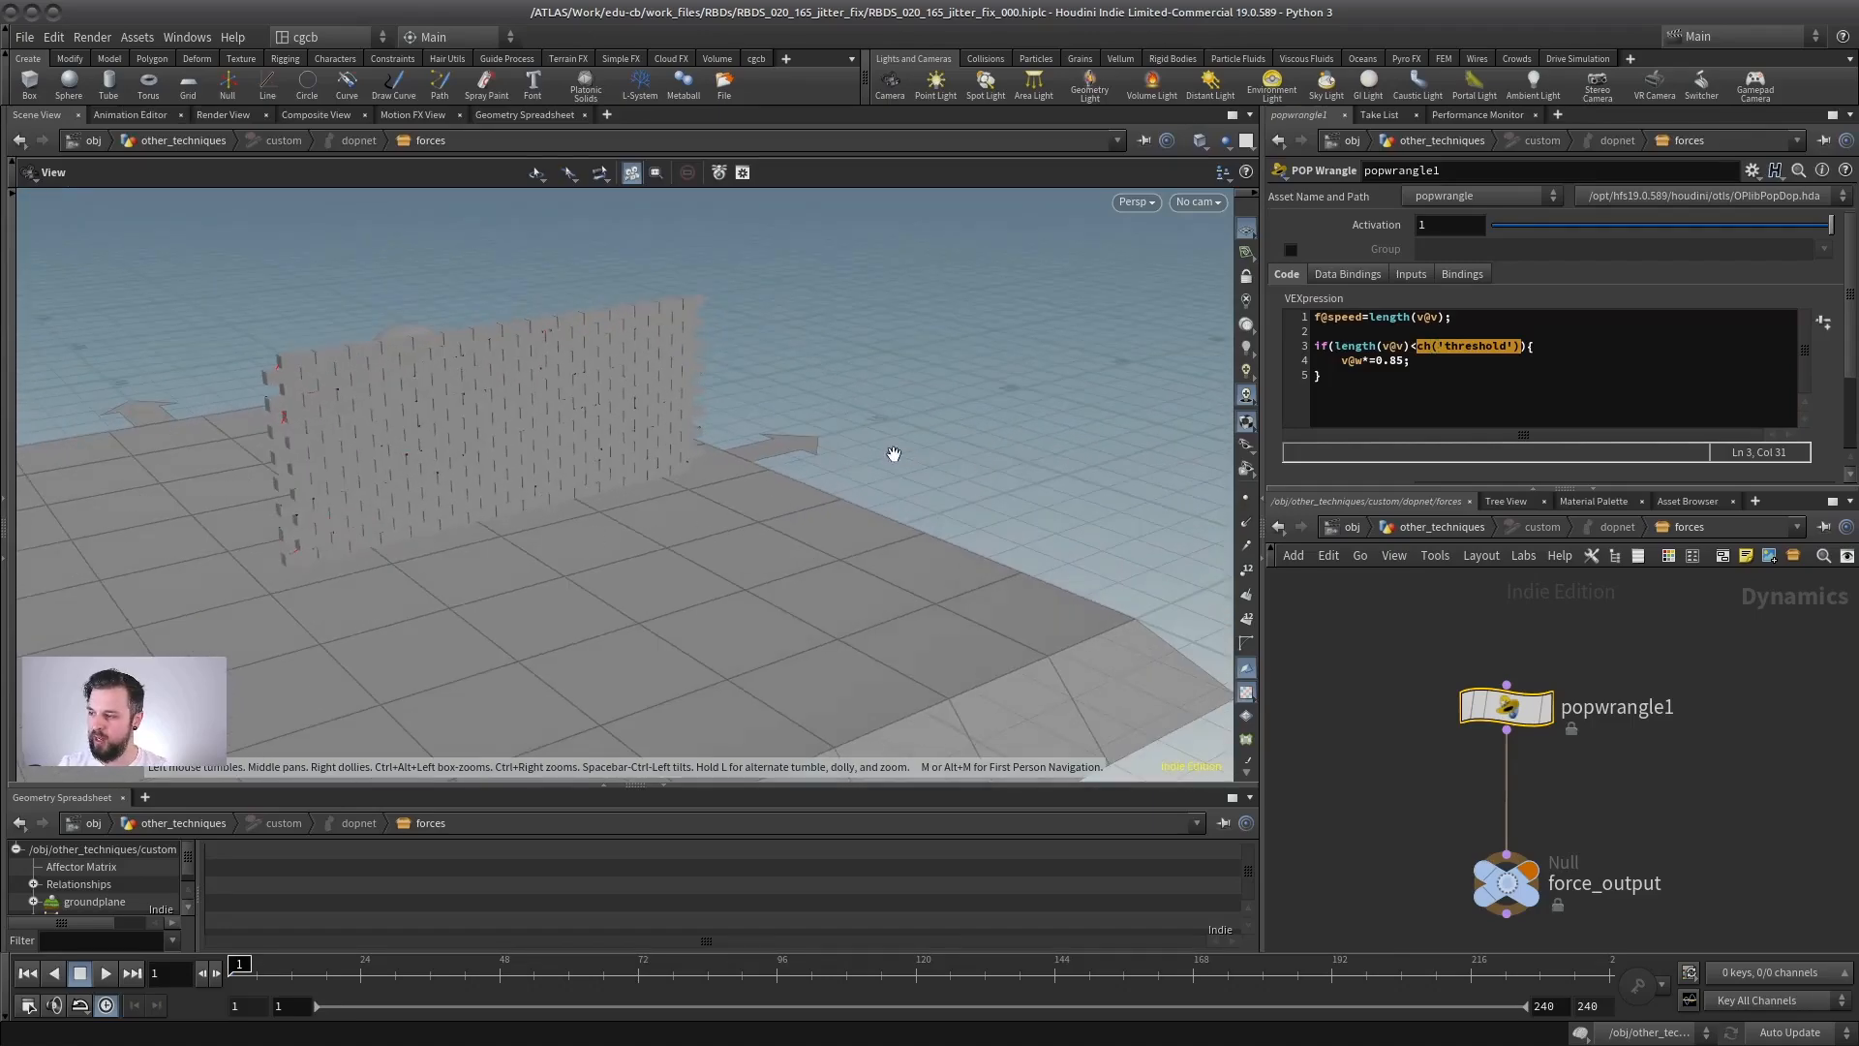
{"action": "left_click_drag", "start_coordinate": [1350, 361], "coordinate": [1342, 360]}
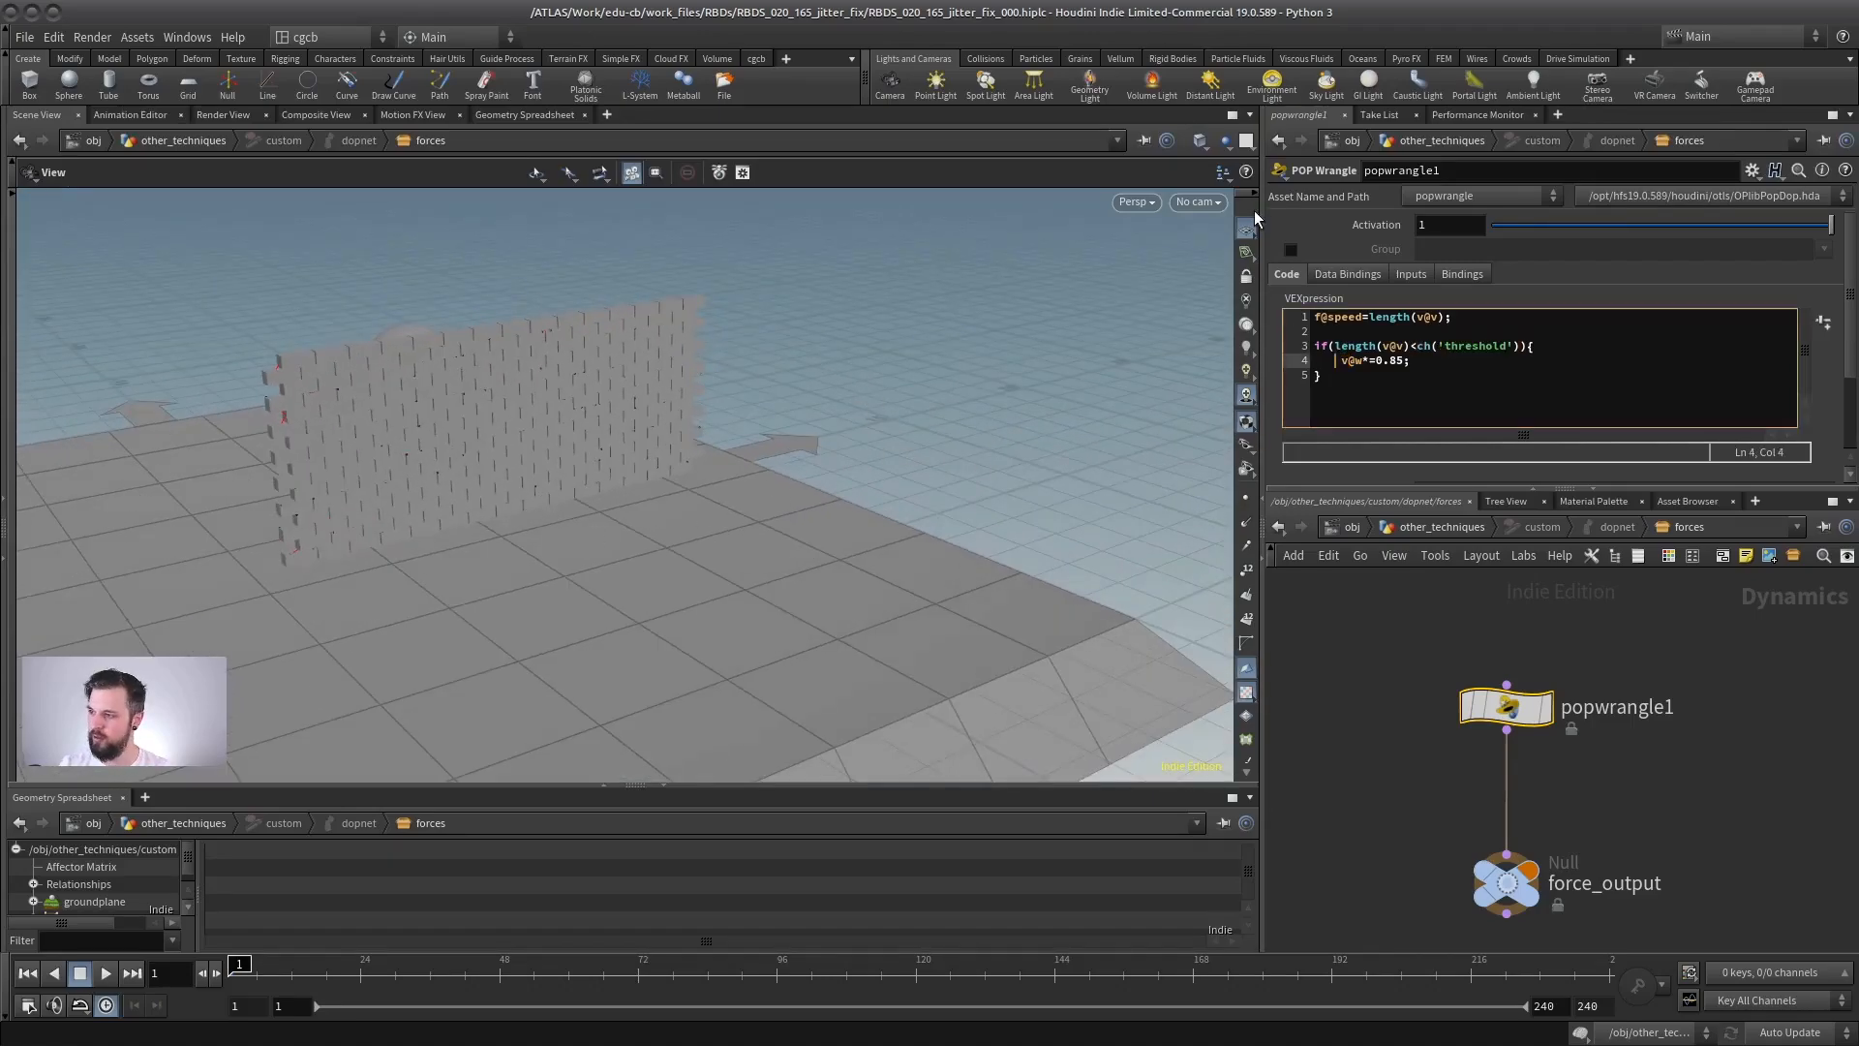
{"action": "type", "text": "//"}
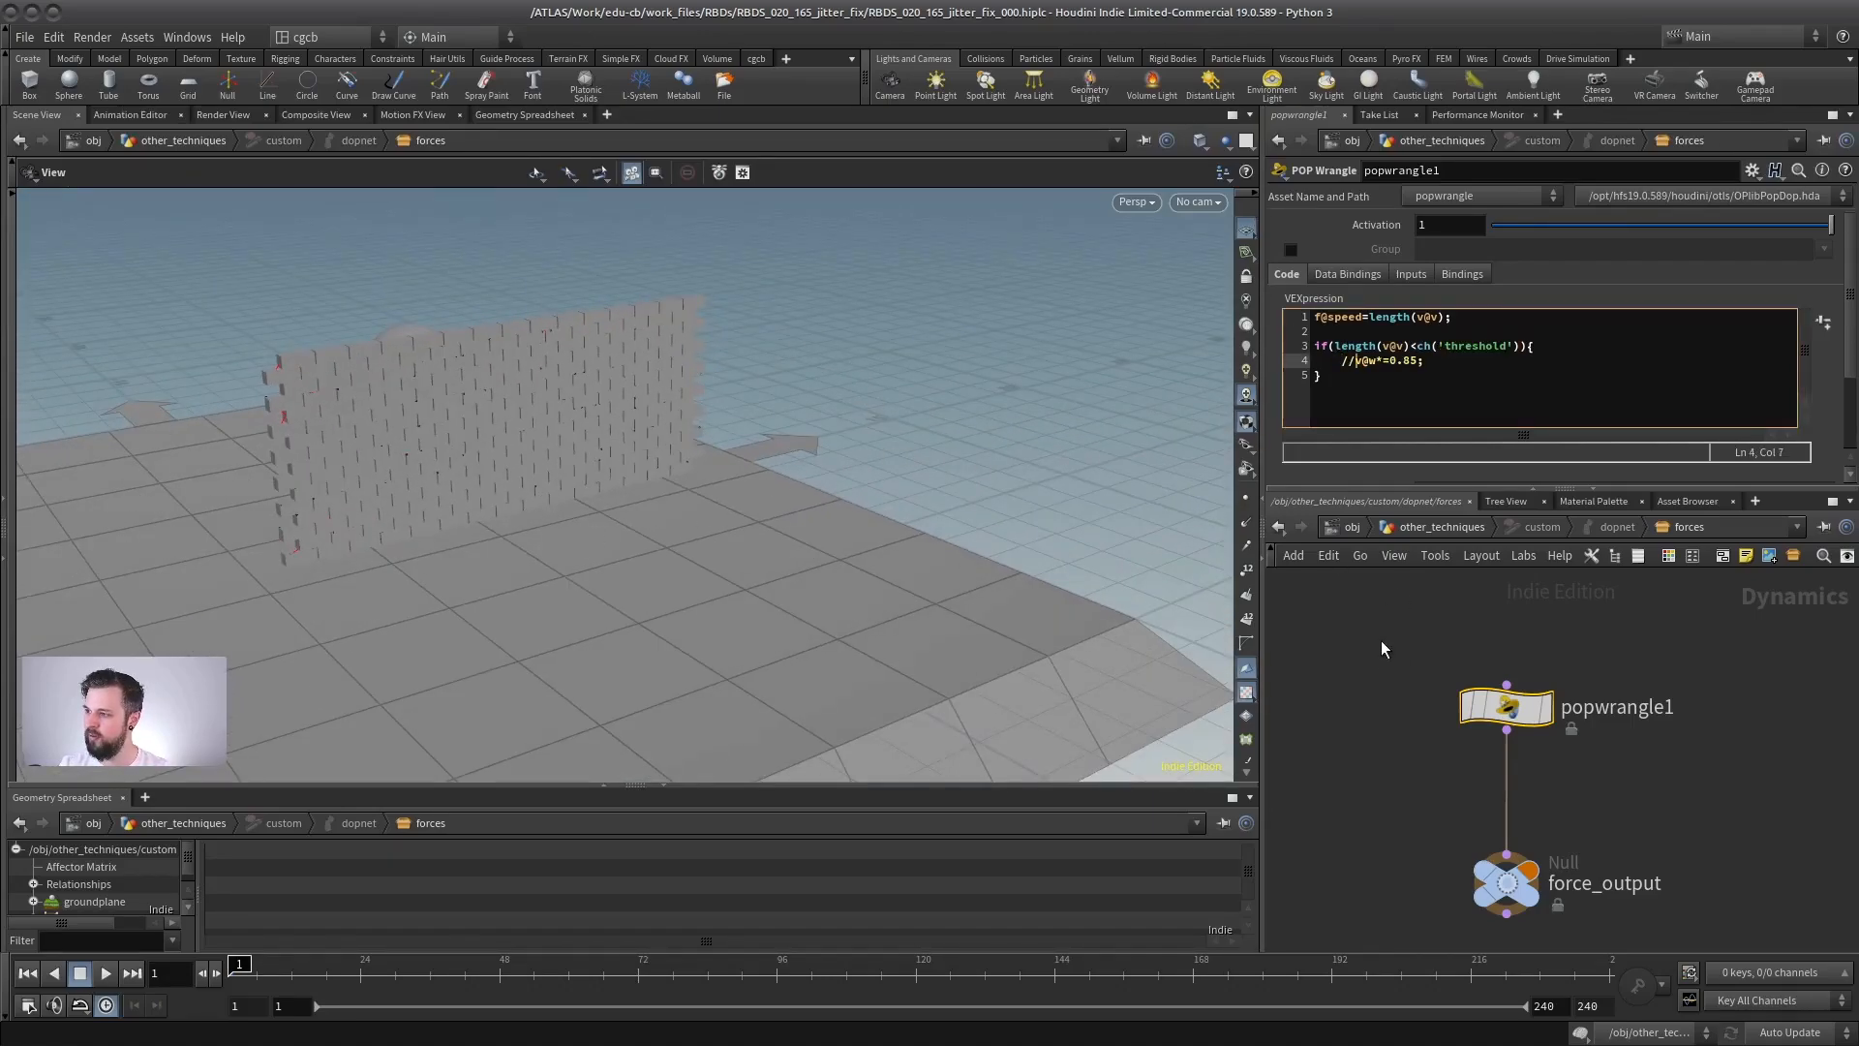
Play the custom solver's simulation with the line commented out, stop it, and inspect the loose debris up close at frame 71.
{"action": "left_click", "coordinate": [105, 973]}
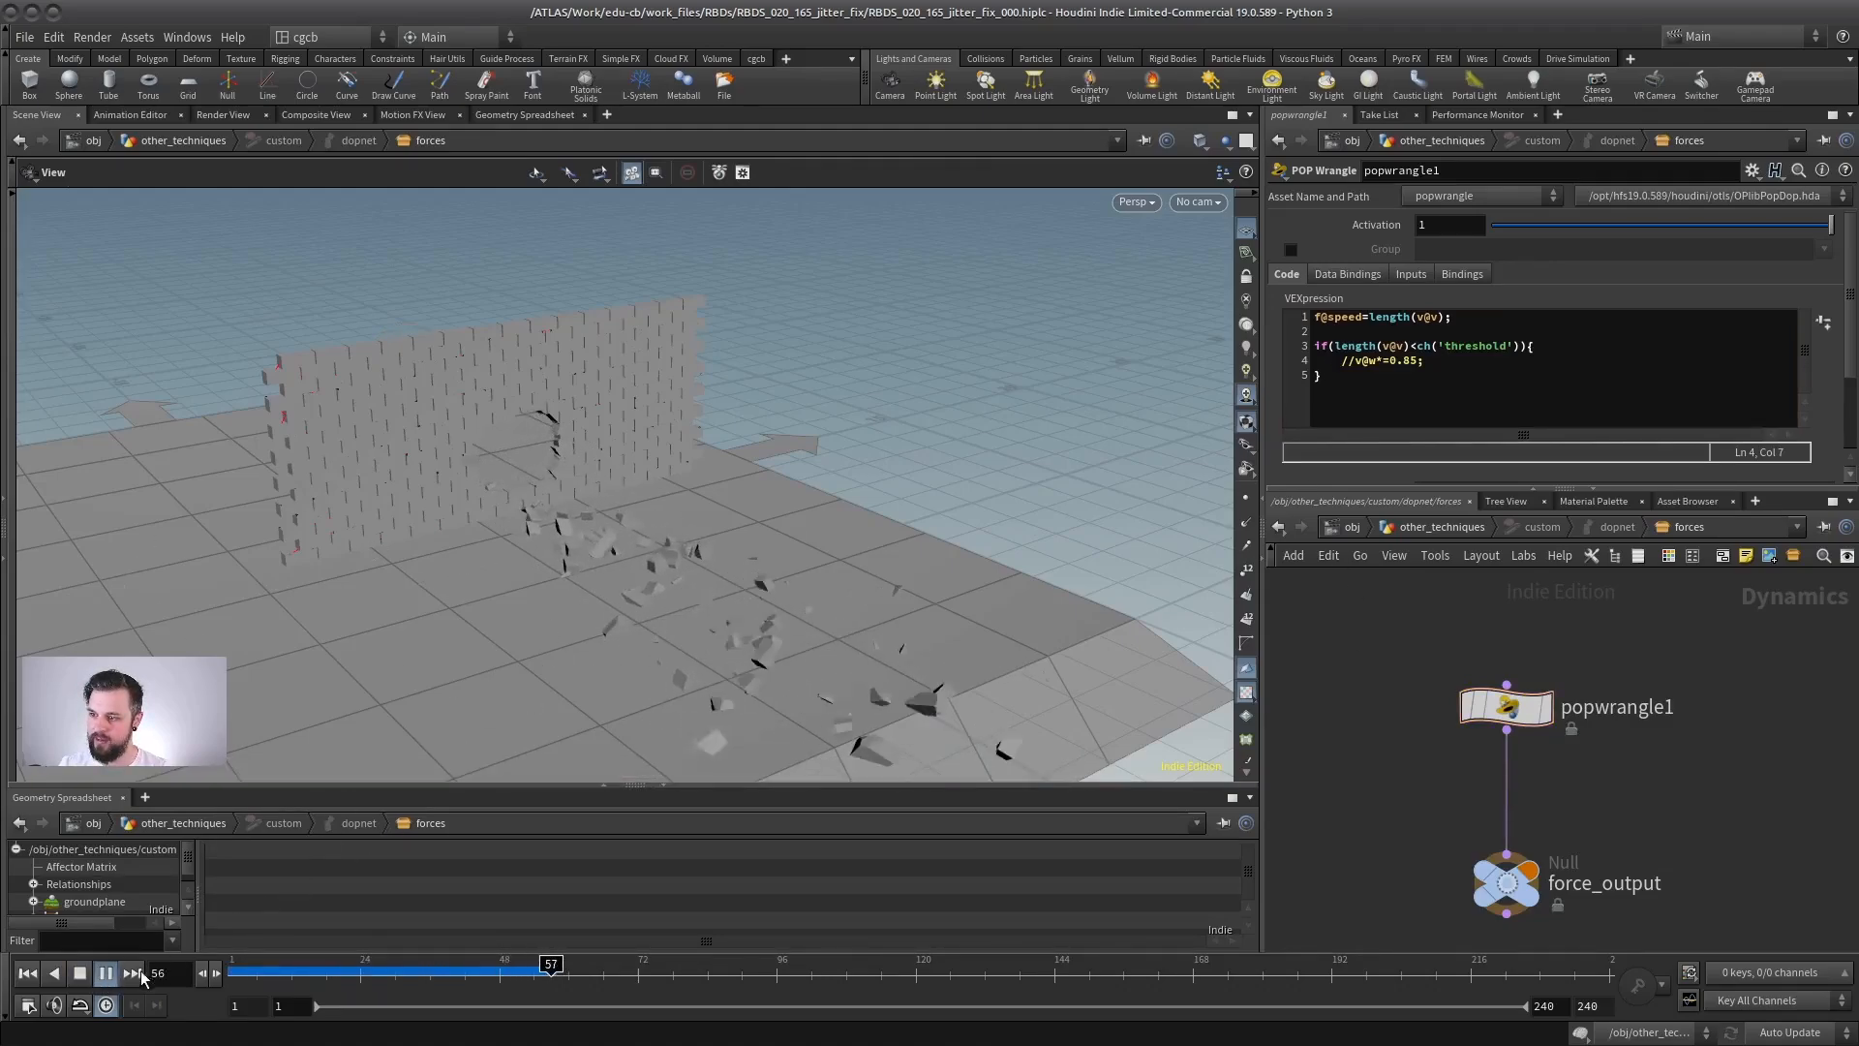
{"action": "left_click", "coordinate": [77, 978]}
{"action": "mouse_move", "coordinate": [562, 576]}
{"action": "left_mouse_down"}
{"action": "mouse_move", "coordinate": [630, 590]}
{"action": "mouse_move", "coordinate": [548, 556]}
{"action": "left_mouse_up"}
{"action": "mouse_move", "coordinate": [525, 971]}
{"action": "left_mouse_down"}
{"action": "mouse_move", "coordinate": [654, 974]}
{"action": "mouse_move", "coordinate": [602, 974]}
{"action": "mouse_move", "coordinate": [653, 975]}
{"action": "mouse_move", "coordinate": [633, 974]}
{"action": "left_mouse_up"}
{"action": "right_click_drag", "start_coordinate": [649, 518], "coordinate": [823, 467]}
{"action": "right_click_drag", "start_coordinate": [581, 523], "coordinate": [752, 499]}
Switch to the Select tool and select one isolated debris piece in the viewport at frame 71.
{"action": "left_click", "coordinate": [11, 224]}
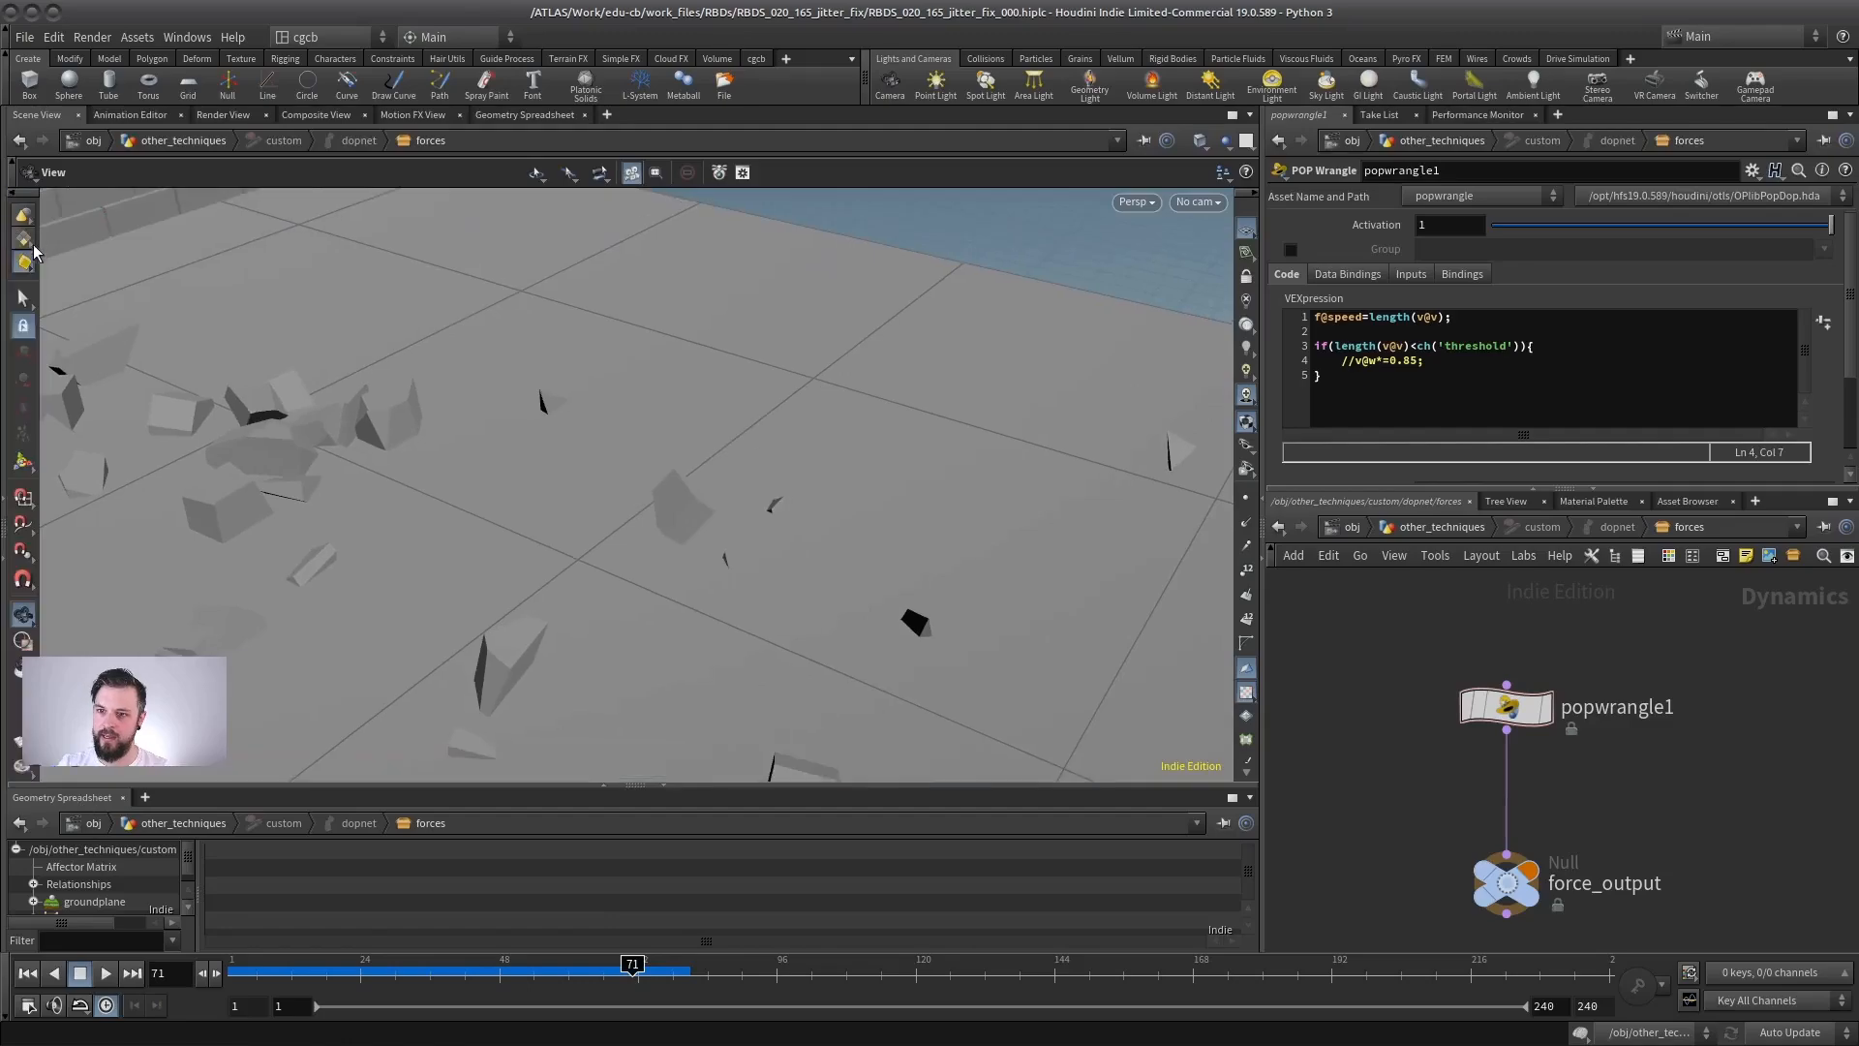
{"action": "left_click", "coordinate": [24, 299]}
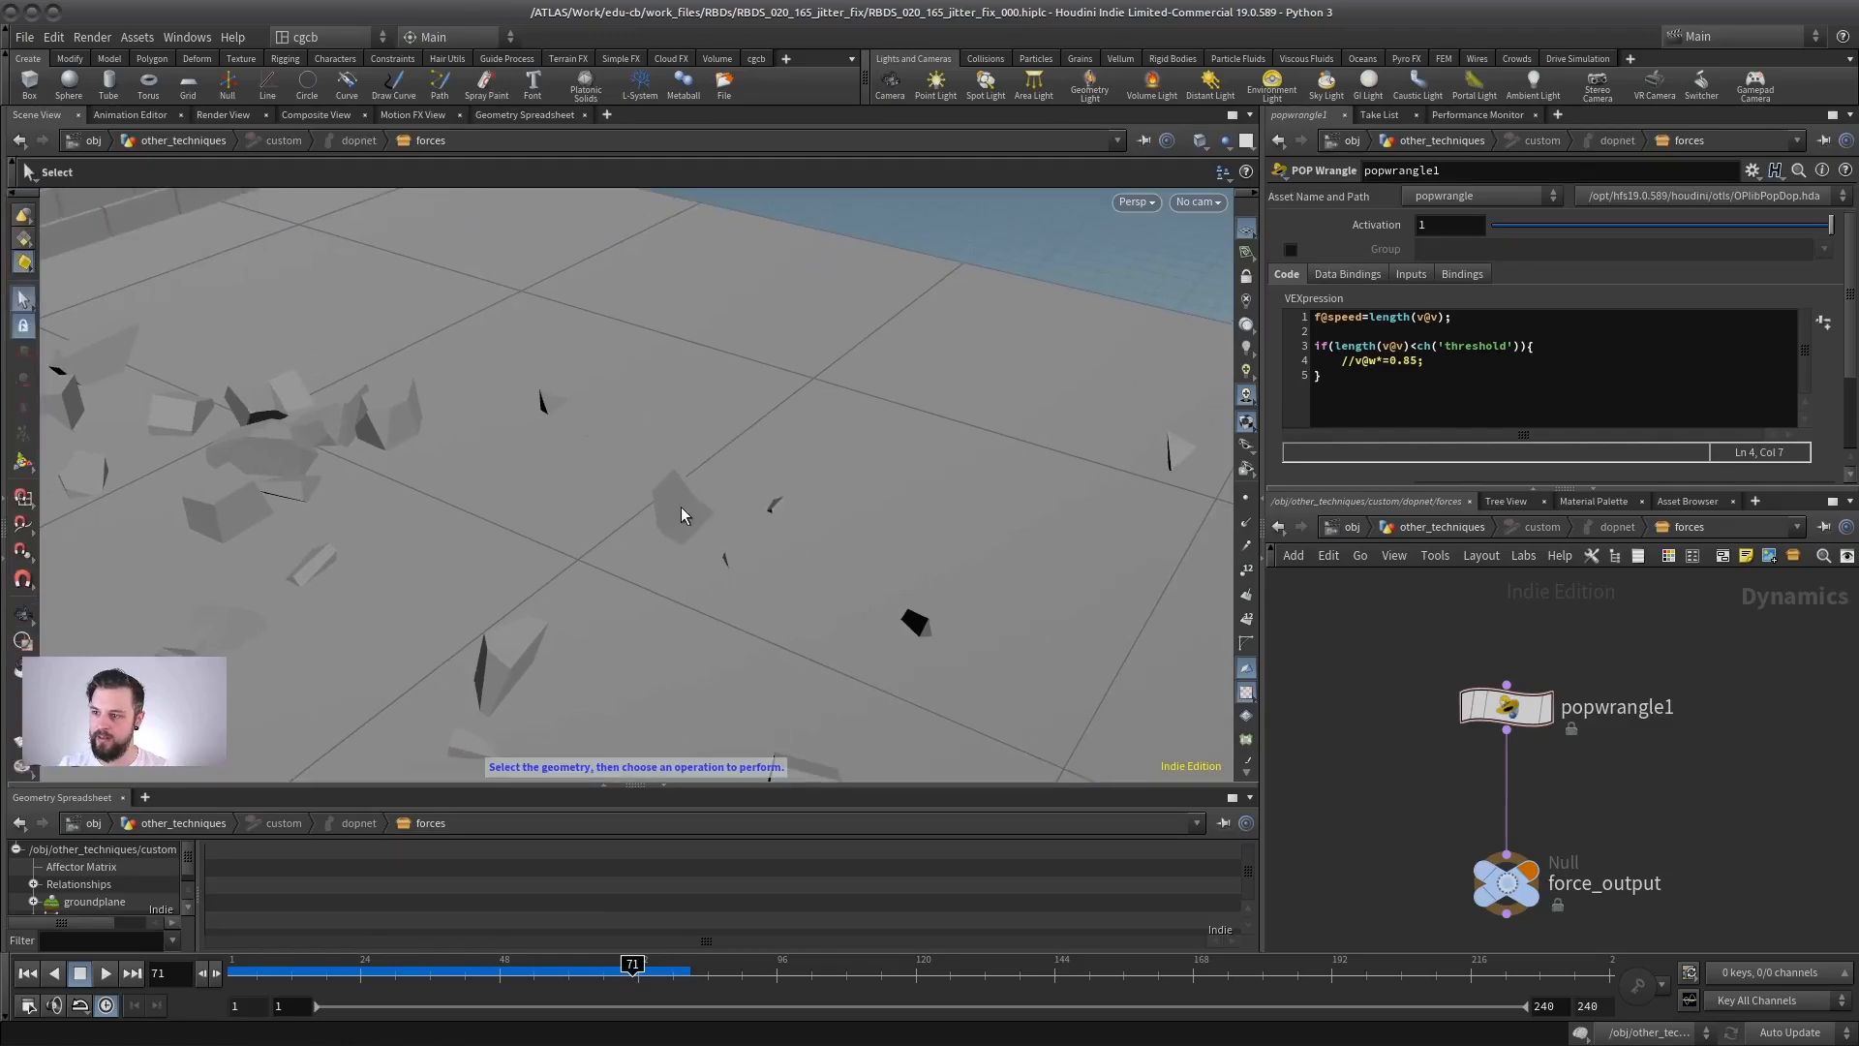
{"action": "left_click_drag", "start_coordinate": [715, 403], "coordinate": [618, 544]}
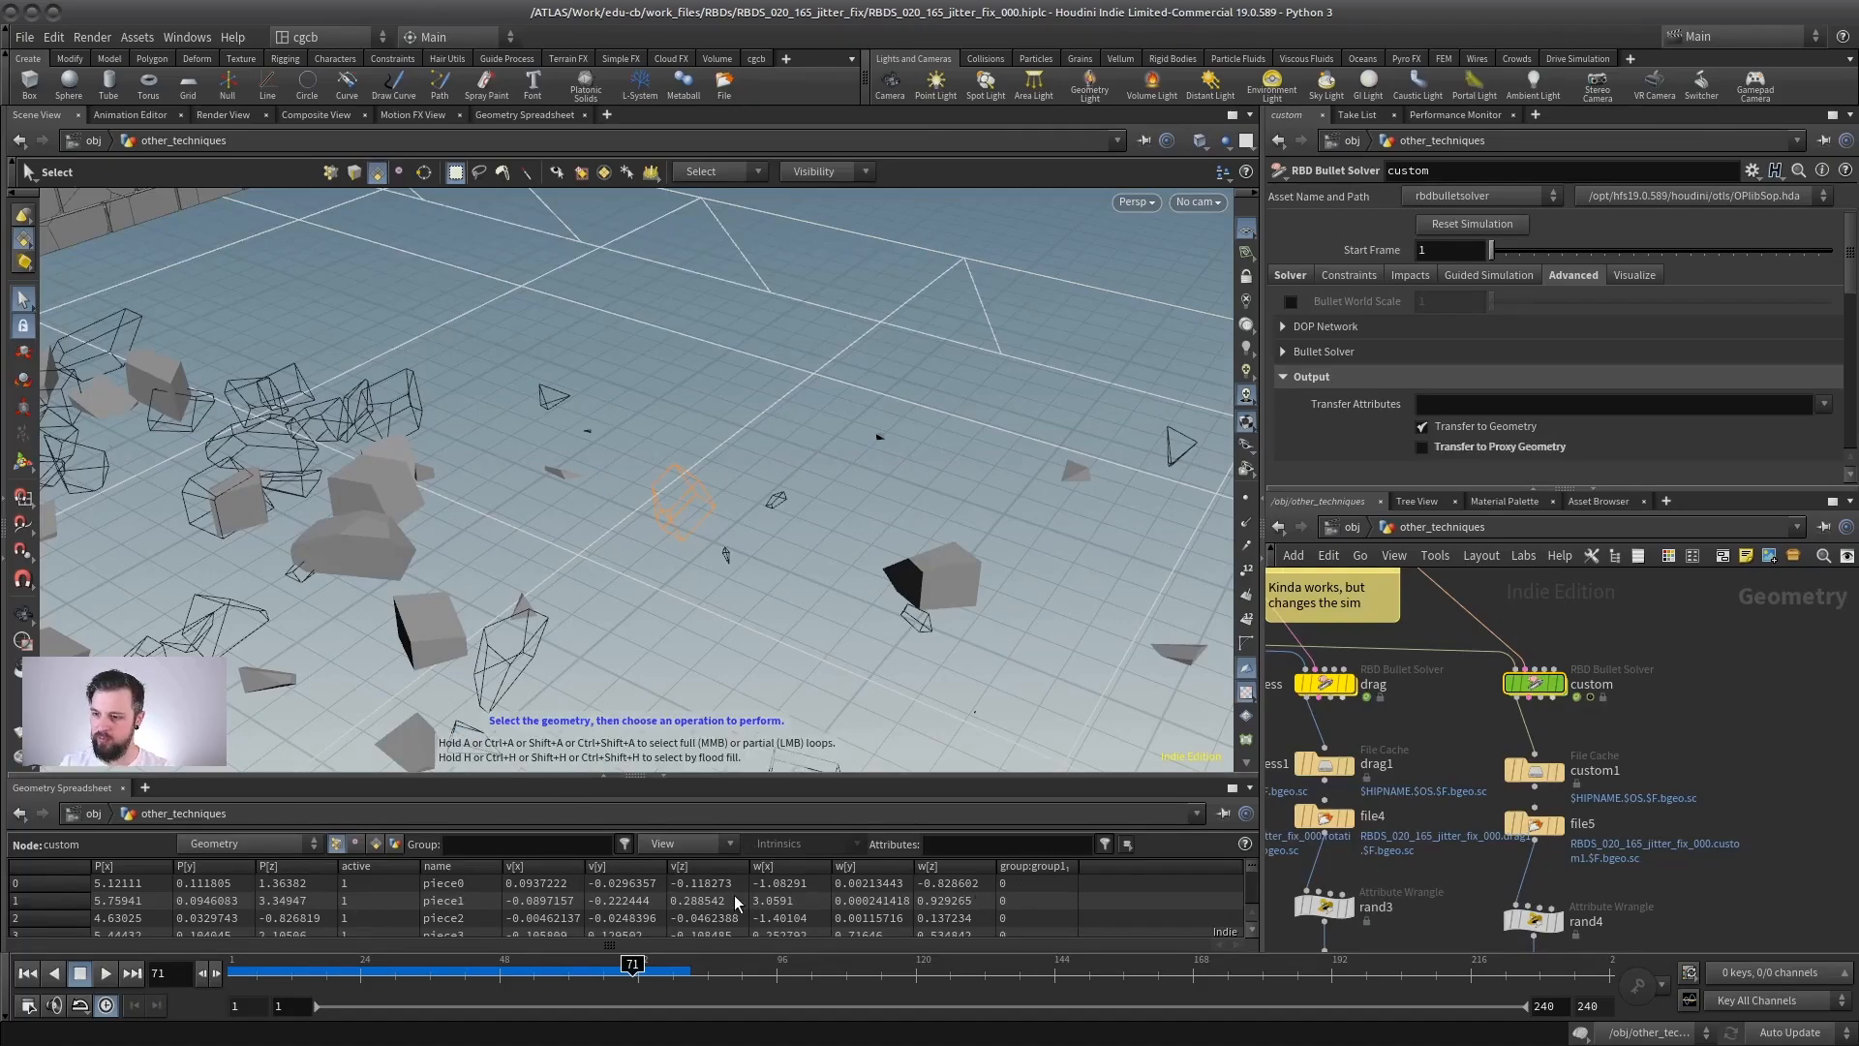
Examine the custom RBD Bullet Solver's Output settings for transferring attributes to geometry.
{"action": "double_click", "coordinate": [1535, 684]}
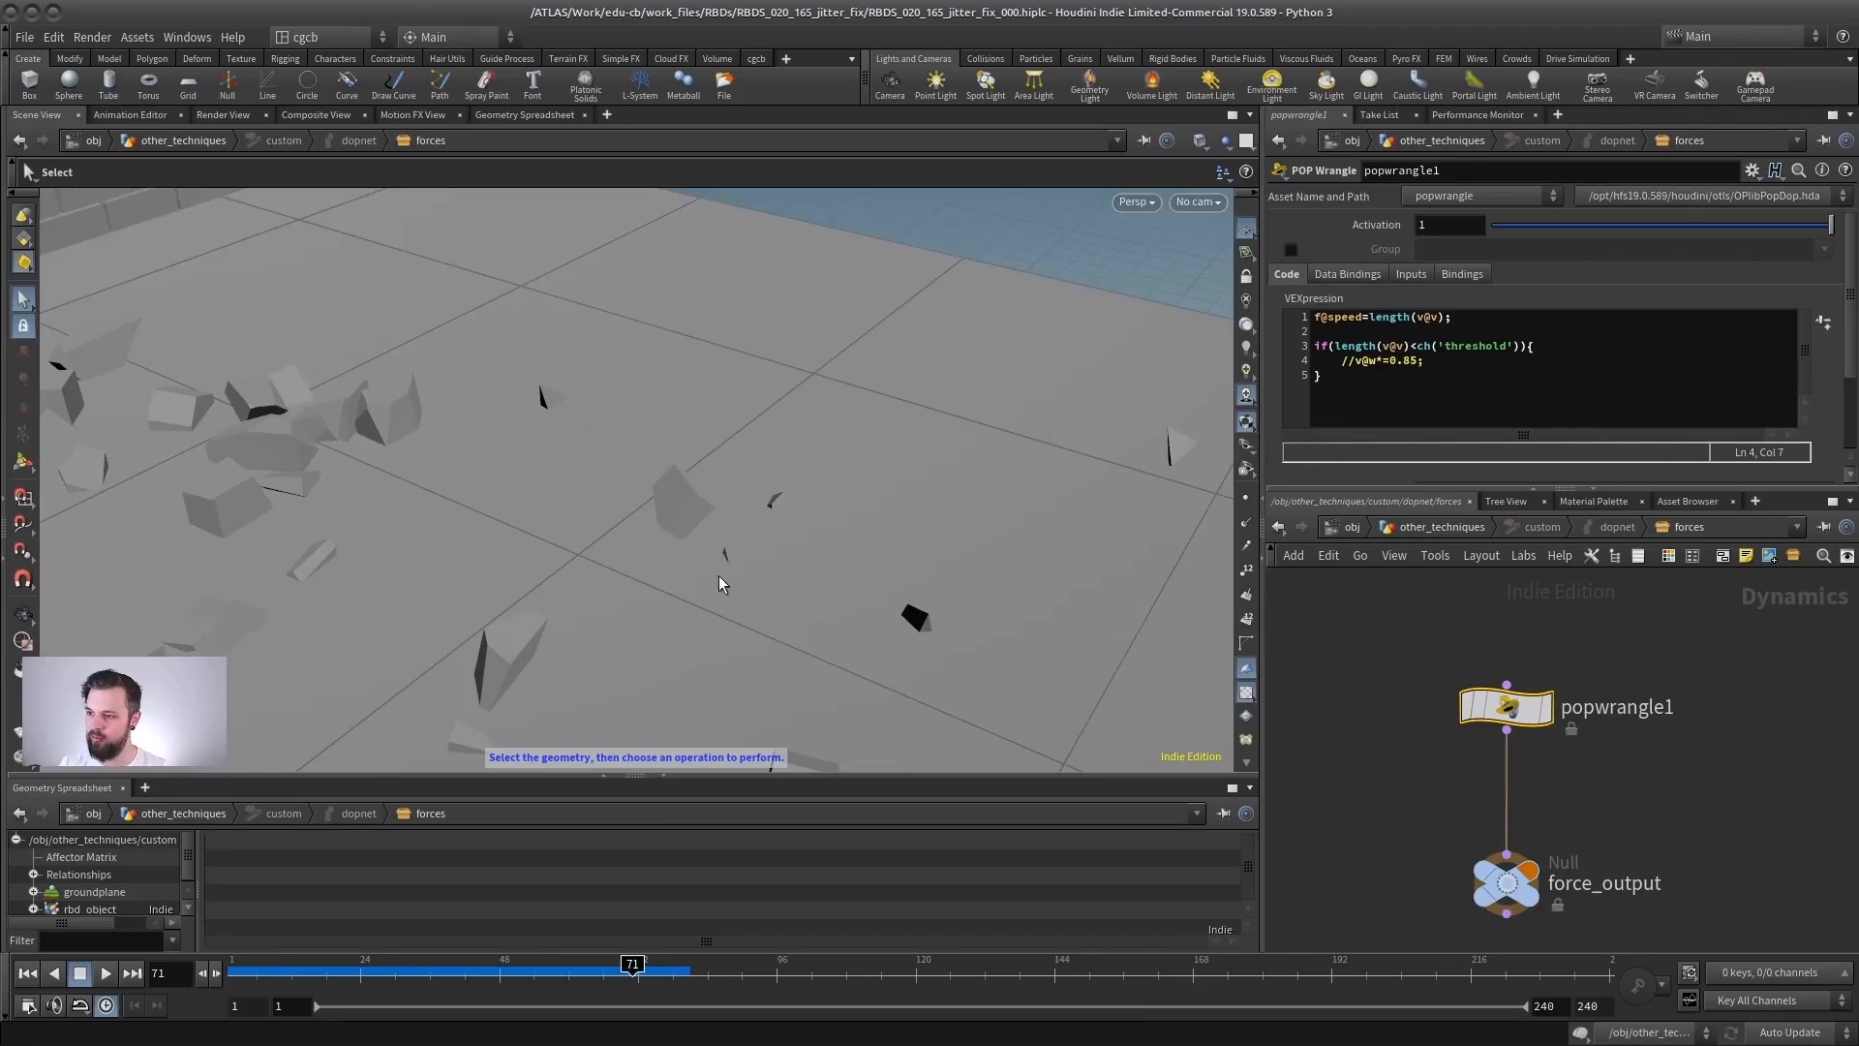
{"action": "left_click", "coordinate": [1437, 535]}
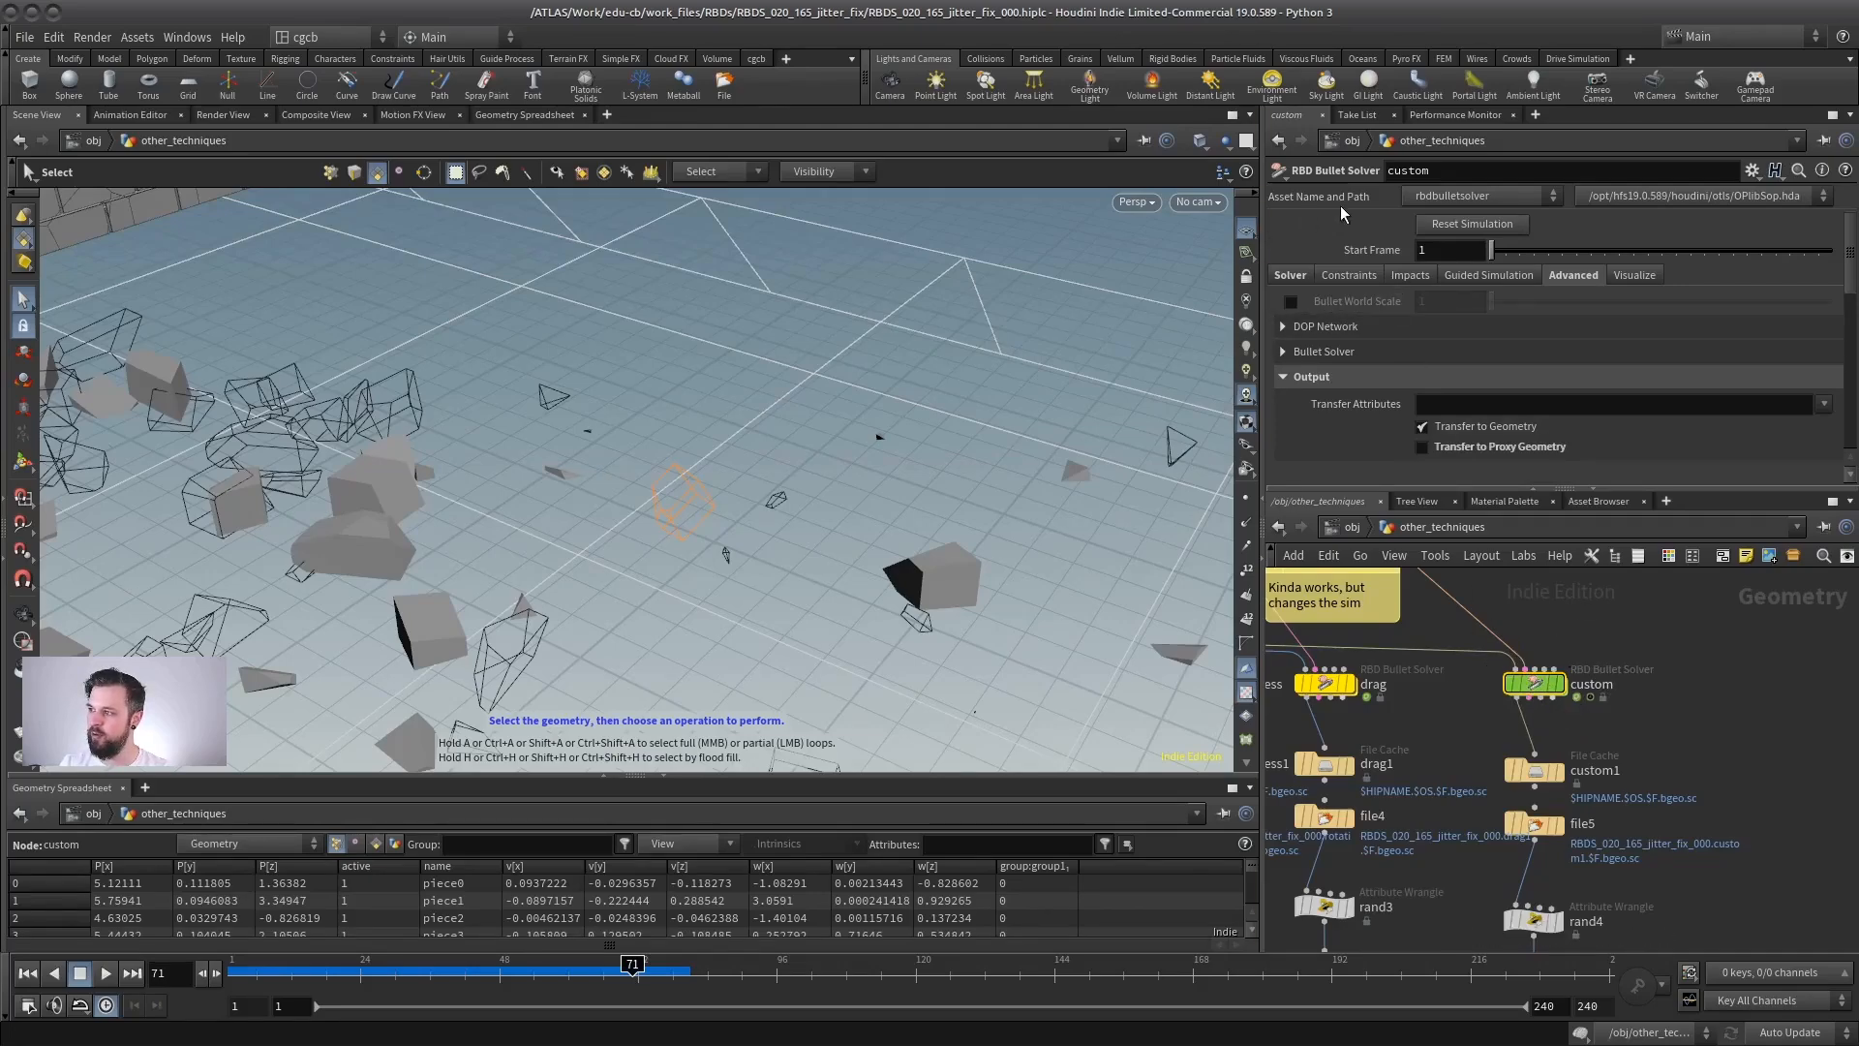
{"action": "left_click", "coordinate": [1492, 275]}
{"action": "left_click", "coordinate": [1594, 275]}
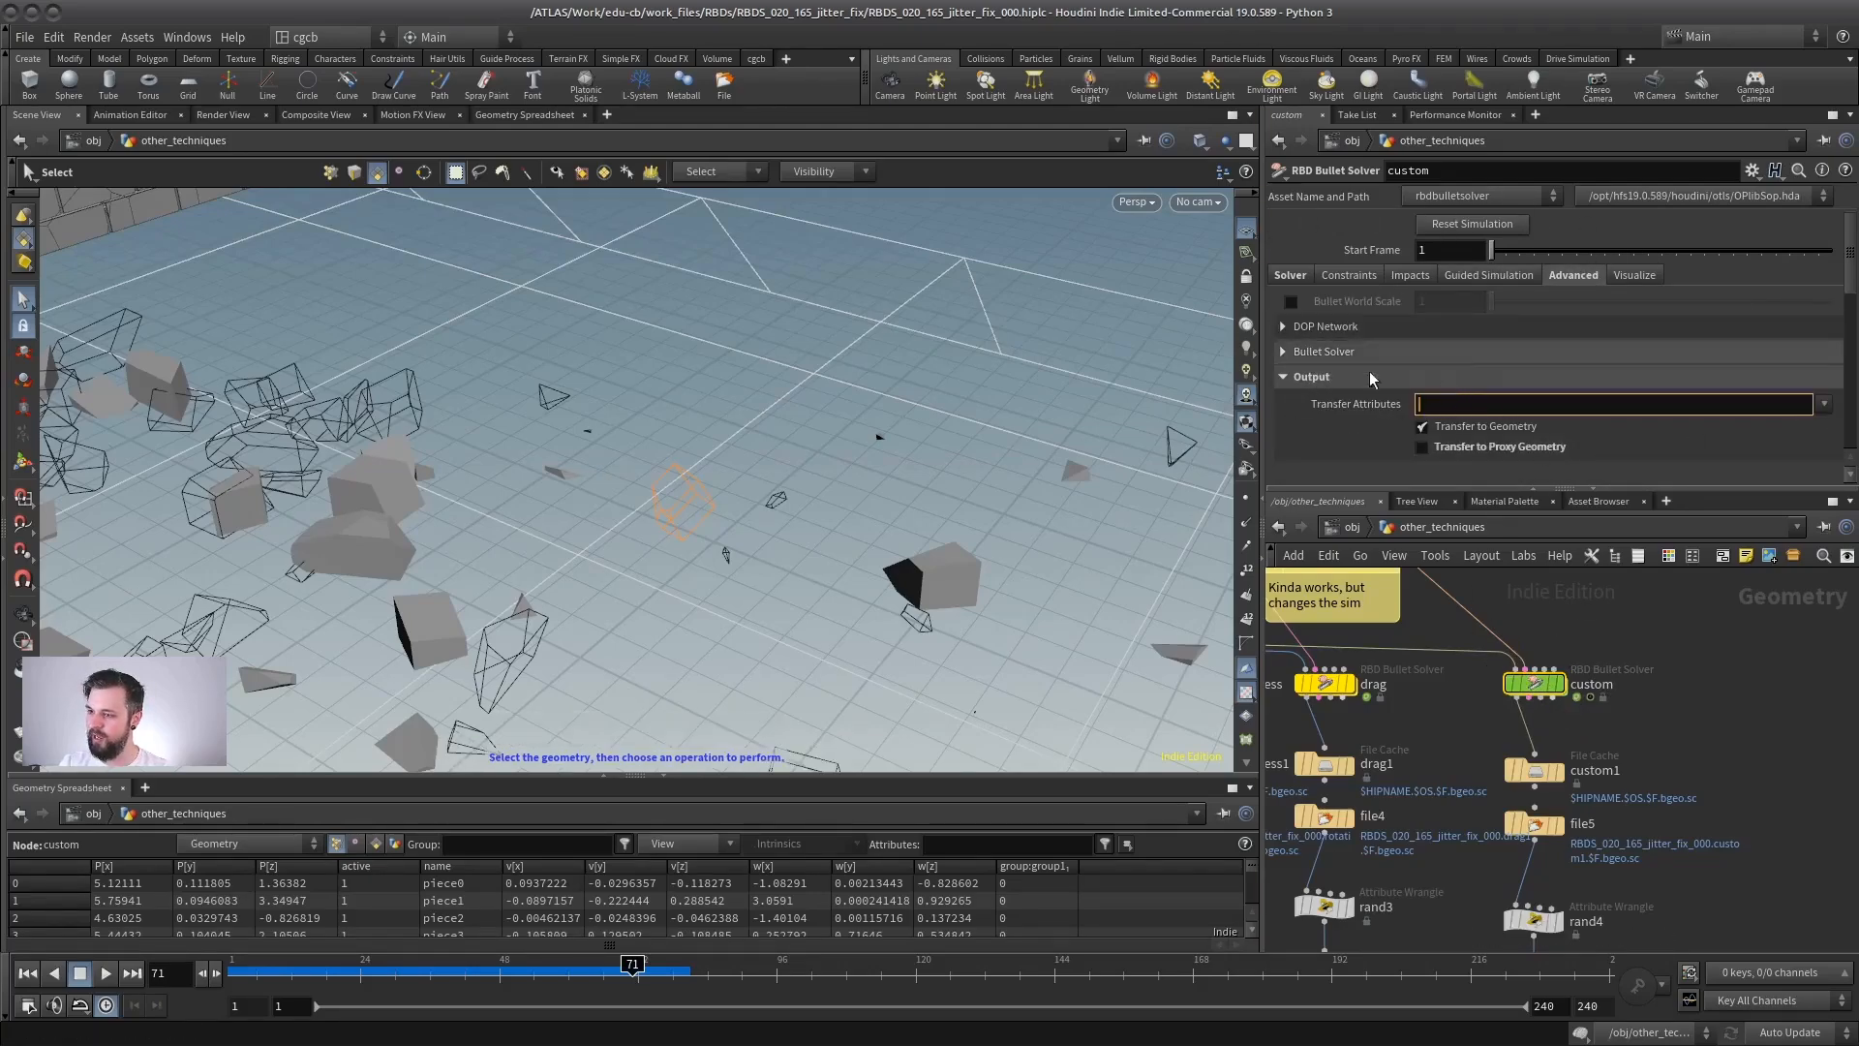
Enlarge the Geometry Spreadsheet and restrict the custom solver's point list to the selected debris piece.
{"action": "double_click", "coordinate": [1549, 683]}
{"action": "left_click_drag", "start_coordinate": [202, 778], "coordinate": [201, 624]}
{"action": "left_click", "coordinate": [1441, 527]}
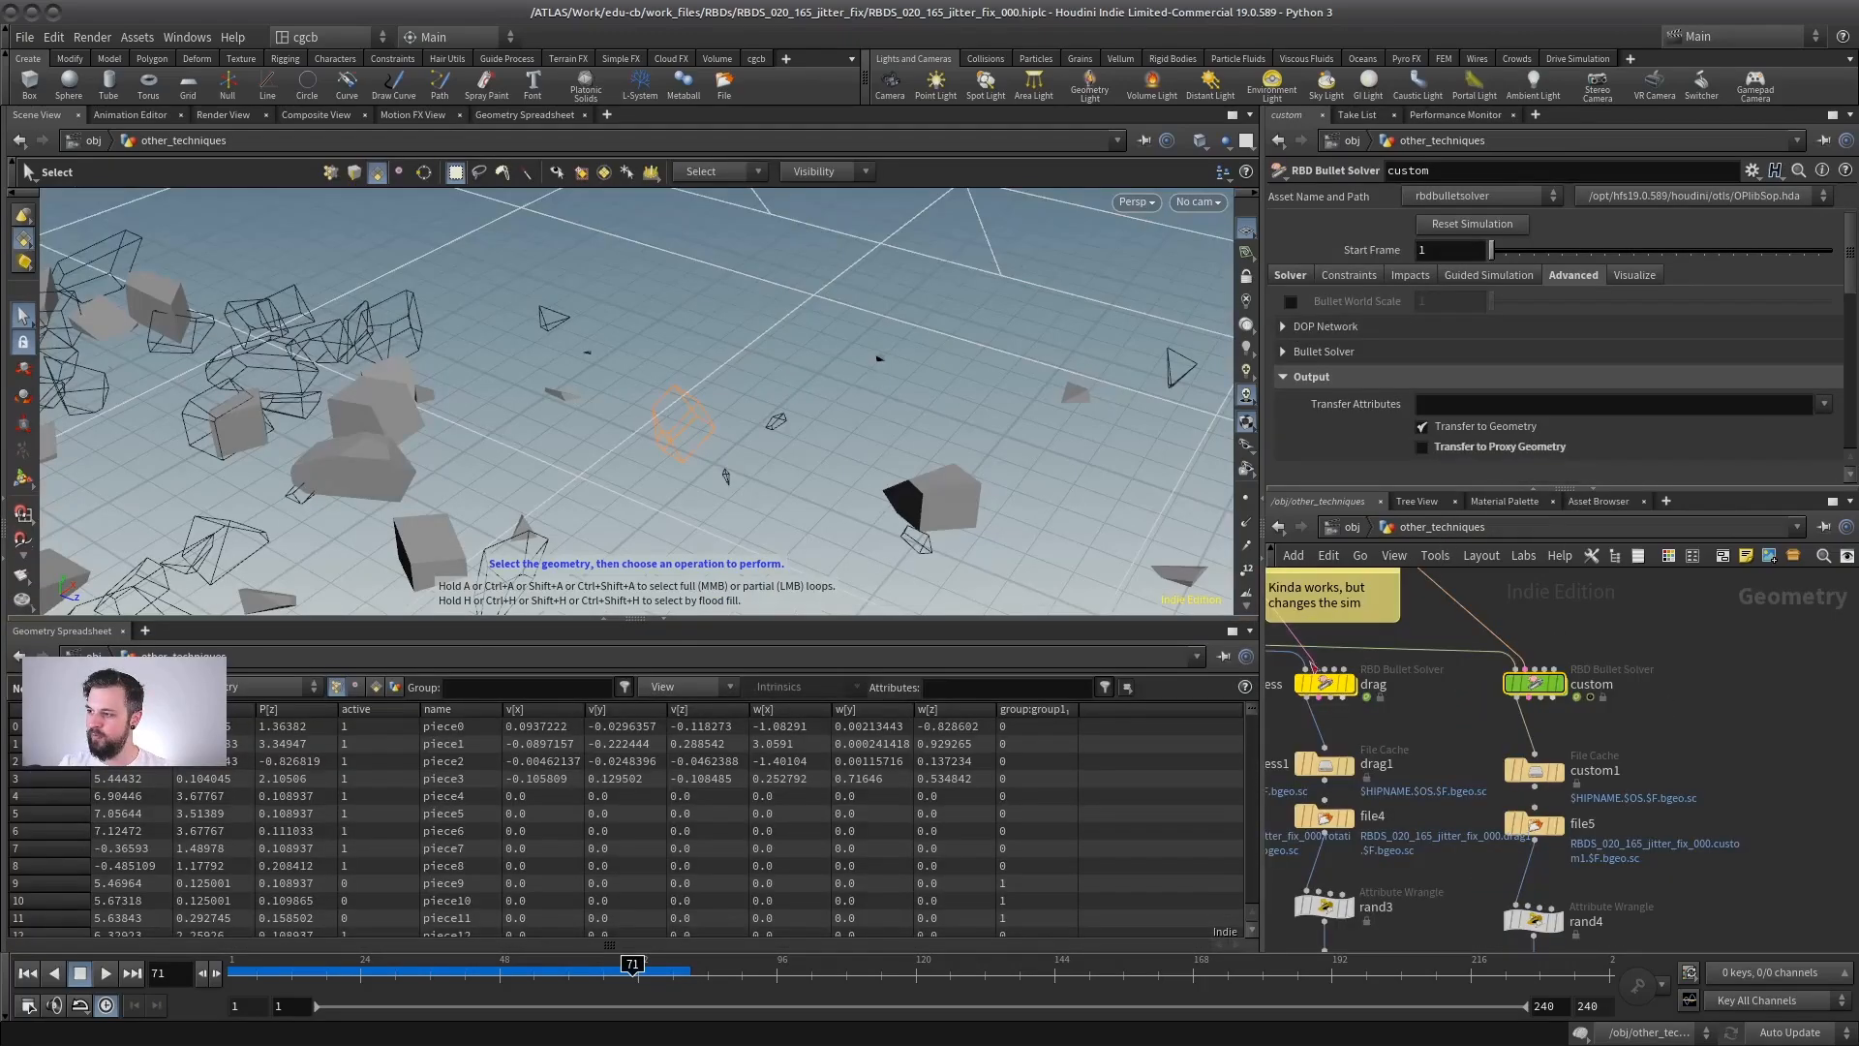
{"action": "left_click", "coordinate": [680, 688]}
{"action": "left_click", "coordinate": [693, 707]}
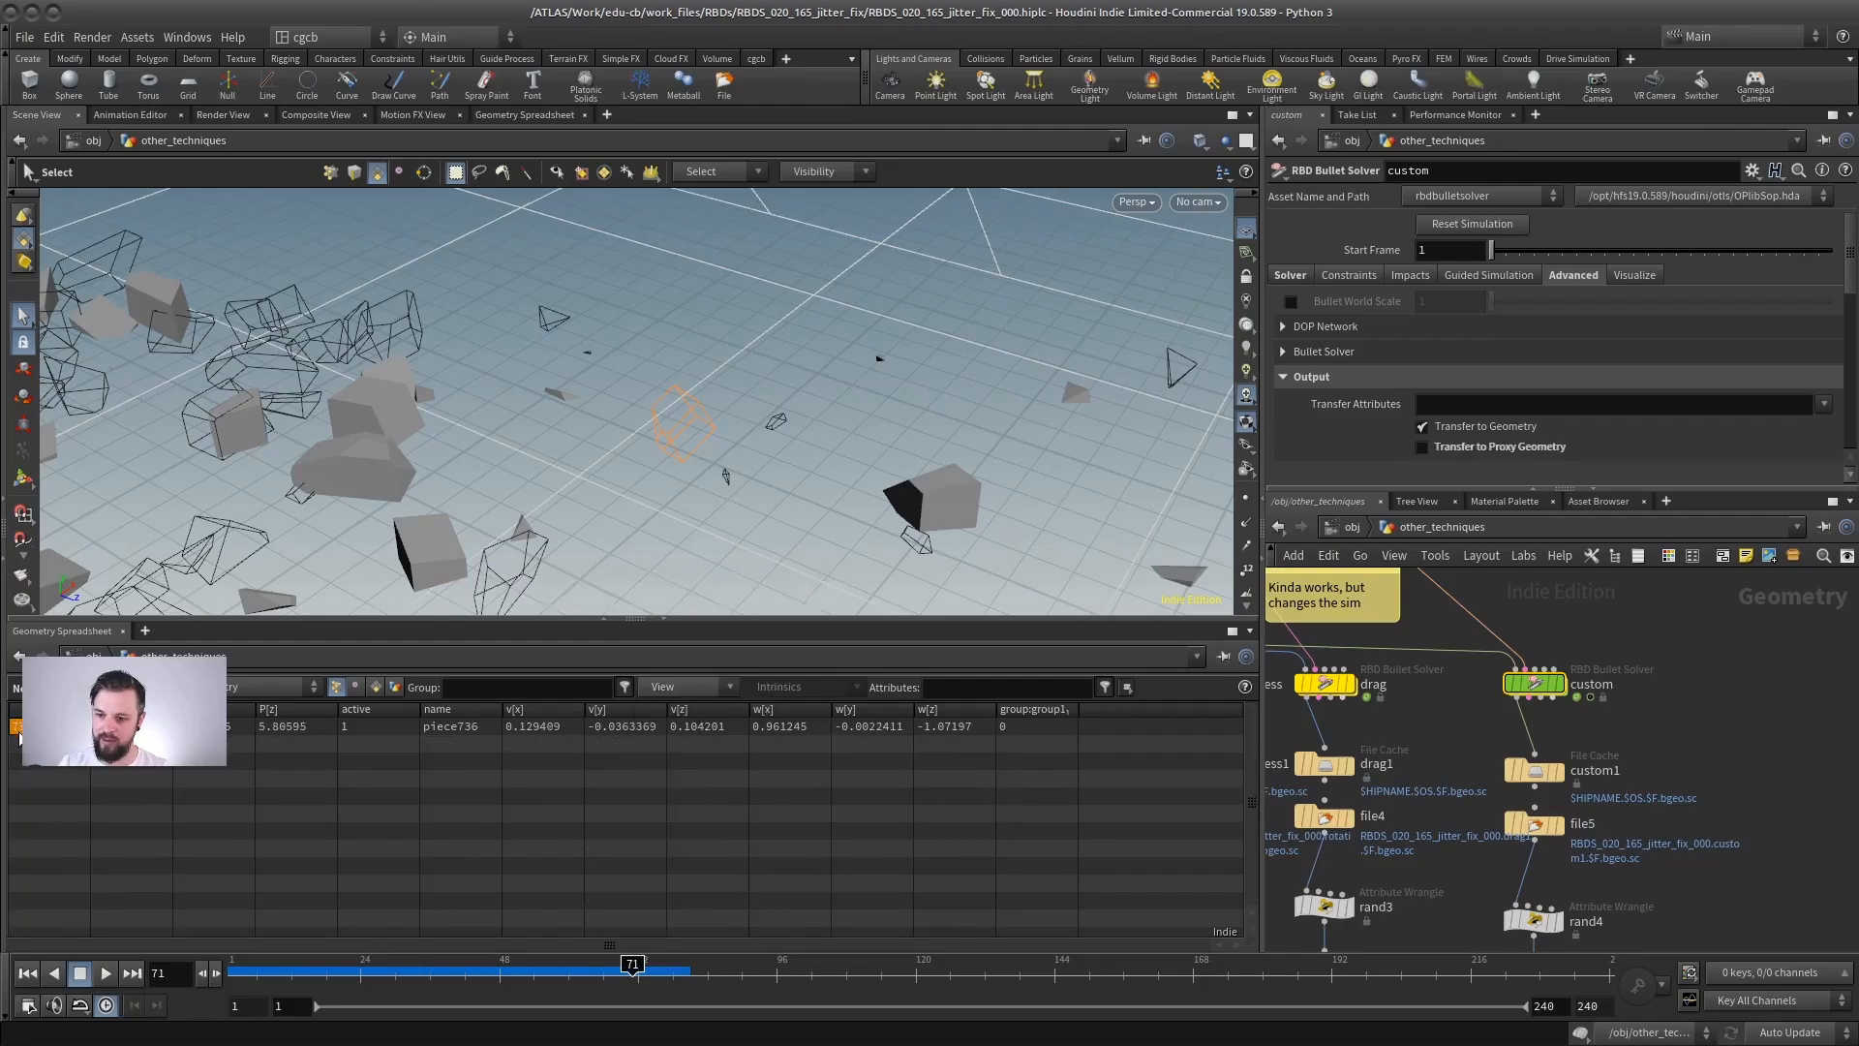
Inside the custom solver's forces network, display the rbd_object's Geometry data in the spreadsheet.
{"action": "double_click", "coordinate": [1538, 686]}
{"action": "left_click", "coordinate": [76, 753]}
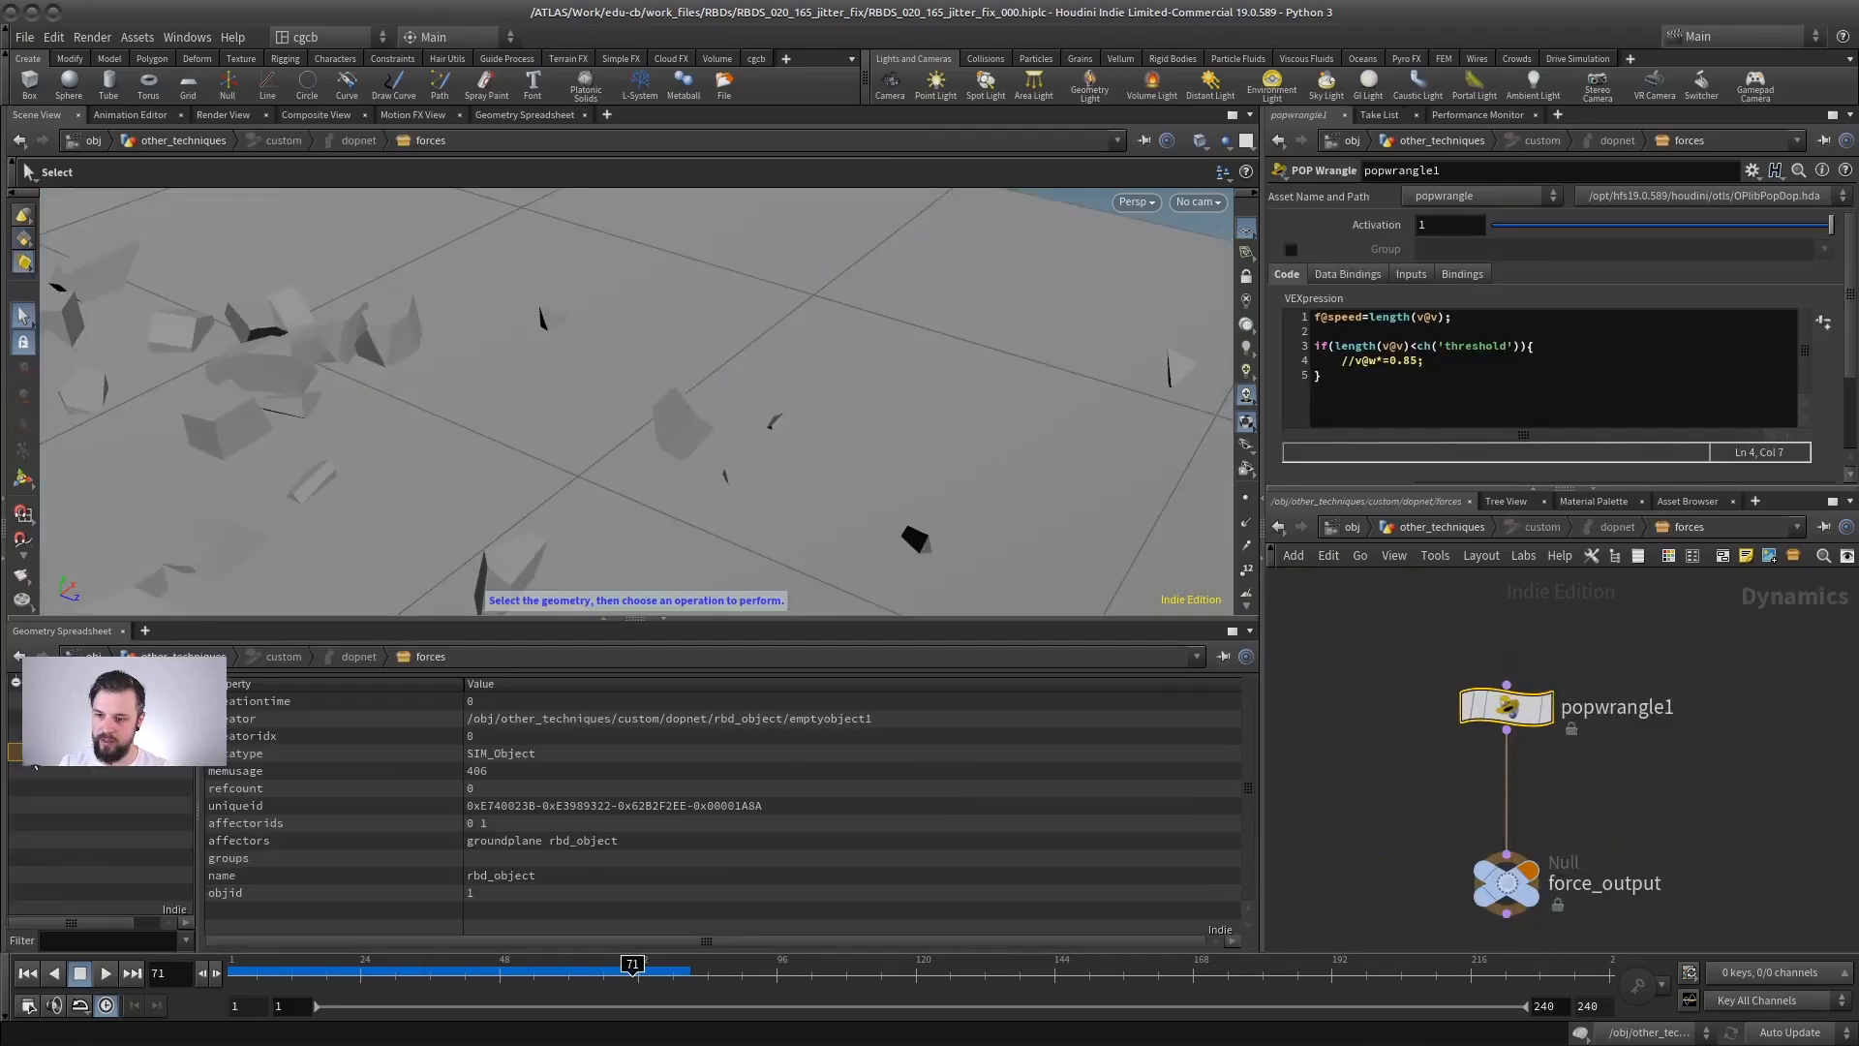
{"action": "left_click", "coordinate": [34, 752]}
{"action": "scroll", "coordinate": [107, 847], "scroll_direction": "down", "scroll_amount": 2}
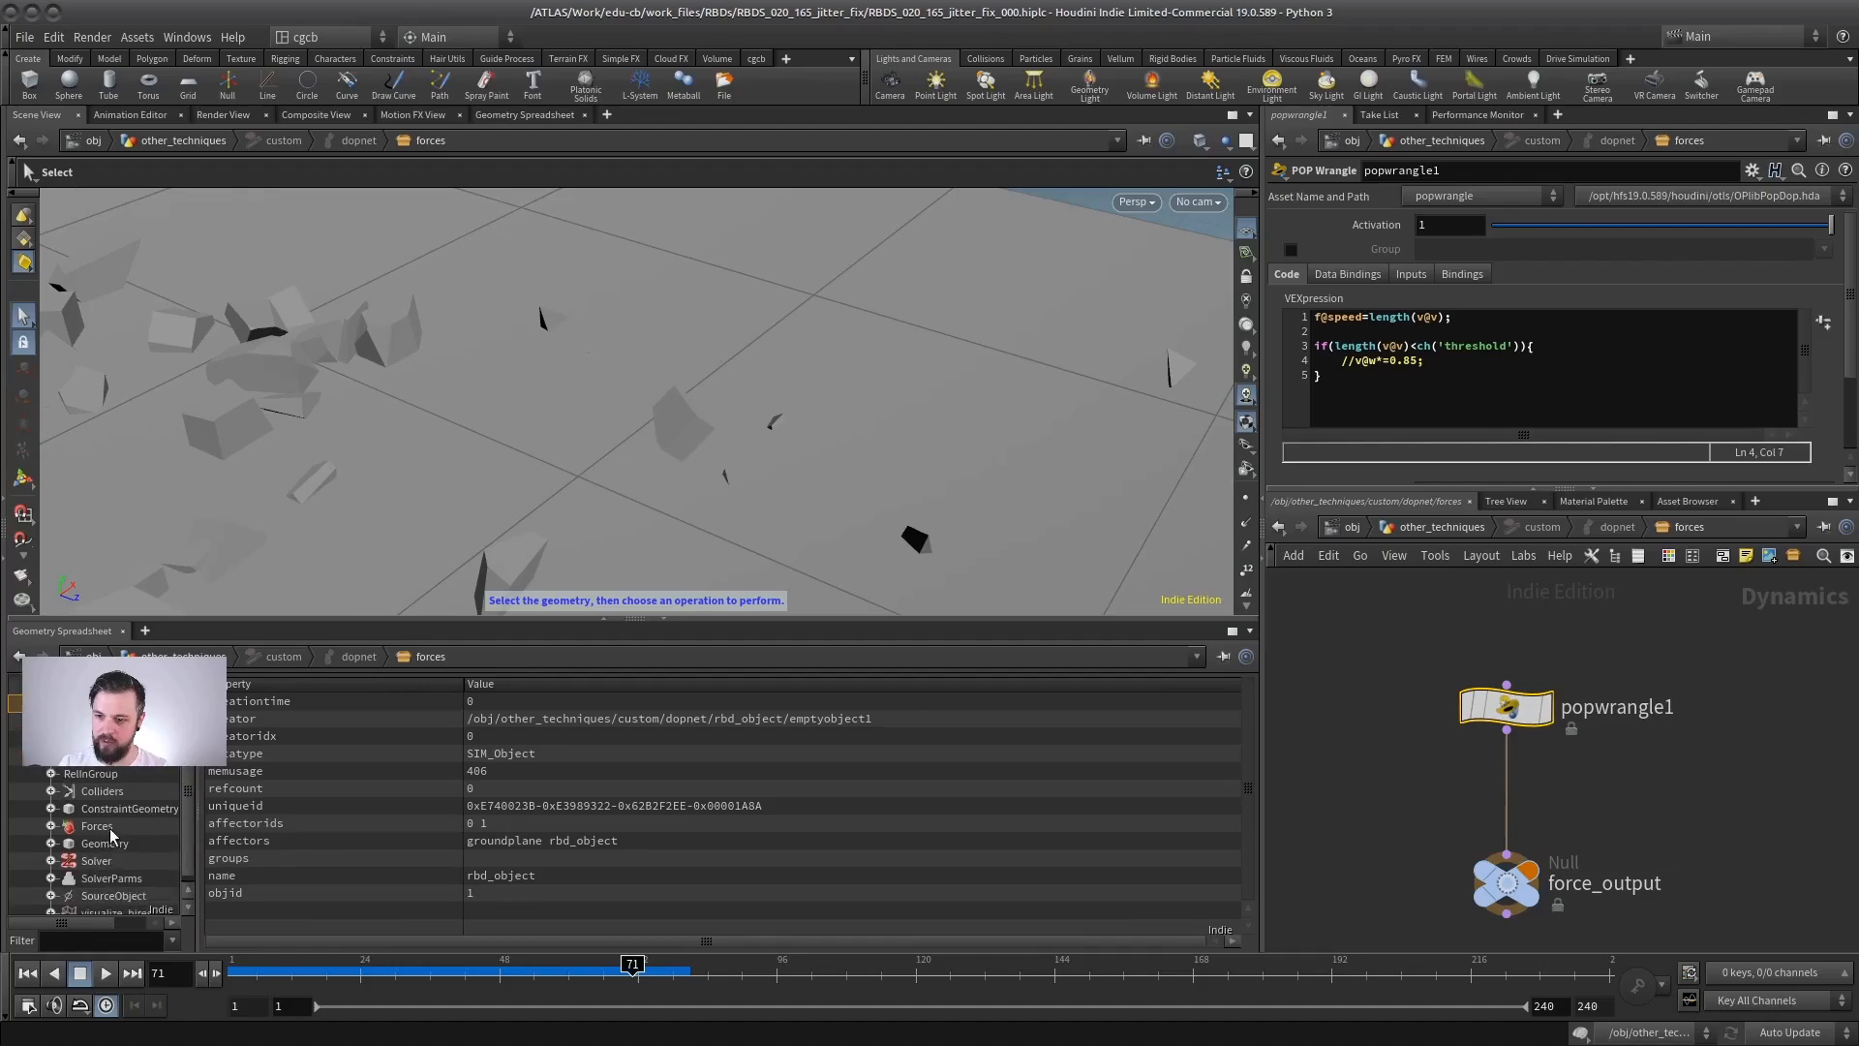
{"action": "left_click", "coordinate": [105, 843]}
Filter the spreadsheet to point 736 and the speed attribute, and check its speed back at frame 63.
{"action": "left_click", "coordinate": [515, 687]}
{"action": "type", "text": "736"}
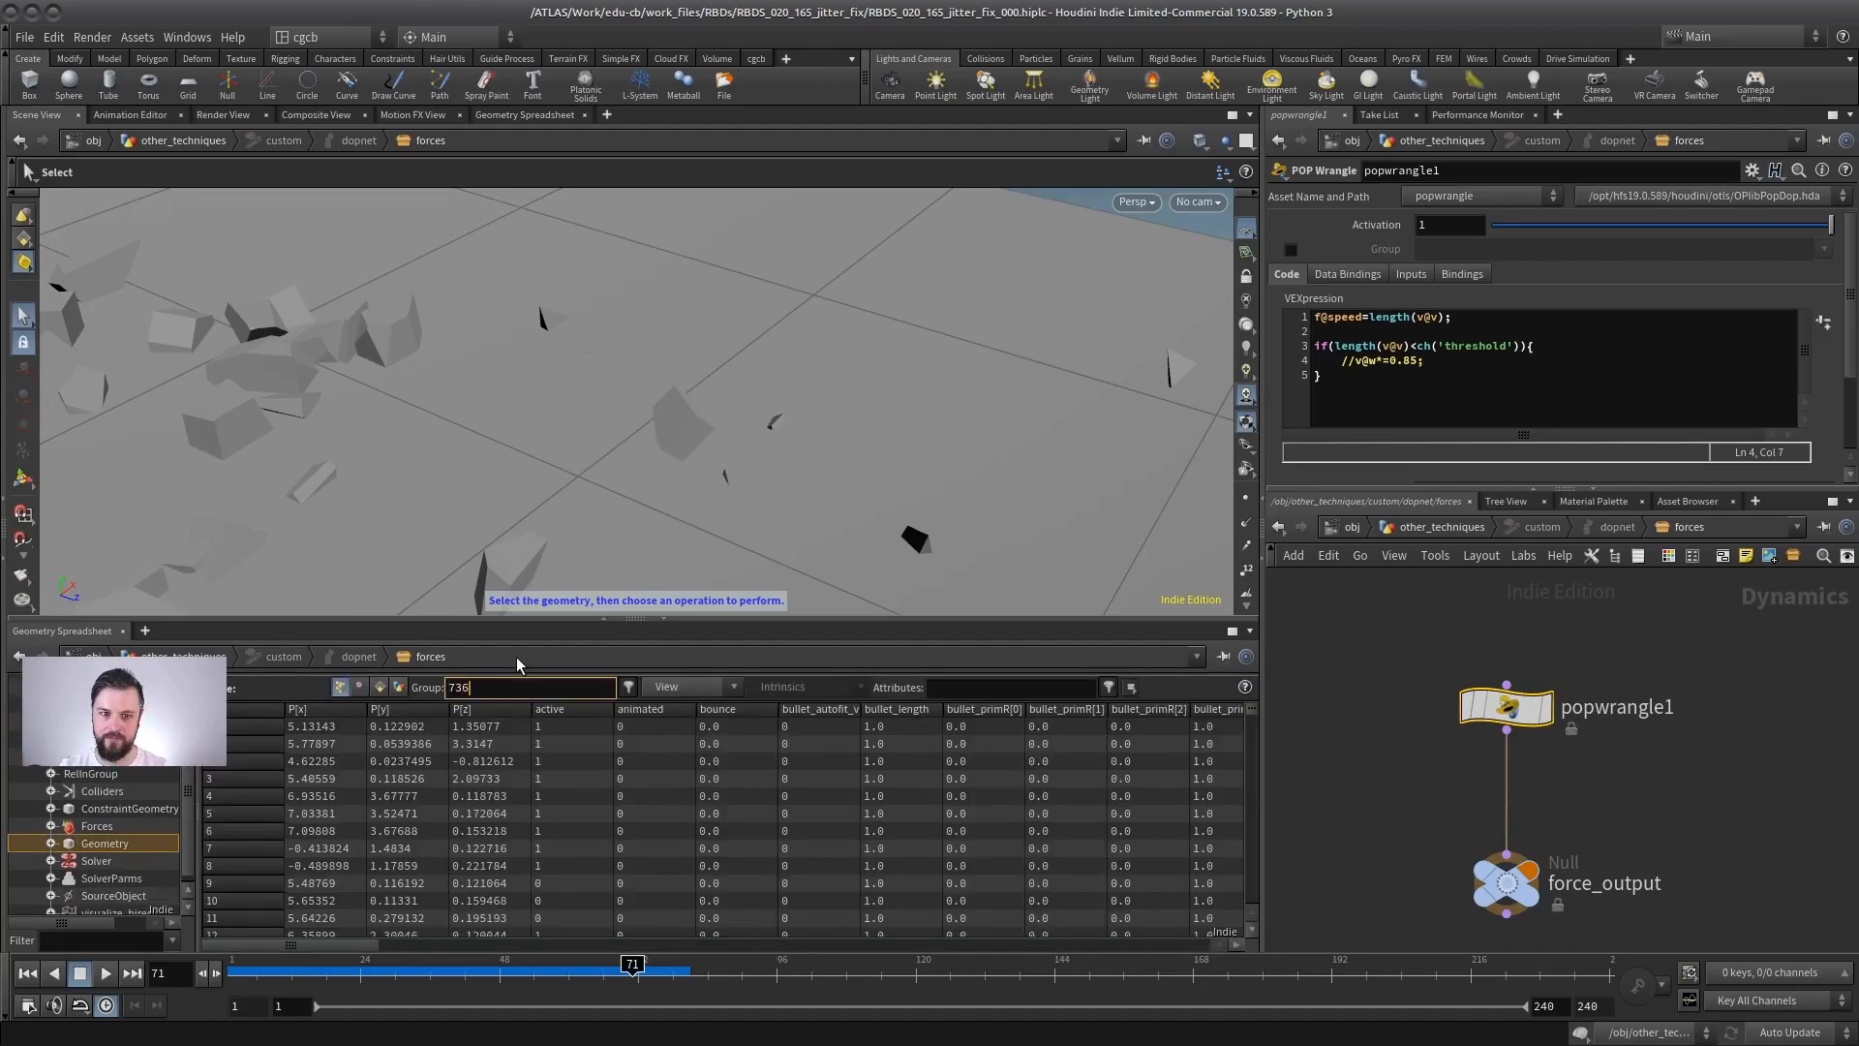
{"action": "key", "text": "Return"}
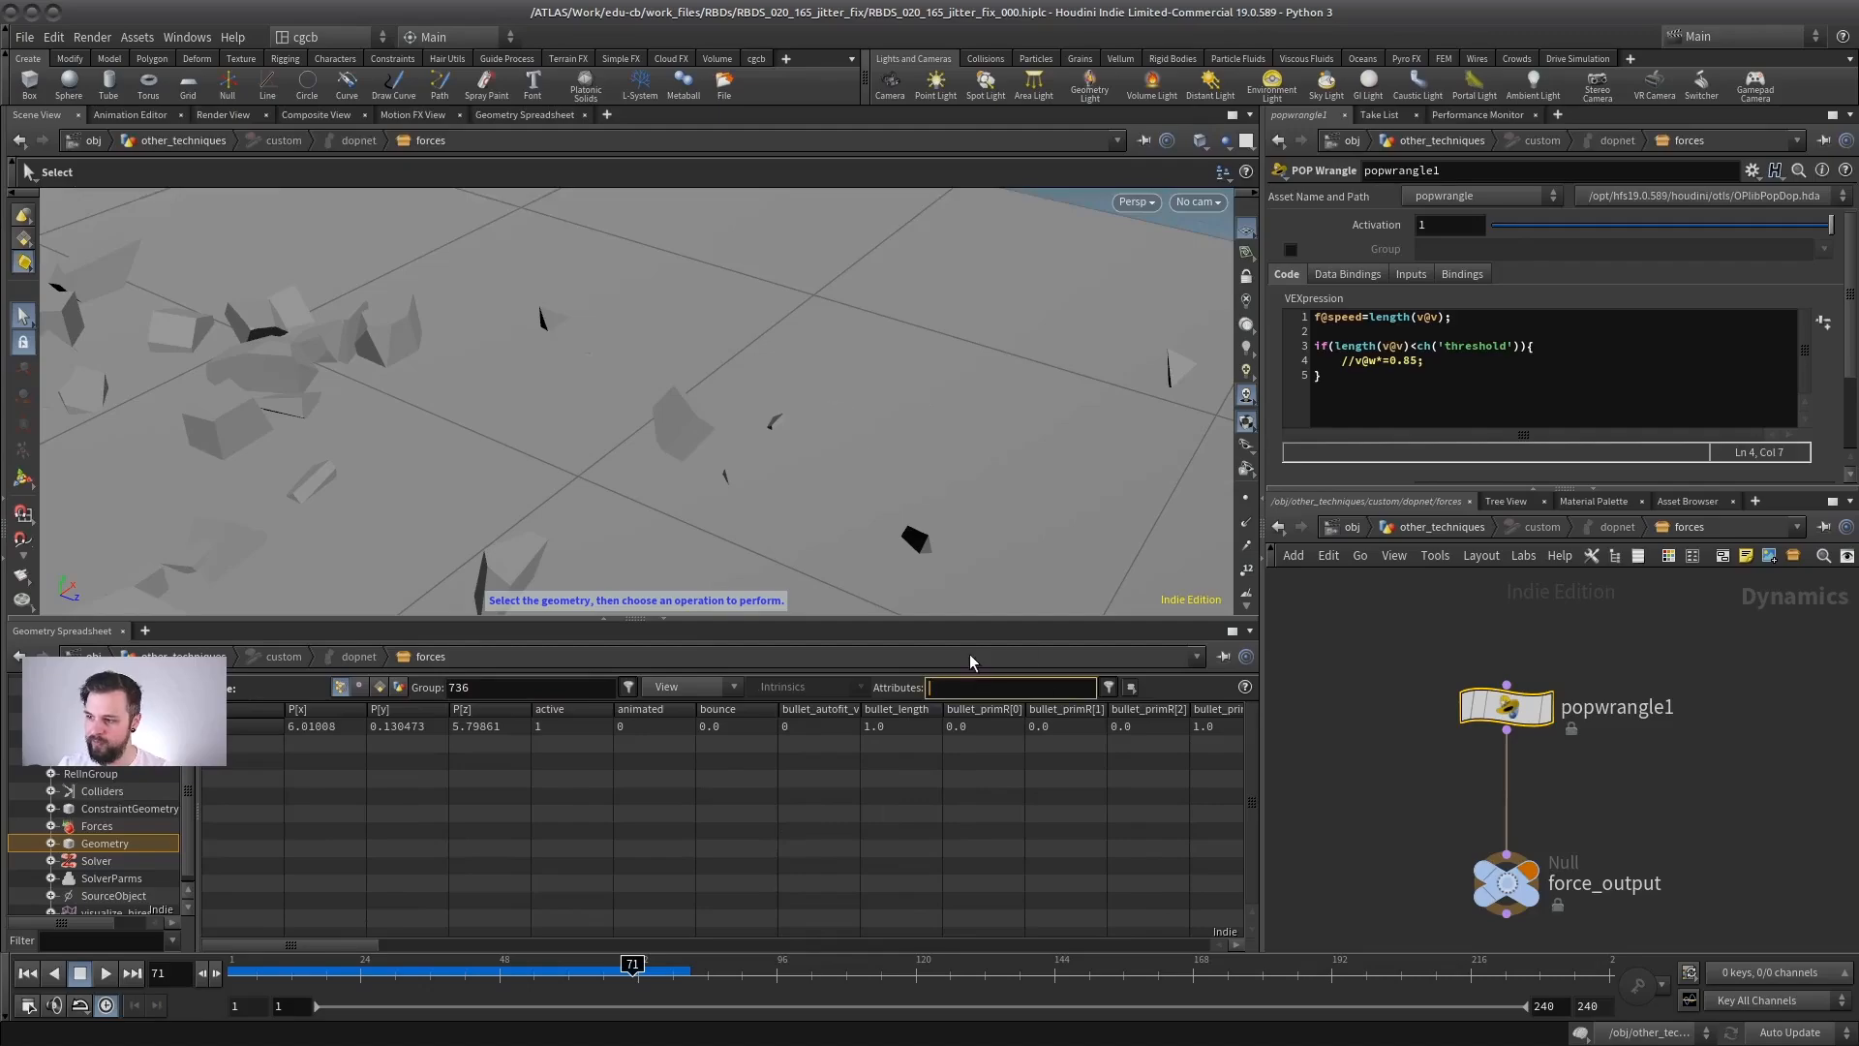
{"action": "type", "text": "speed"}
{"action": "key", "text": "Return"}
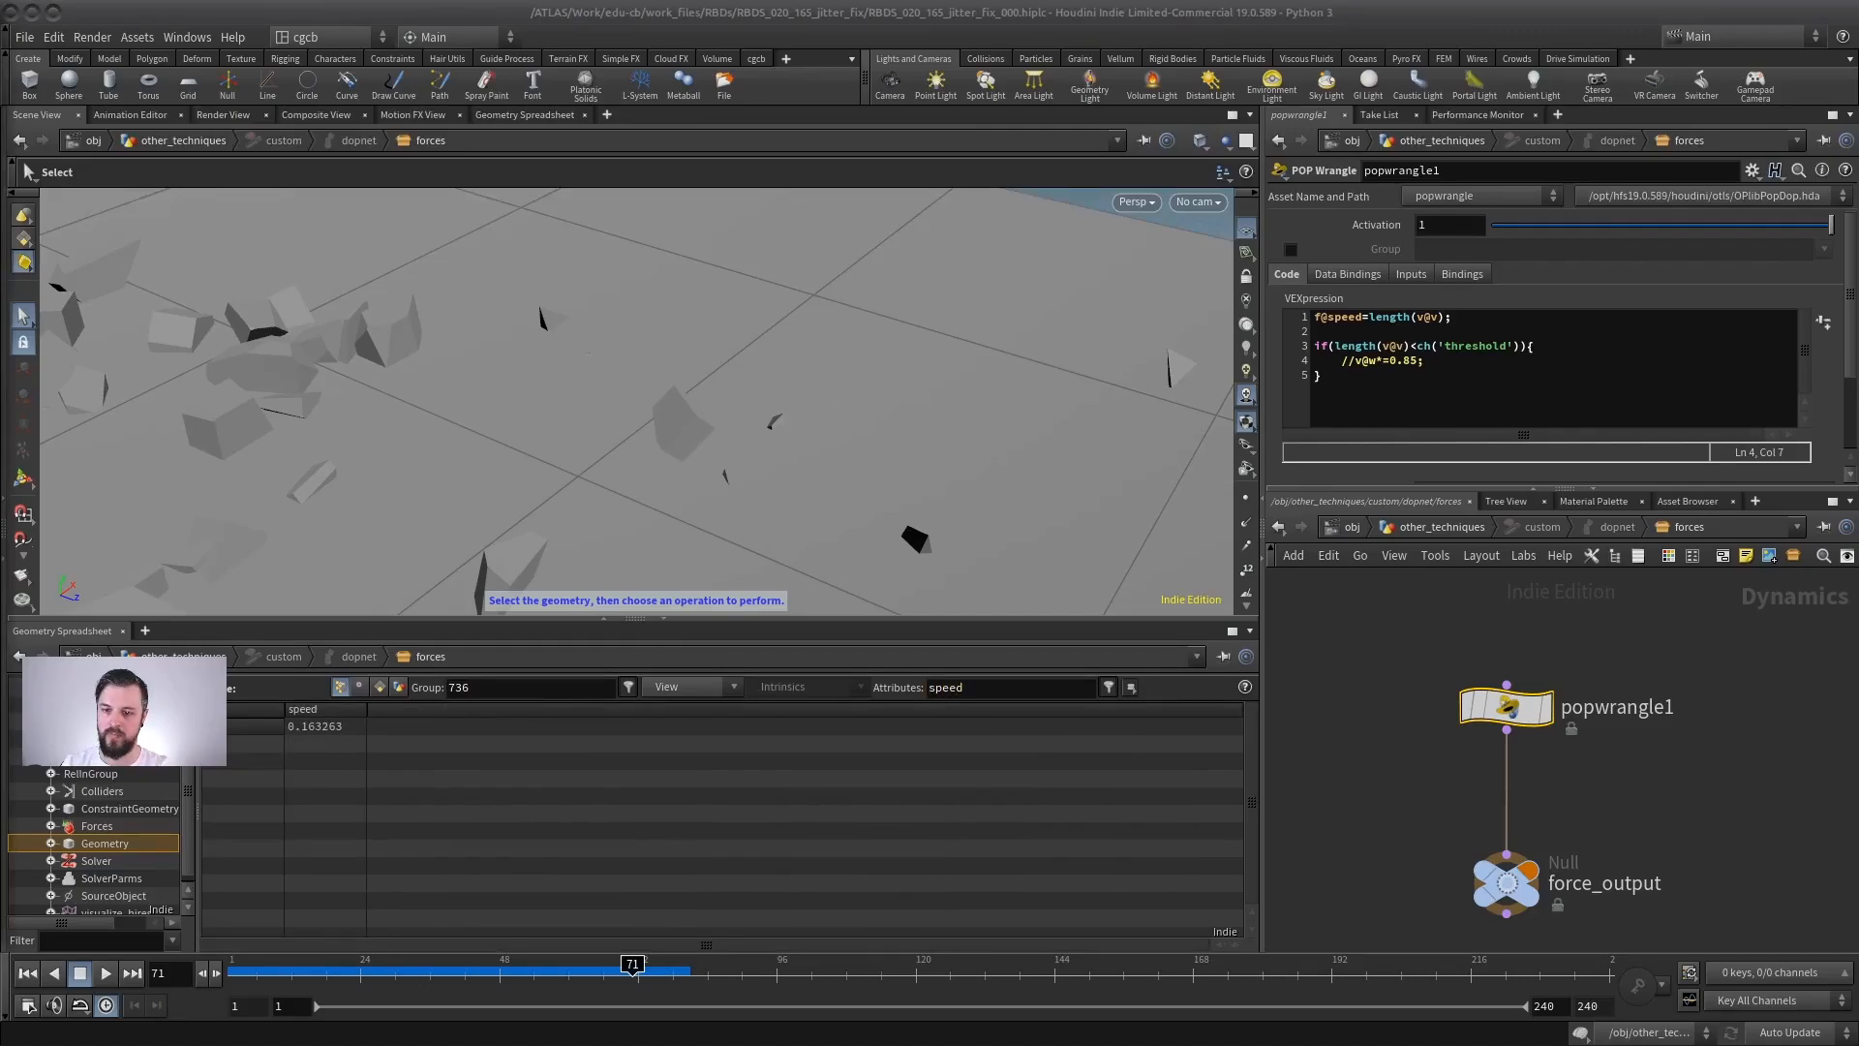
{"action": "left_click_drag", "start_coordinate": [639, 965], "coordinate": [587, 964]}
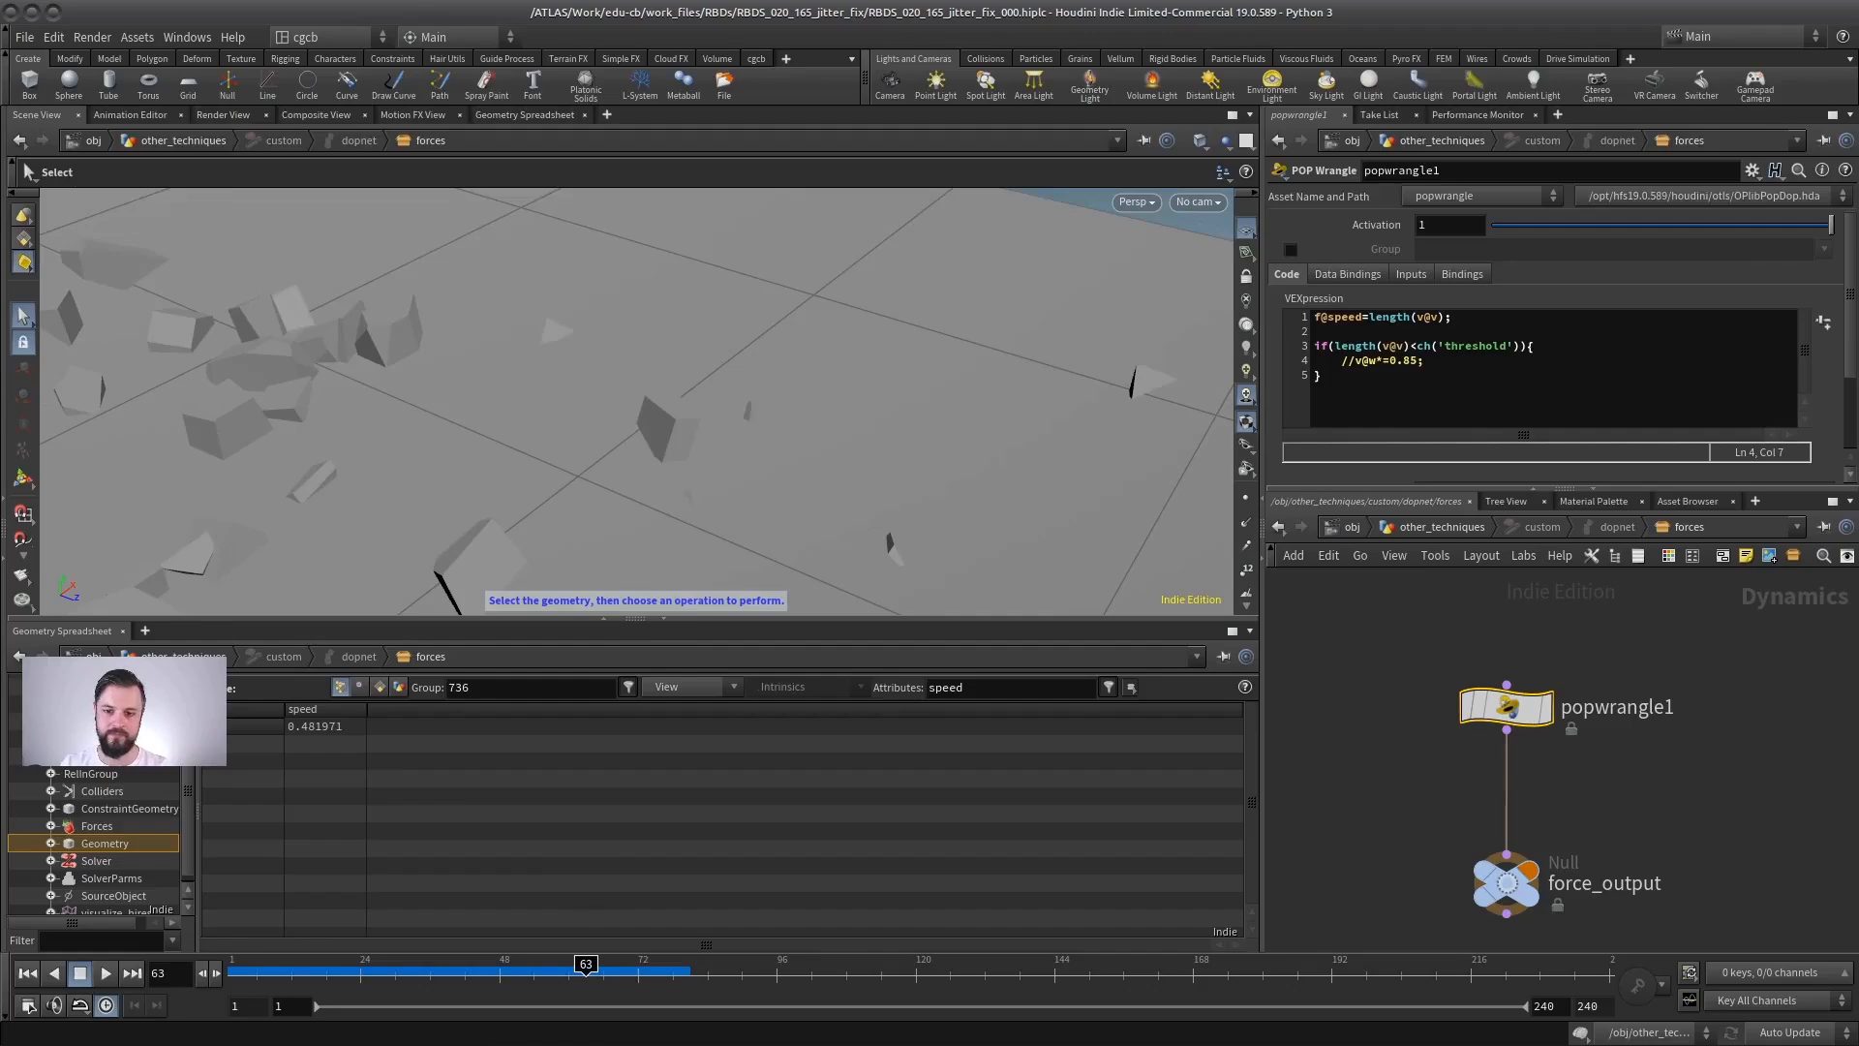
Uncomment the v@w*=0.85; line in popwrangle1 and create its Threshold parameter with a value of .3.
{"action": "left_click", "coordinate": [1360, 359]}
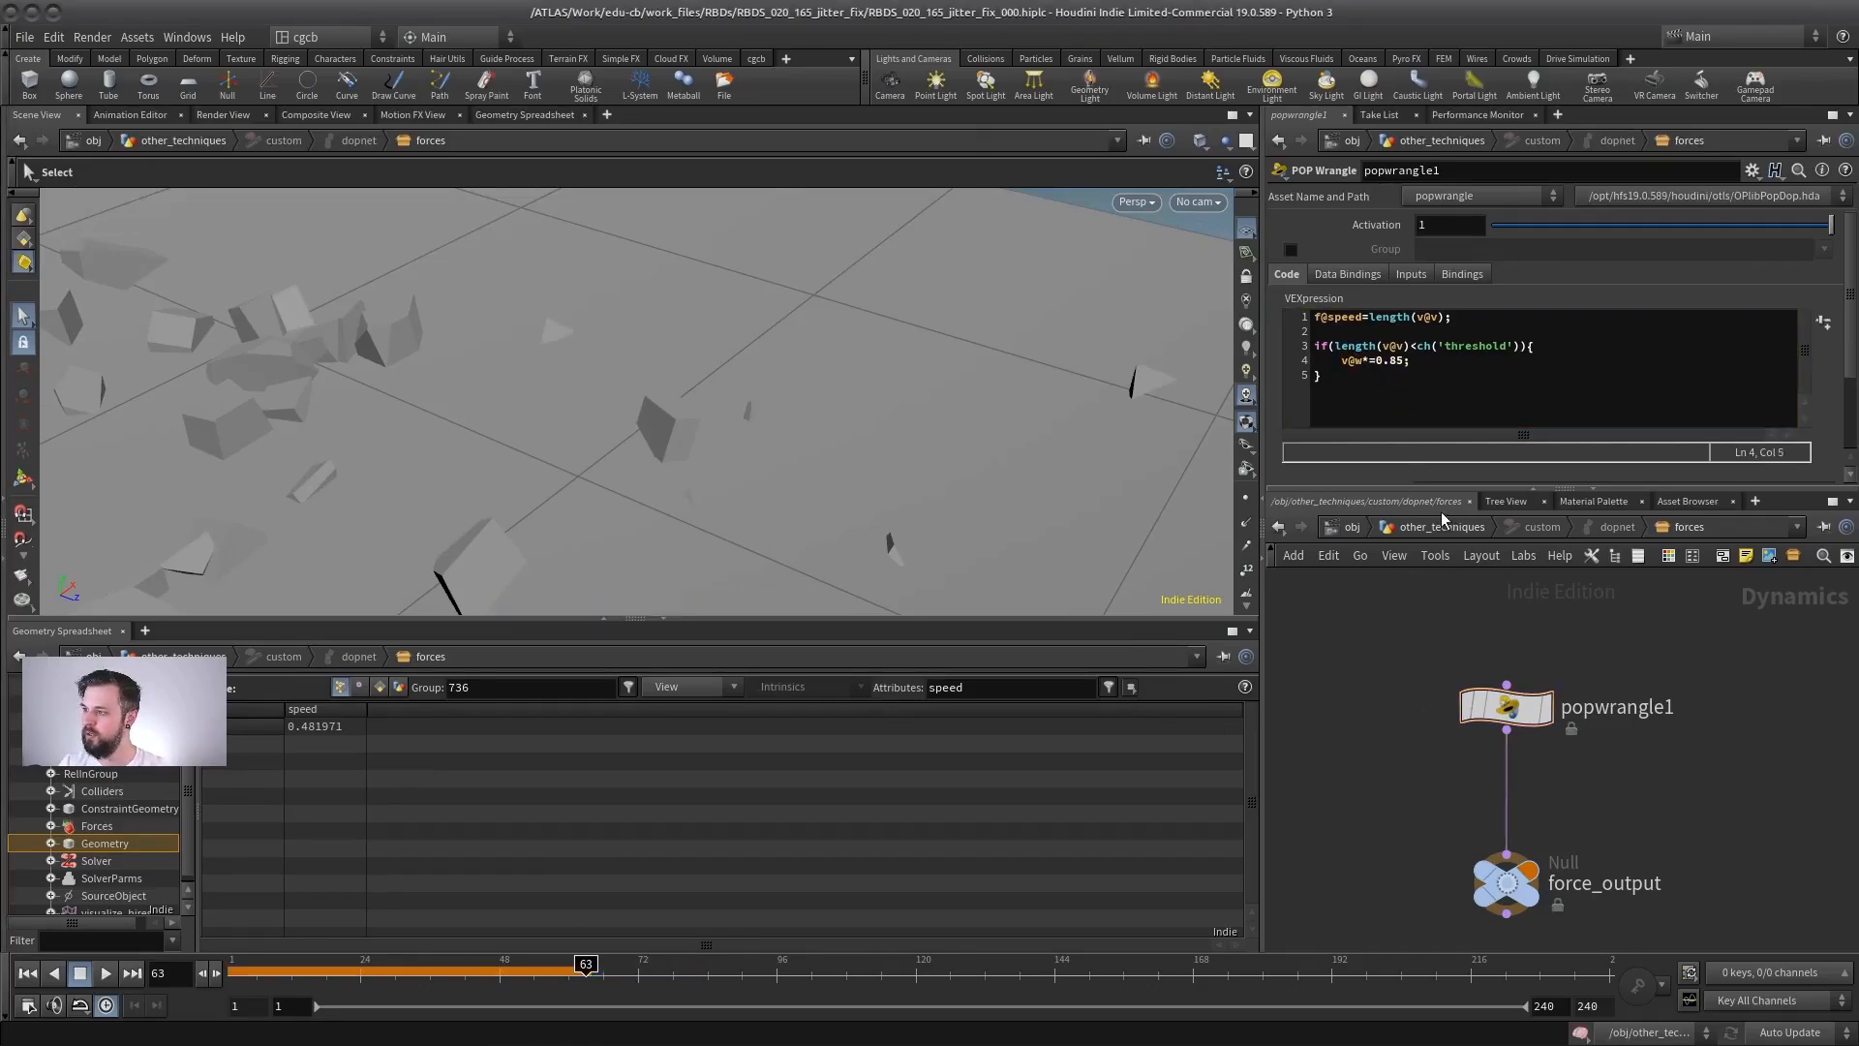
{"action": "left_click", "coordinate": [1824, 322]}
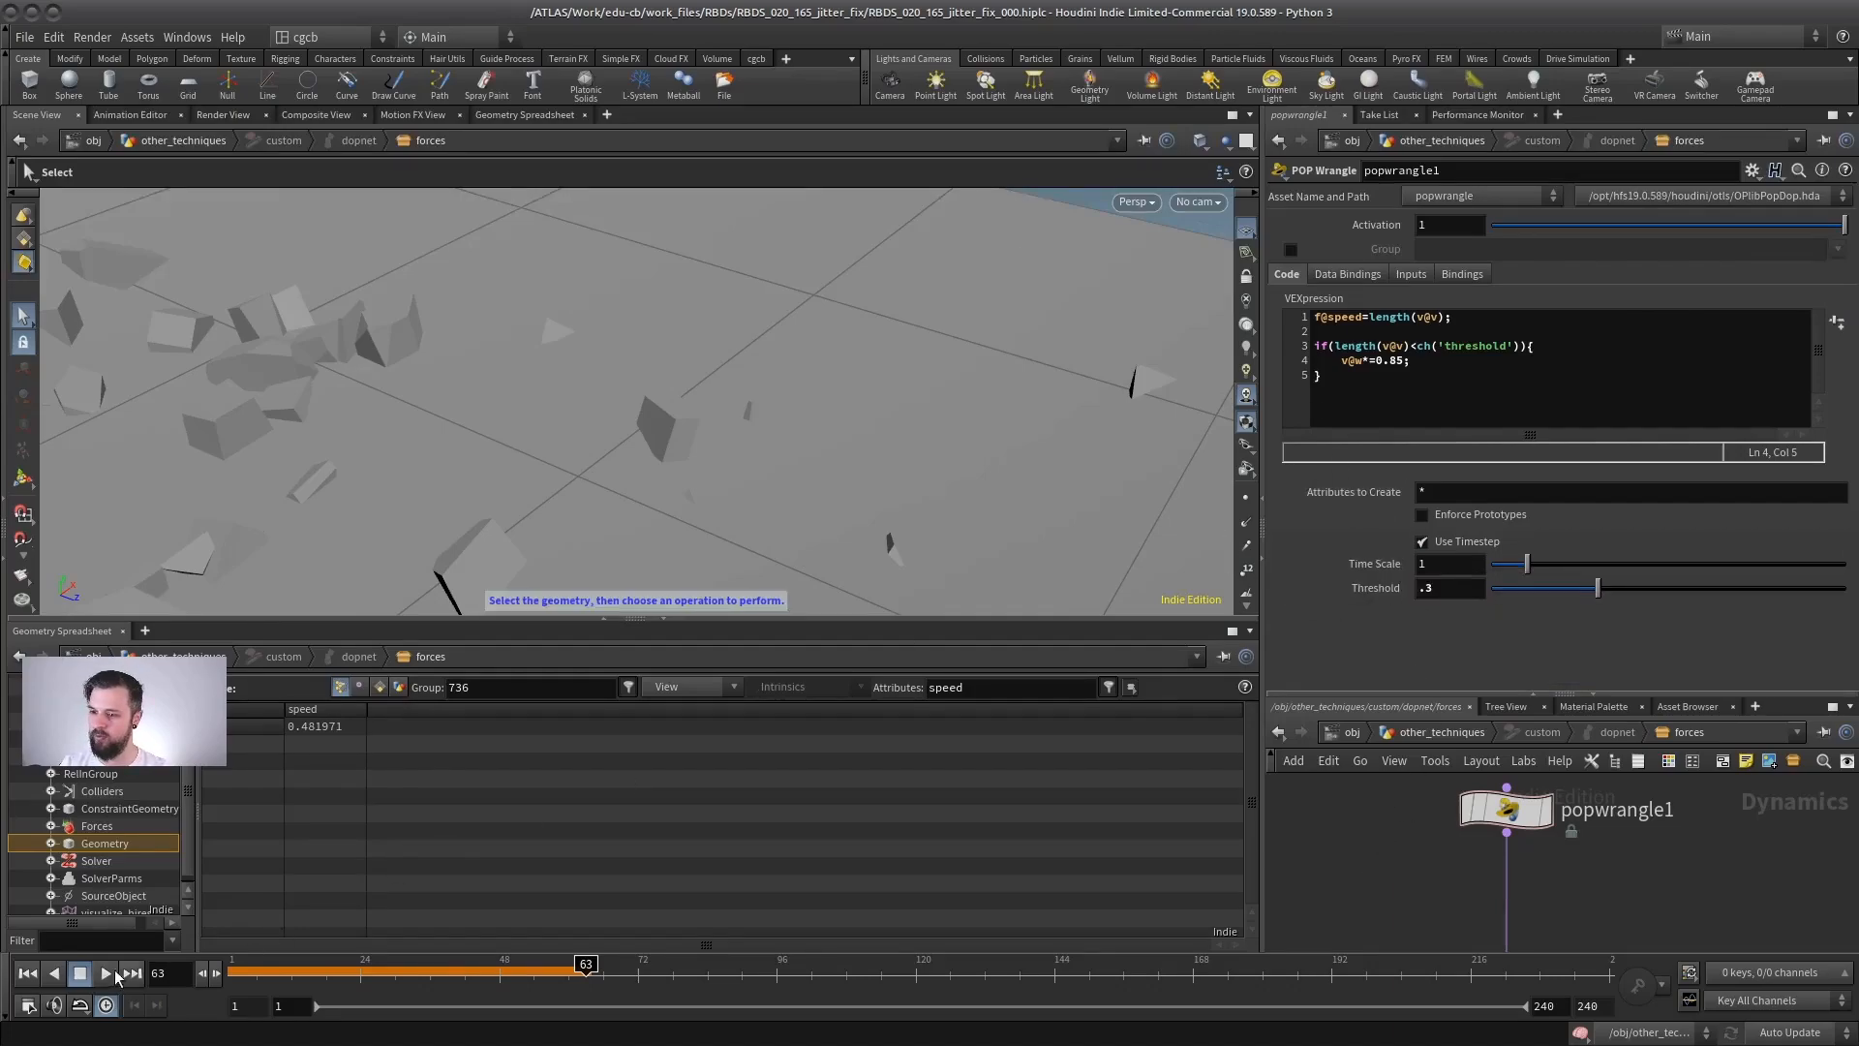
{"action": "left_click", "coordinate": [24, 978]}
{"action": "scroll", "coordinate": [608, 426], "scroll_direction": "down", "scroll_amount": 5}
{"action": "left_click_drag", "start_coordinate": [585, 444], "coordinate": [726, 495], "text": "alt"}
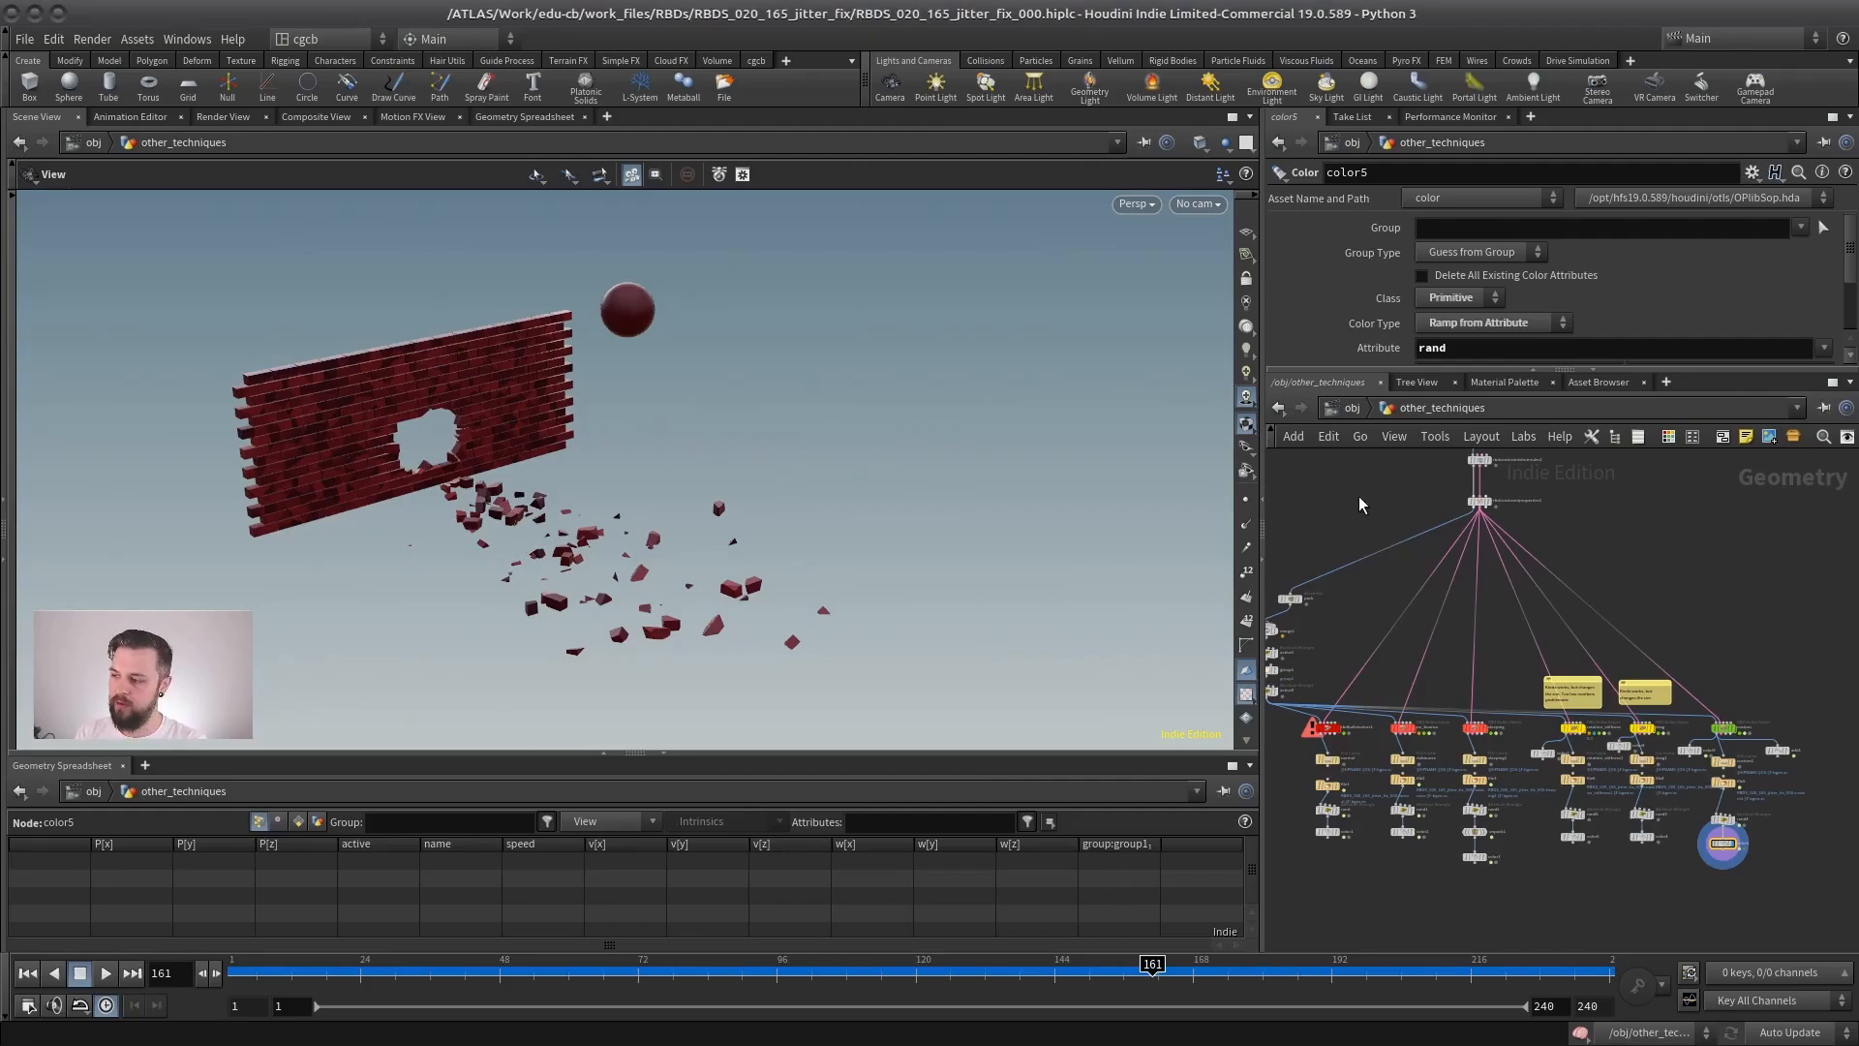
Open the collision_padding network and examine rbdbulletsolver1's Bullet Object settings, including Collision Padding, the sleeping thresholds and Bounce.
{"action": "left_click", "coordinate": [1352, 407]}
{"action": "double_click", "coordinate": [1390, 658]}
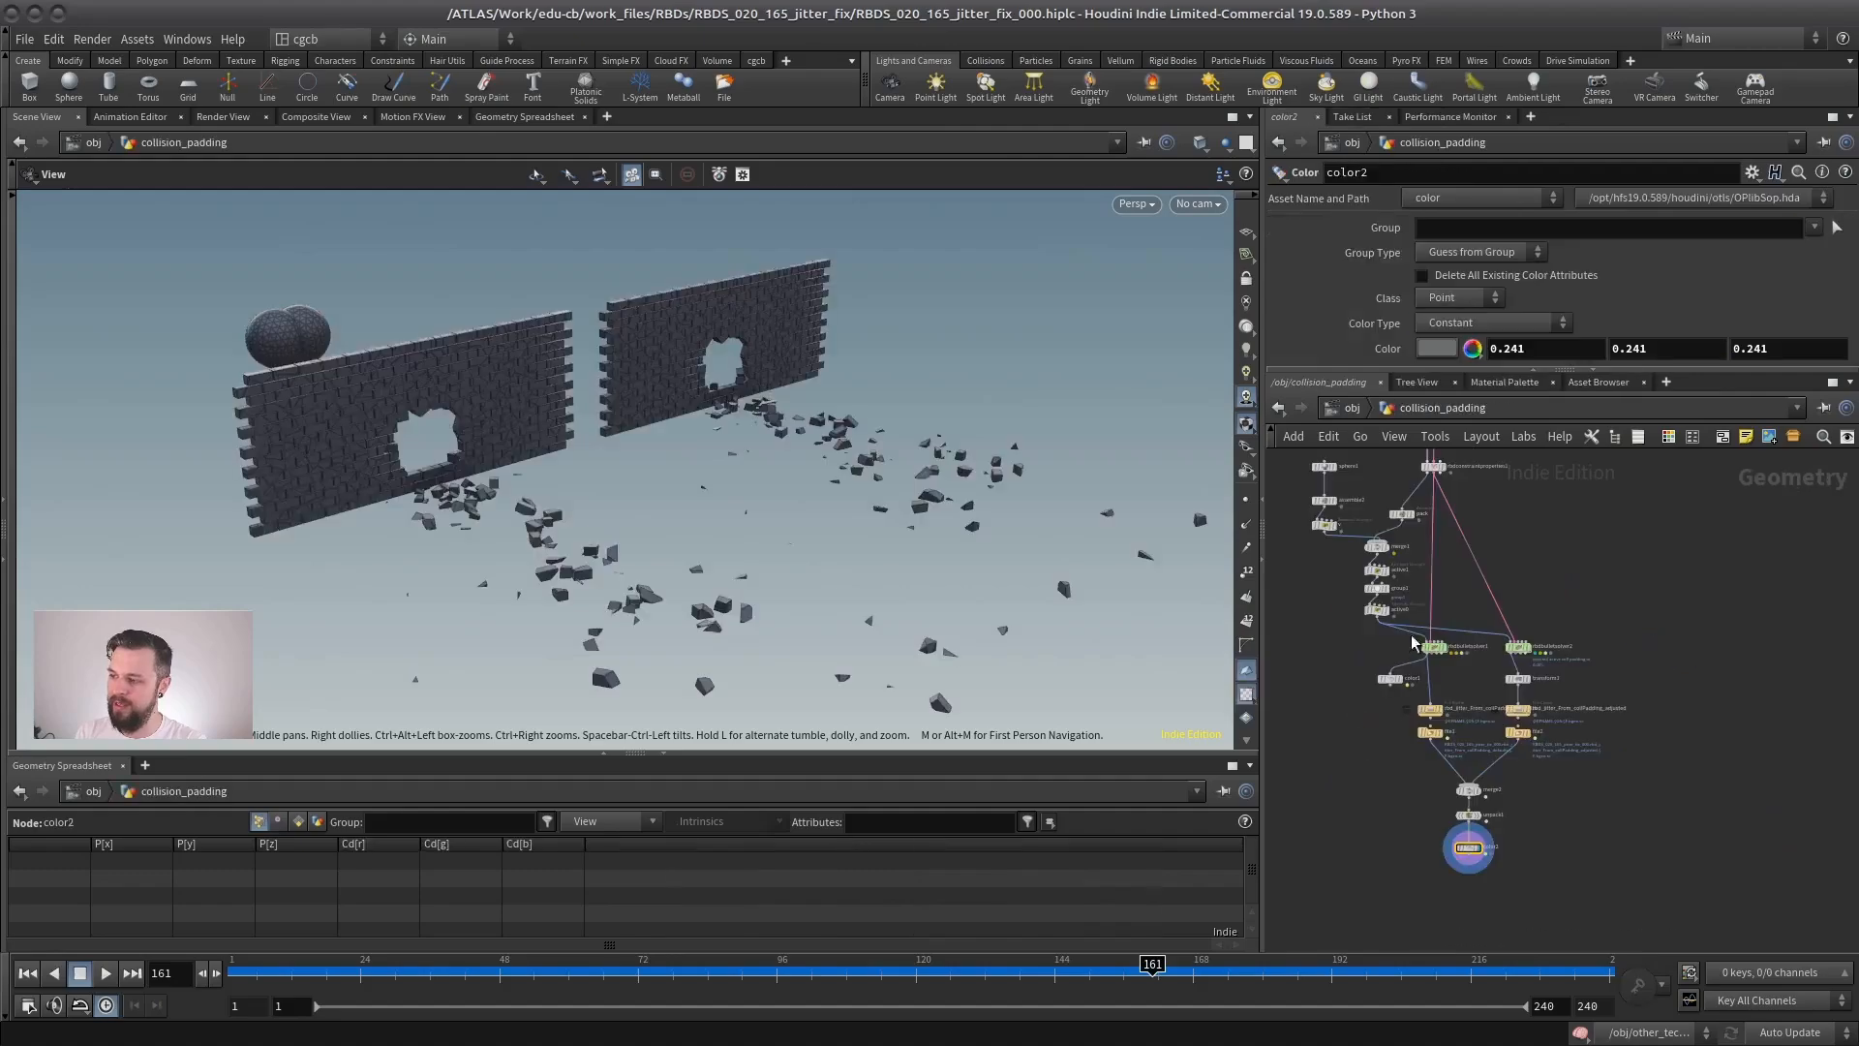
{"action": "left_click", "coordinate": [1435, 646]}
{"action": "left_click_drag", "start_coordinate": [1457, 370], "coordinate": [1457, 625]}
{"action": "left_click", "coordinate": [1443, 376]}
{"action": "left_click", "coordinate": [1317, 375]}
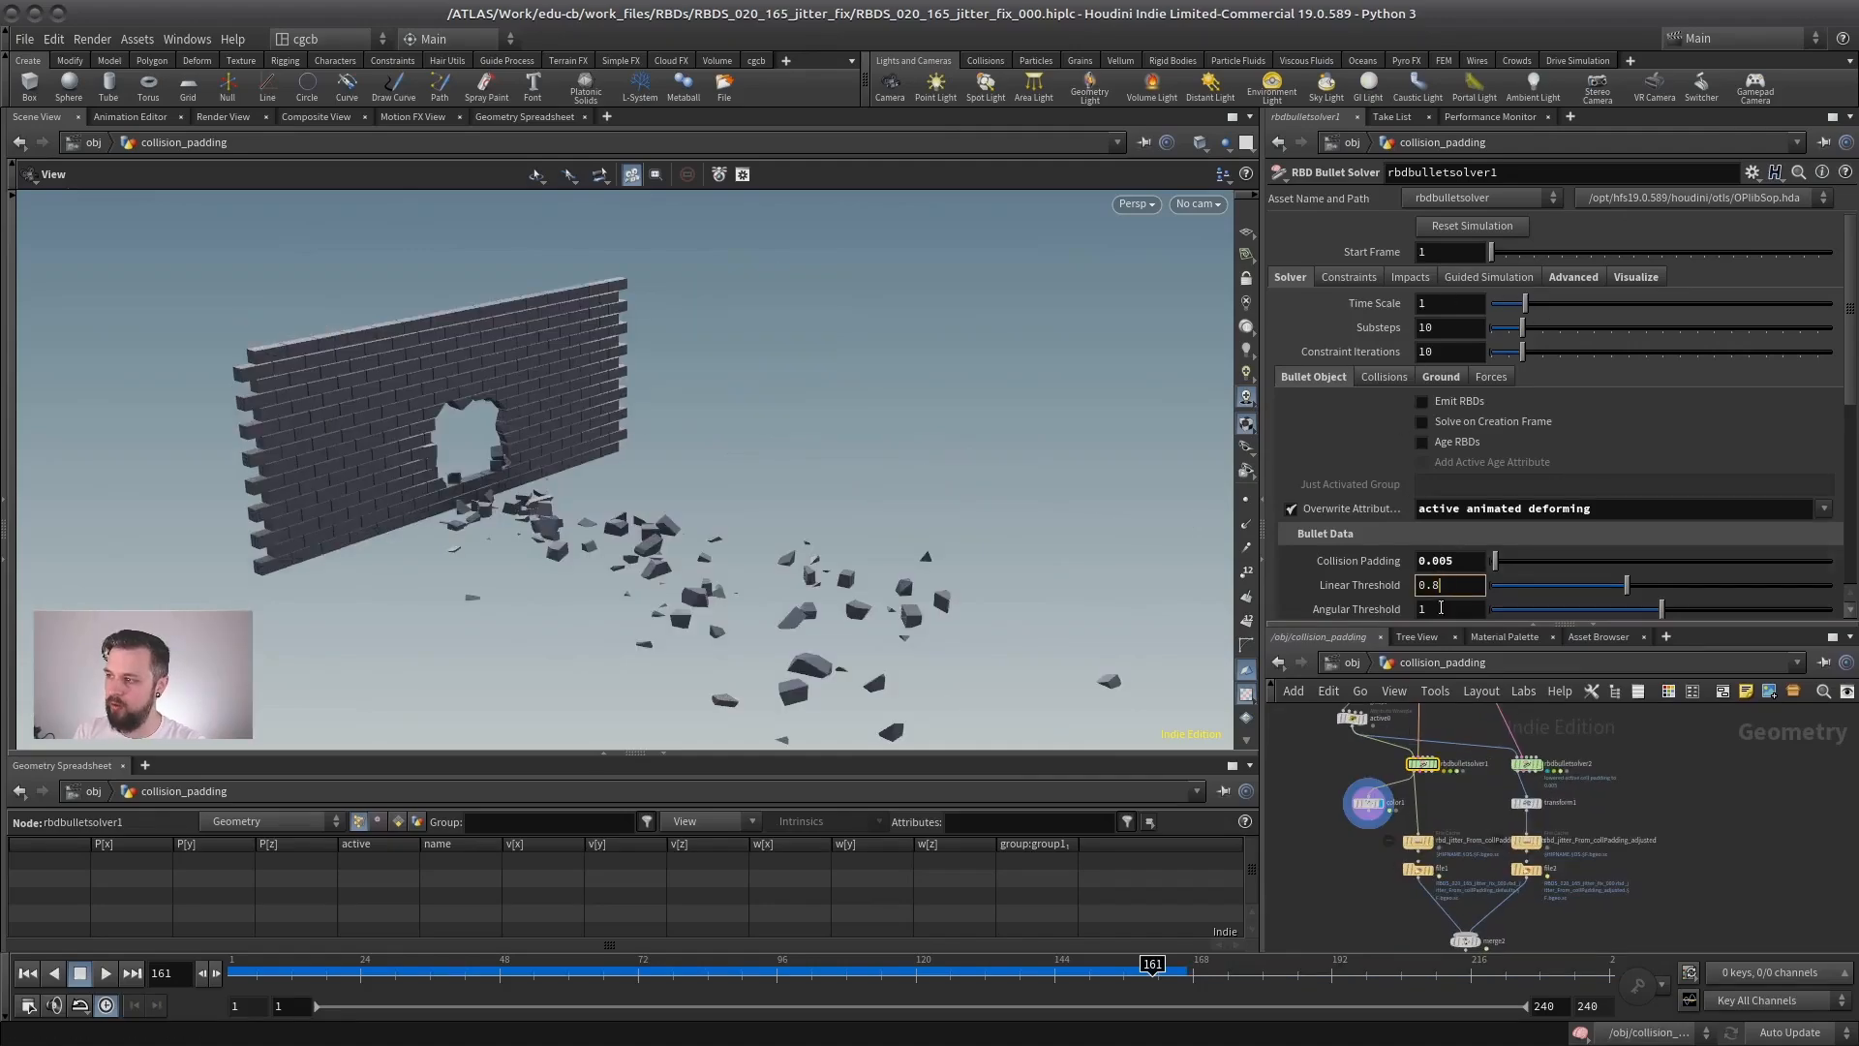
{"action": "left_click_drag", "start_coordinate": [1434, 625], "coordinate": [1441, 778]}
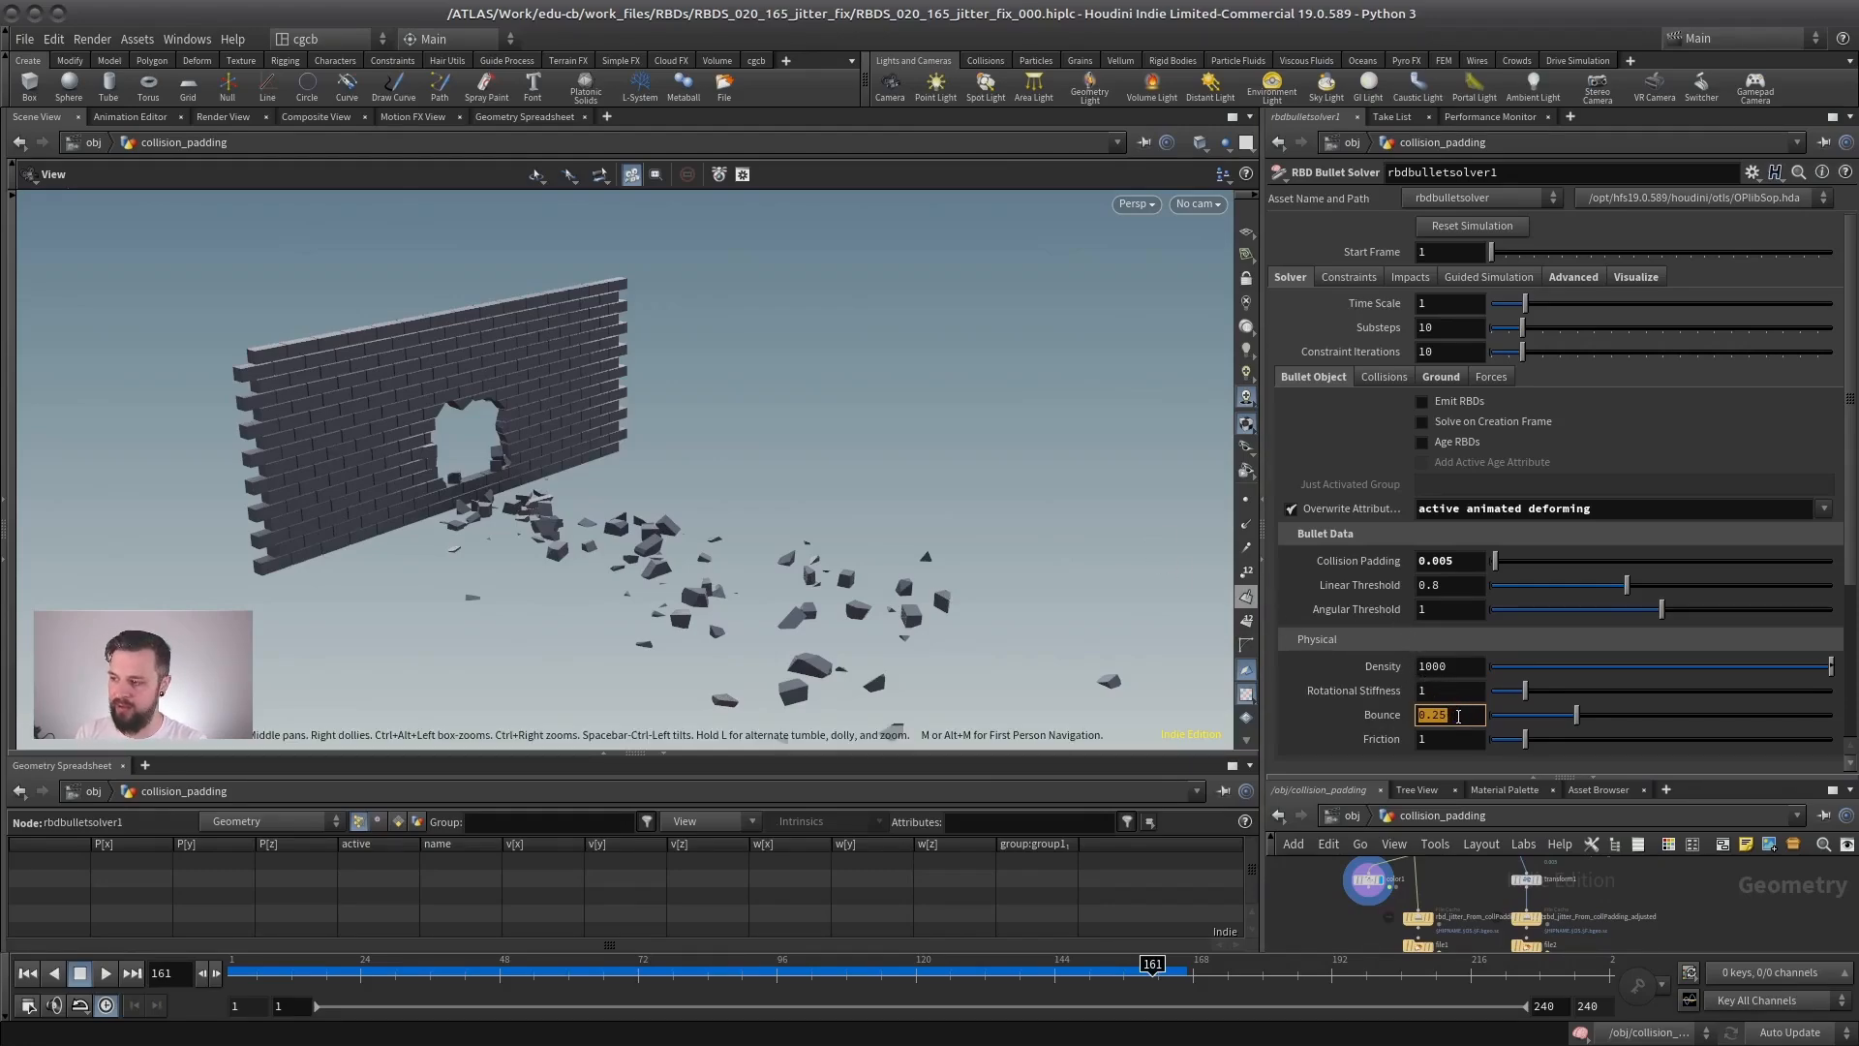
{"action": "left_click_drag", "start_coordinate": [1439, 771], "coordinate": [1437, 449]}
Return to the other_techniques network and review the rbdbulletsolver1, no_bounce and sleeping solver branches.
{"action": "left_click", "coordinate": [1353, 484]}
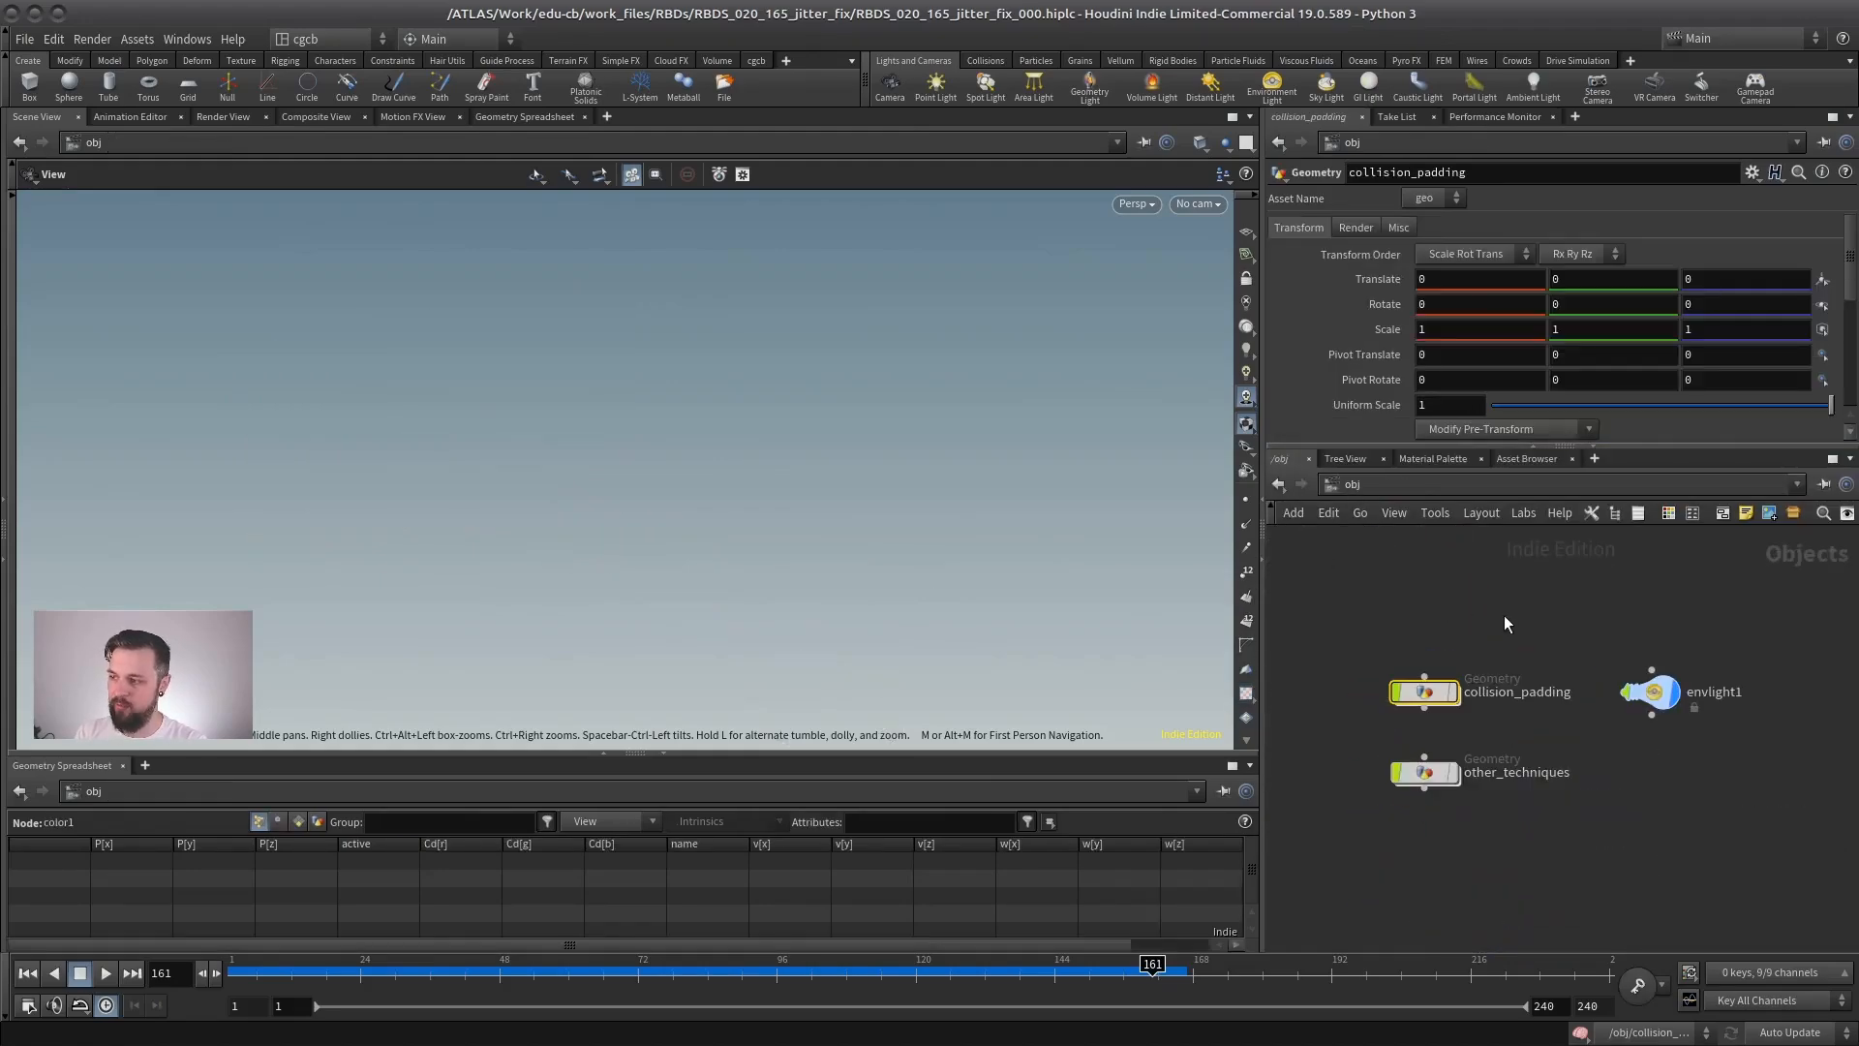
{"action": "left_click", "coordinate": [1476, 612]}
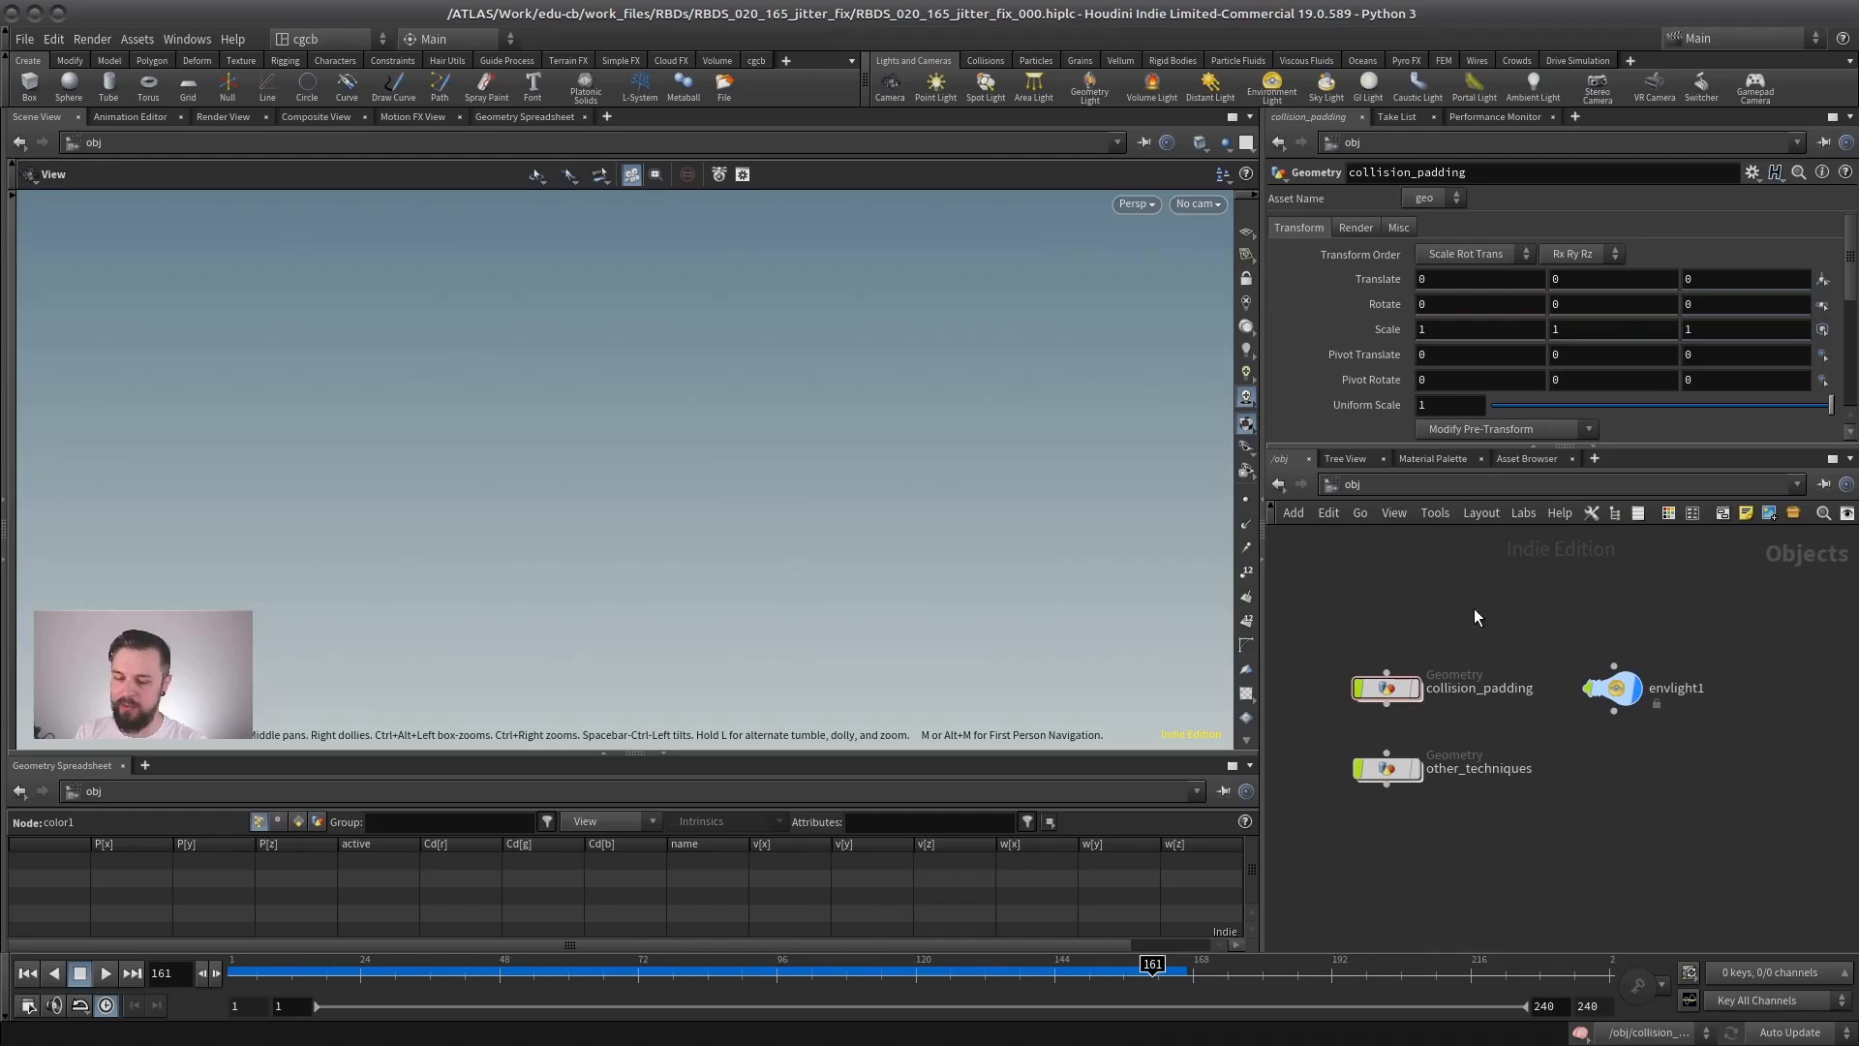
{"action": "double_click", "coordinate": [1387, 768]}
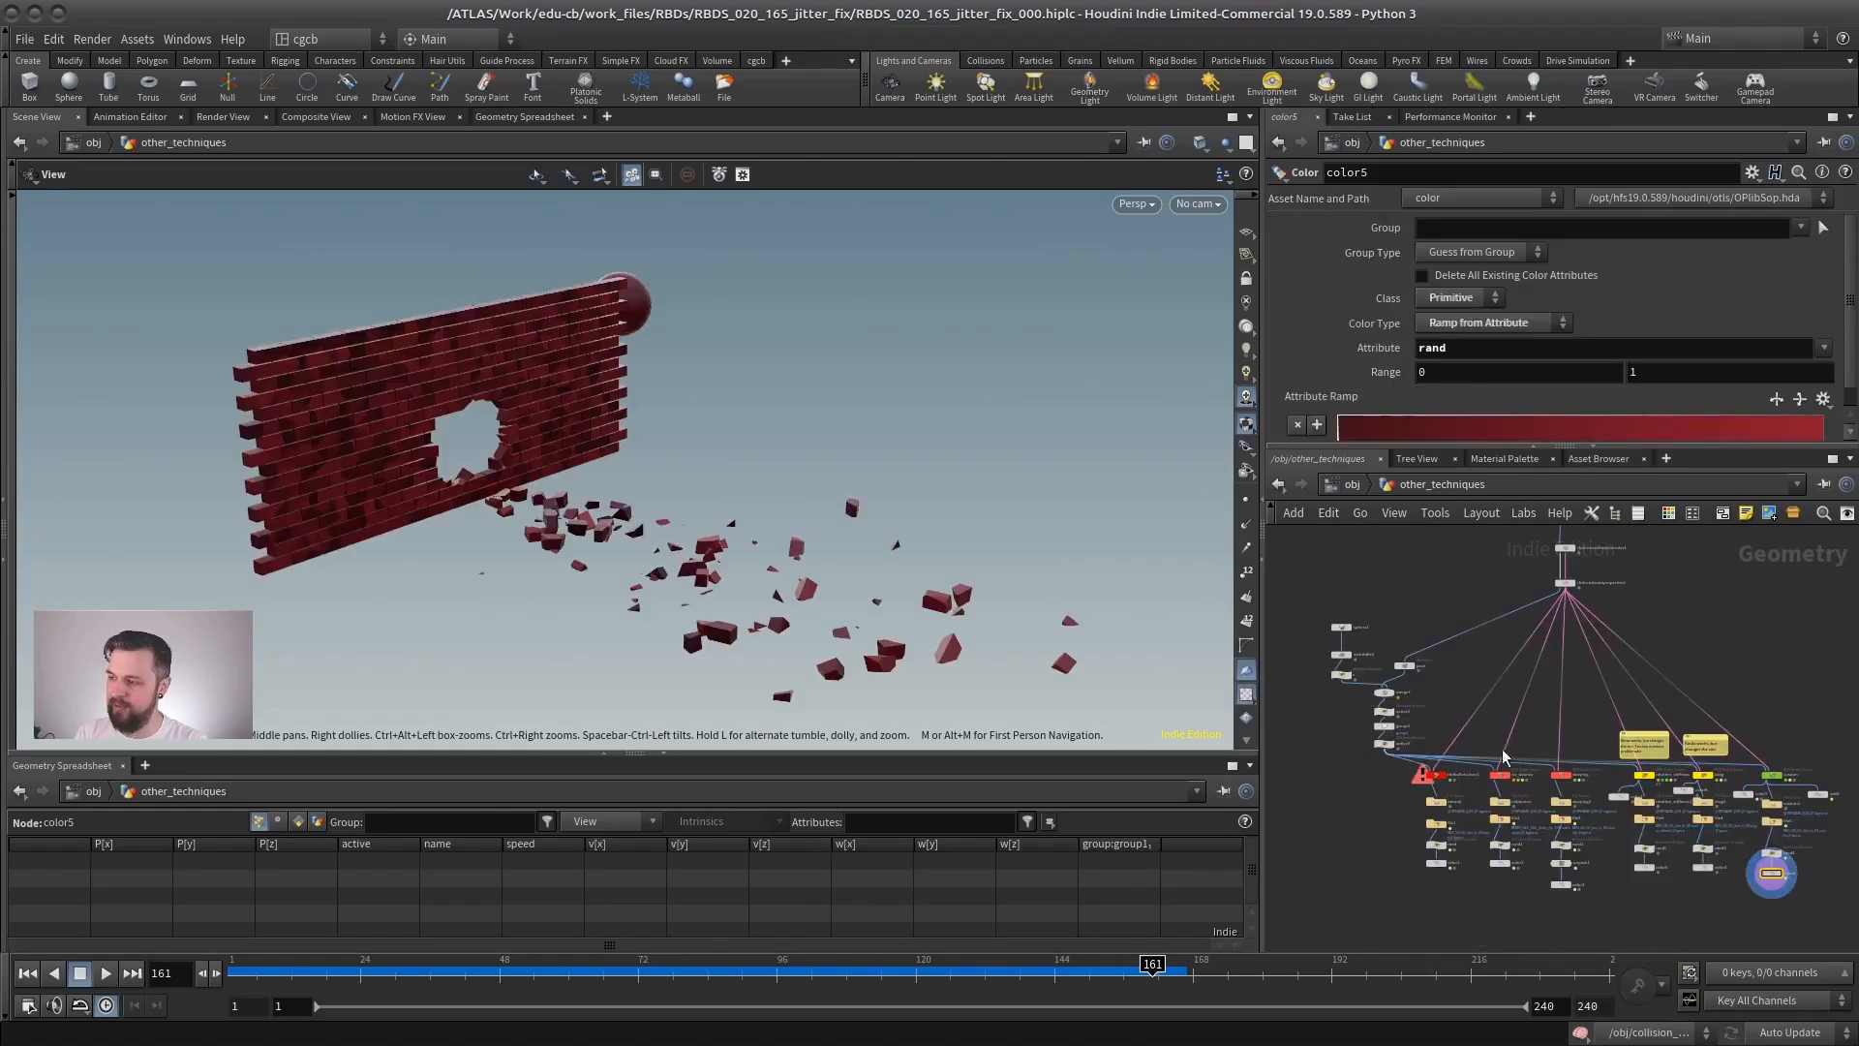
{"action": "right_click", "coordinate": [1506, 742]}
{"action": "left_click", "coordinate": [1488, 725]}
{"action": "right_click_drag", "start_coordinate": [1487, 725], "coordinate": [1578, 721]}
{"action": "middle_click_drag", "start_coordinate": [1578, 782], "coordinate": [1493, 649]}
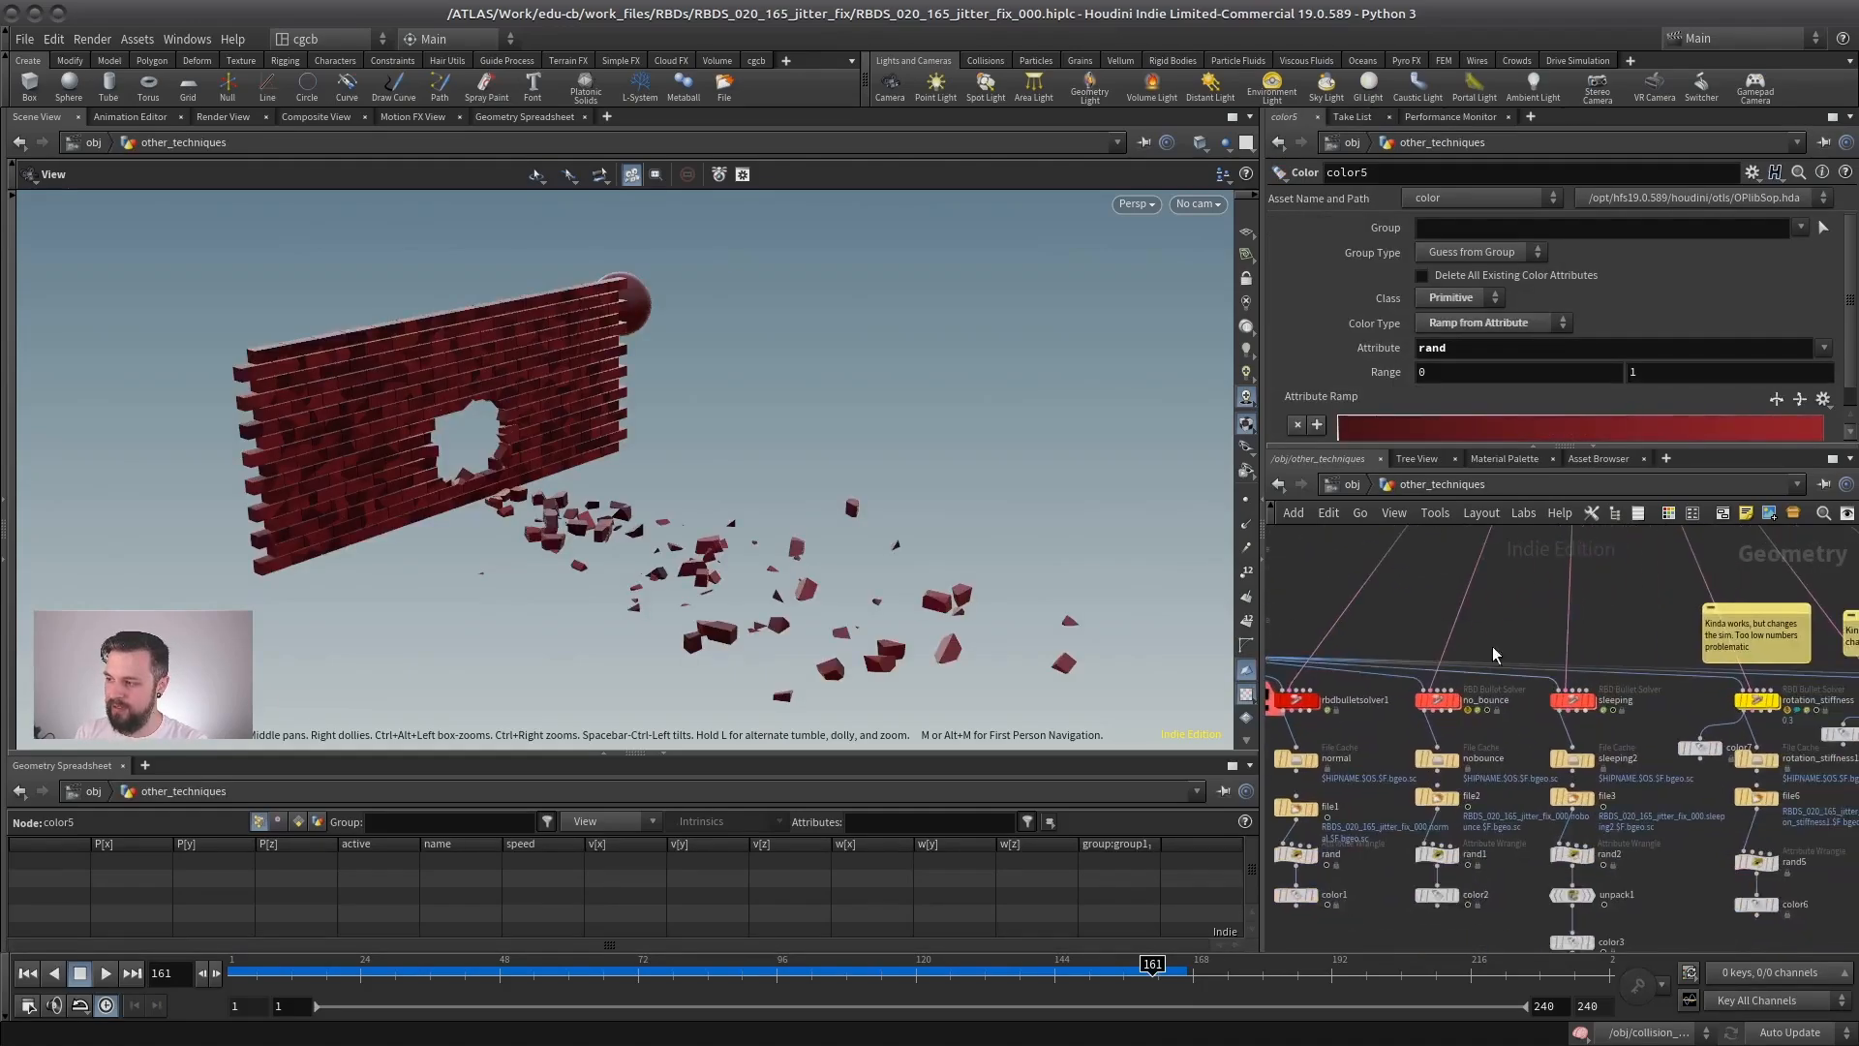
{"action": "right_click_drag", "start_coordinate": [1494, 648], "coordinate": [1520, 641]}
{"action": "mouse_move", "coordinate": [1502, 647]}
{"action": "middle_mouse_down"}
{"action": "mouse_move", "coordinate": [1464, 686]}
{"action": "mouse_move", "coordinate": [1407, 678]}
{"action": "middle_mouse_up"}
Review the rotation_stiffness and drag branches with their sticky notes, and the custom solver branch.
{"action": "middle_click_drag", "start_coordinate": [1617, 668], "coordinate": [1321, 661]}
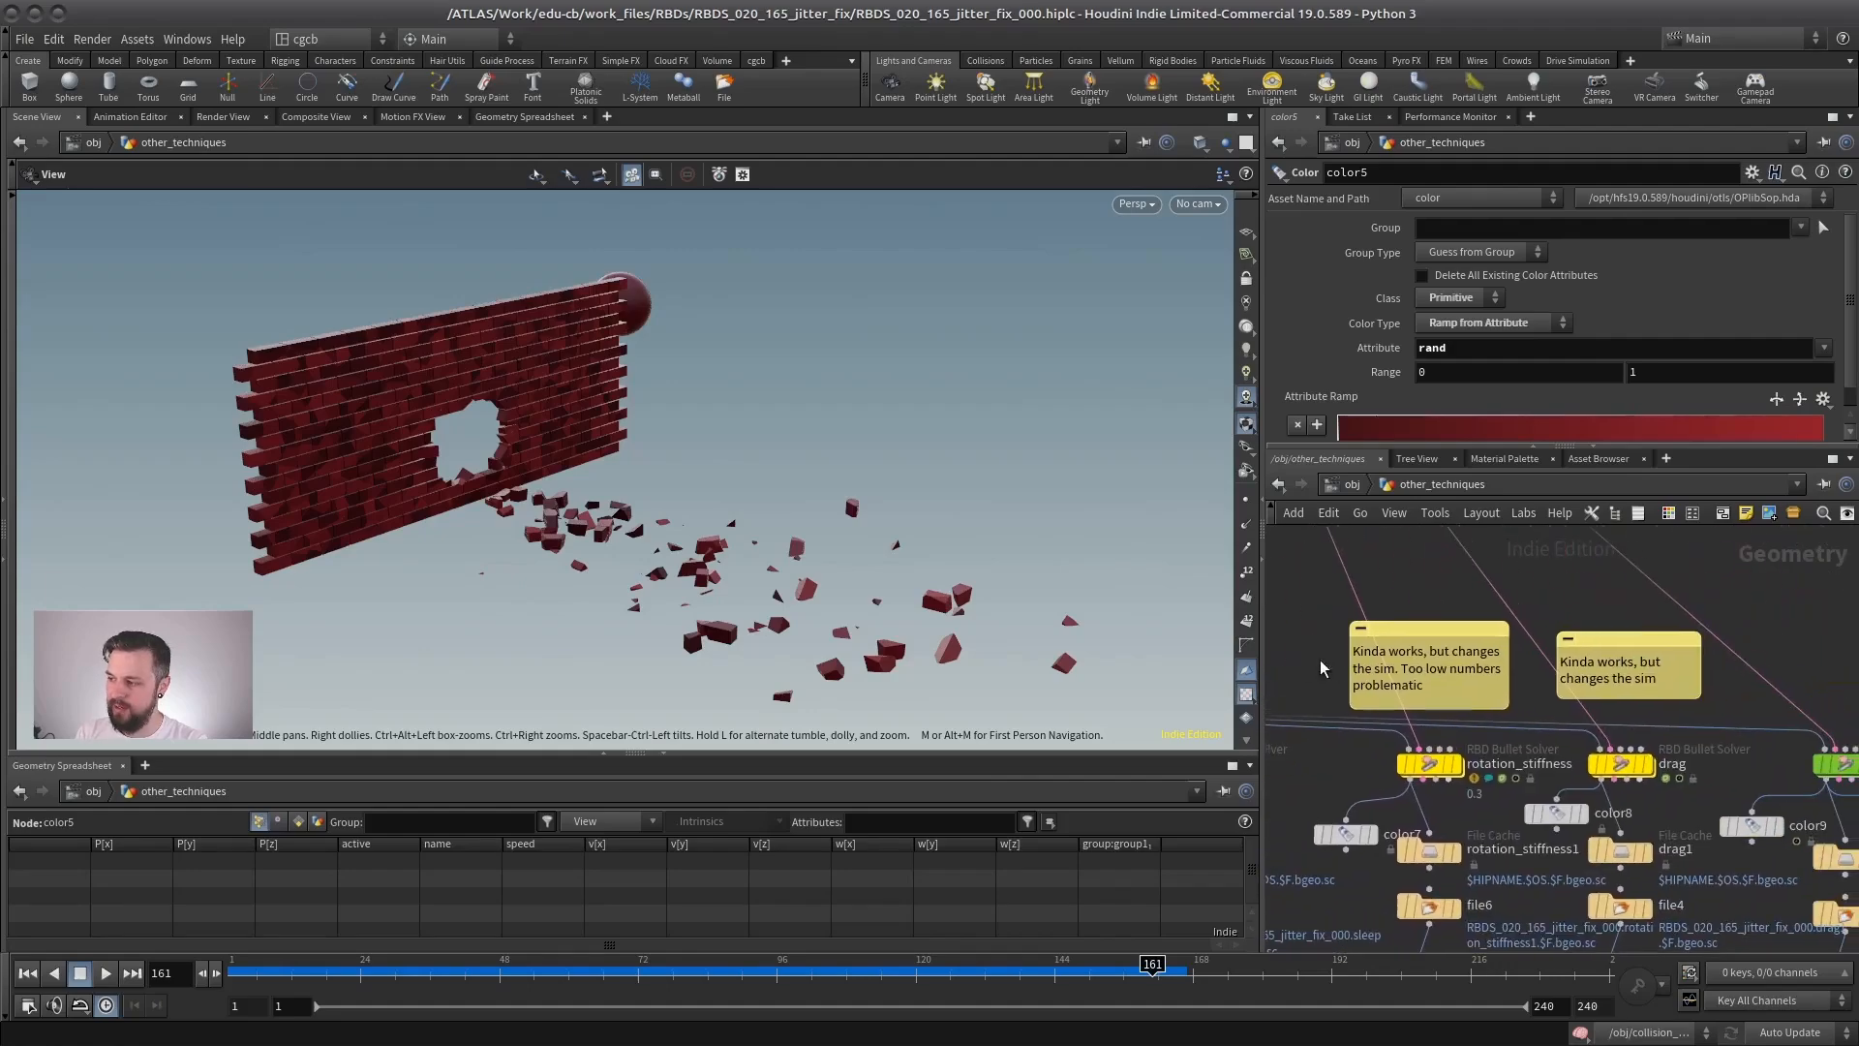
{"action": "middle_click_drag", "start_coordinate": [1633, 708], "coordinate": [1540, 708]}
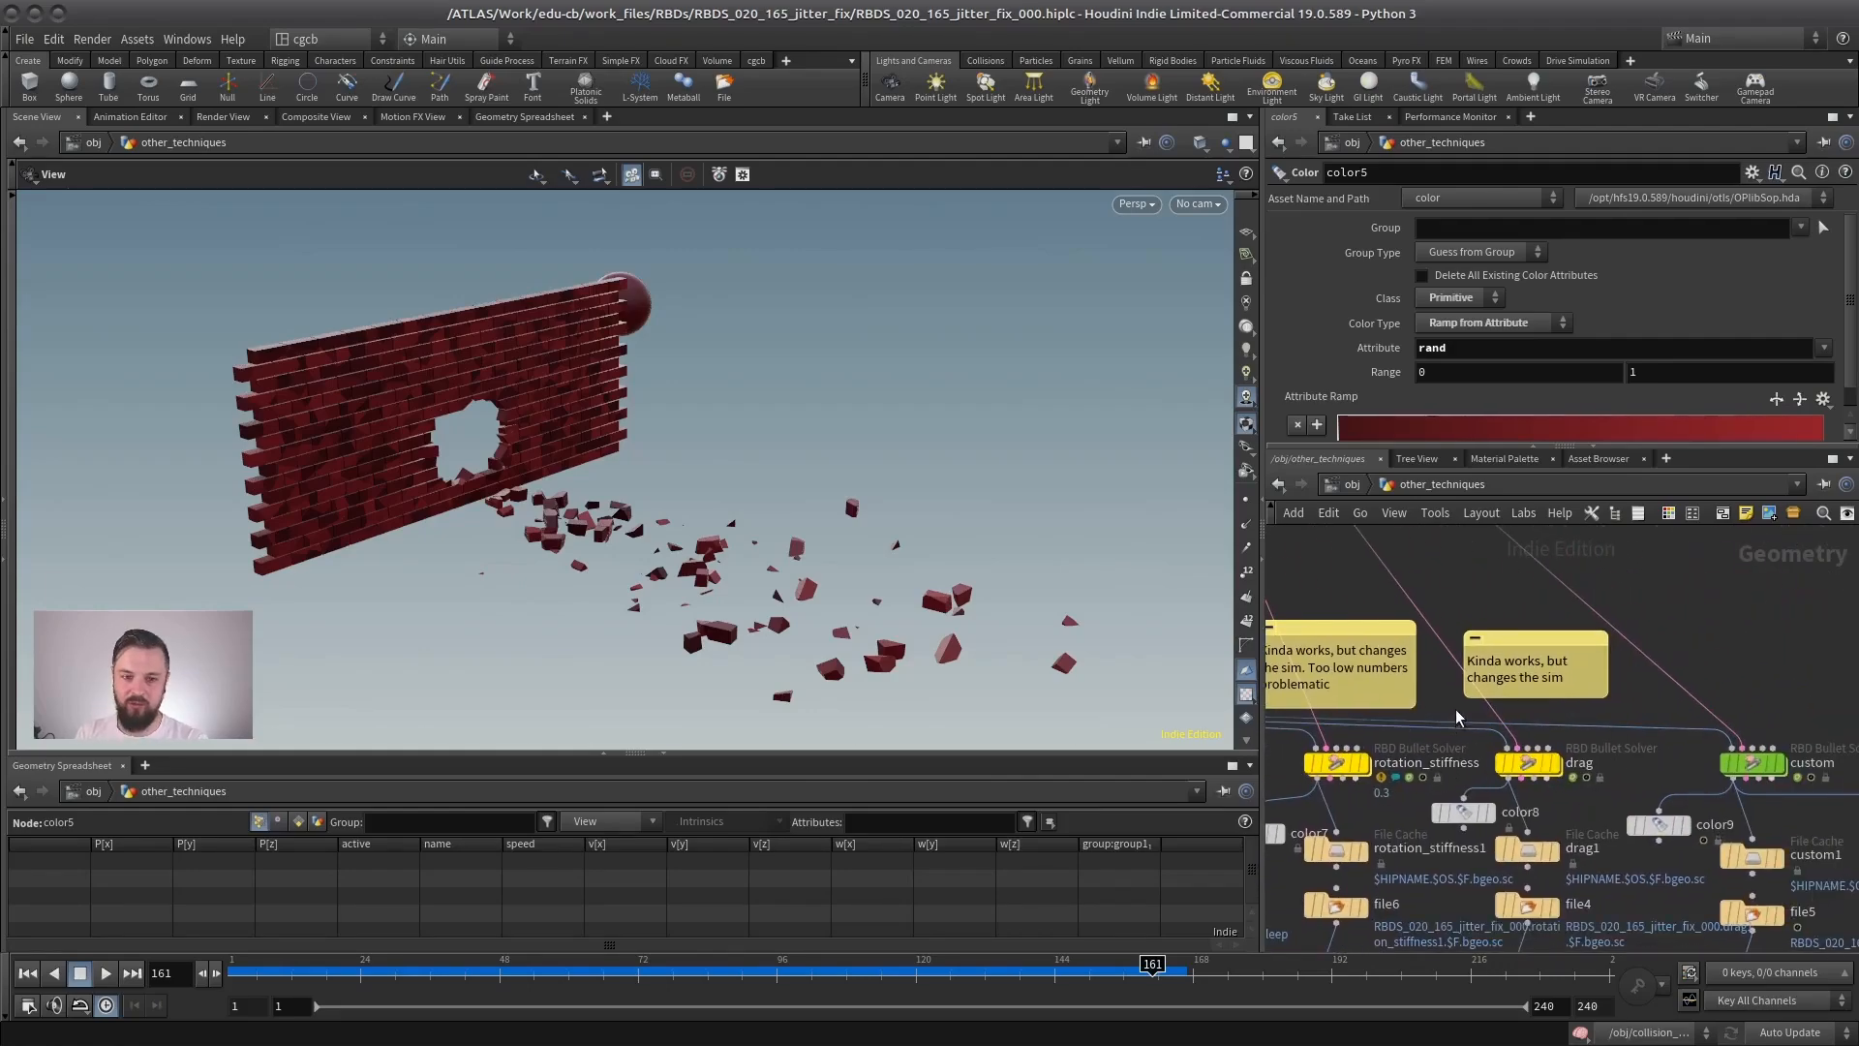
{"action": "mouse_move", "coordinate": [1519, 775]}
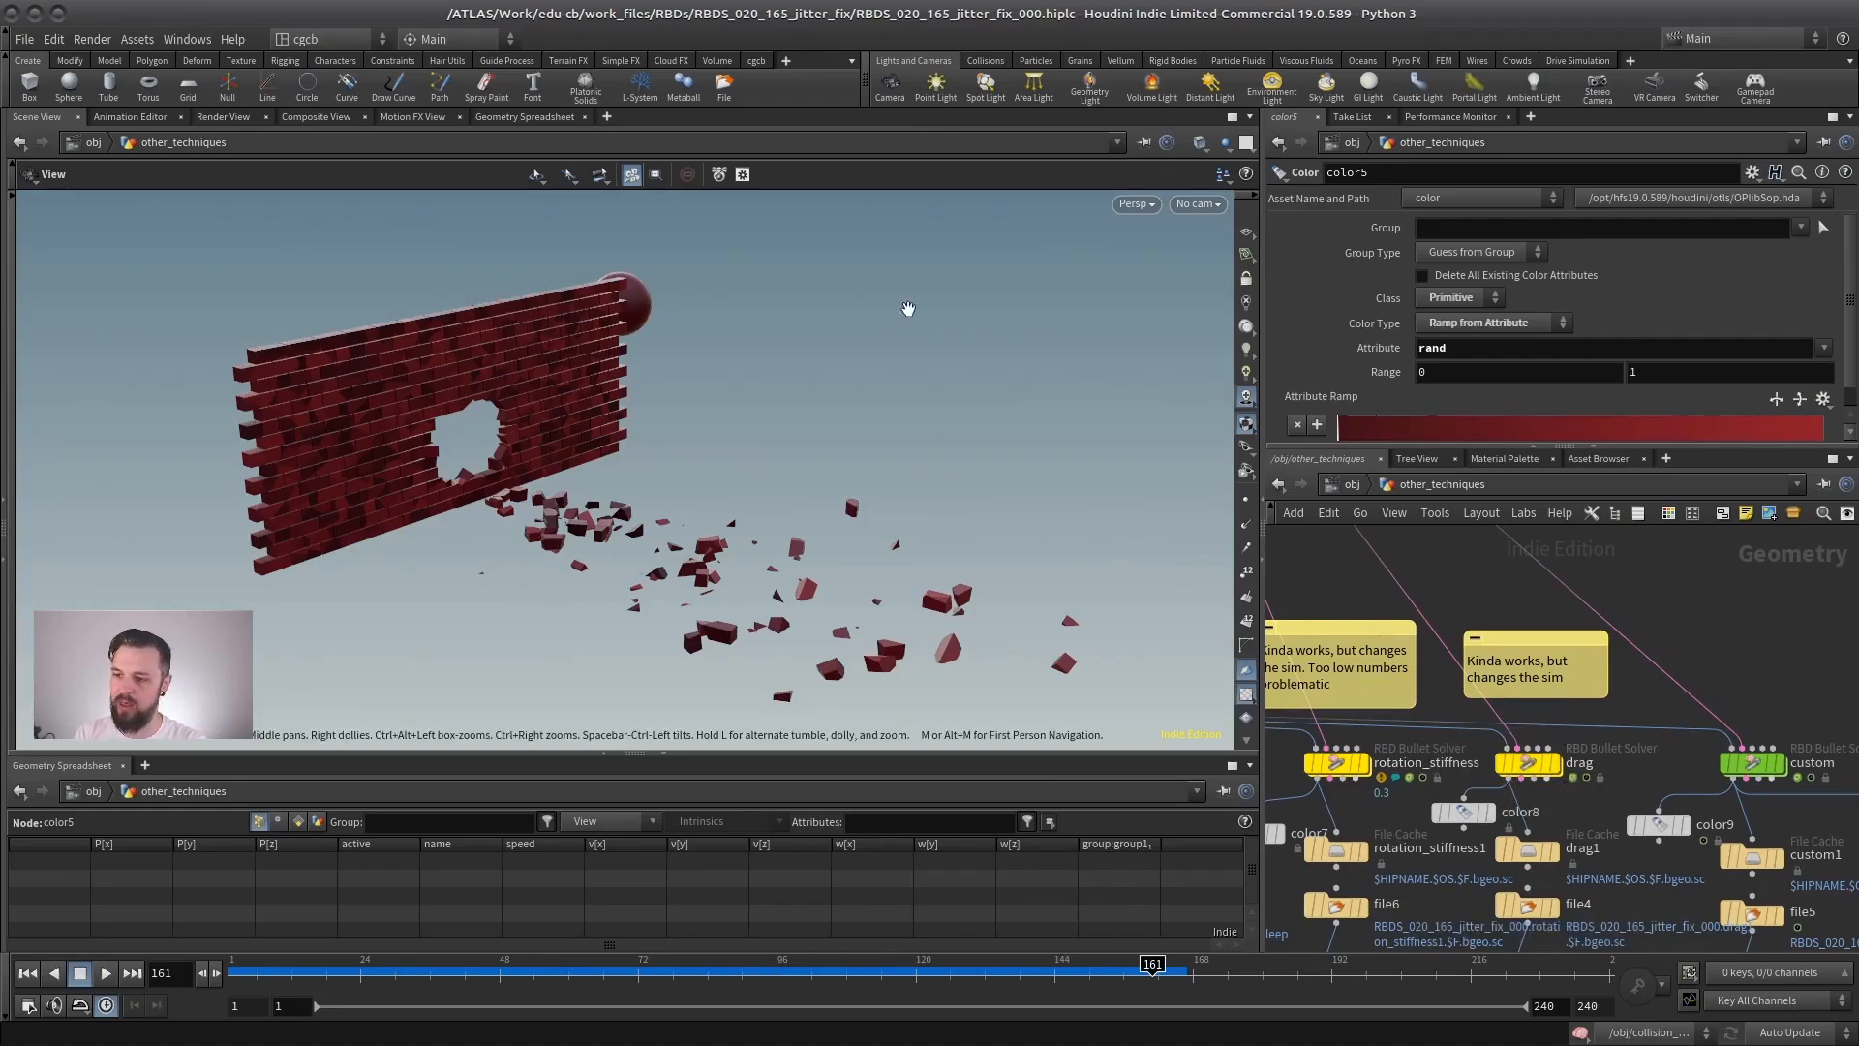
{"action": "middle_click_drag", "start_coordinate": [1441, 600], "coordinate": [1469, 607]}
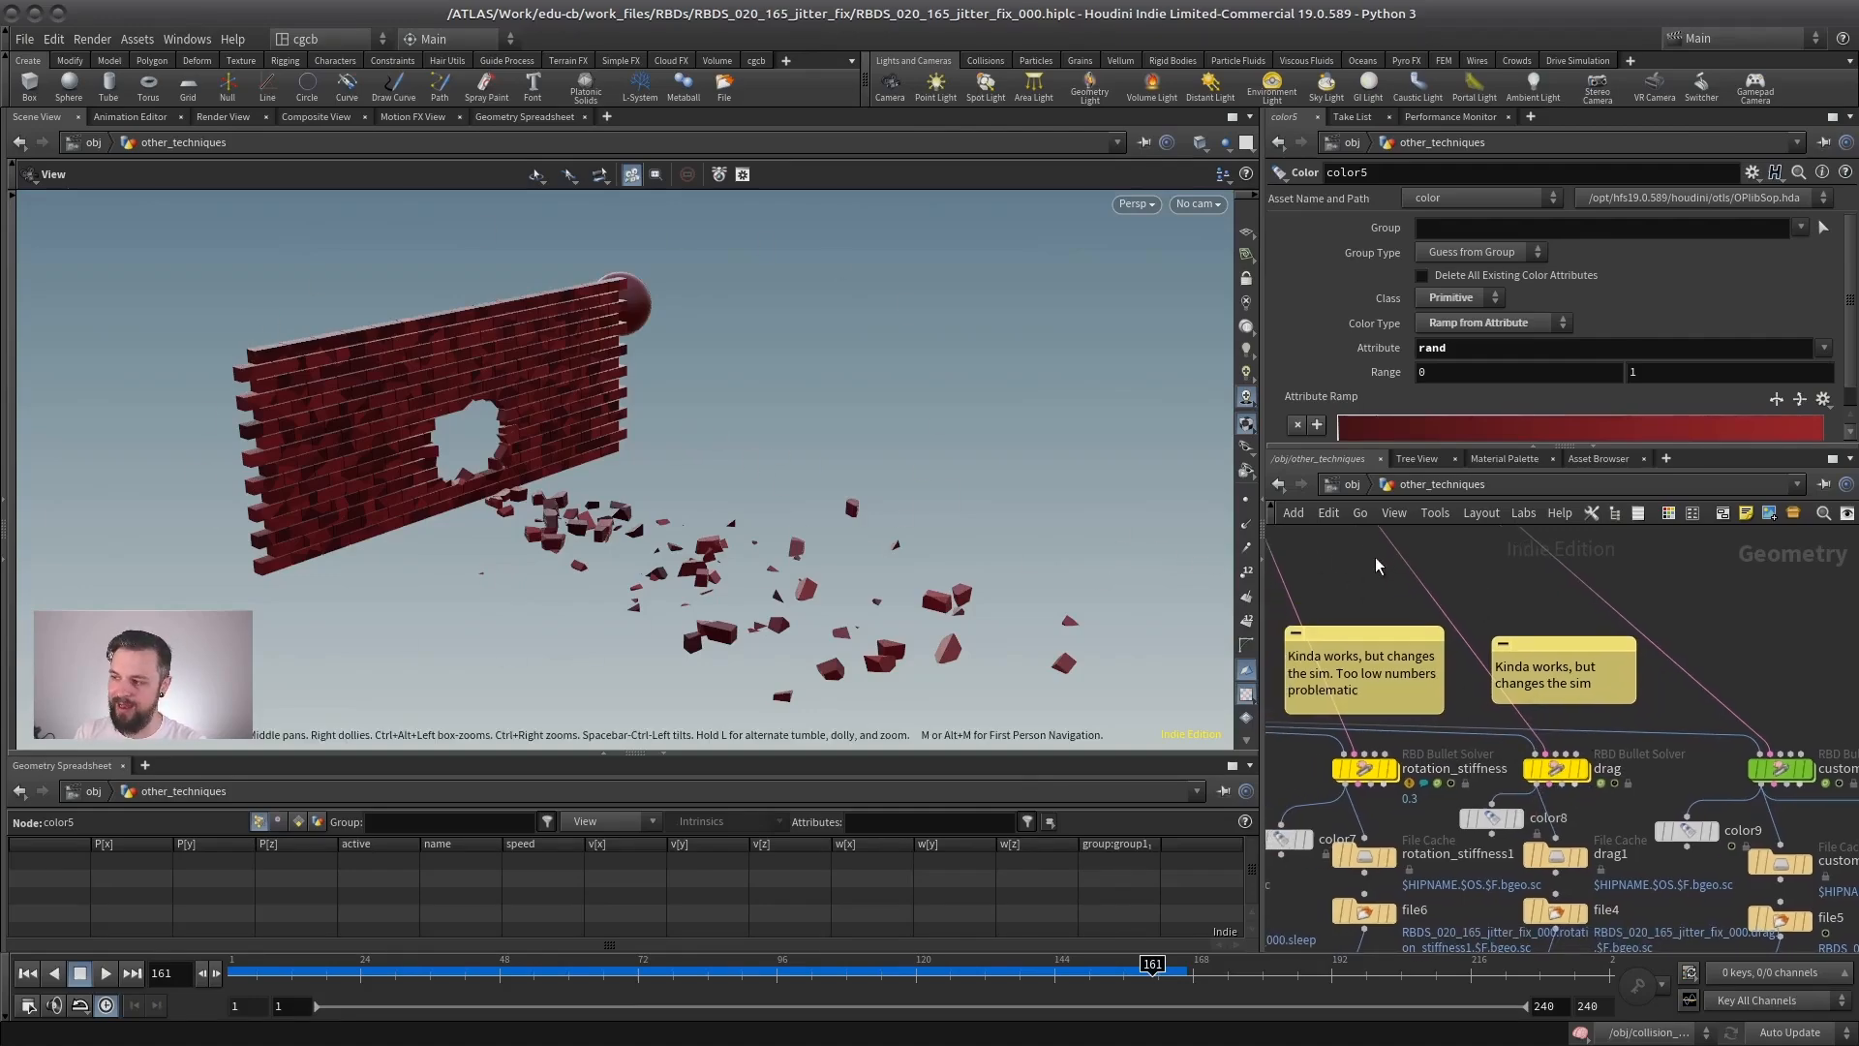
{"action": "middle_click_drag", "start_coordinate": [1809, 674], "coordinate": [1489, 635]}
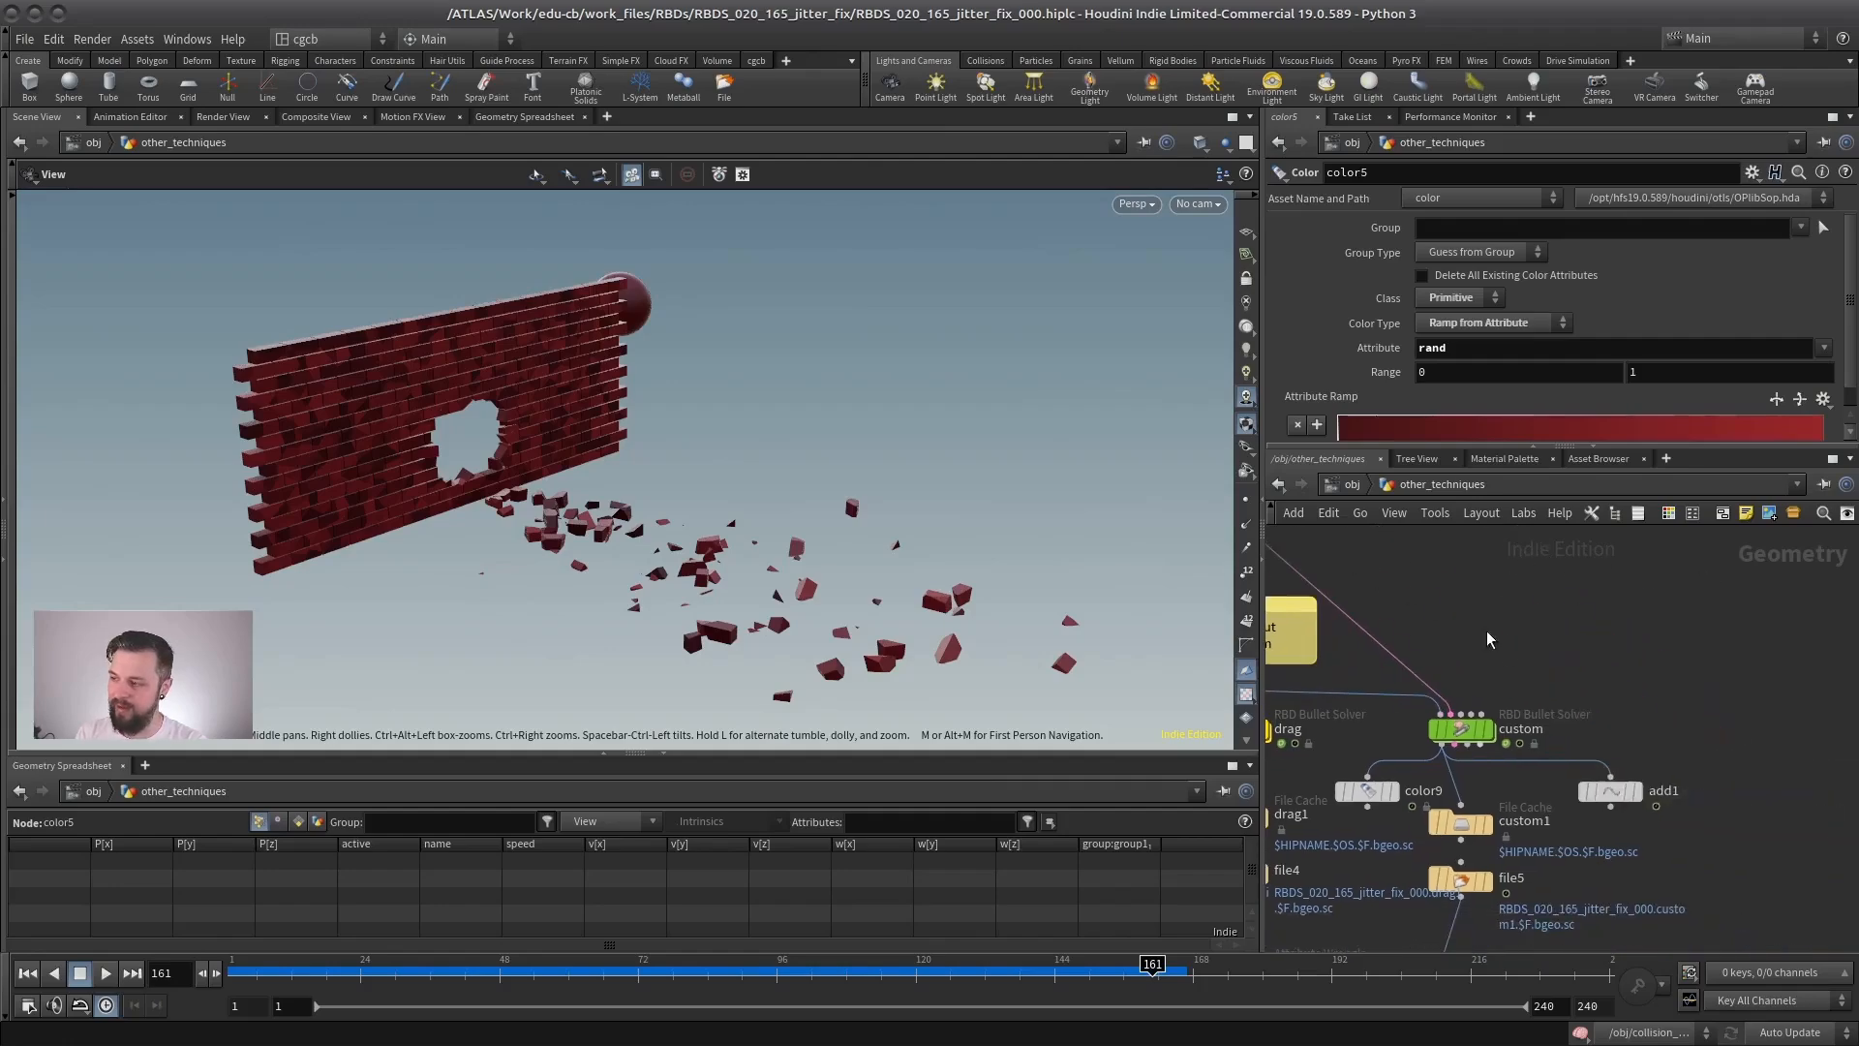
{"action": "scroll", "coordinate": [1489, 637], "scroll_direction": "up", "scroll_amount": 2}
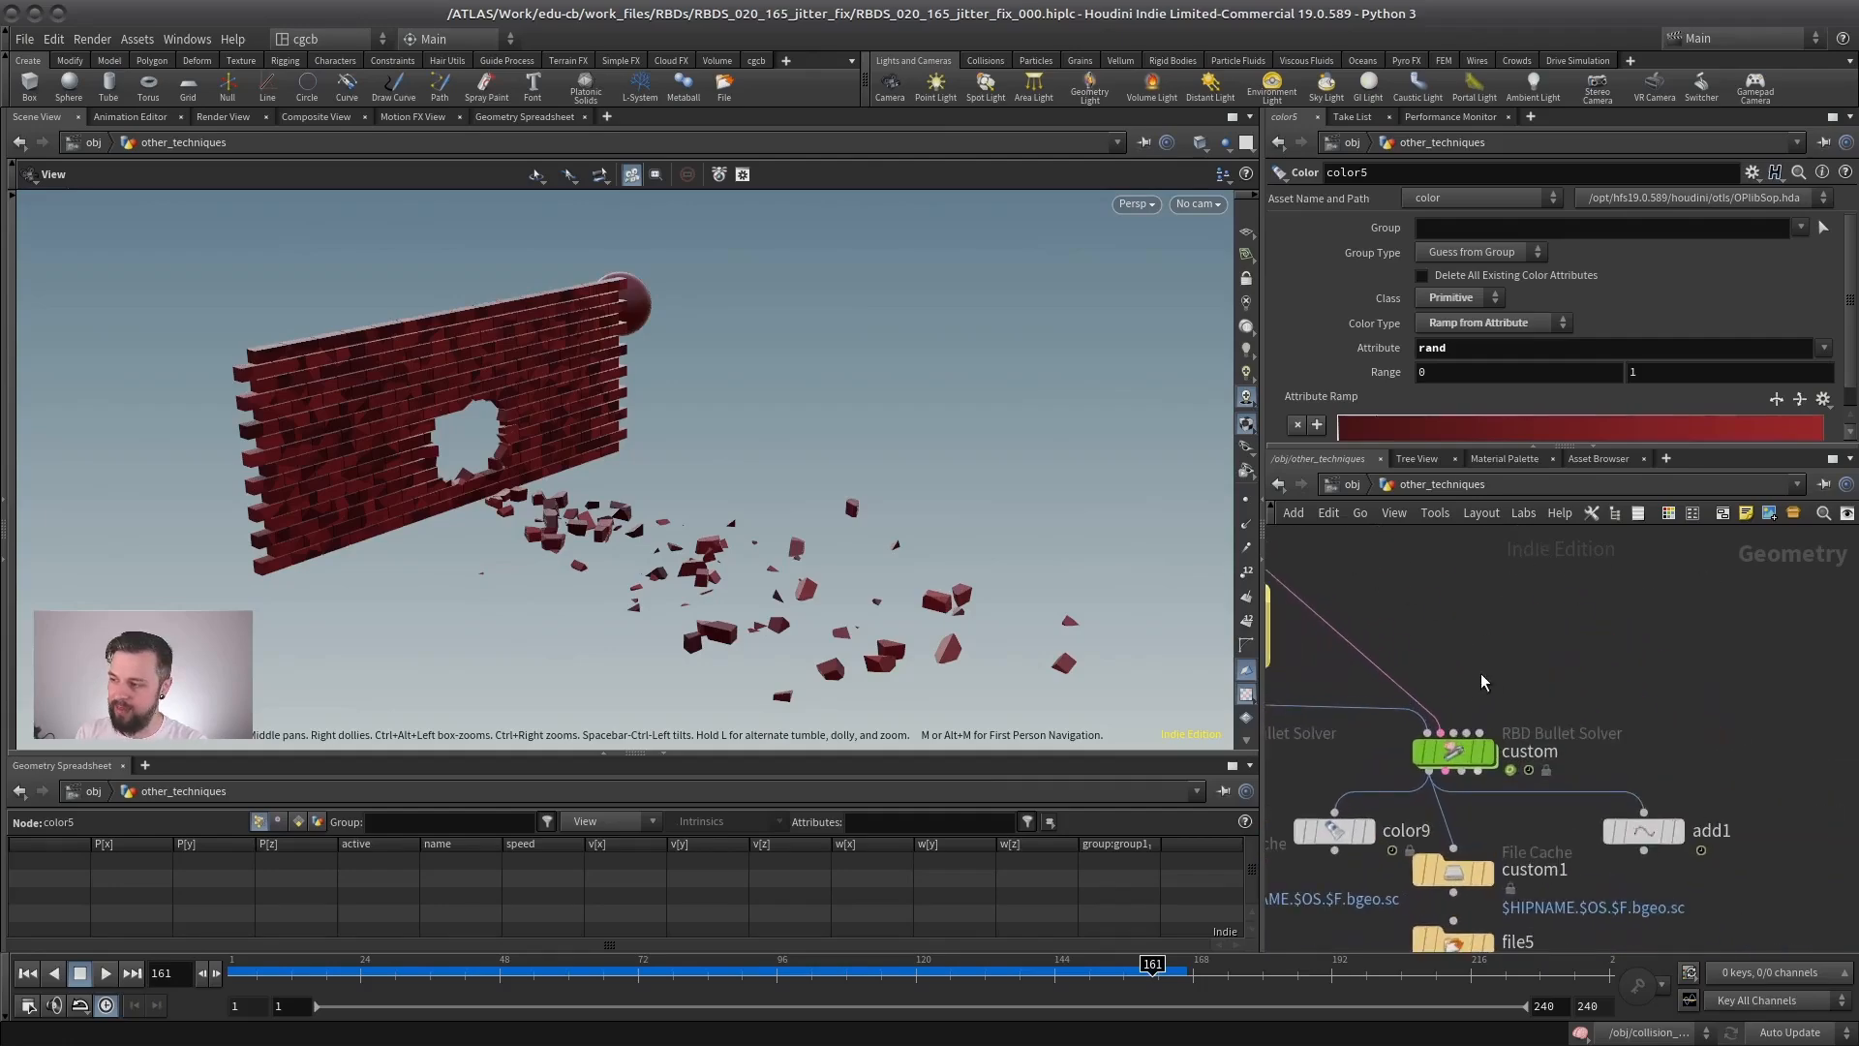
Enter the custom solver's forces network and go through popwrangle2's threshold_speed condition and its v@w*=0.98; line.
{"action": "double_click", "coordinate": [1451, 756]}
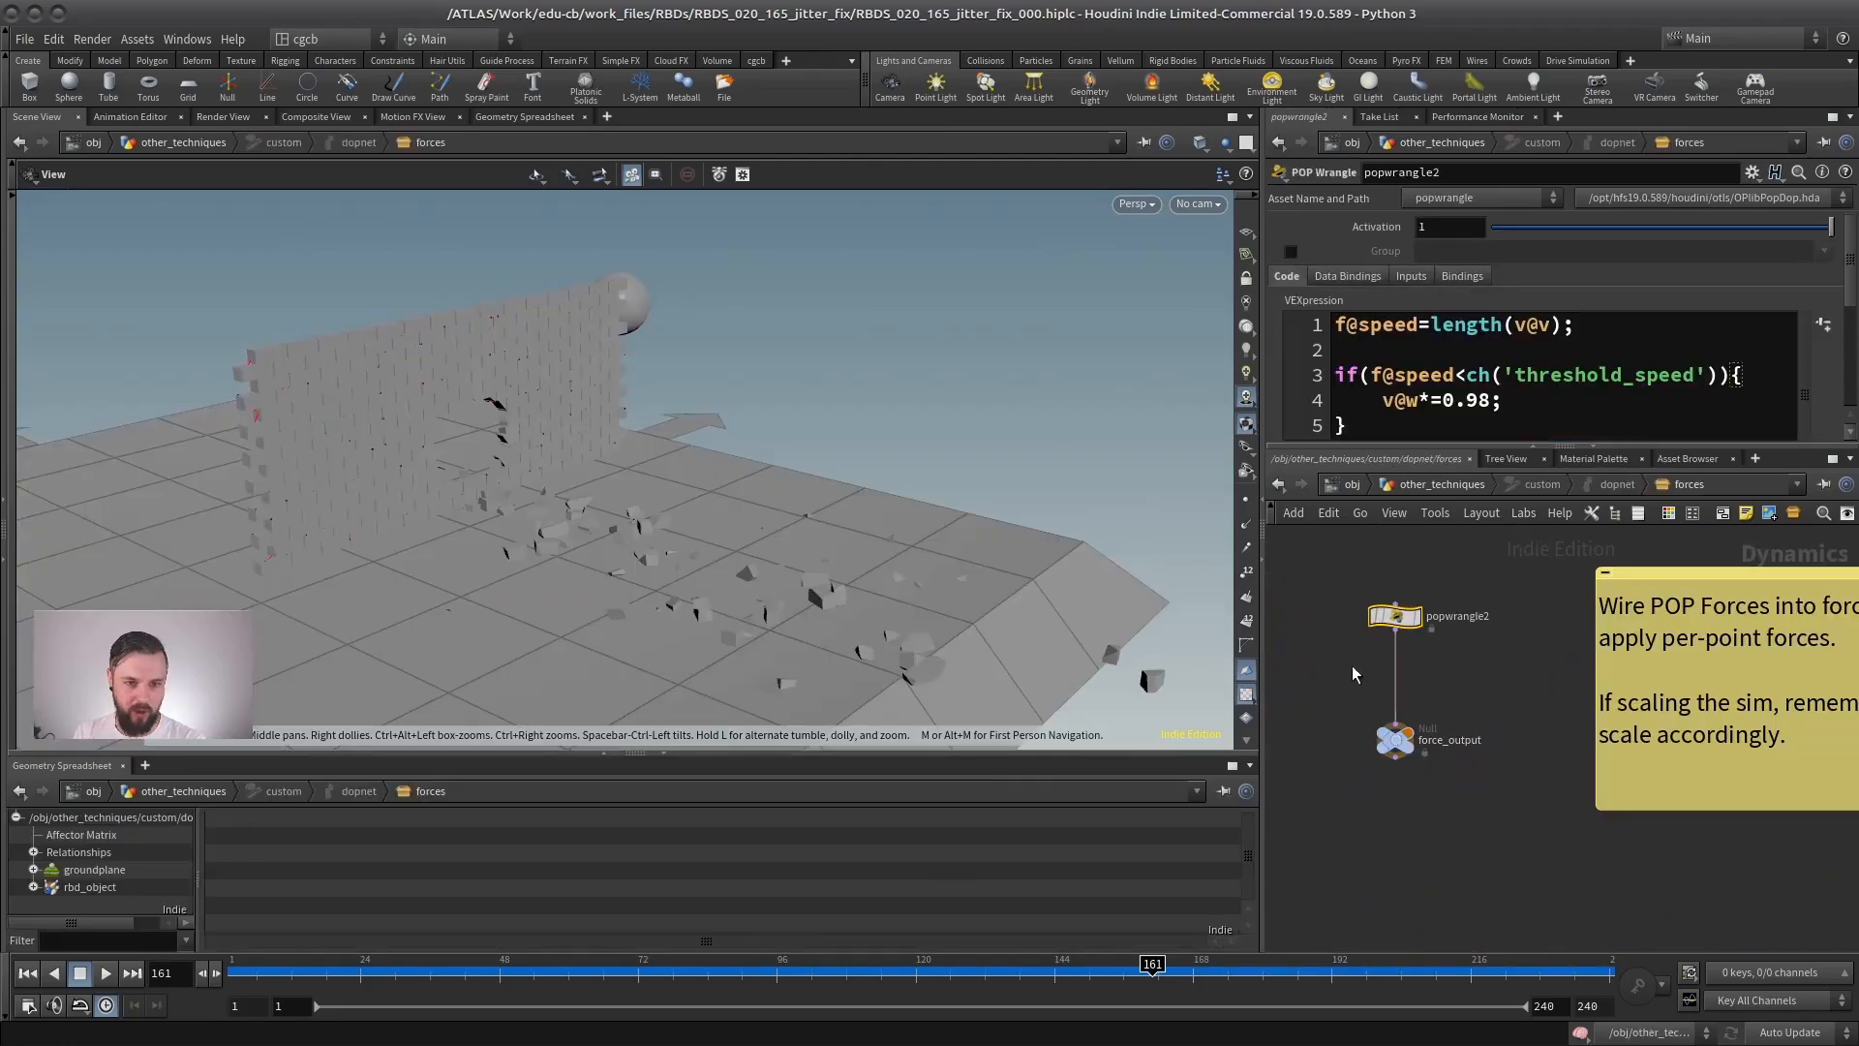
{"action": "left_click", "coordinate": [1530, 372]}
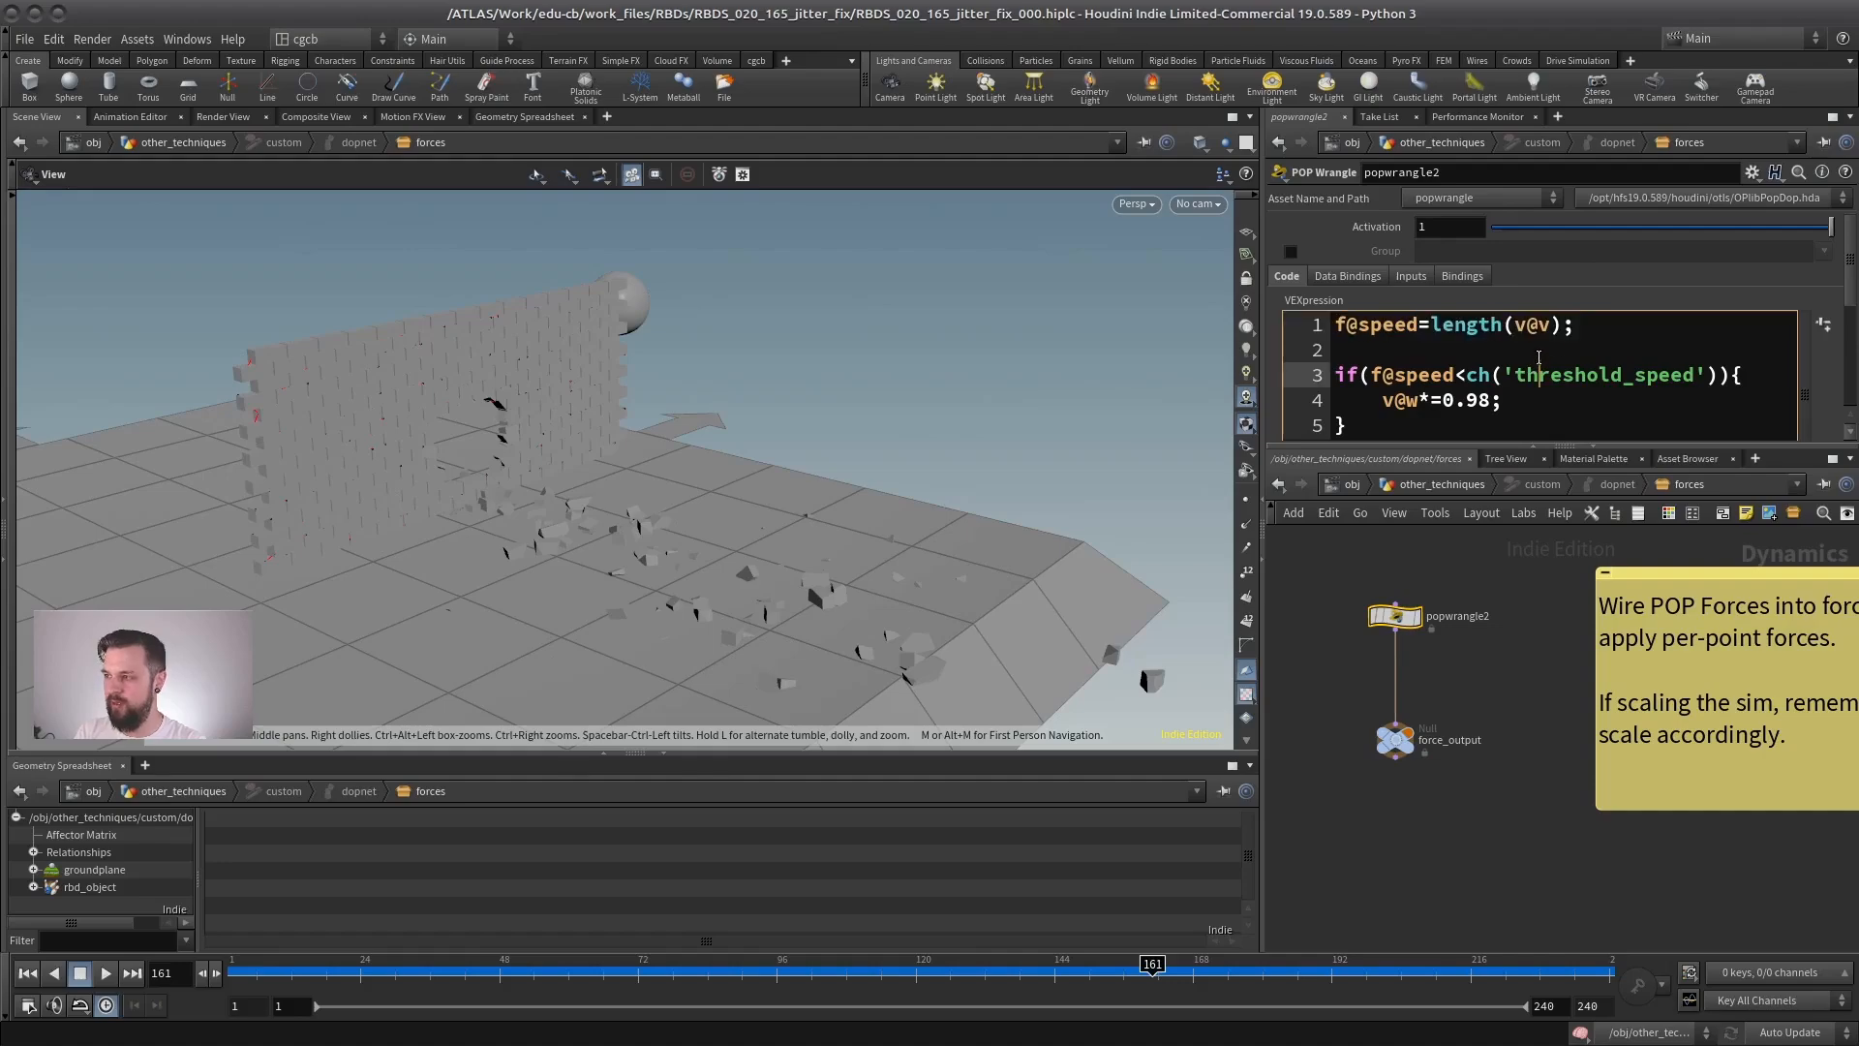
{"action": "left_click_drag", "start_coordinate": [1542, 444], "coordinate": [1542, 504]}
{"action": "left_click_drag", "start_coordinate": [1375, 378], "coordinate": [1675, 379]}
{"action": "left_click", "coordinate": [1511, 402]}
{"action": "left_click", "coordinate": [1712, 376]}
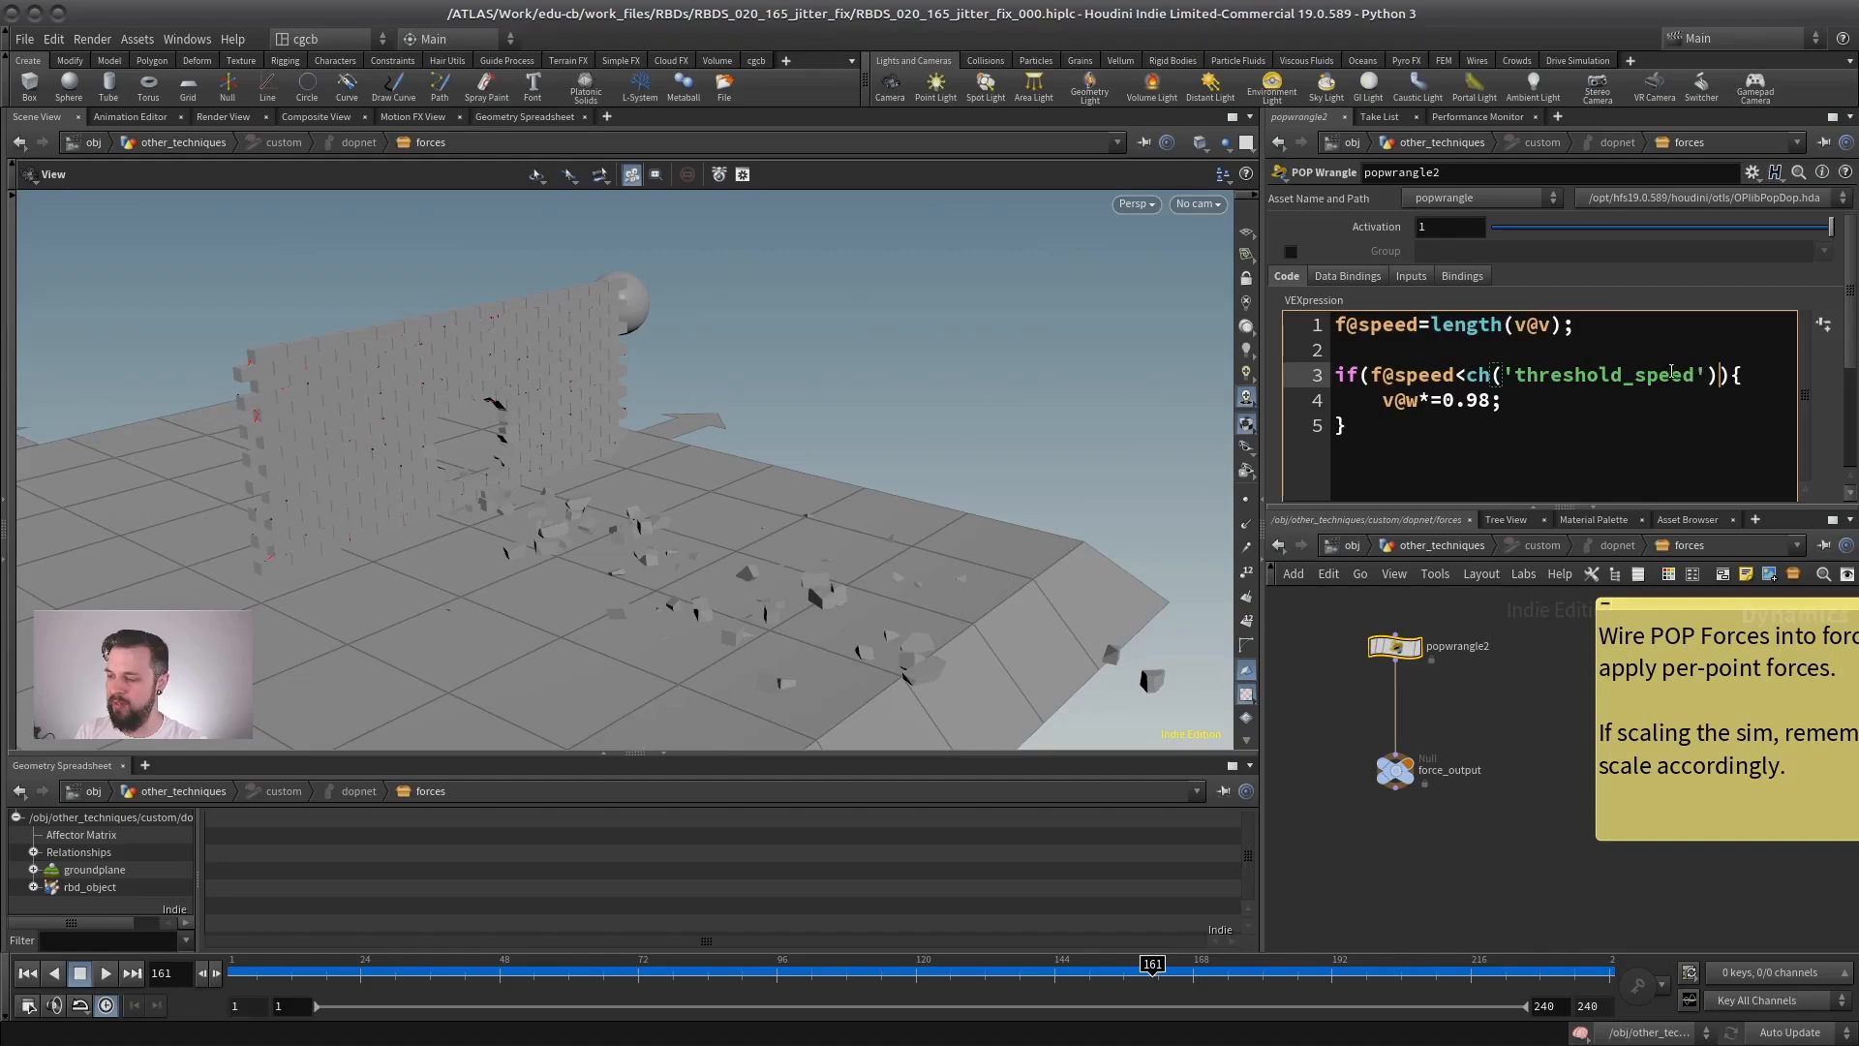
{"action": "left_click_drag", "start_coordinate": [1382, 401], "coordinate": [1507, 400]}
{"action": "left_click", "coordinate": [1528, 399]}
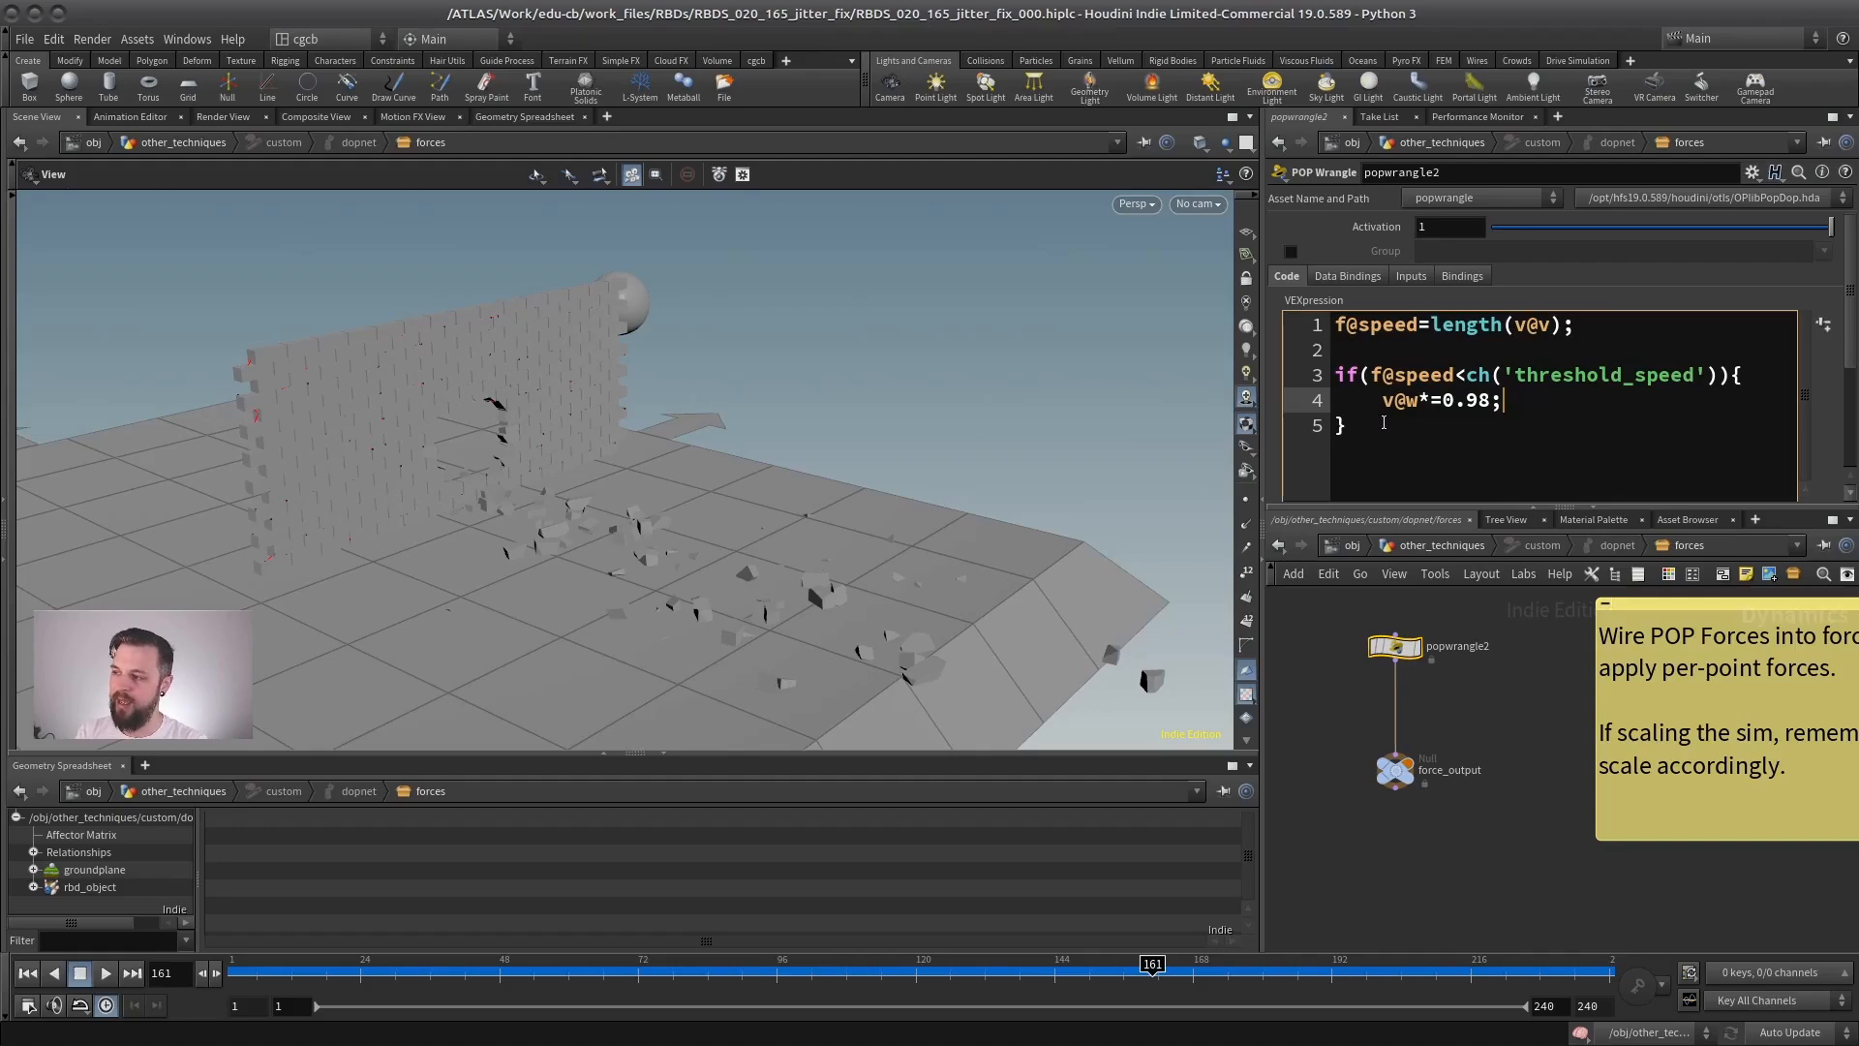
{"action": "key", "text": "Down"}
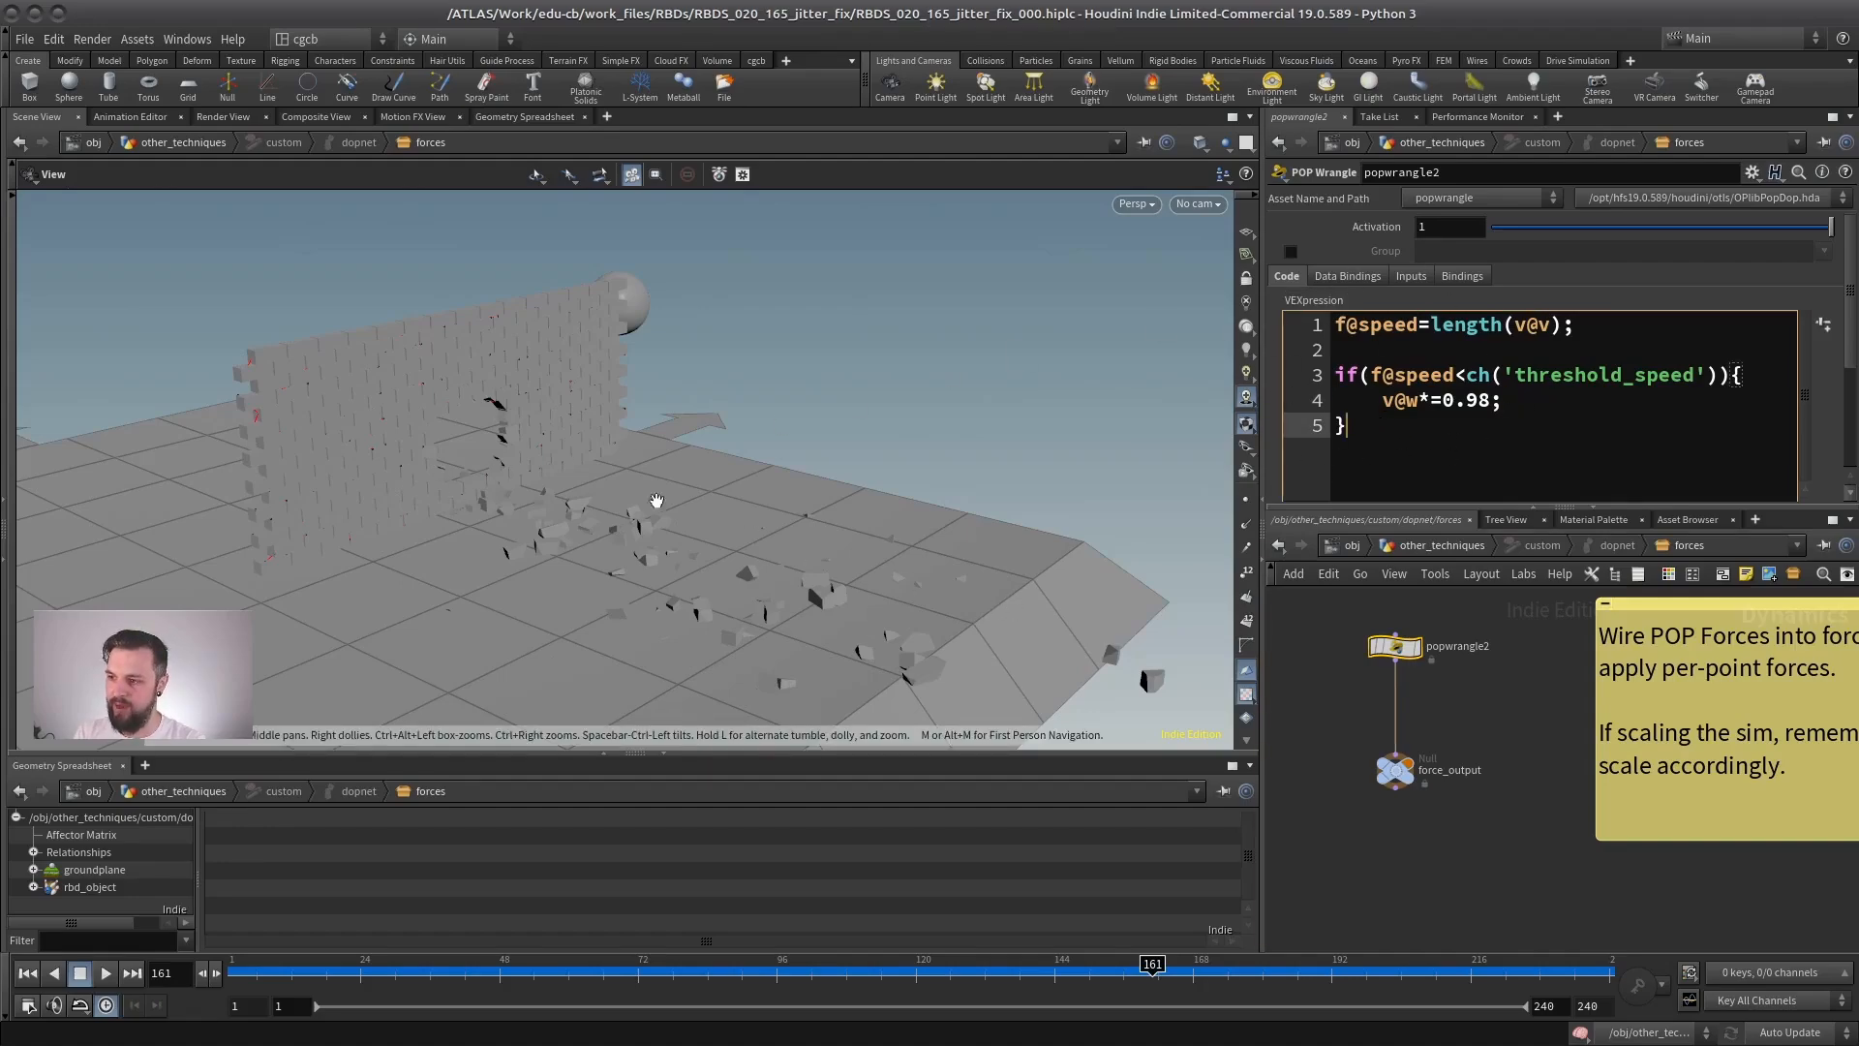